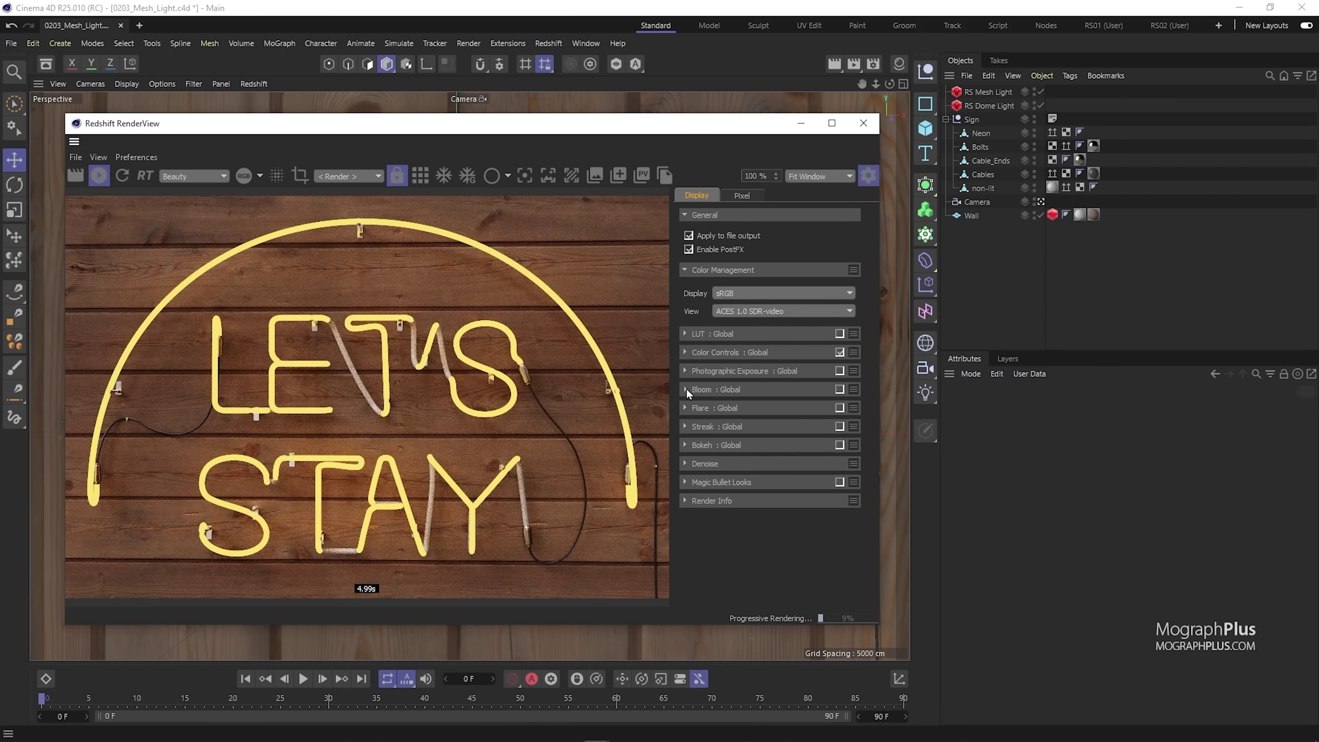
Step: Begin with an empty Untitled scene in Cinema 4D 2023's Standard layout
left_click(687, 389)
left_click(840, 389)
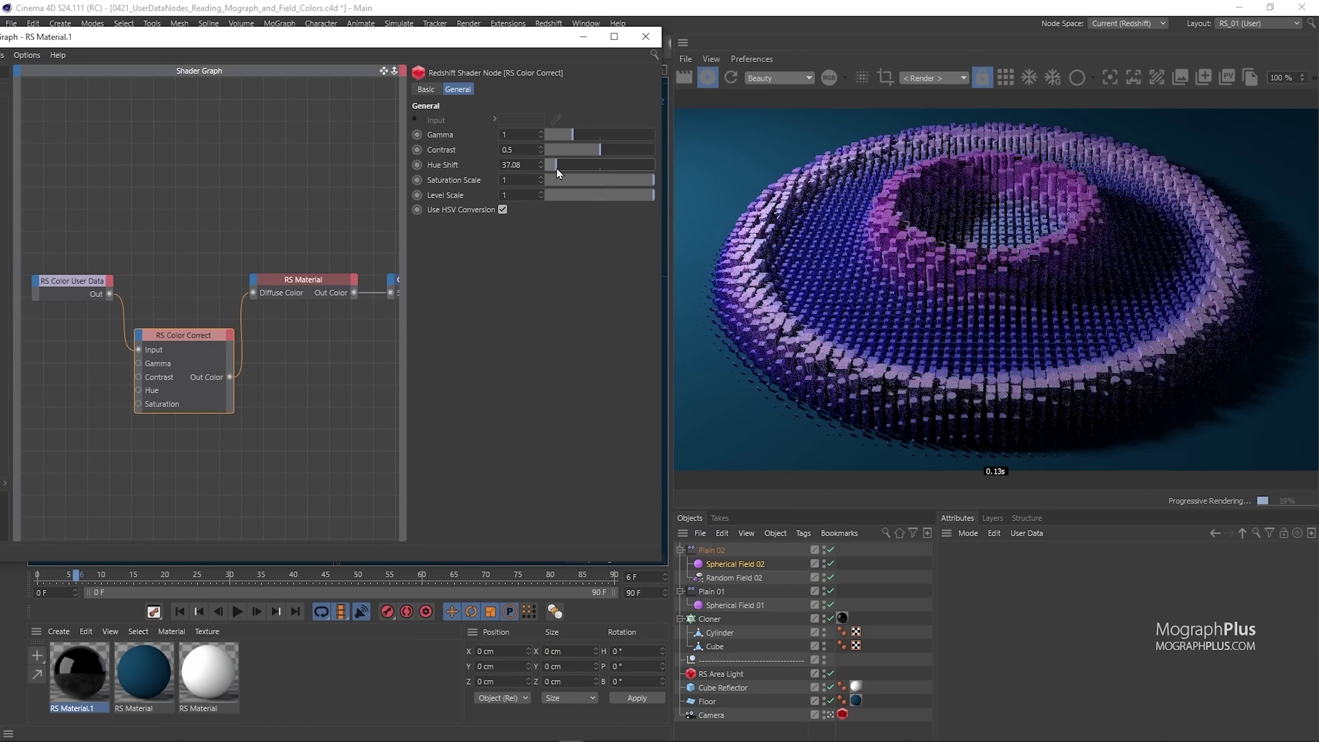
left_click_drag(557, 168, 671, 166)
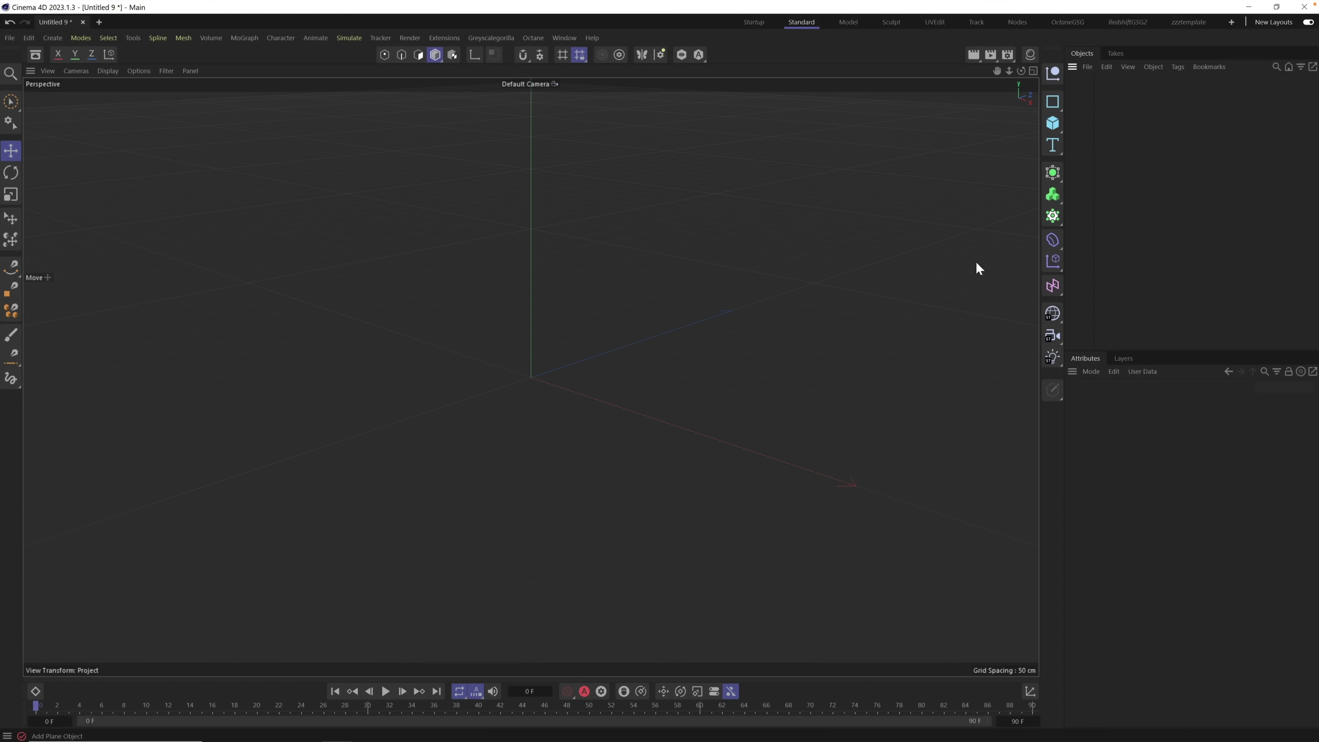
Step: Add a floor plane and a second plane oriented +X, moved left to the floor's edge as a wall
left_click(1055, 129)
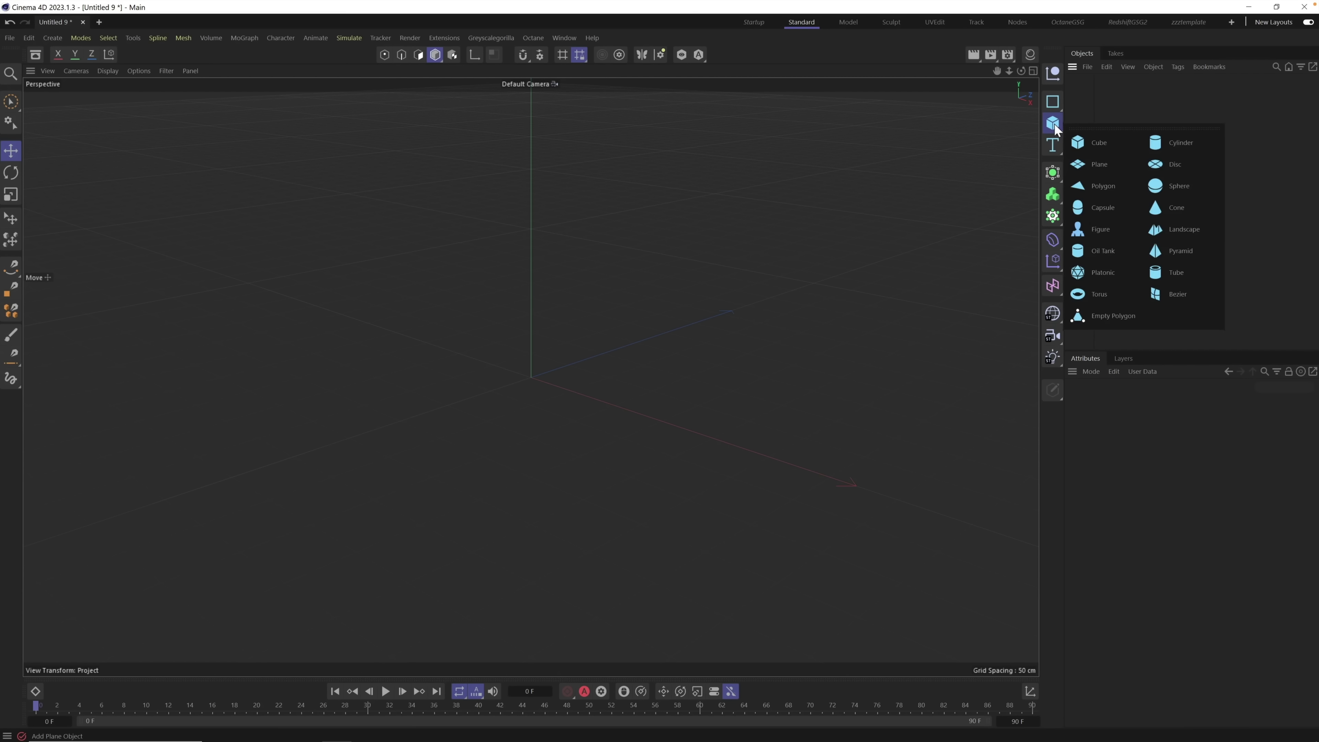
left_click(1084, 167)
left_click(1055, 127)
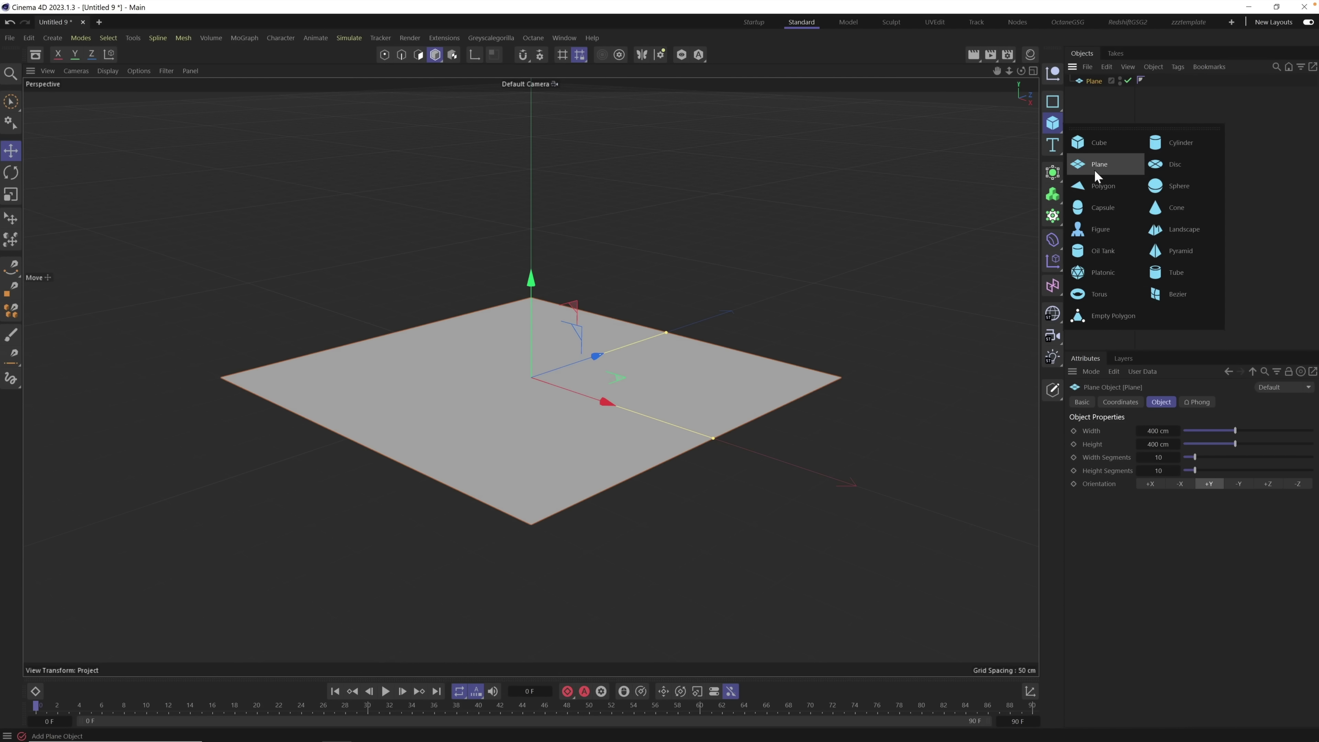
left_click(1095, 171)
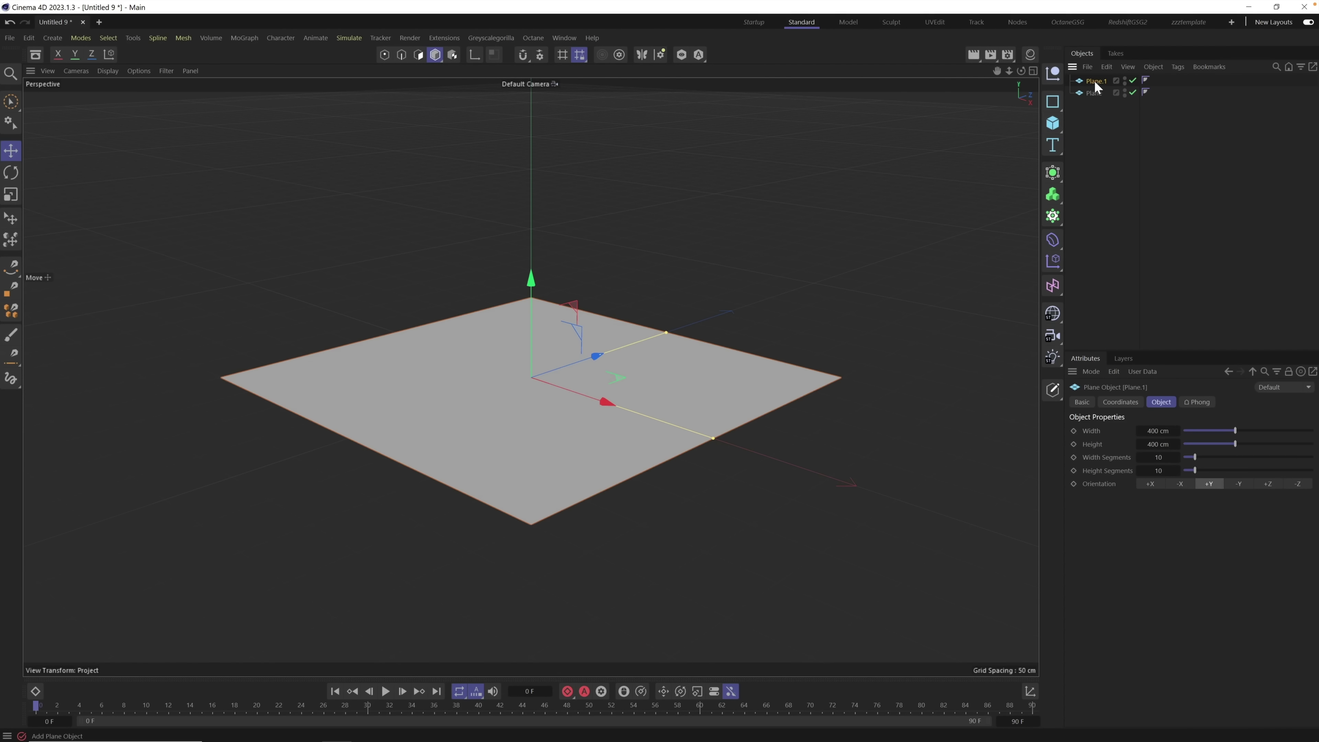
left_click(1151, 484)
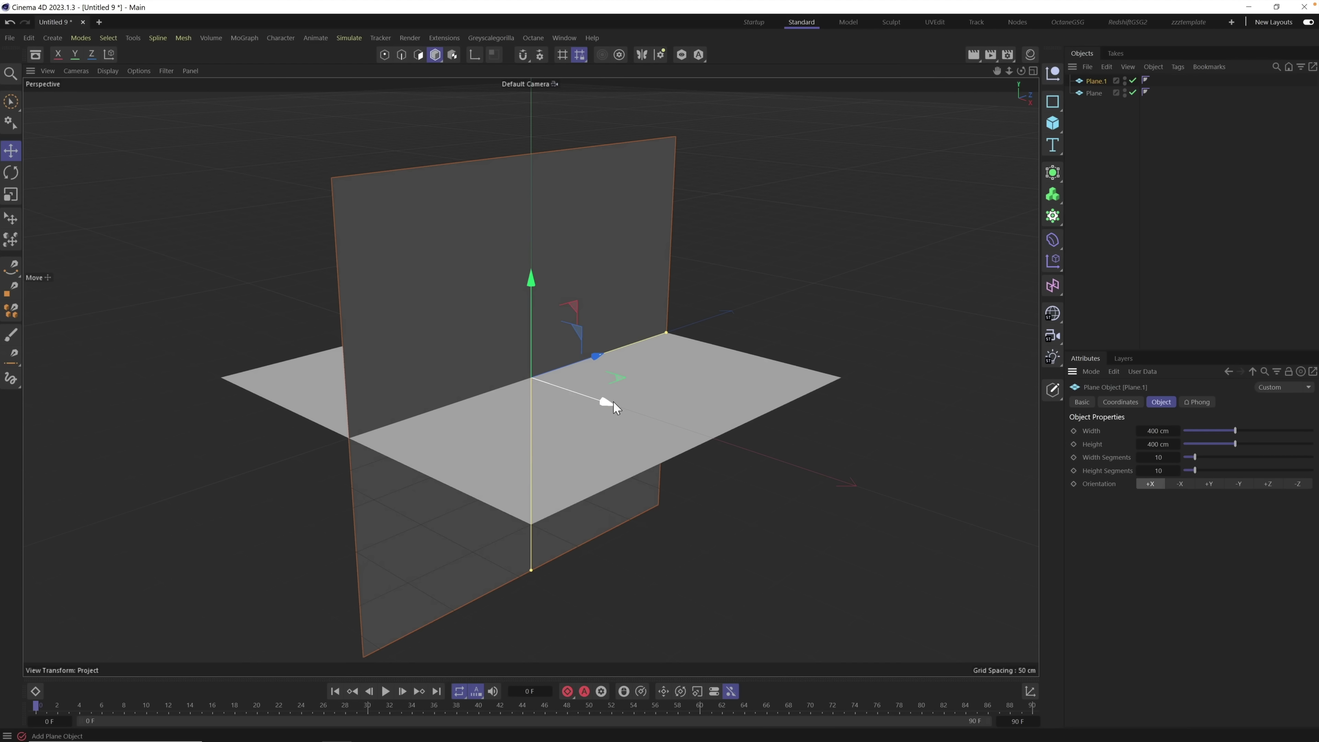
left_click_drag(606, 403, 493, 344)
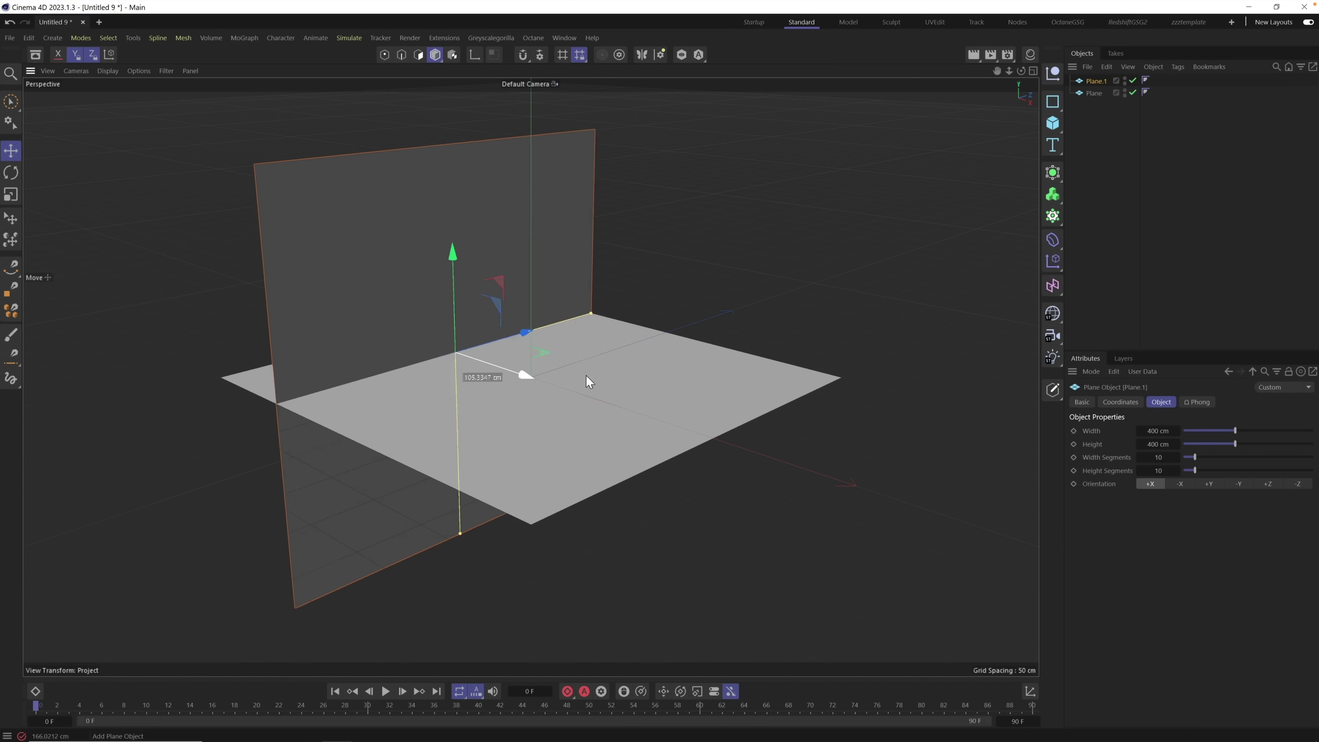
left_click_drag(492, 341, 470, 347)
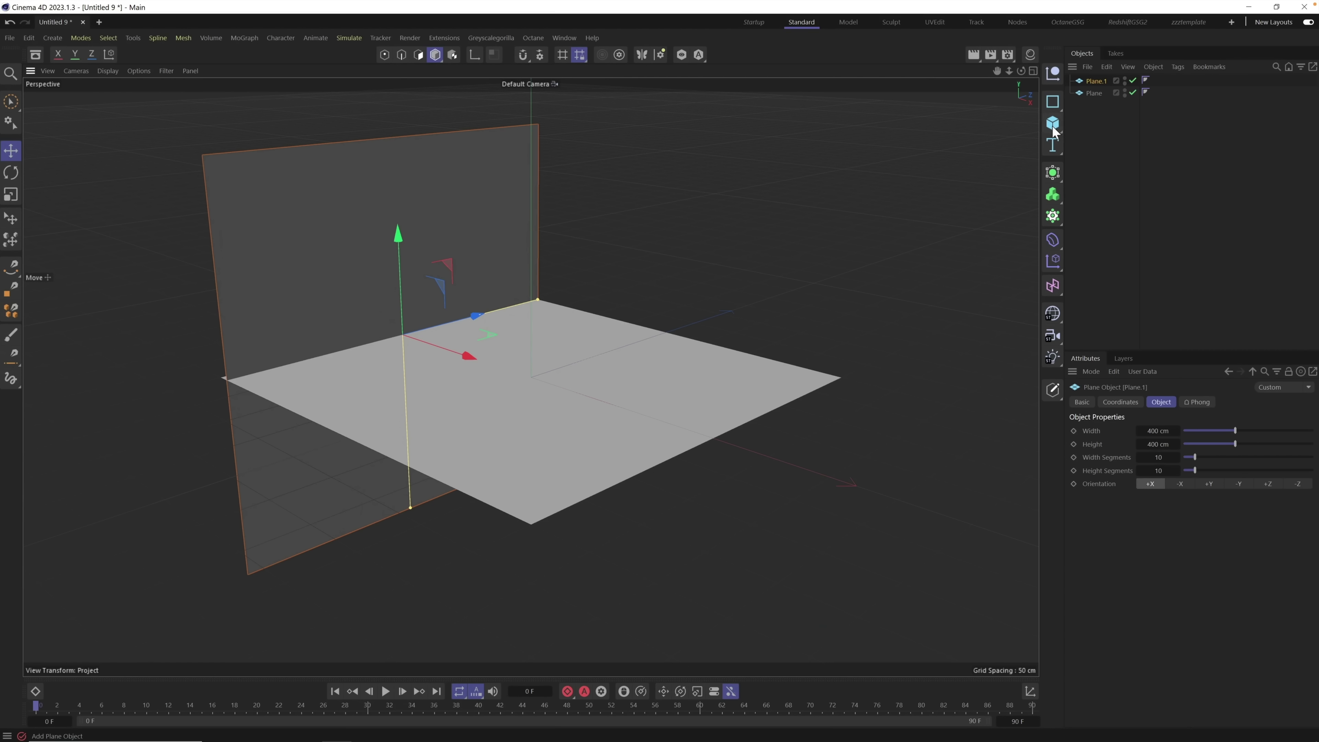
Step: Add a cube beside the wall and stretch it to about 112 cm wide and 497 cm long
left_click_drag(1053, 126, 1090, 139)
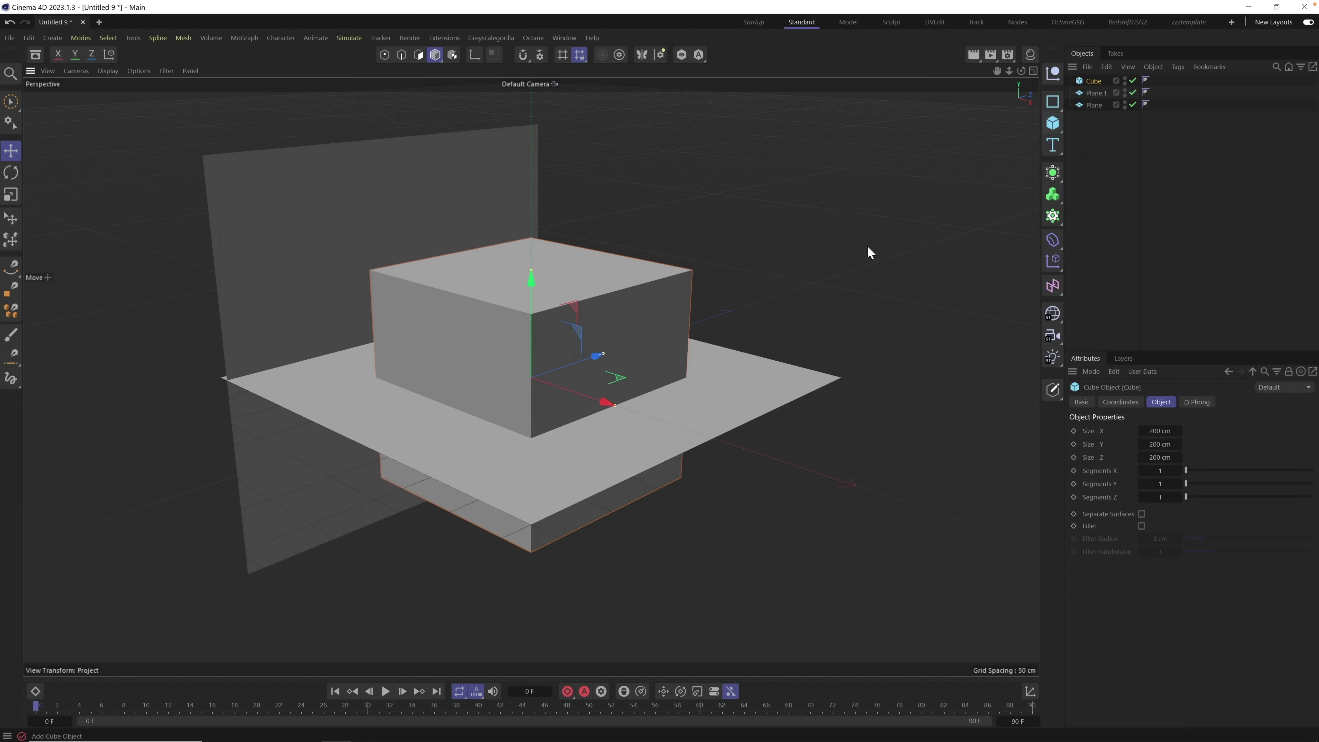
left_click_drag(590, 384, 442, 361)
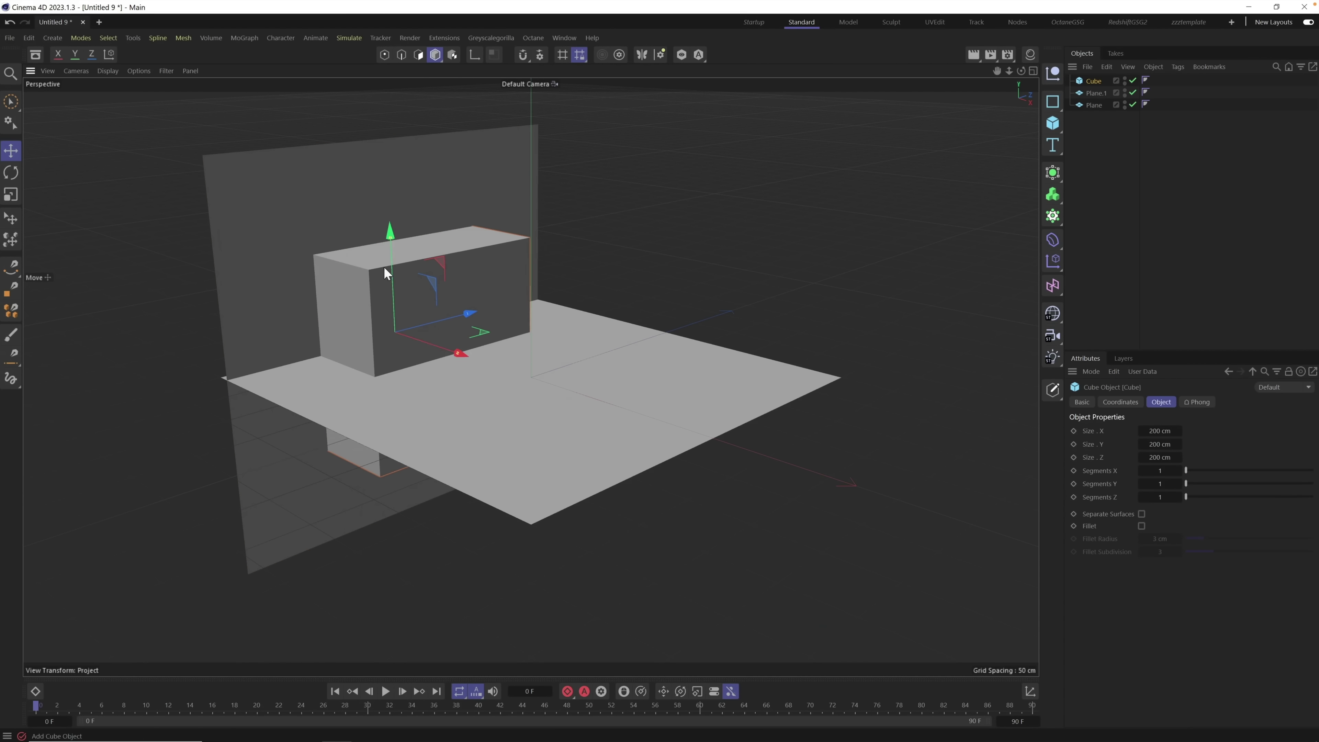
mouse_move(392, 272)
left_mouse_down()
mouse_move(393, 295)
mouse_move(355, 306)
mouse_move(337, 277)
left_mouse_up()
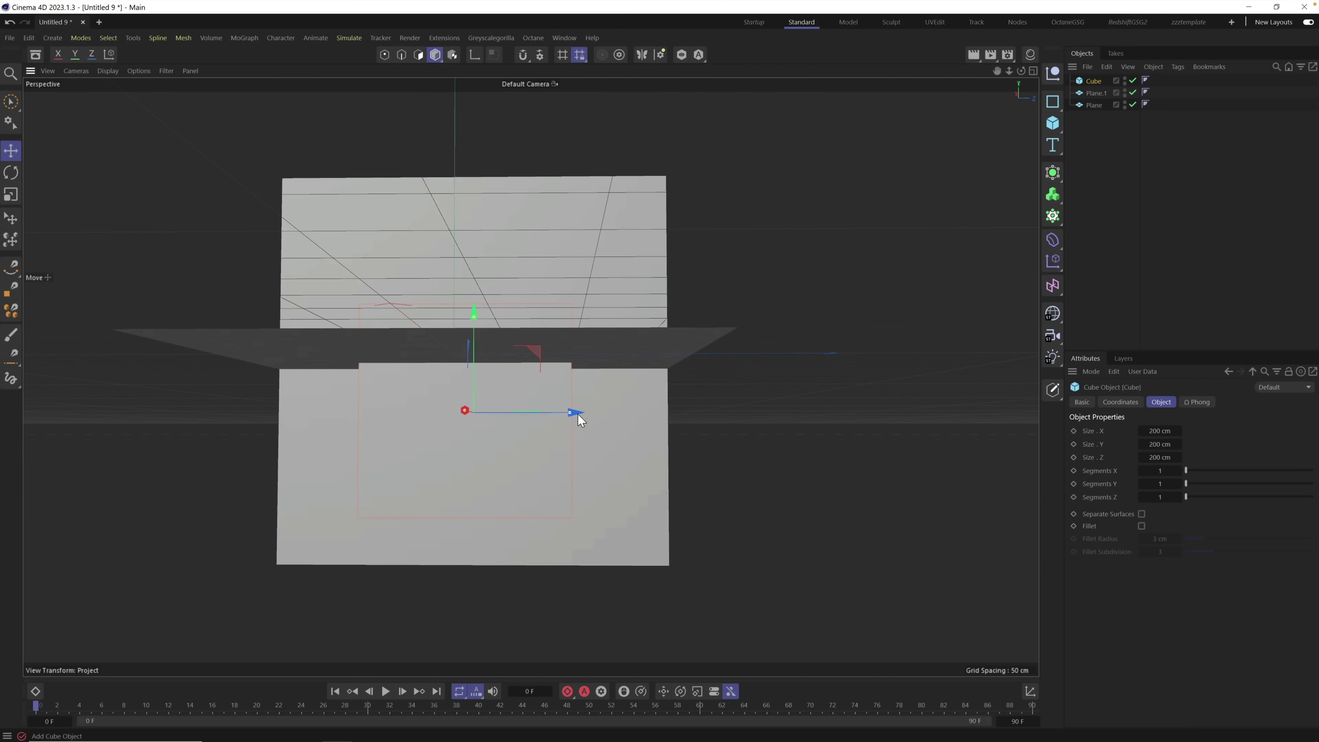
left_click_drag(577, 413, 727, 416)
left_click_drag(547, 353, 569, 459, "alt")
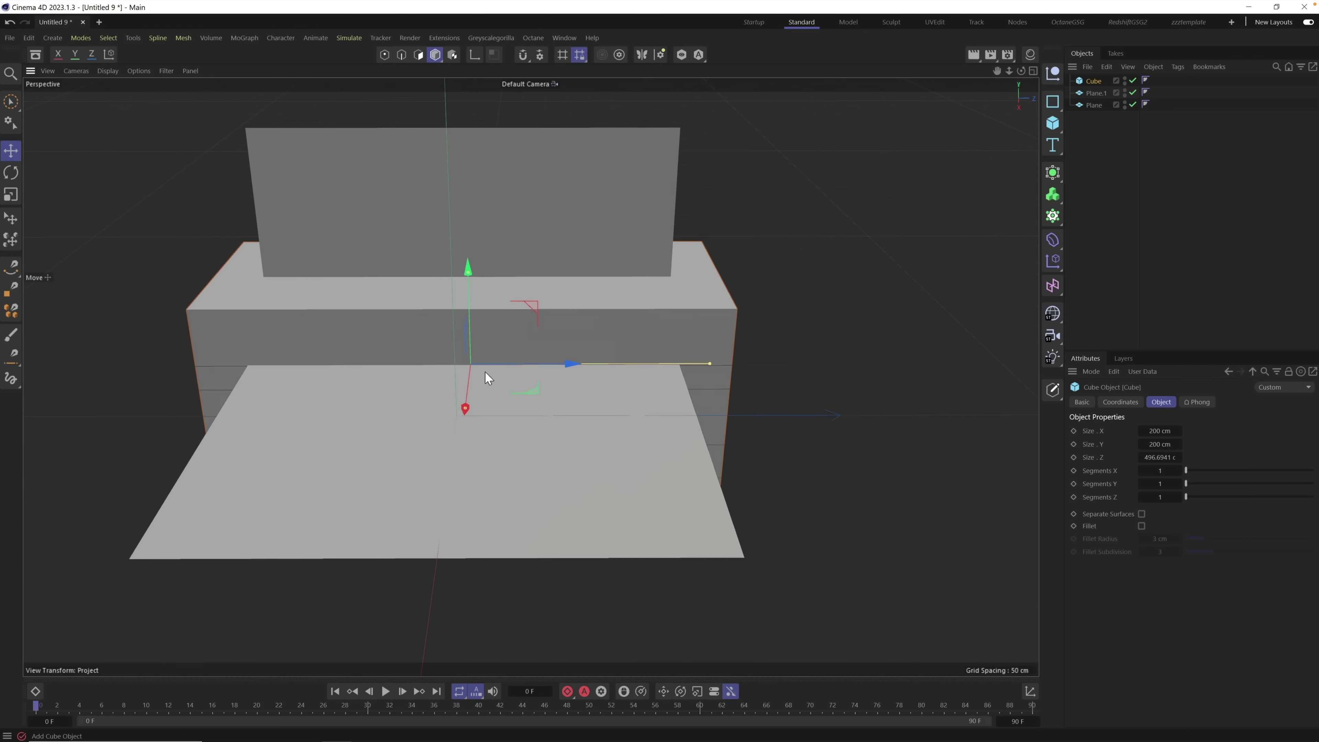
mouse_move(474, 325)
left_mouse_down("alt")
mouse_move(494, 339)
mouse_move(397, 343)
left_mouse_up("alt")
mouse_move(475, 404)
left_mouse_down()
mouse_move(633, 361)
mouse_move(622, 379)
left_mouse_up()
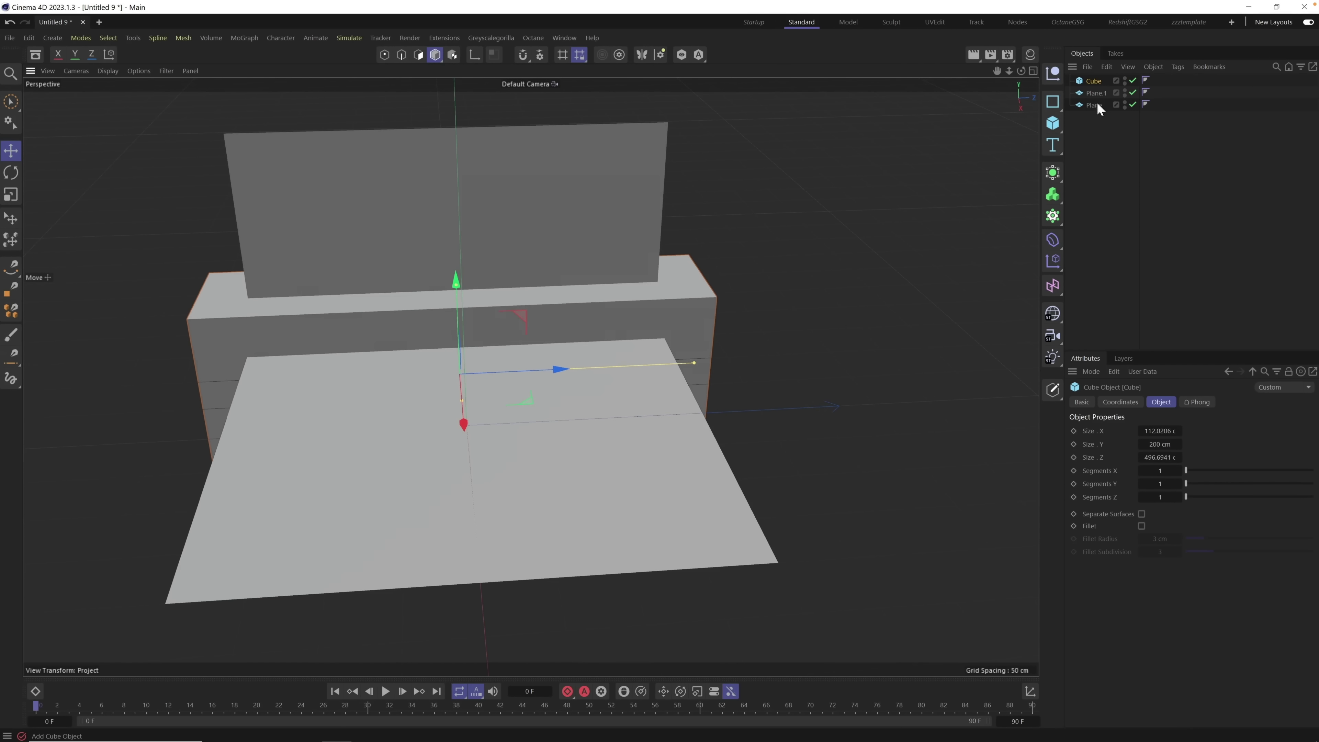
Step: Add a plane oriented +Z and slide it to the floor's right side as a wall
left_click(1052, 123)
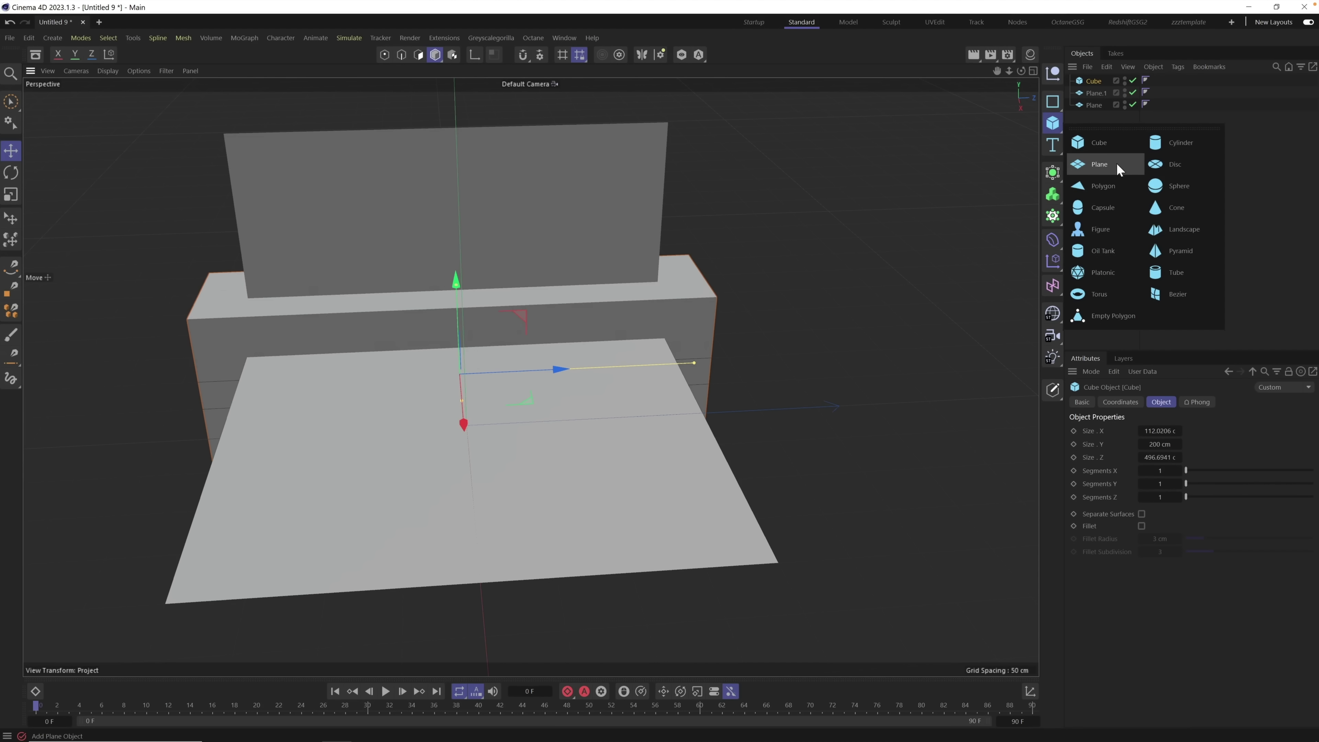
left_click(1115, 163)
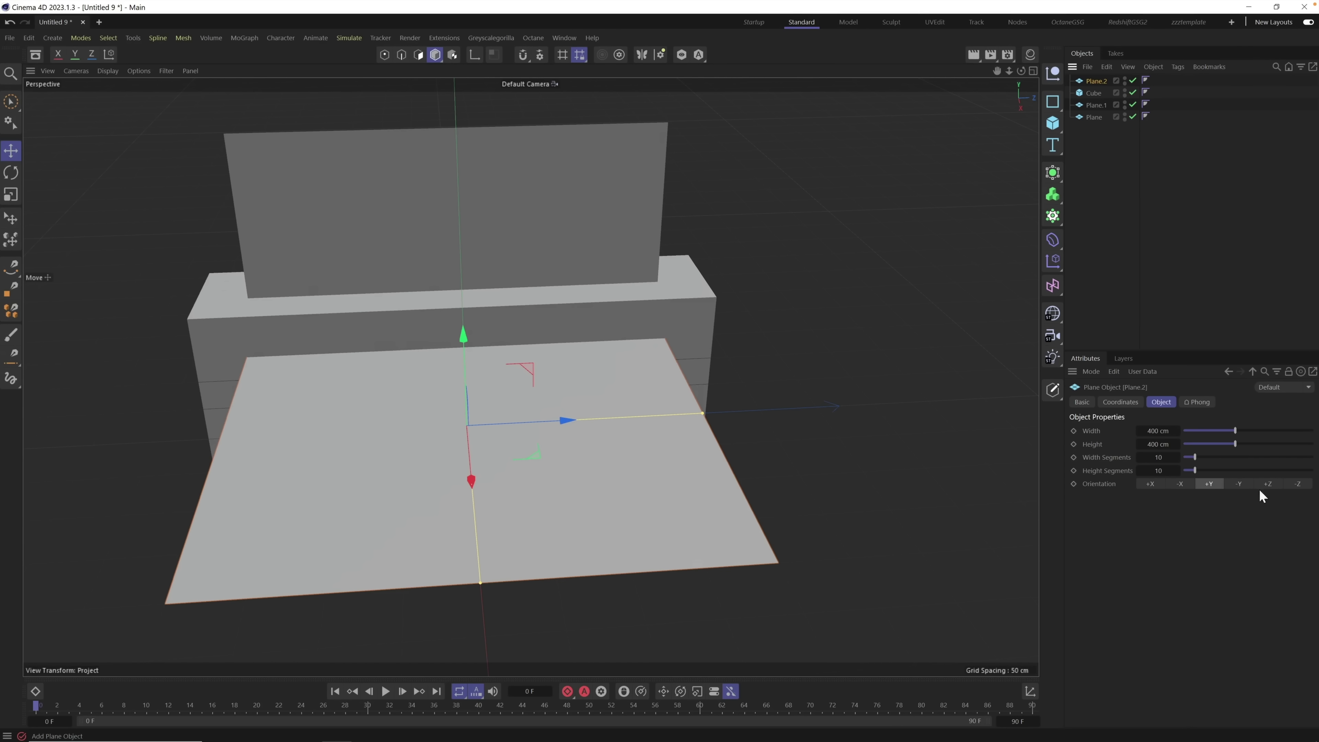
left_click(1267, 483)
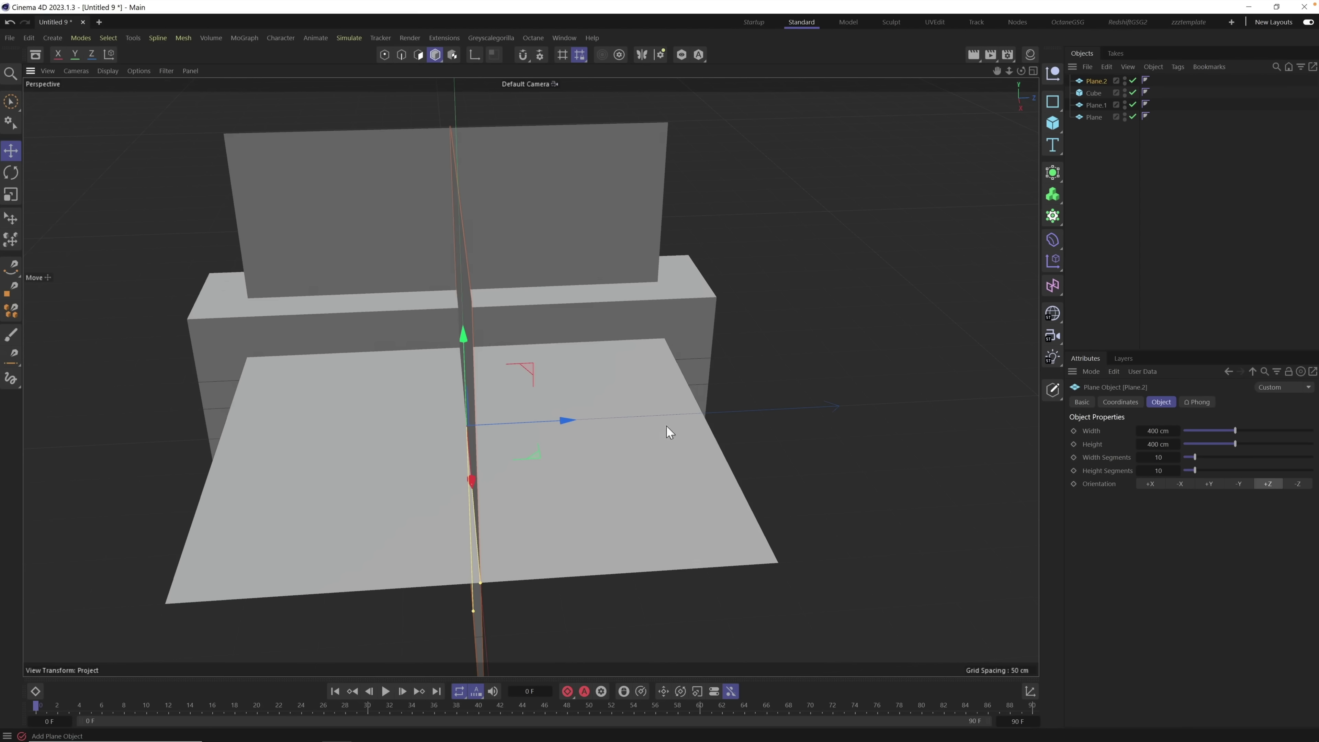
left_click_drag(666, 426, 438, 261, "alt")
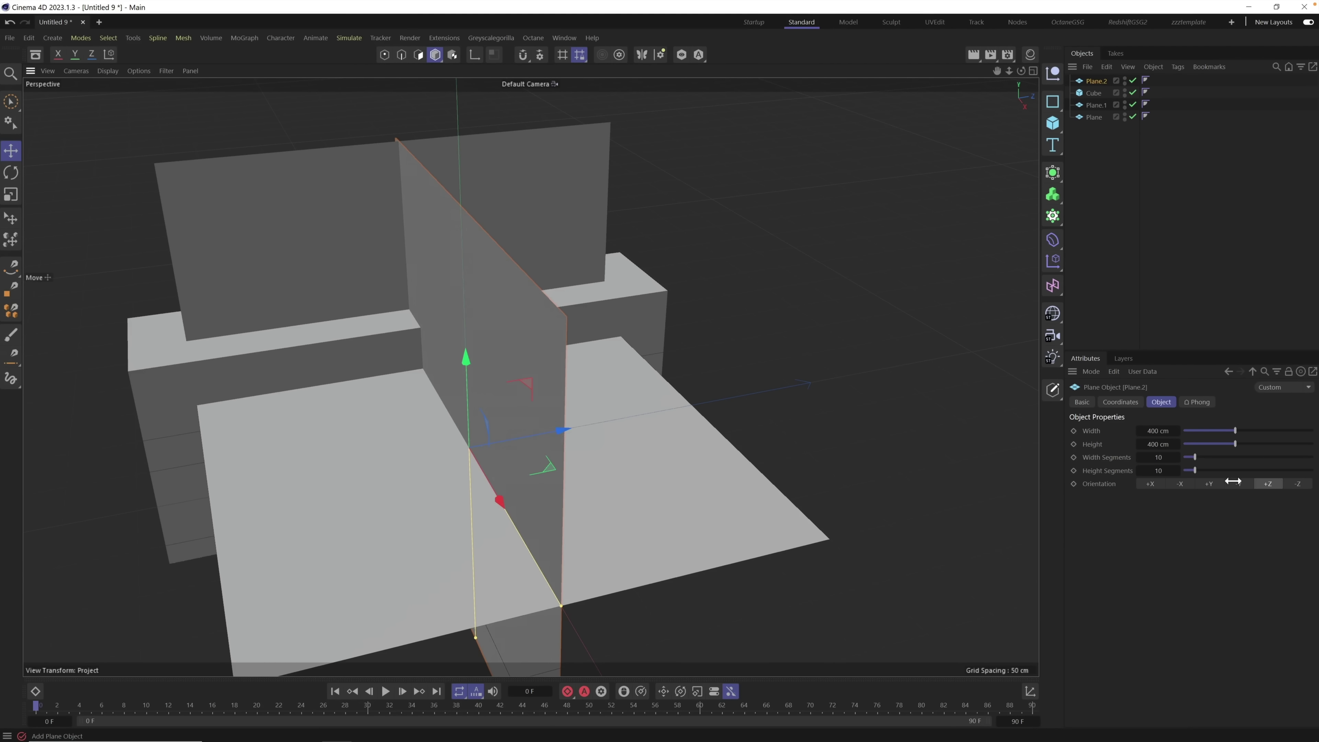
left_click_drag(561, 431, 771, 398)
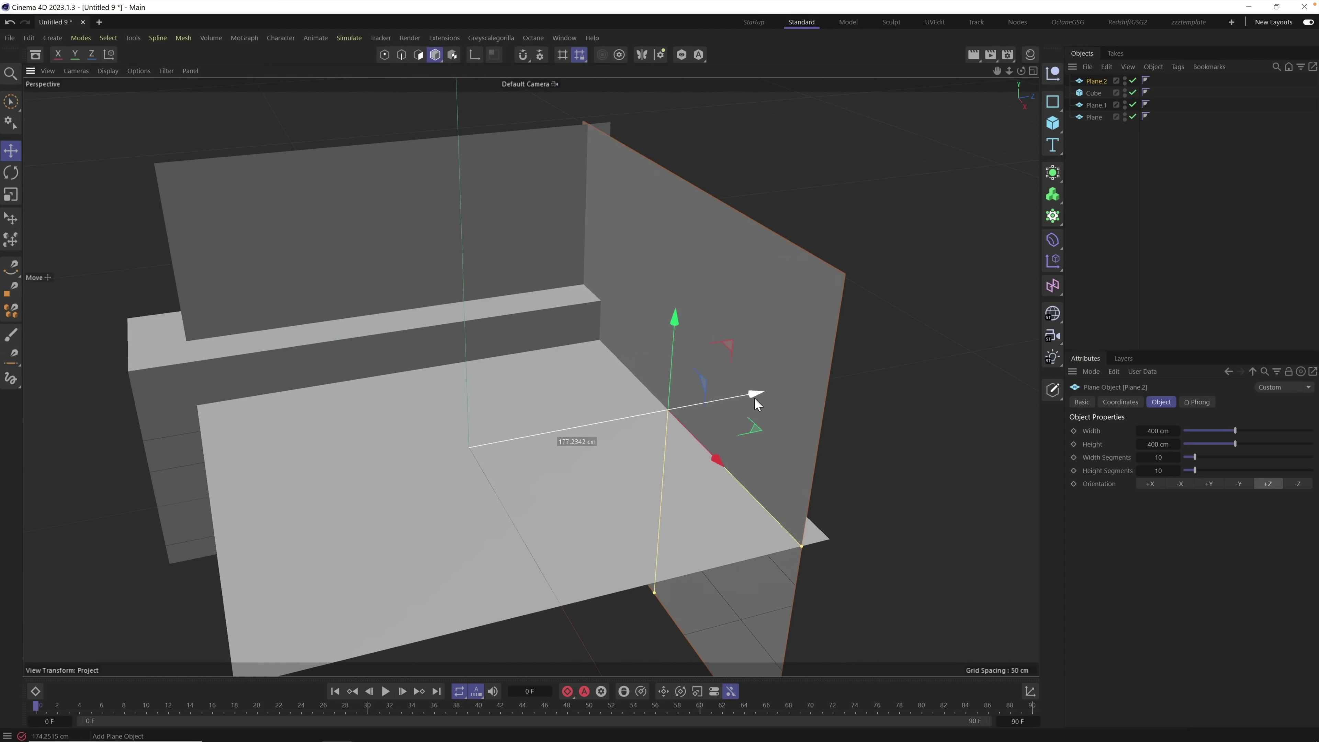
Step: Position the Plane.3 wall at the floor's left edge
mouse_move(635, 413)
left_mouse_down("alt")
mouse_move(796, 455)
mouse_move(681, 410)
left_mouse_up("alt")
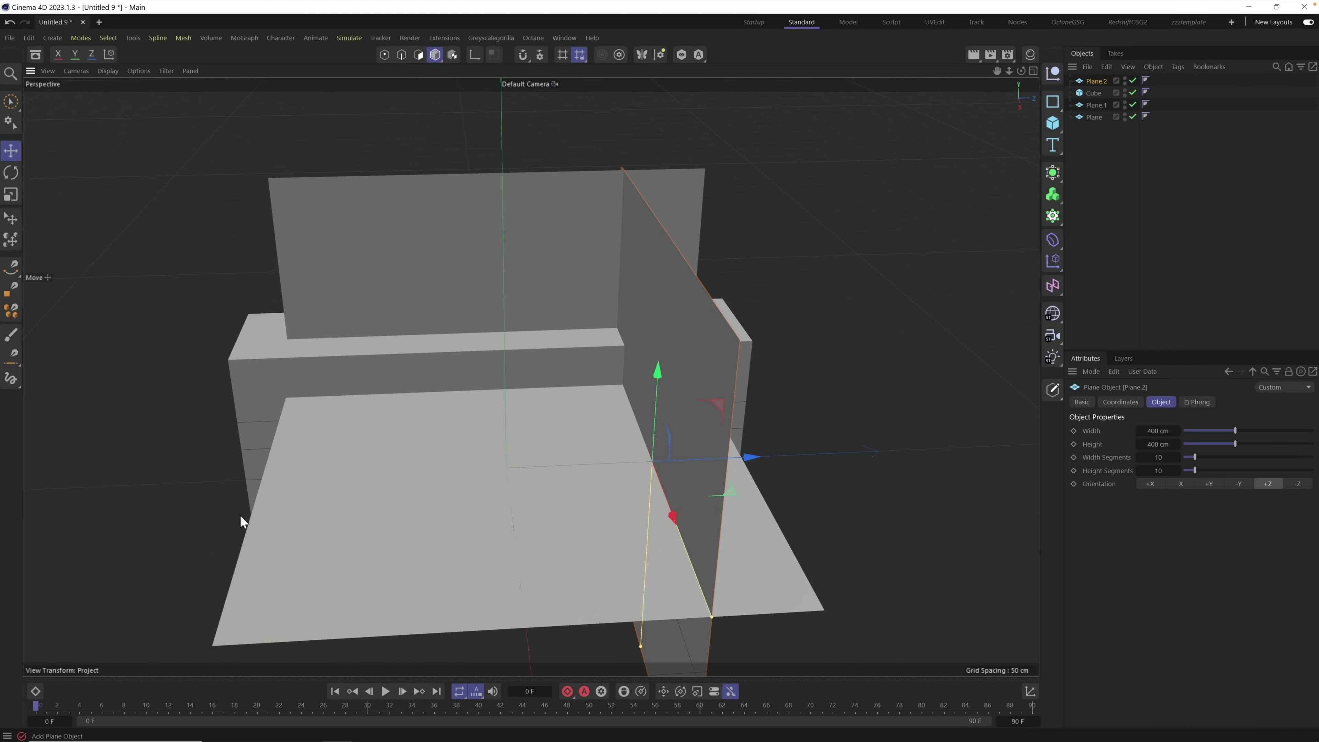
mouse_move(273, 426)
left_mouse_down("alt")
mouse_move(285, 400)
mouse_move(278, 230)
left_mouse_up("alt")
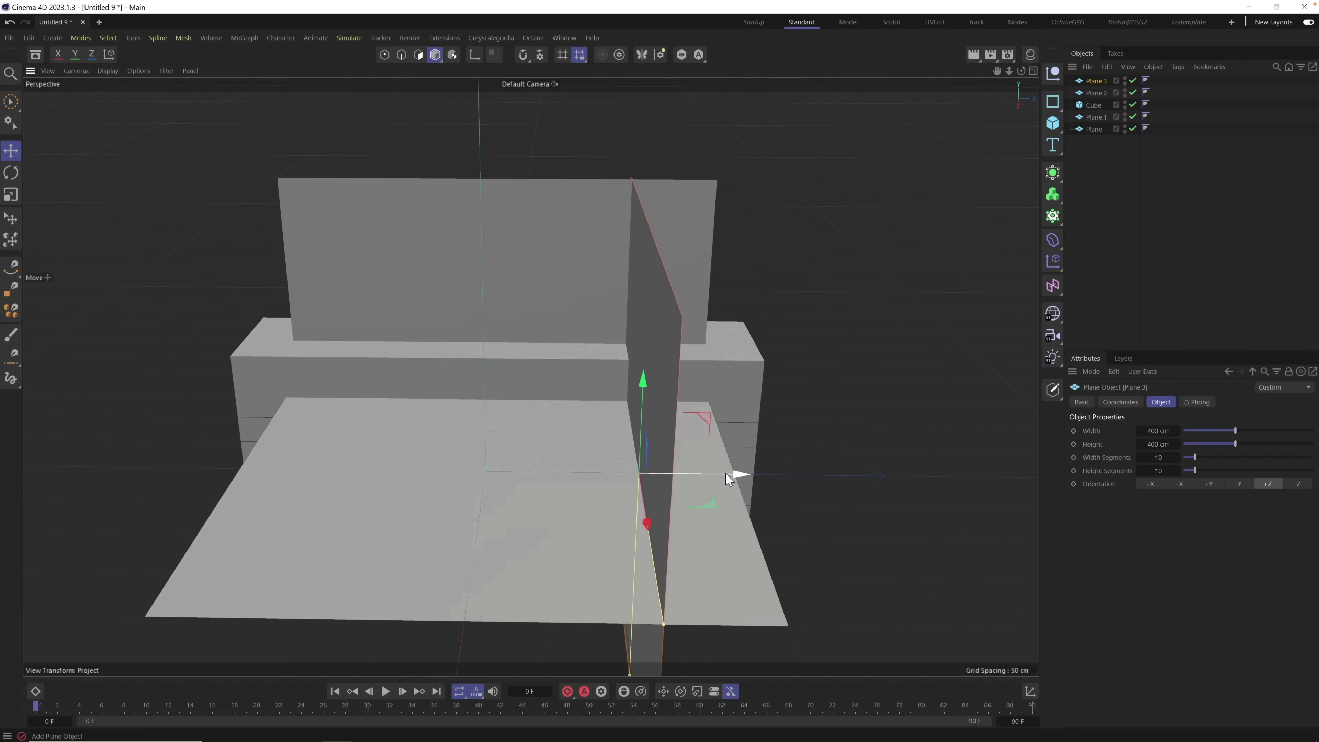
left_click_drag(725, 473, 343, 476)
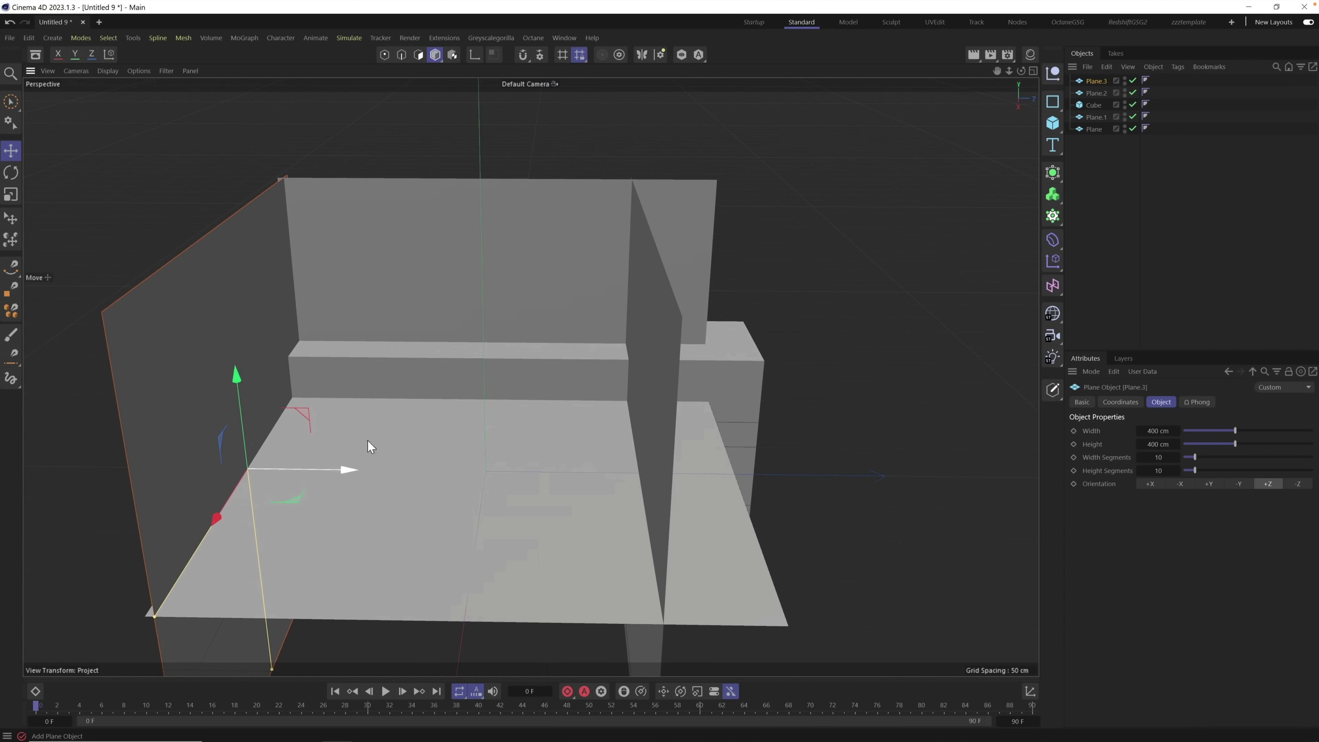
mouse_move(260, 350)
left_mouse_down("alt")
mouse_move(241, 339)
mouse_move(272, 295)
left_mouse_up("alt")
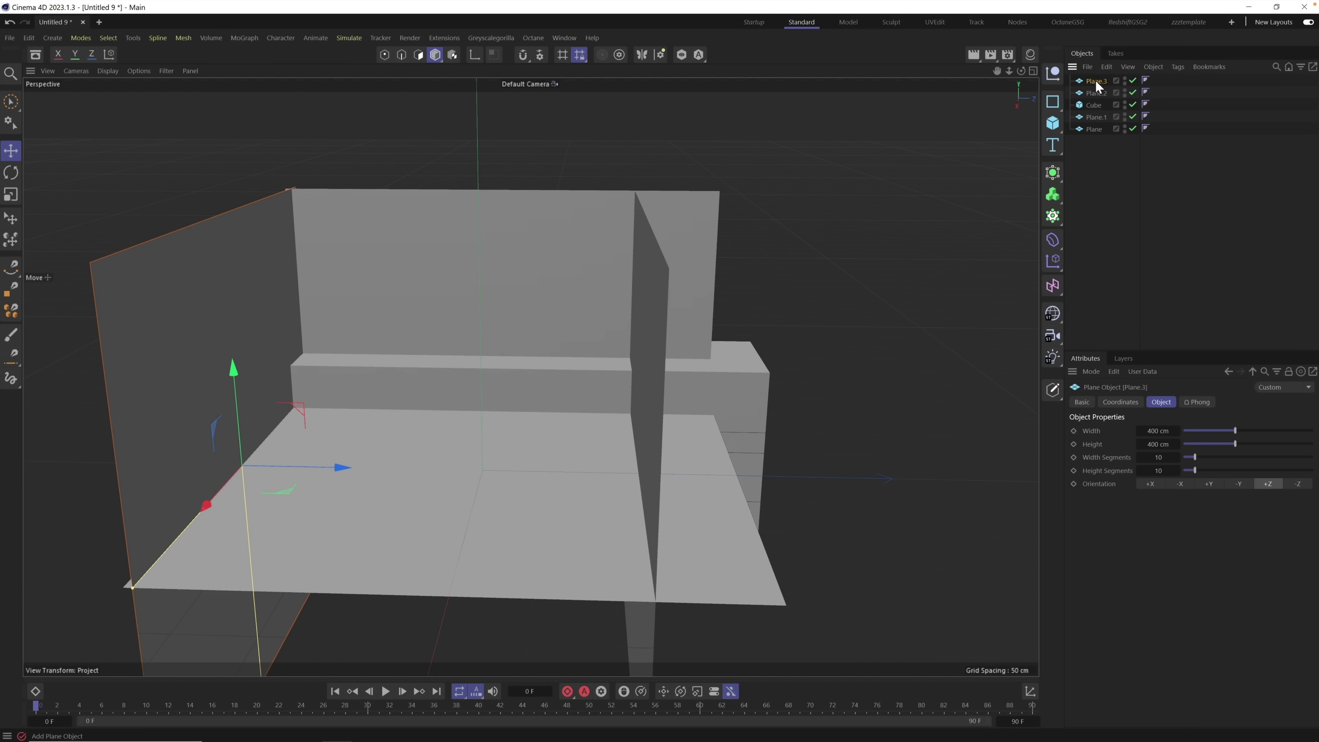
Step: Give Plane.3 20 width and 20 height segments and make it editable
left_click(1161, 458)
type("20")
key("Tab")
type("20")
key("Return")
left_click(1100, 85)
key("c")
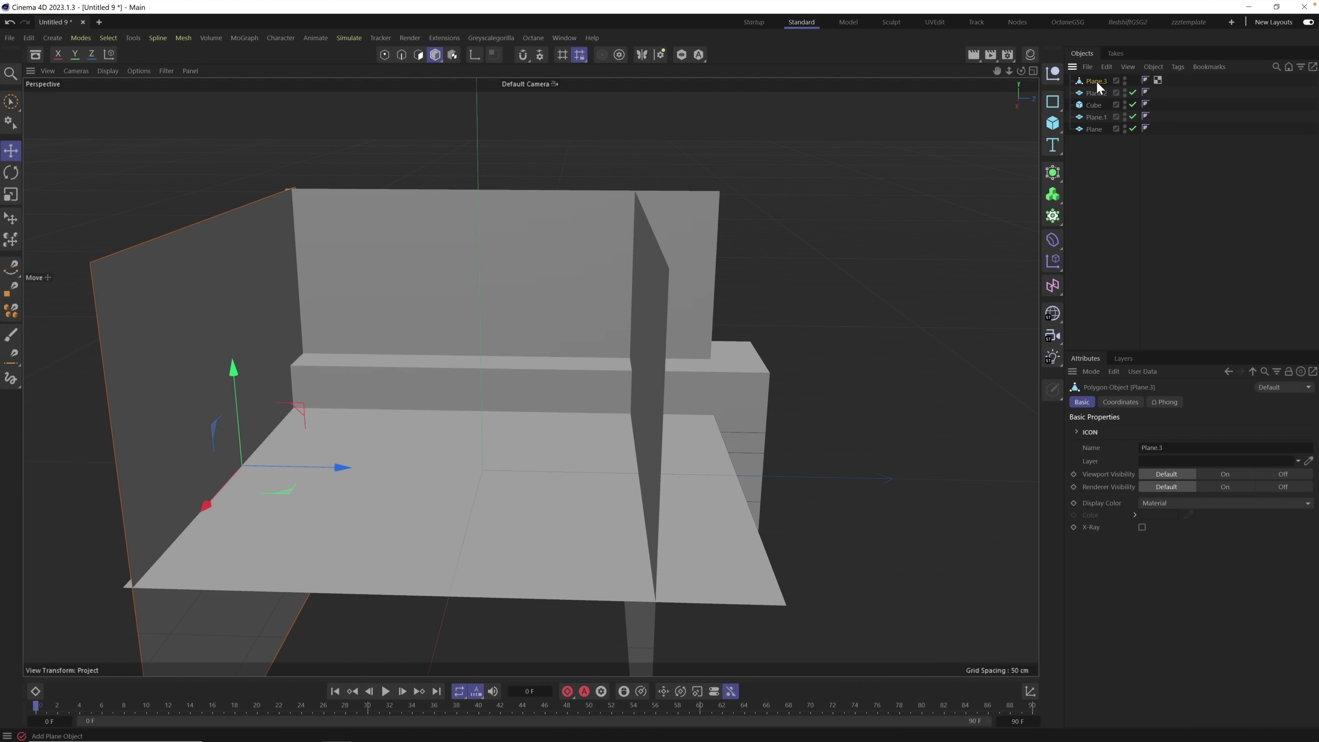
Step: Switch the viewport to Gouraud Shading (Lines) to show the polygon grids
left_click(107, 70)
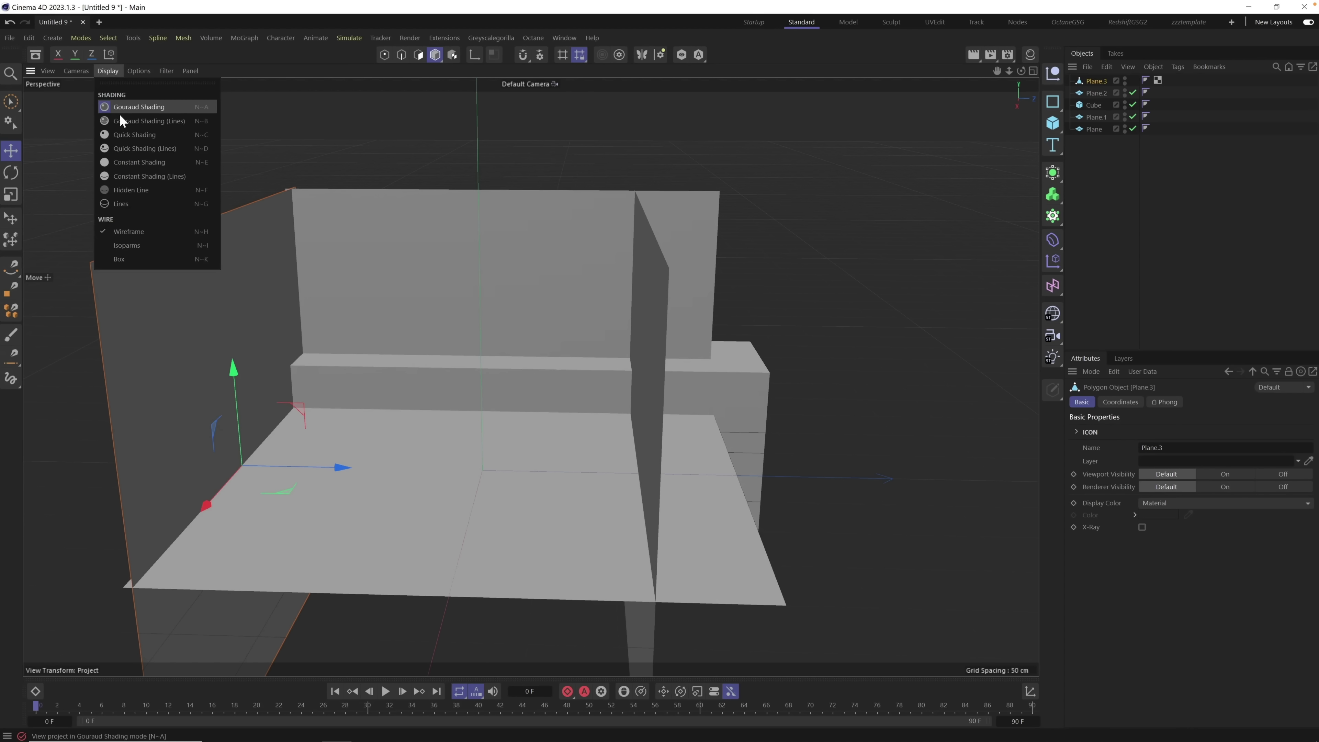
left_click(173, 122)
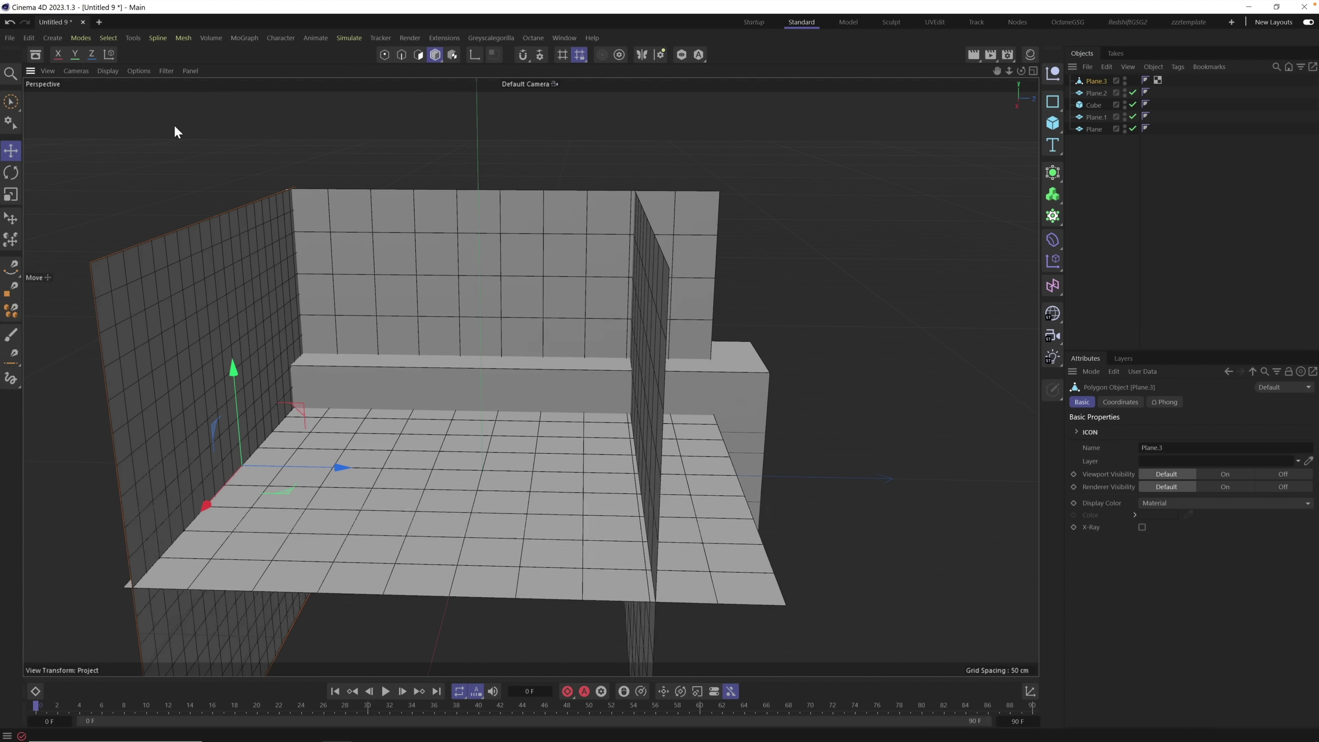
mouse_move(276, 300)
left_mouse_down("alt")
mouse_move(243, 309)
mouse_move(285, 300)
left_mouse_up("alt")
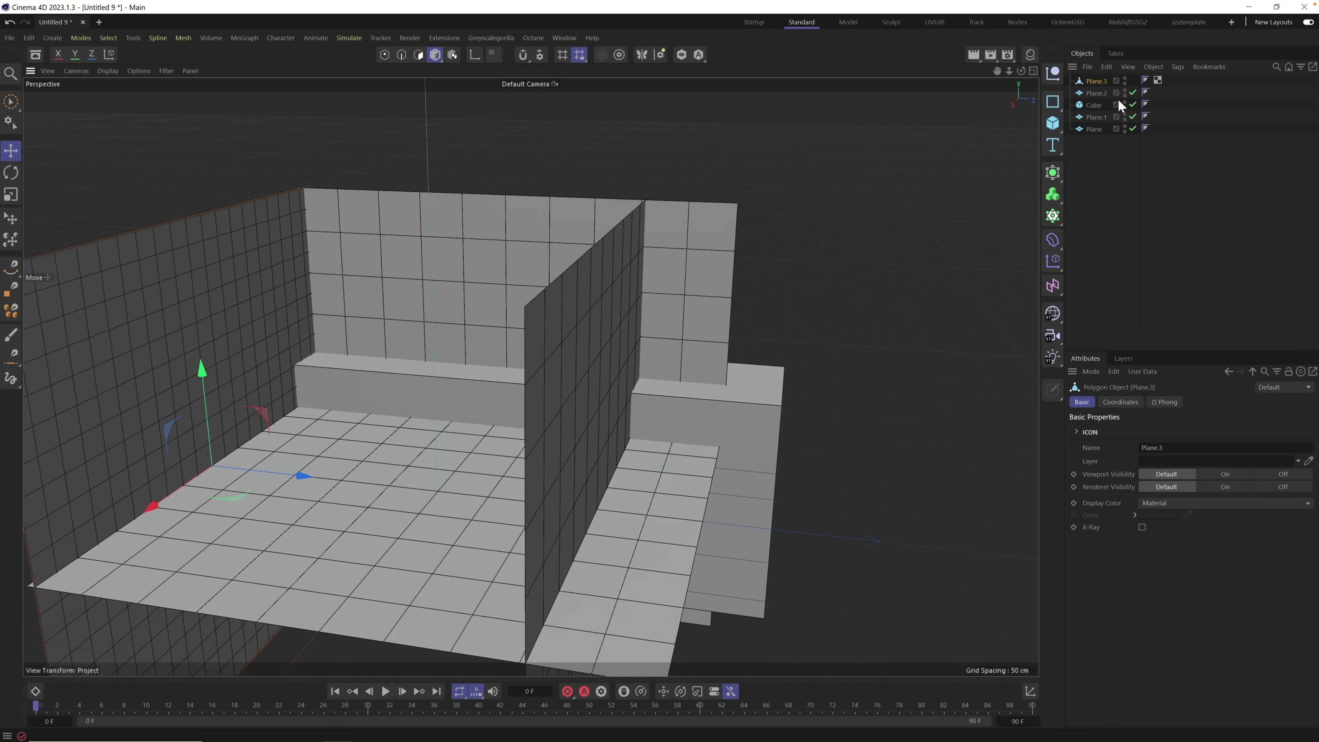
Step: Brush-select a block of 49 left-wall polygons and delete them to form the window hole
left_click(11, 104)
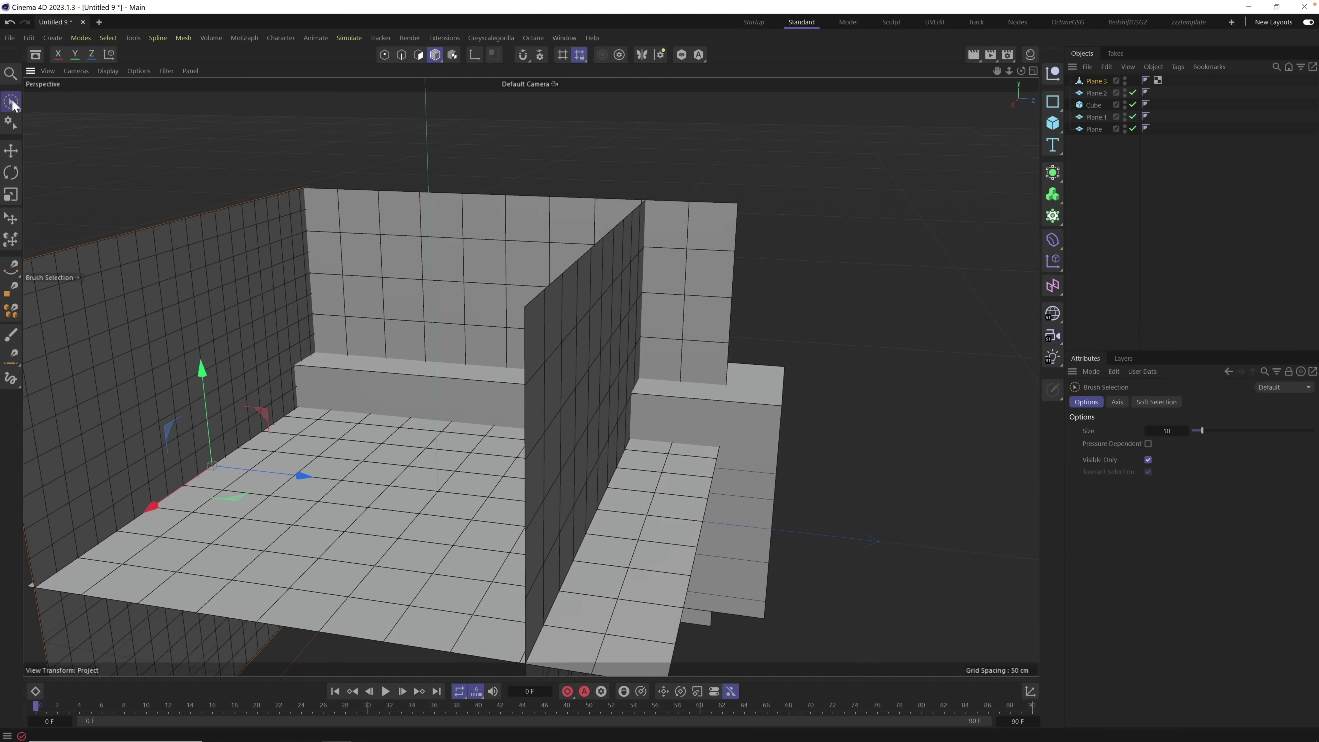
left_click(419, 55)
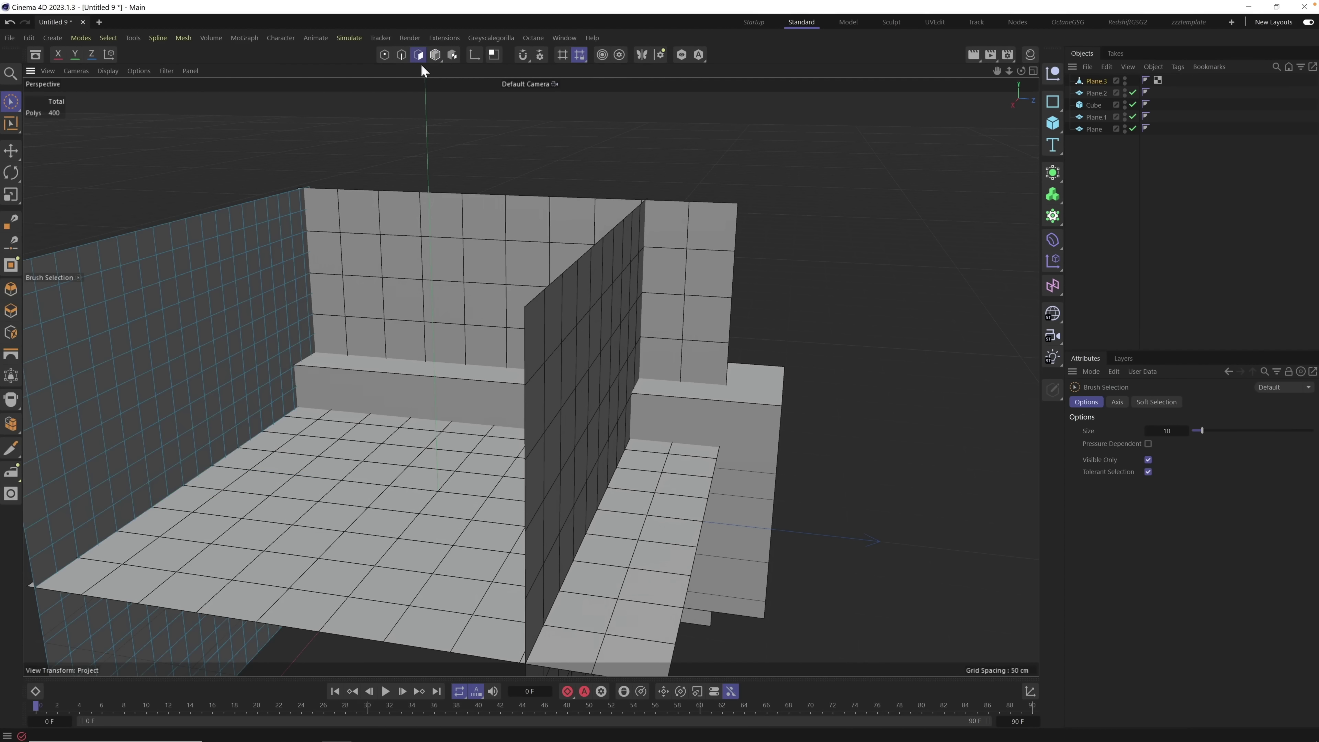
left_click(179, 288)
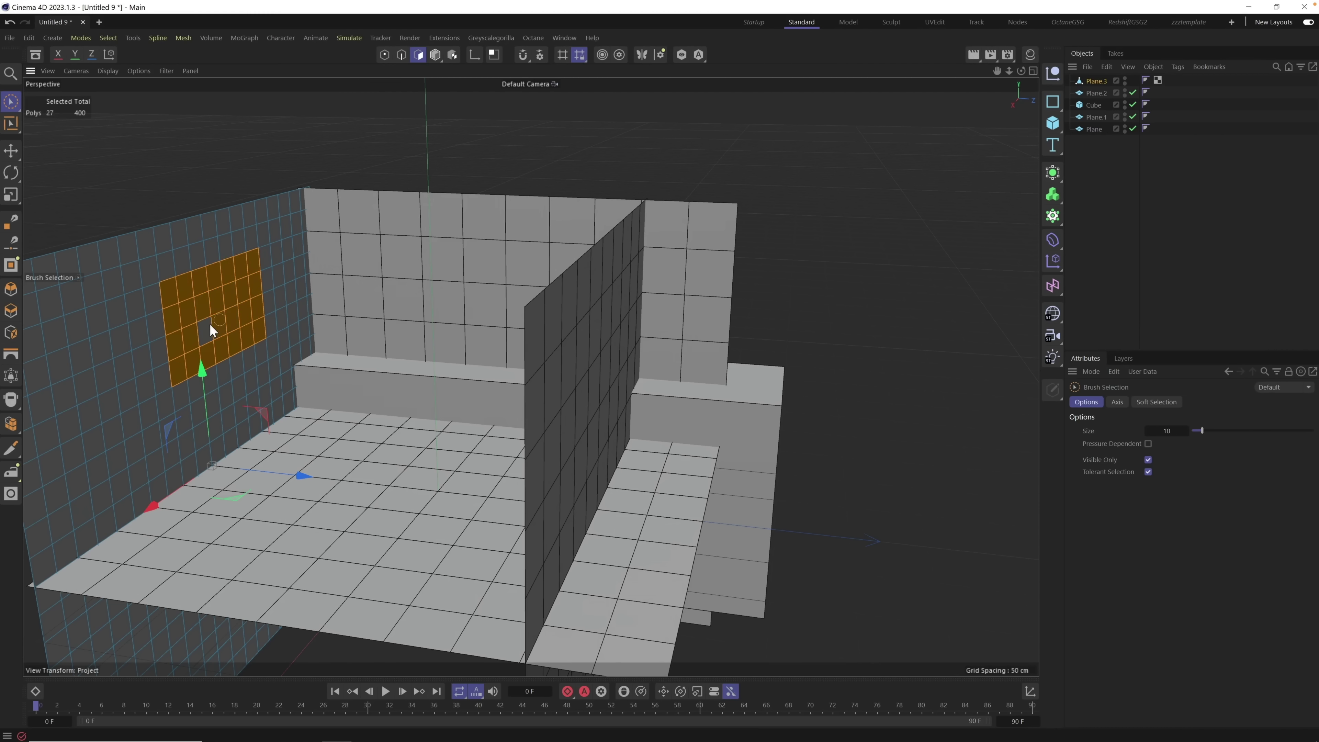
left_click_drag(203, 345, 186, 360)
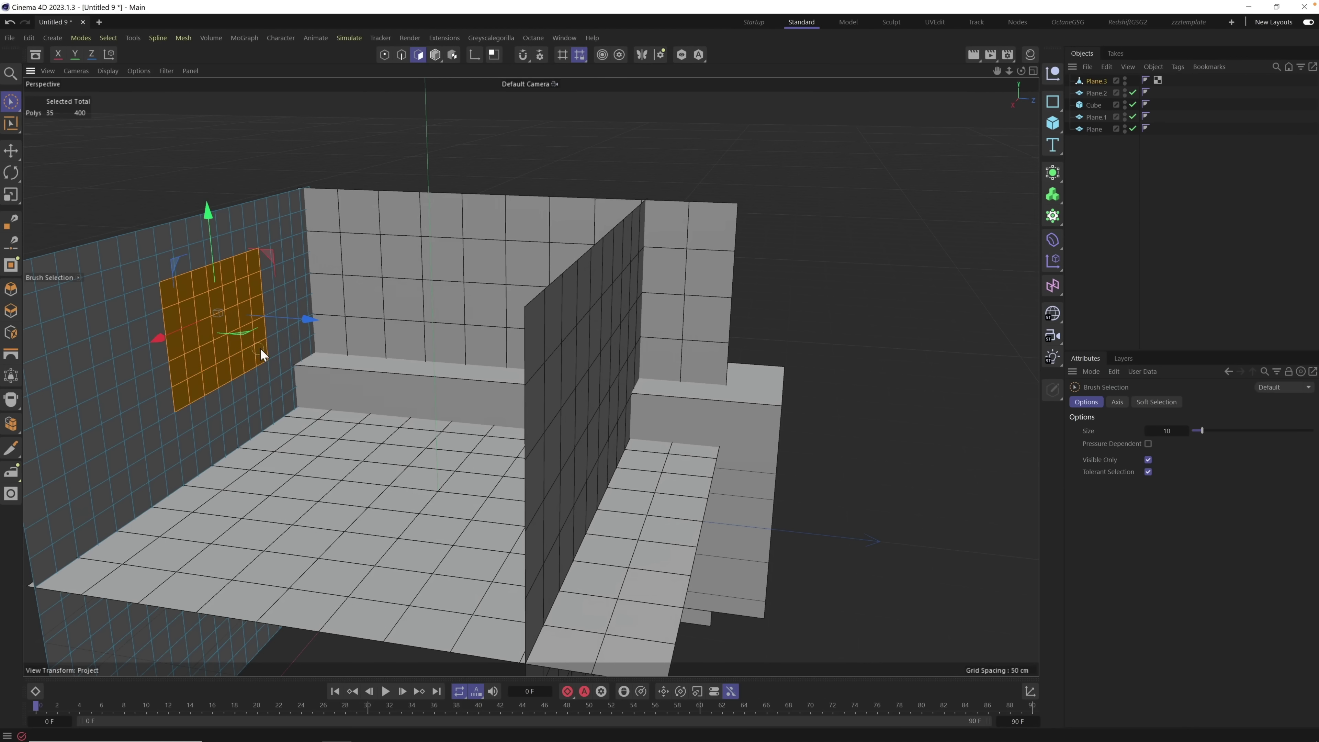
mouse_move(259, 348)
left_mouse_down()
mouse_move(255, 332)
mouse_move(202, 404)
left_mouse_up()
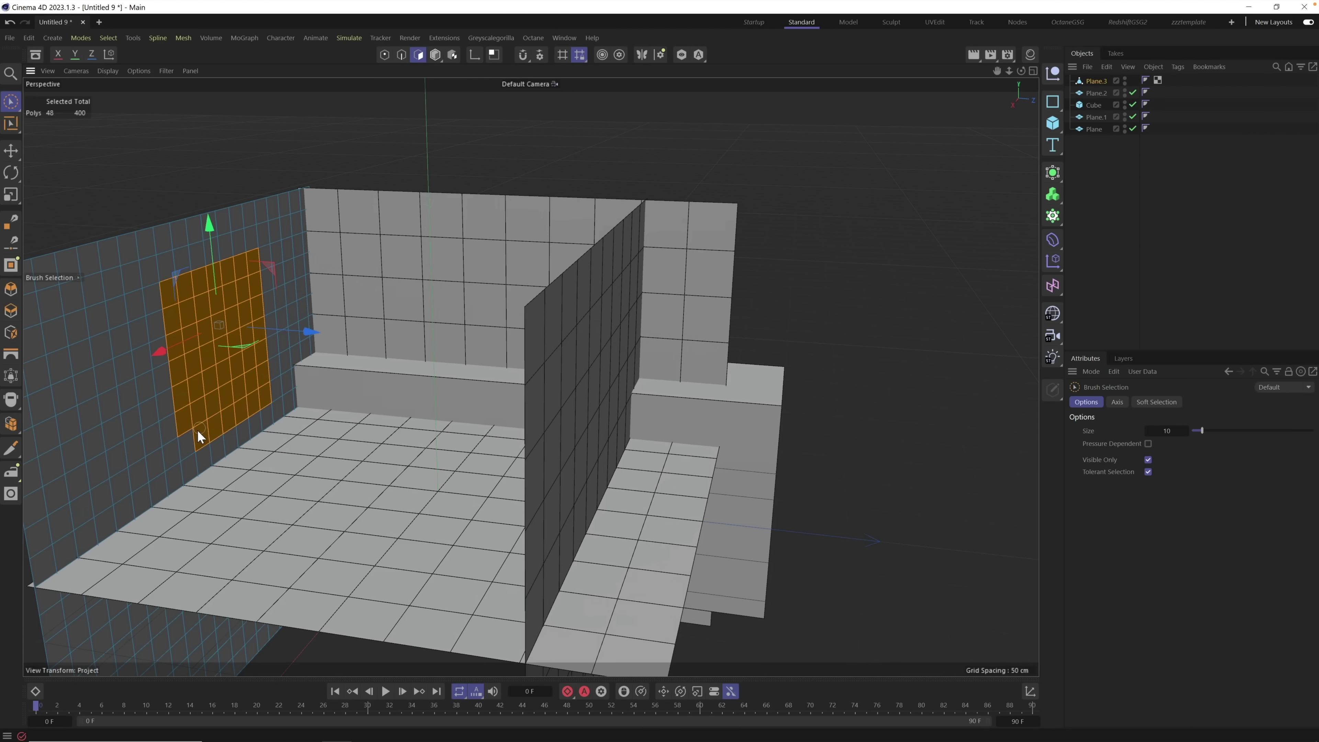
left_click_drag(192, 436, 207, 403)
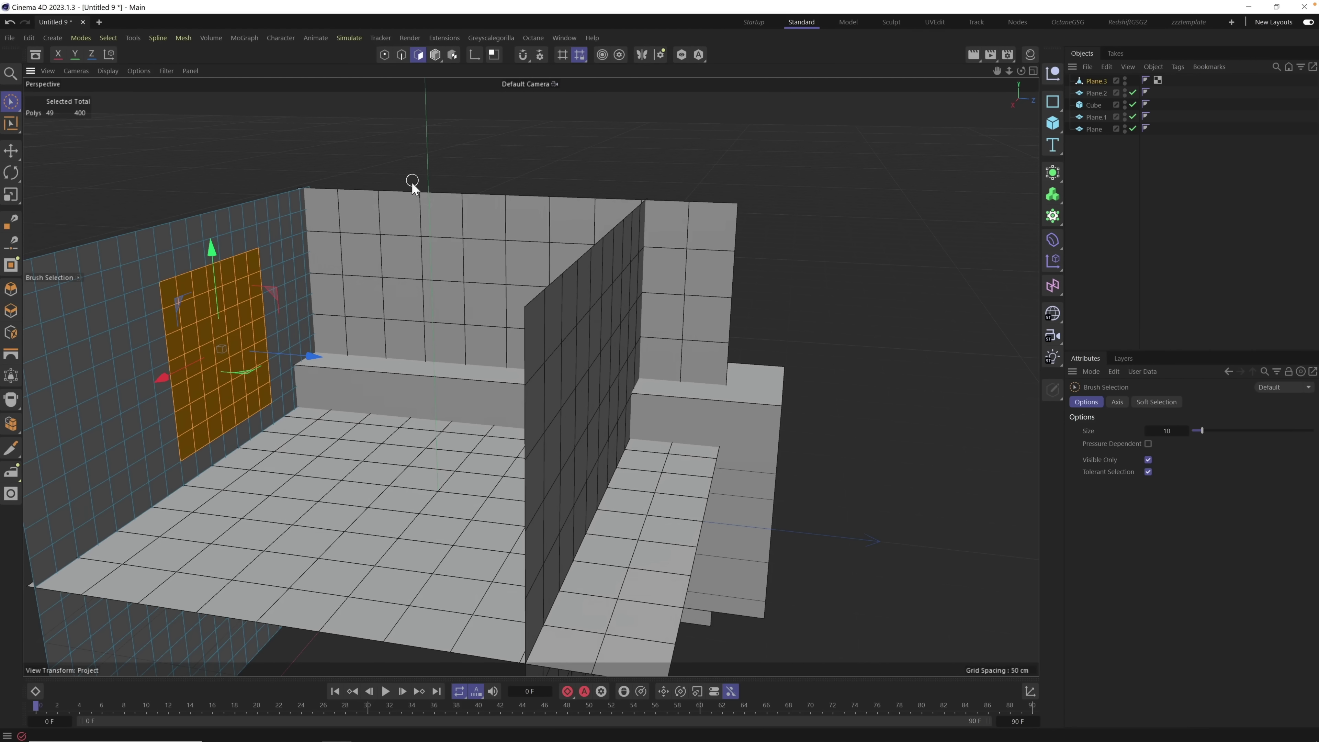
key("Delete")
mouse_move(340, 325)
left_mouse_down("alt")
mouse_move(406, 325)
mouse_move(210, 290)
left_mouse_up("alt")
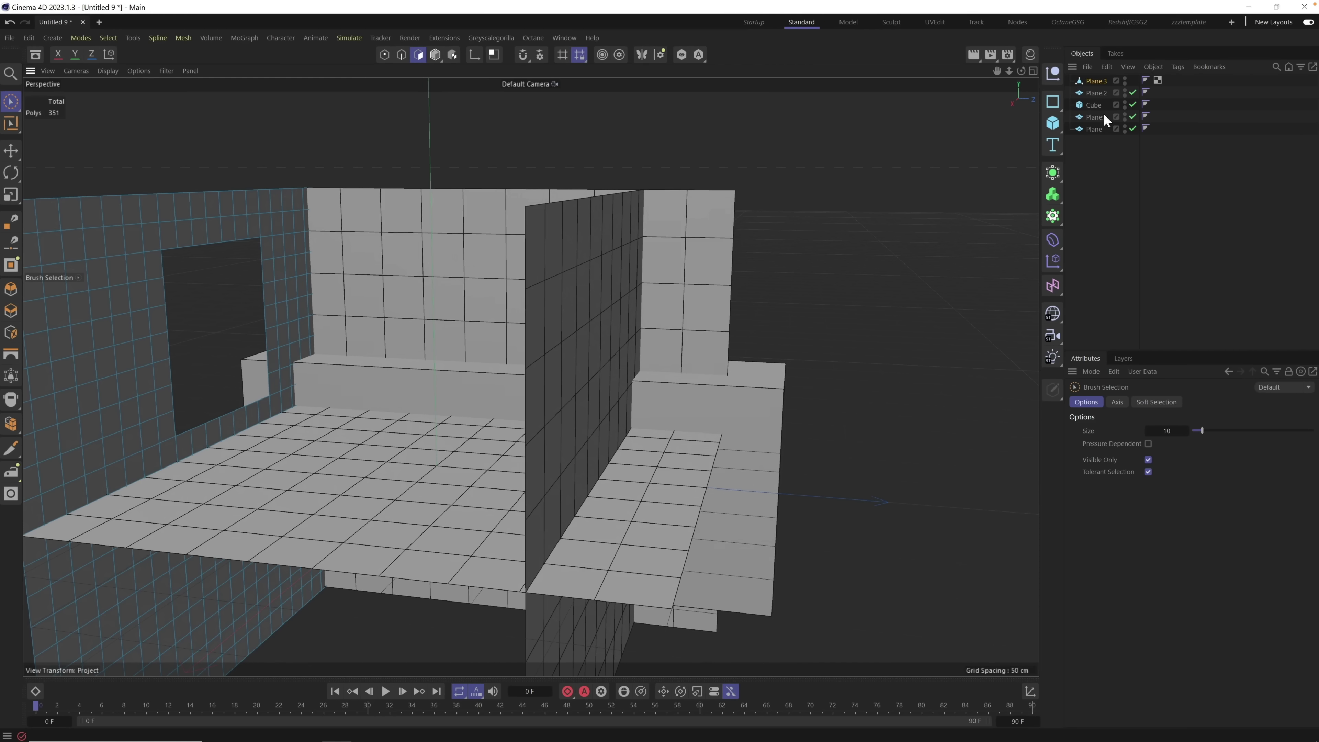
Step: Add a new plane and stick it onto the left wall with the Place tool
left_click(1052, 128)
left_click(1091, 159)
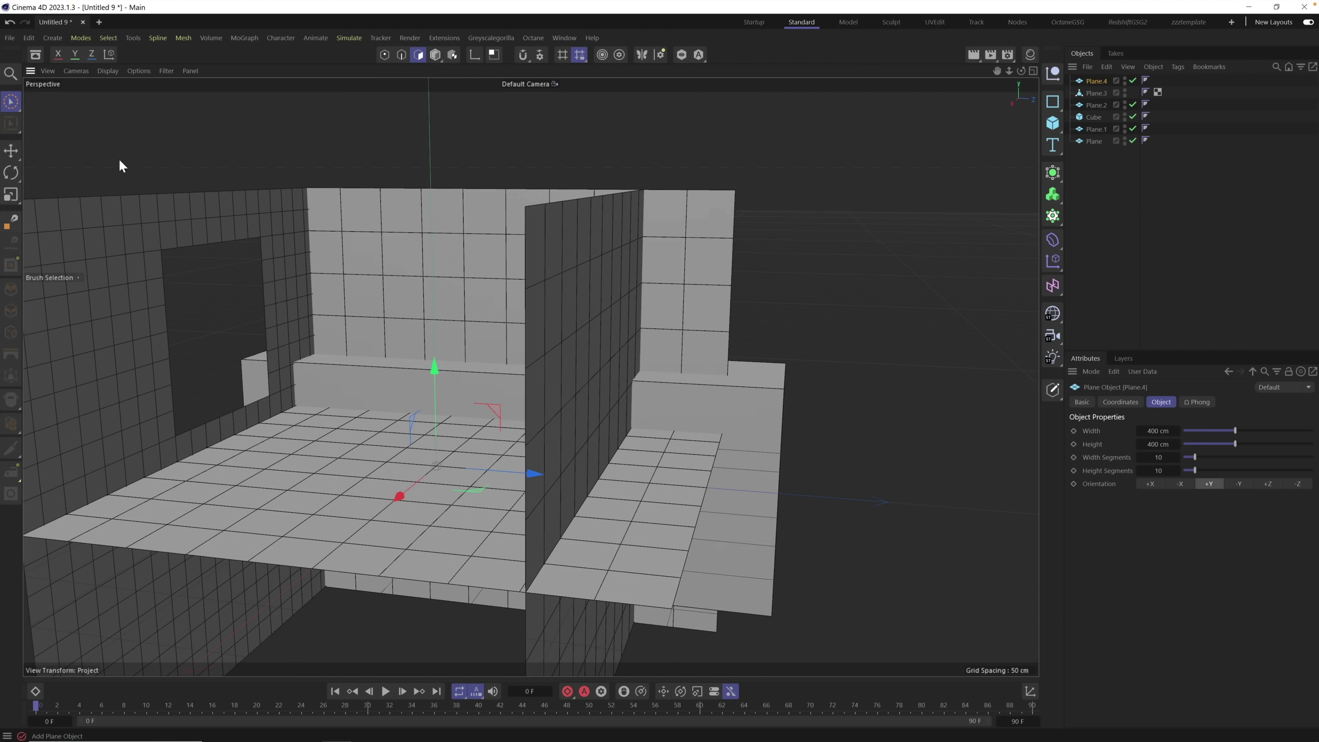
left_click(434, 53)
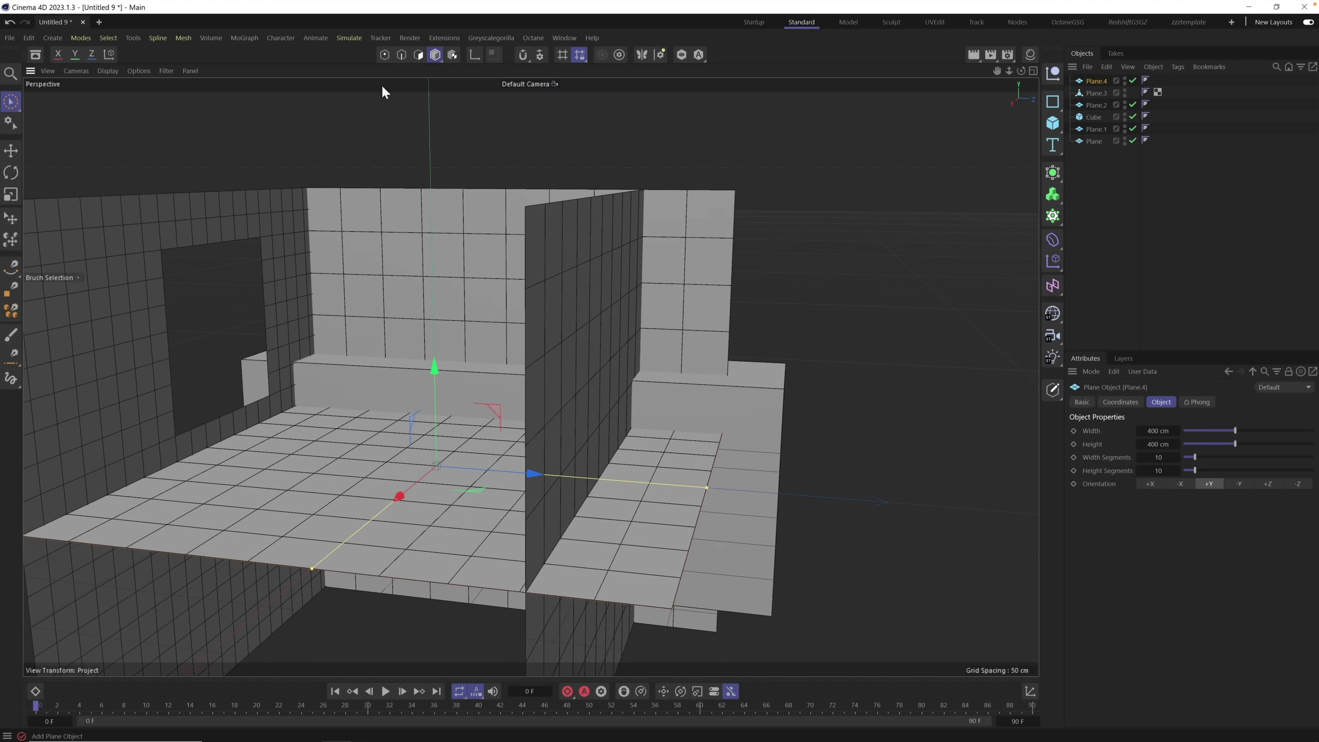
left_click(11, 218)
left_click_drag(123, 220, 210, 224)
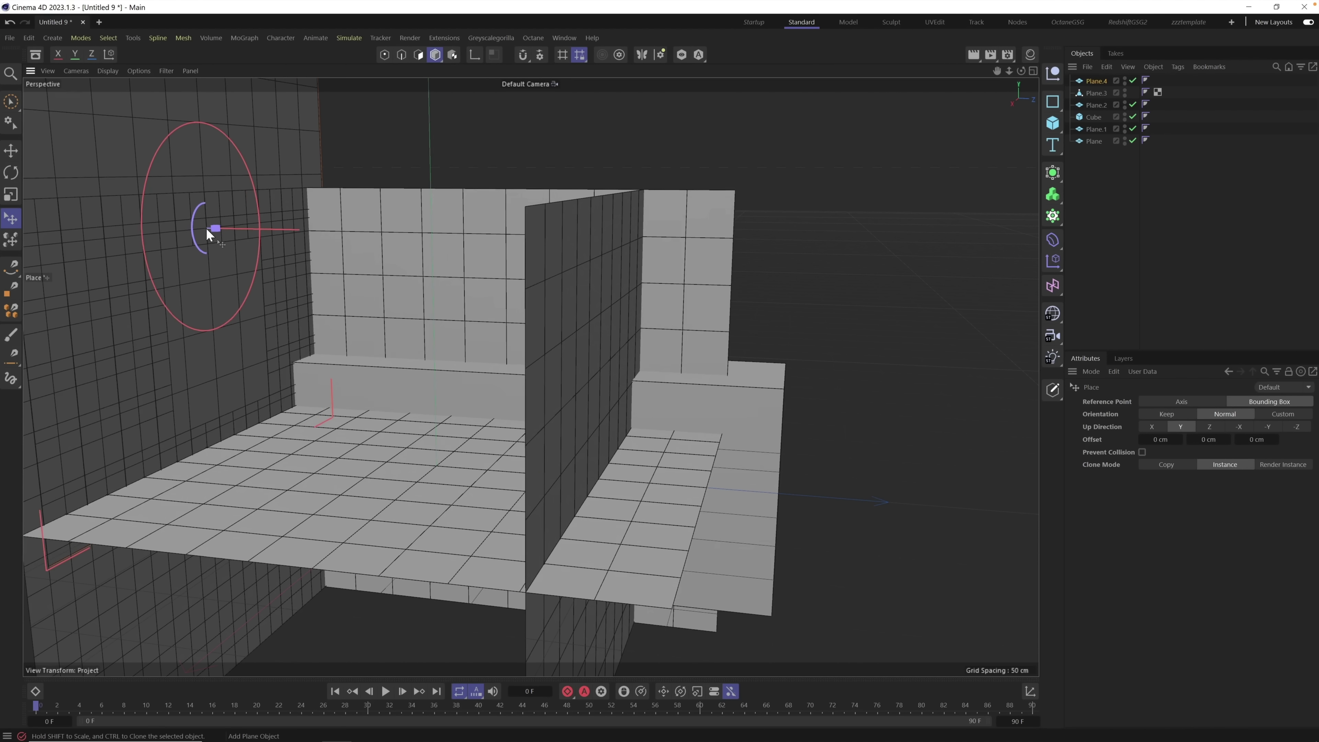
mouse_move(221, 222)
left_mouse_down("alt")
mouse_move(302, 231)
mouse_move(247, 186)
mouse_move(307, 225)
left_mouse_up("alt")
left_click_drag(279, 204, 239, 294, "alt")
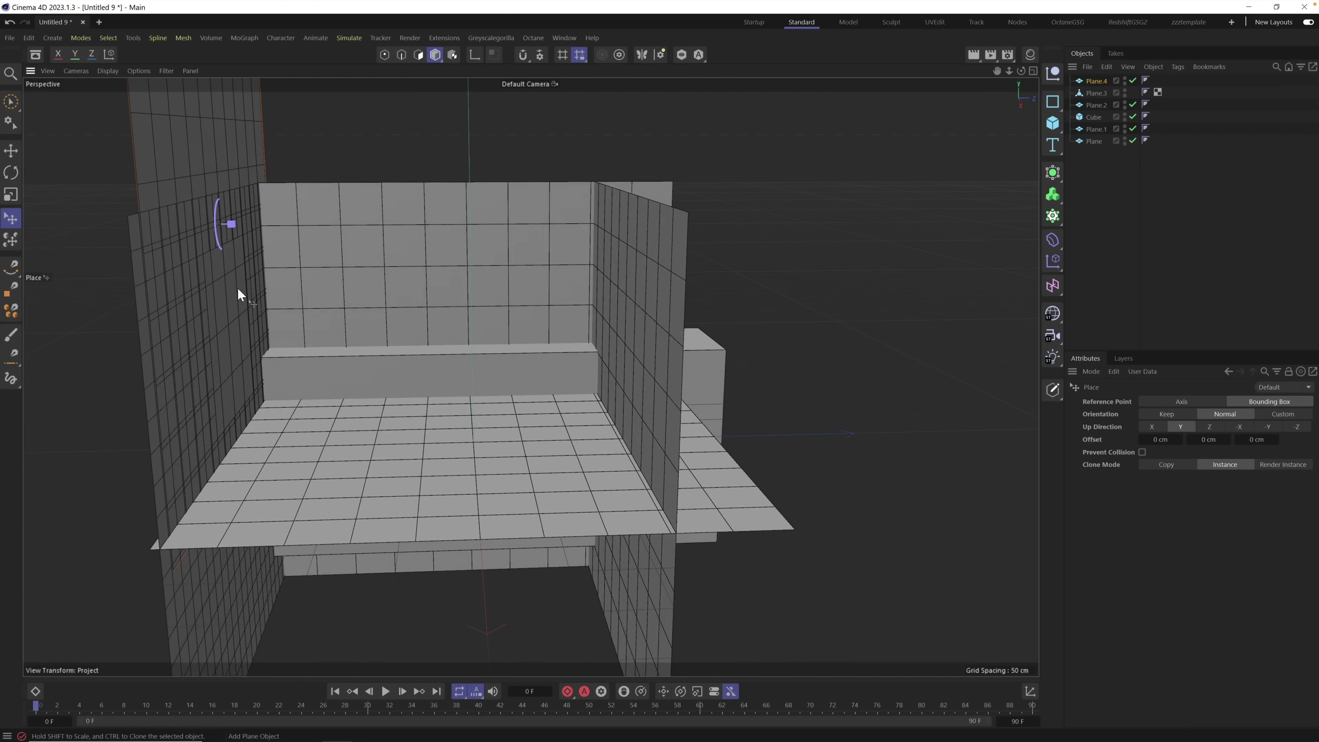
Step: Scale the plane to cover the window opening and move it down over the hole
key("e")
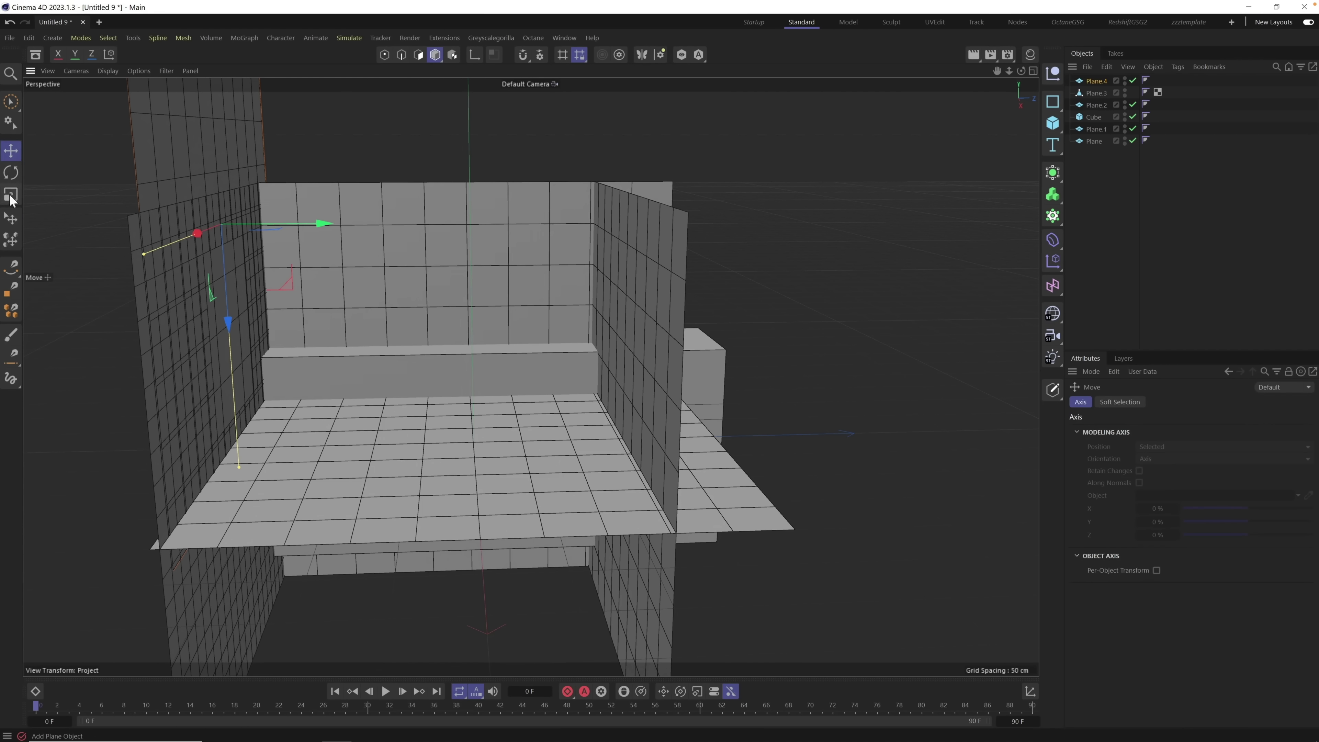
key("t")
left_click_drag(227, 162, 166, 229, "alt")
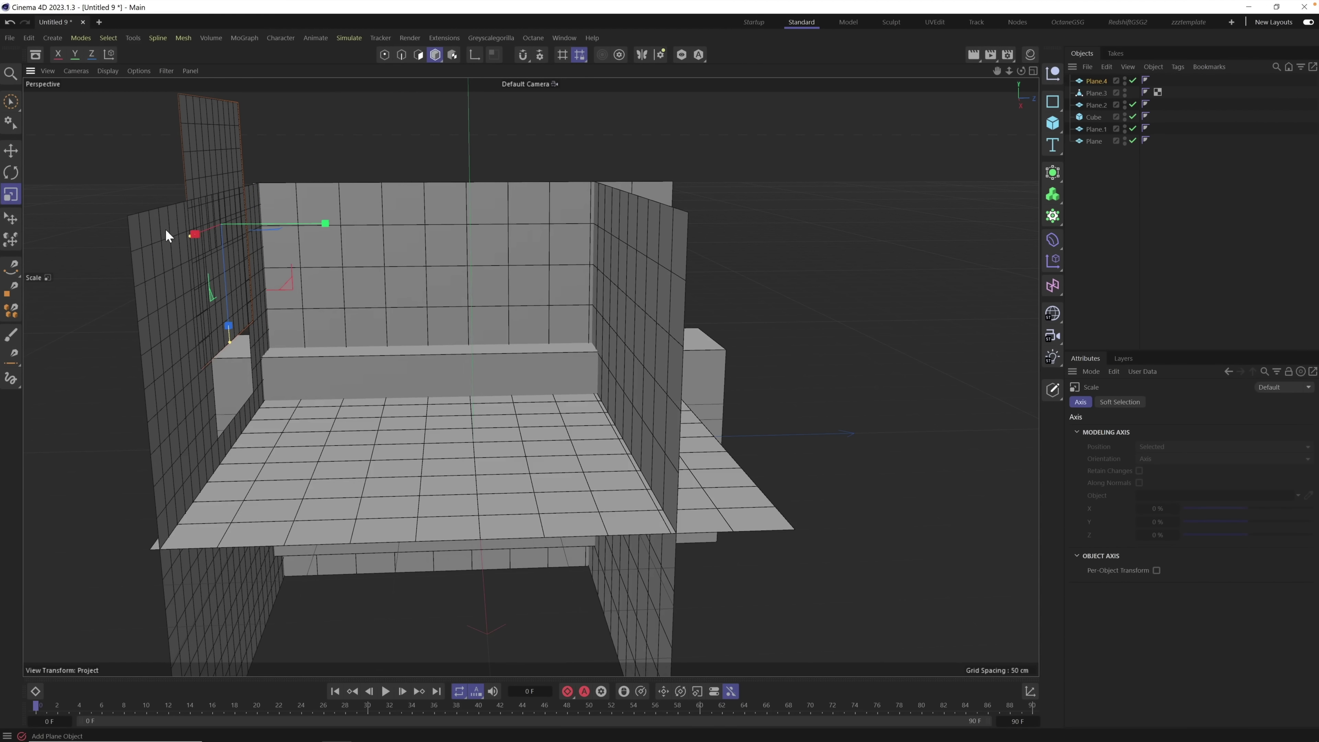
scroll(165, 229, "up", 5)
mouse_move(256, 228)
left_mouse_down()
mouse_move(328, 204)
mouse_move(306, 207)
left_mouse_up()
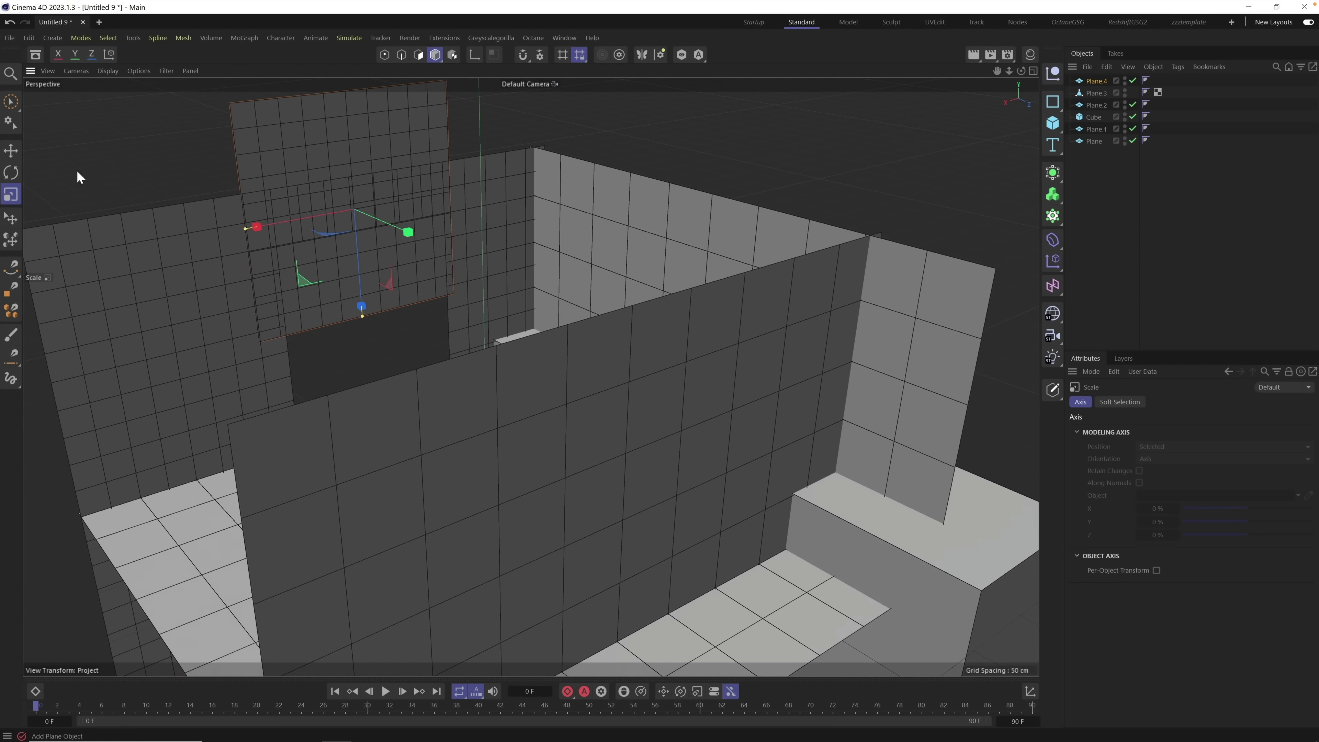
left_click(10, 150)
mouse_move(365, 271)
left_mouse_down()
mouse_move(380, 350)
mouse_move(368, 390)
left_mouse_up()
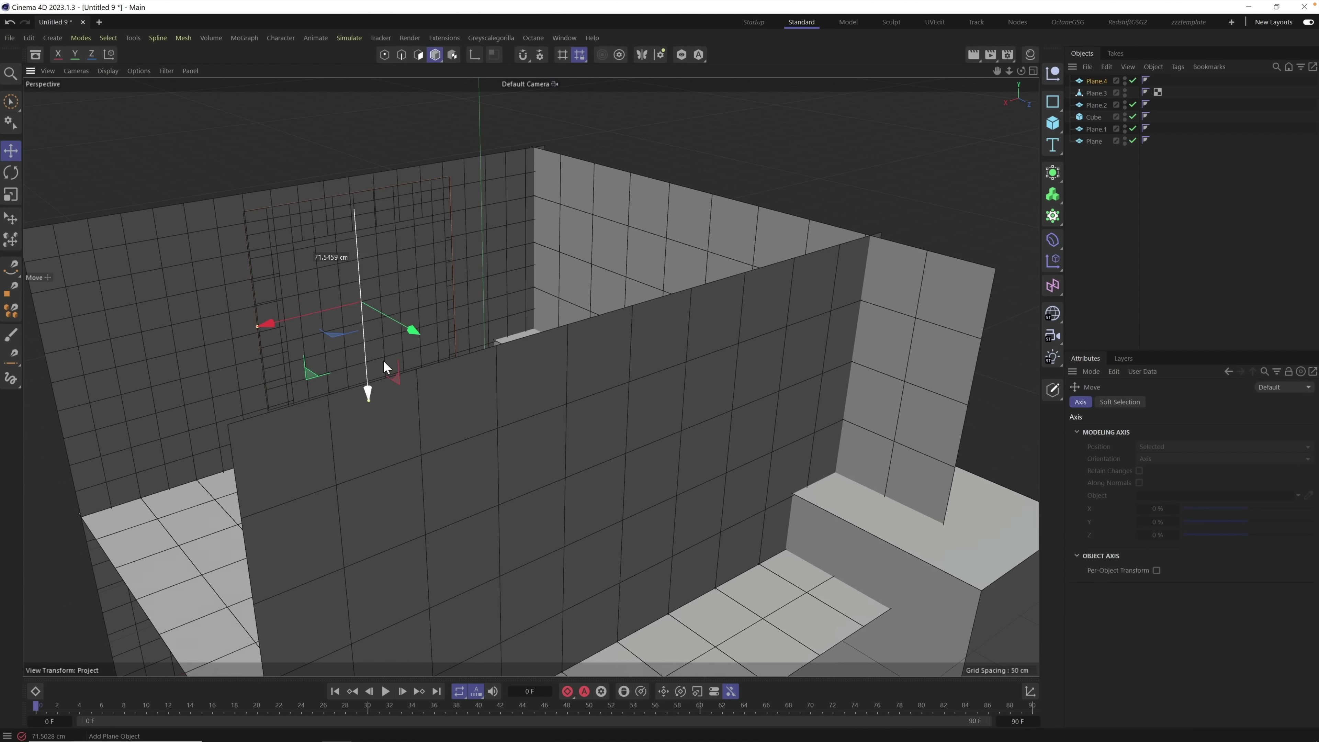
left_click_drag(464, 312, 482, 297, "alt")
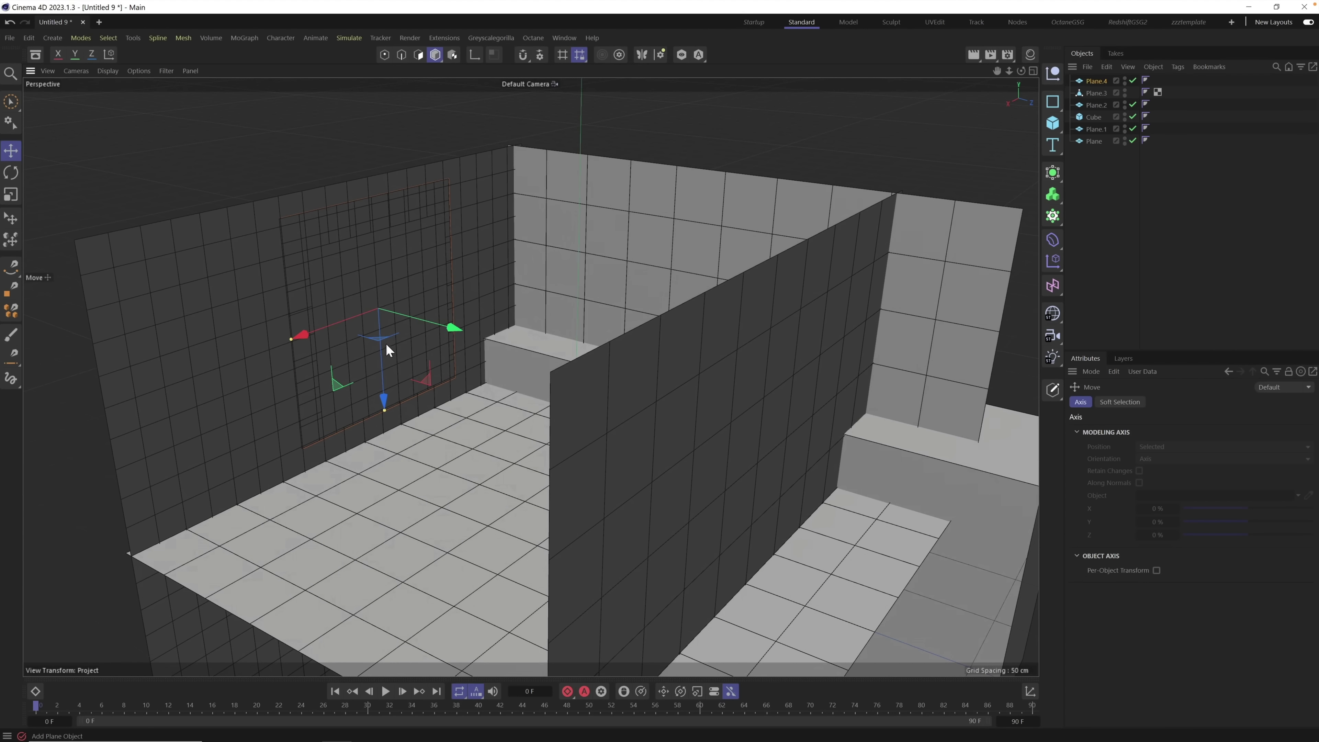
Step: Shrink the plane to about 79% and align it vertically with the window opening
mouse_move(386, 344)
left_mouse_down()
mouse_move(391, 359)
mouse_move(359, 323)
left_mouse_up()
left_click(11, 195)
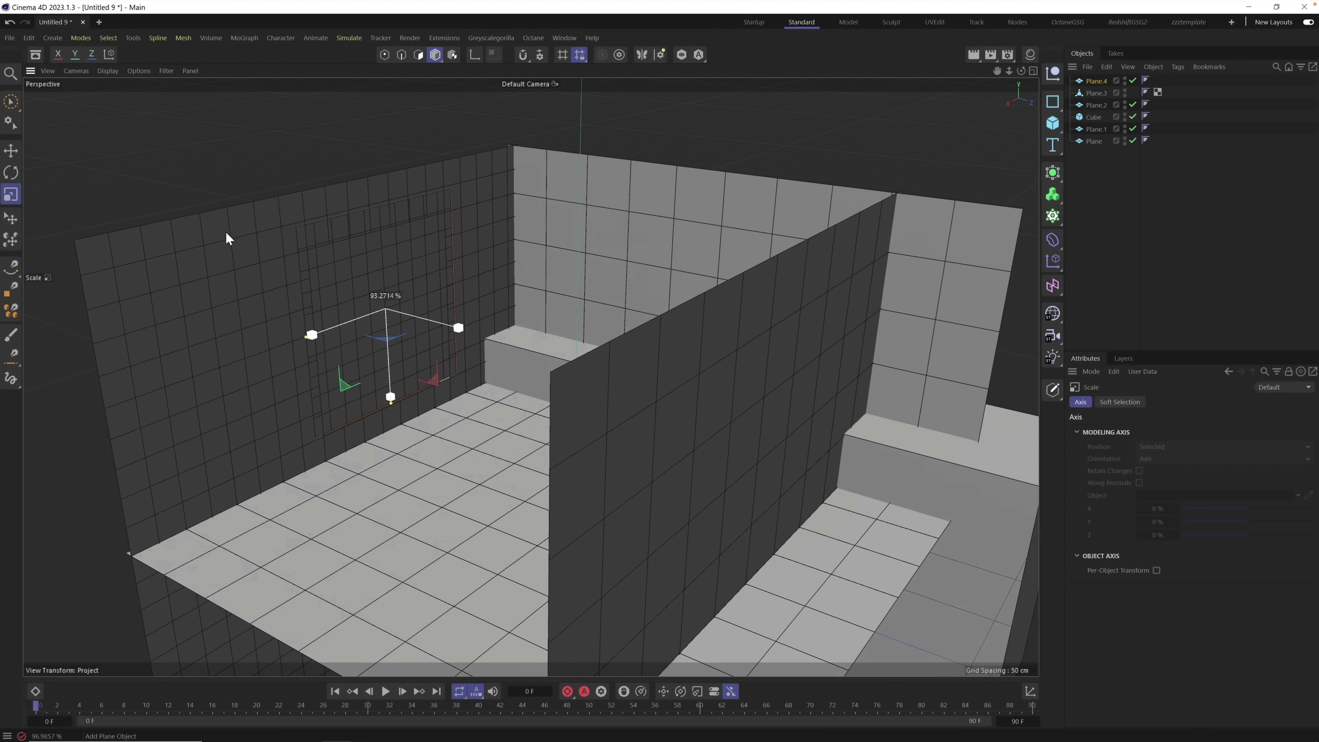
mouse_move(225, 231)
left_mouse_down()
mouse_move(173, 275)
mouse_move(219, 249)
left_mouse_up()
left_click(11, 151)
mouse_move(390, 385)
left_mouse_down()
mouse_move(393, 396)
mouse_move(473, 297)
mouse_move(405, 296)
left_mouse_up()
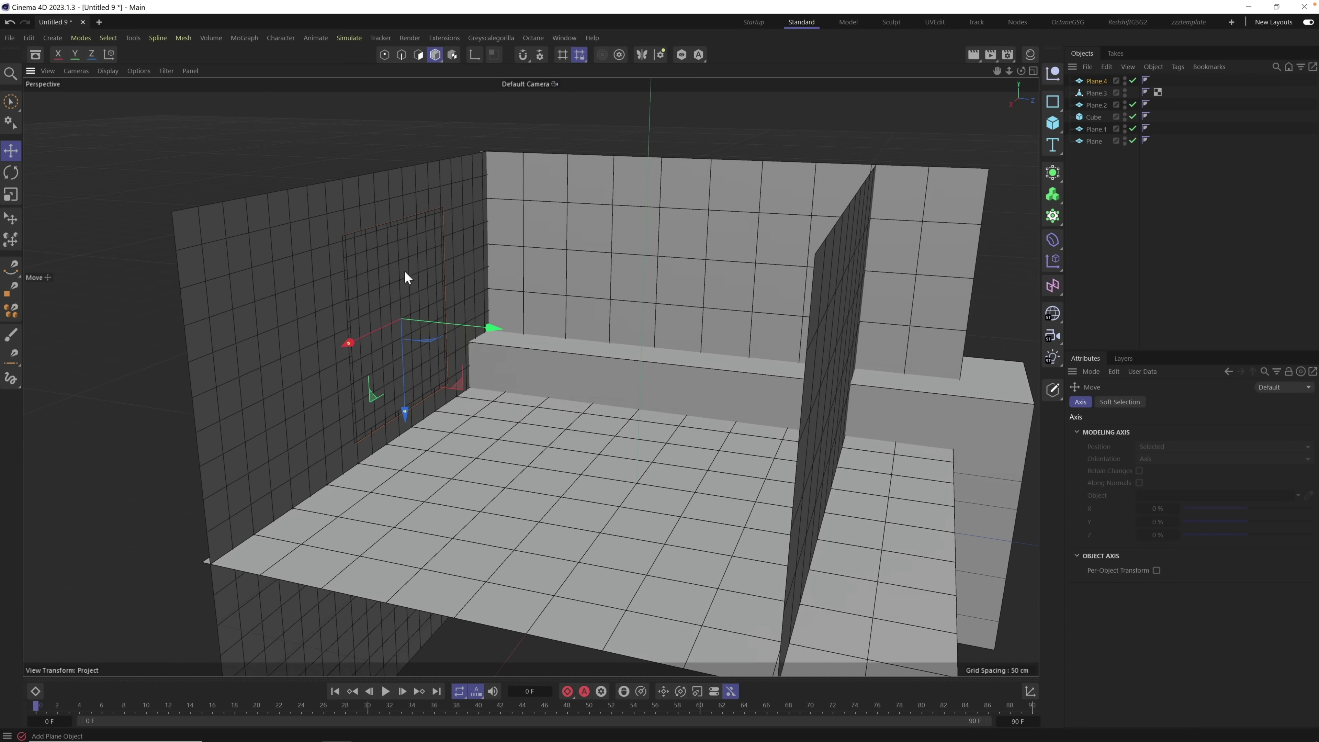
left_click(1096, 82)
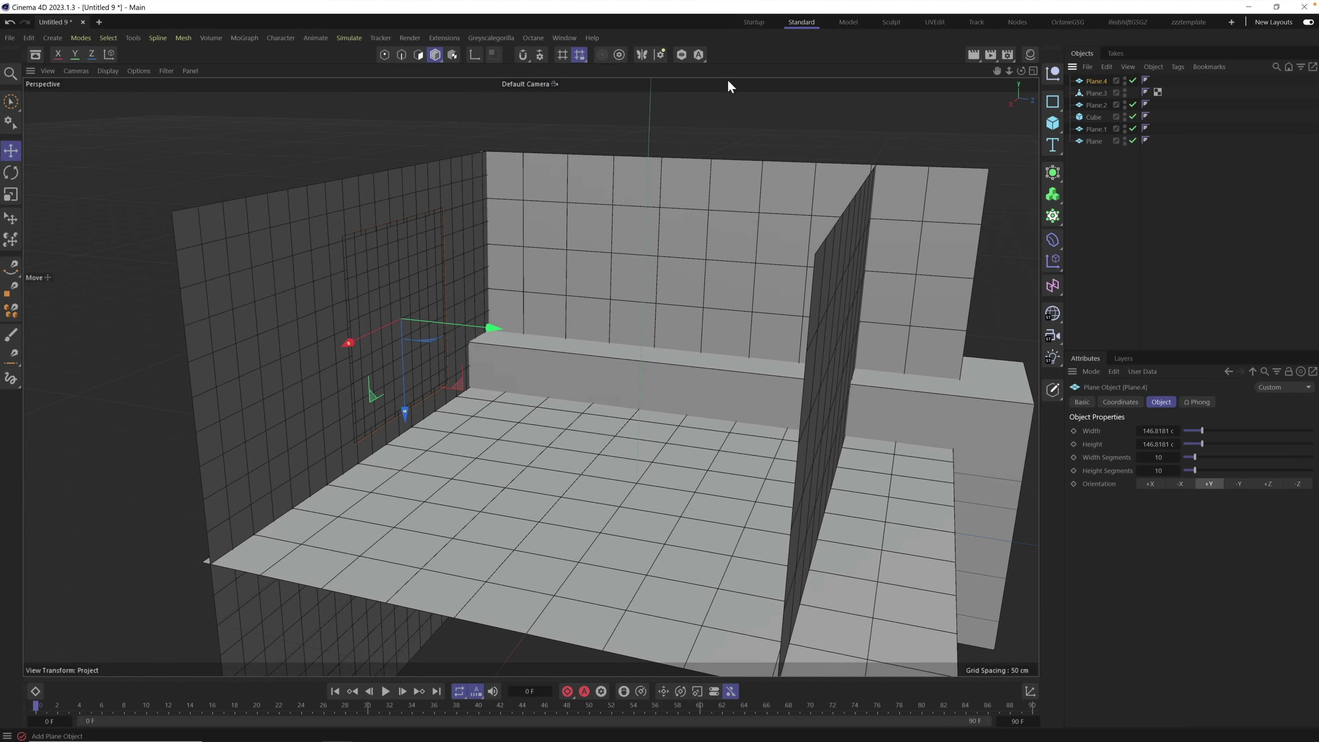
Step: Switch to the Startup layout and set the scene renderer to Redshift
left_click(754, 24)
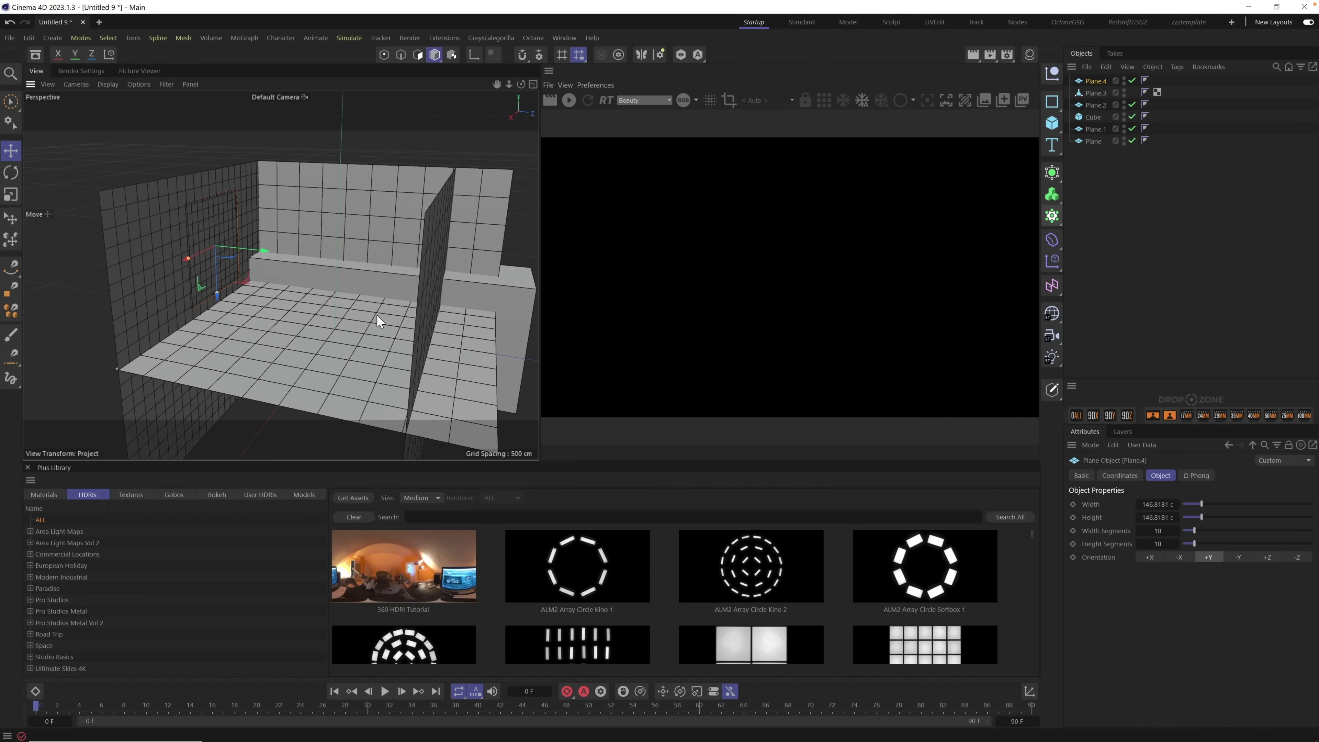
left_click(82, 73)
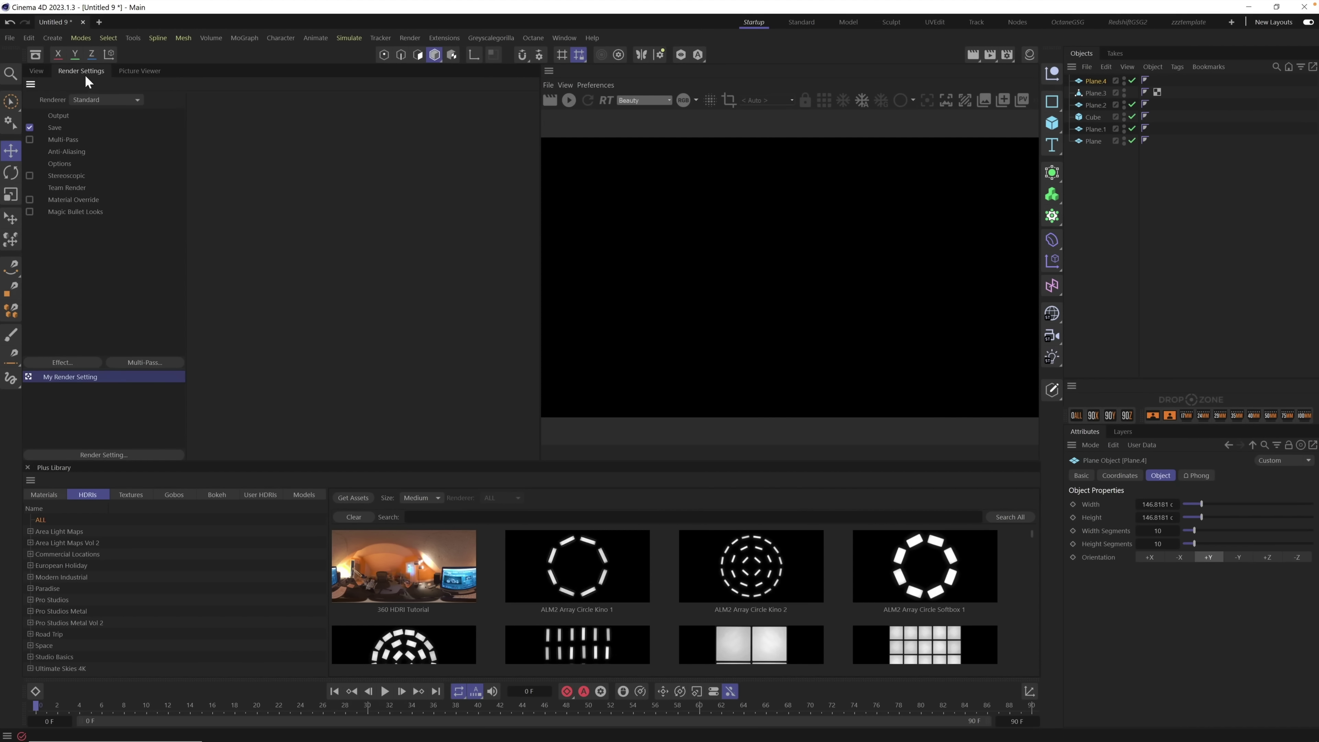
left_click(91, 99)
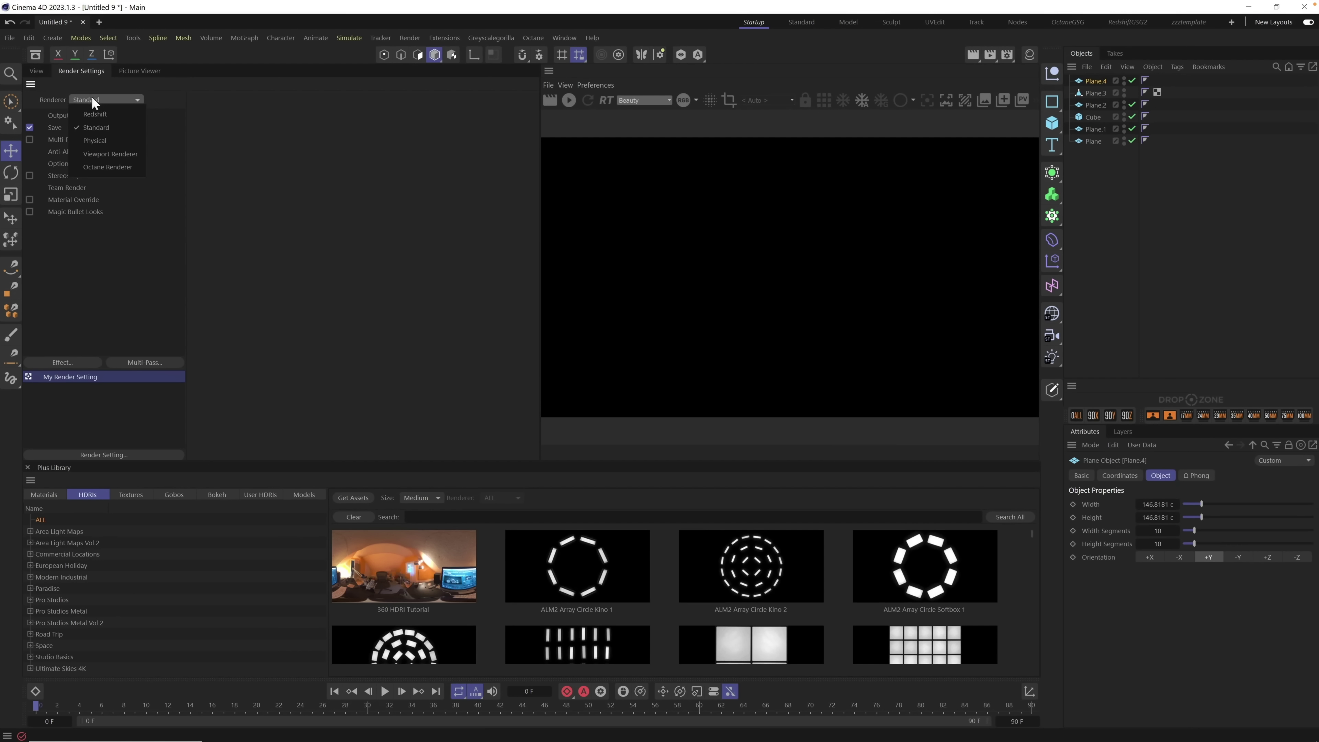
left_click(101, 118)
left_click(38, 69)
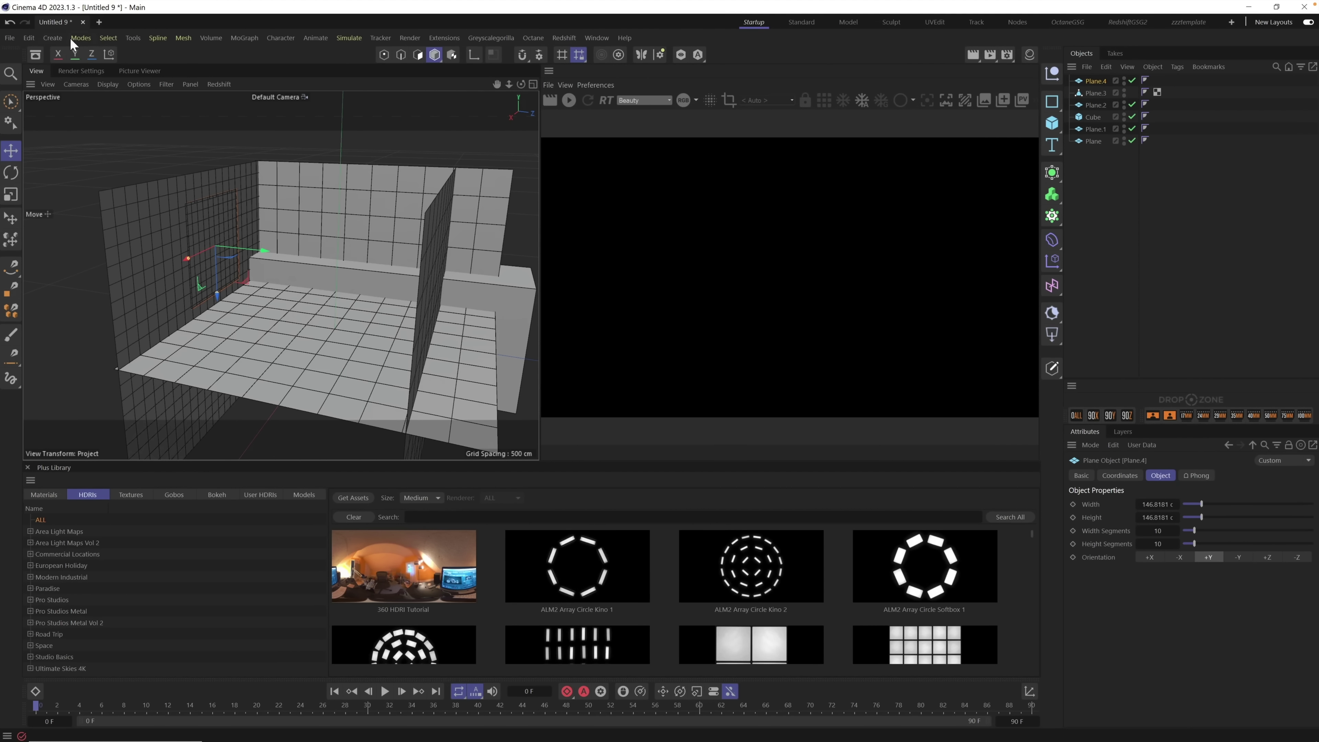
Step: Check the Redshift preferences: both RTX 3090 GPUs enabled and Material Preview on
left_click(30, 38)
left_click(58, 239)
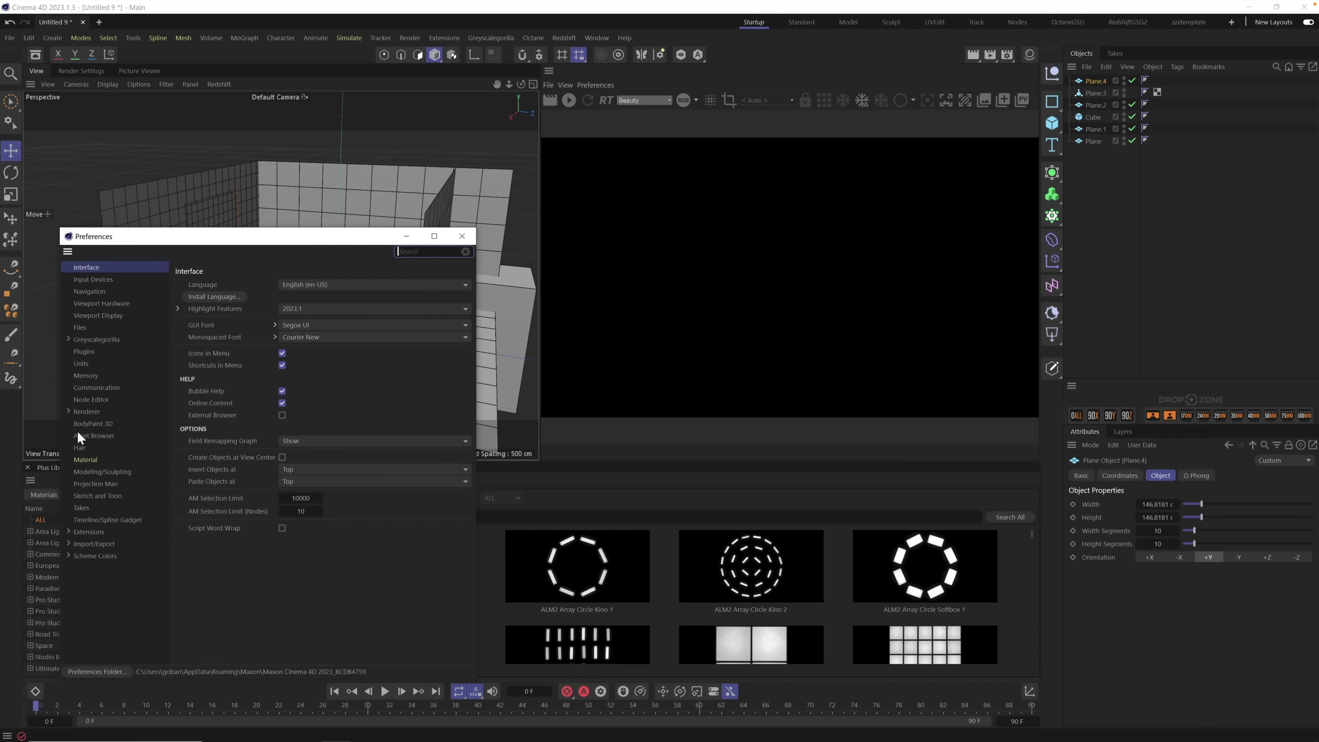
left_click(68, 411)
left_click(94, 424)
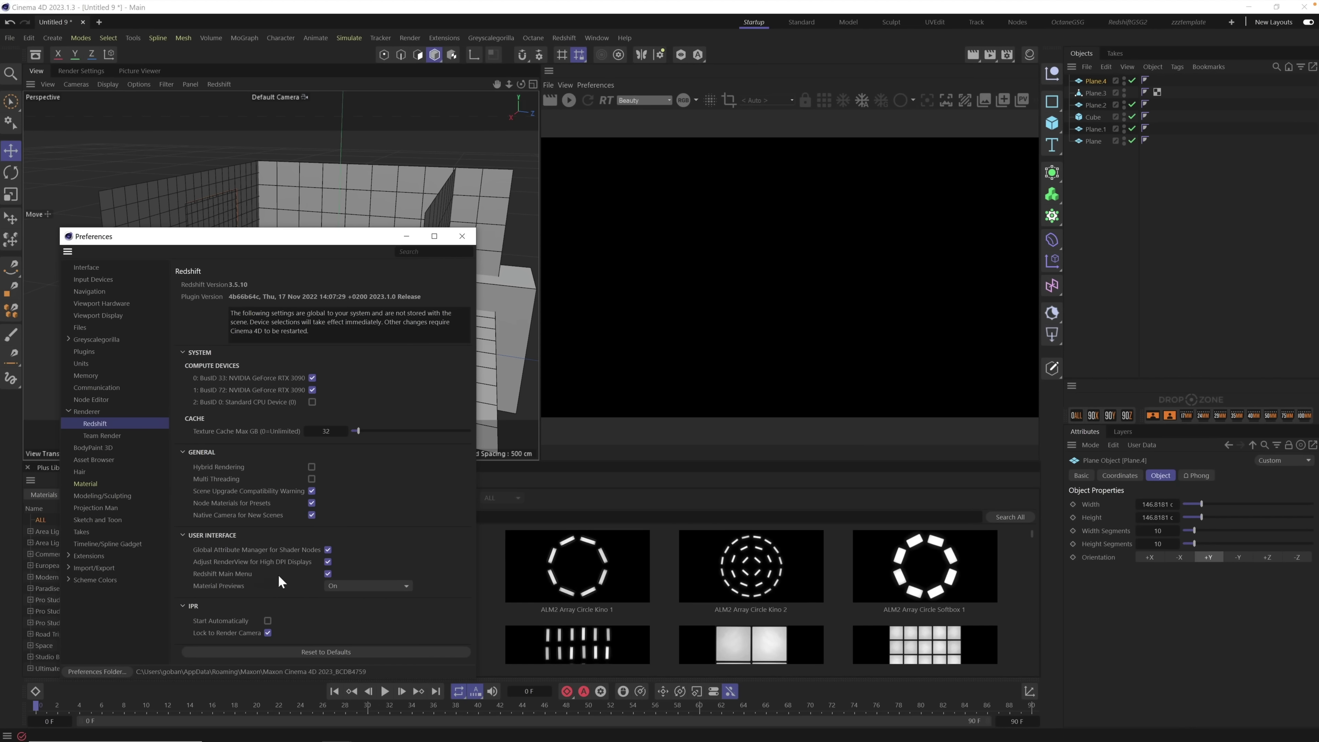
left_click(464, 237)
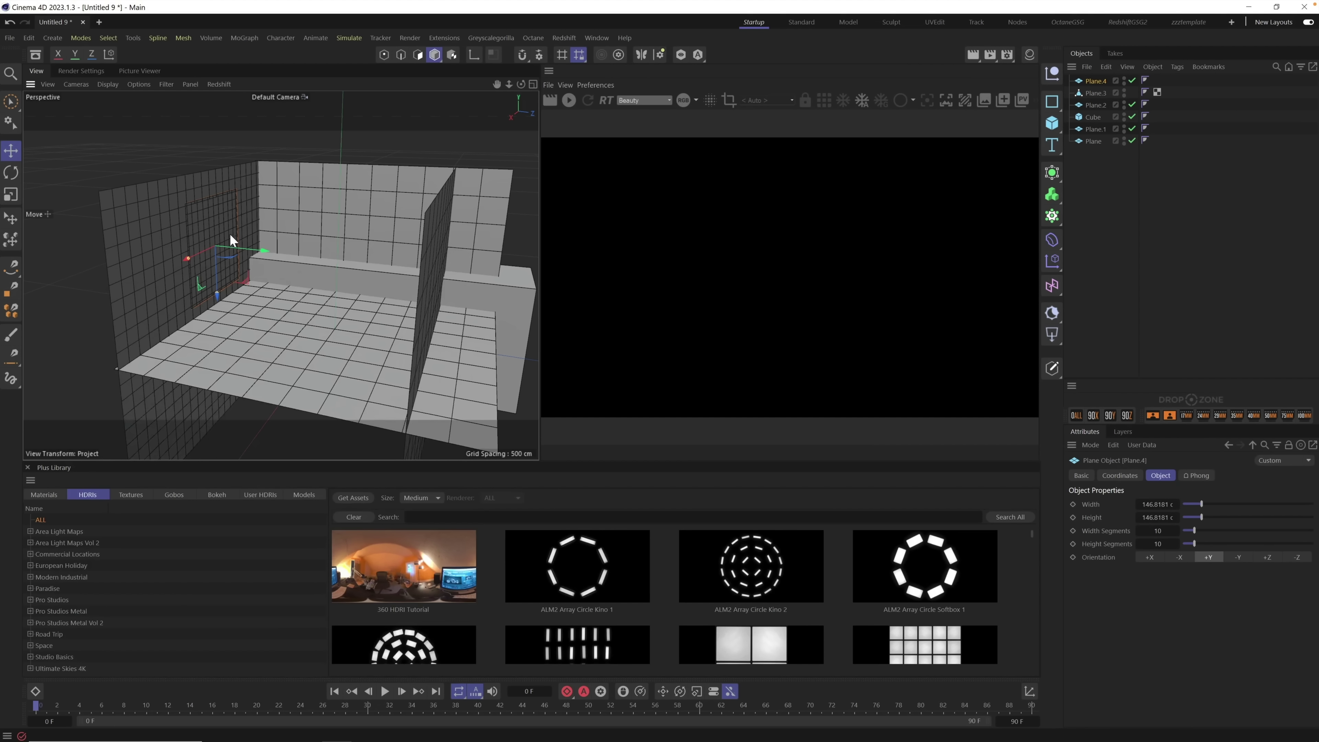
scroll(247, 220, "up", 5)
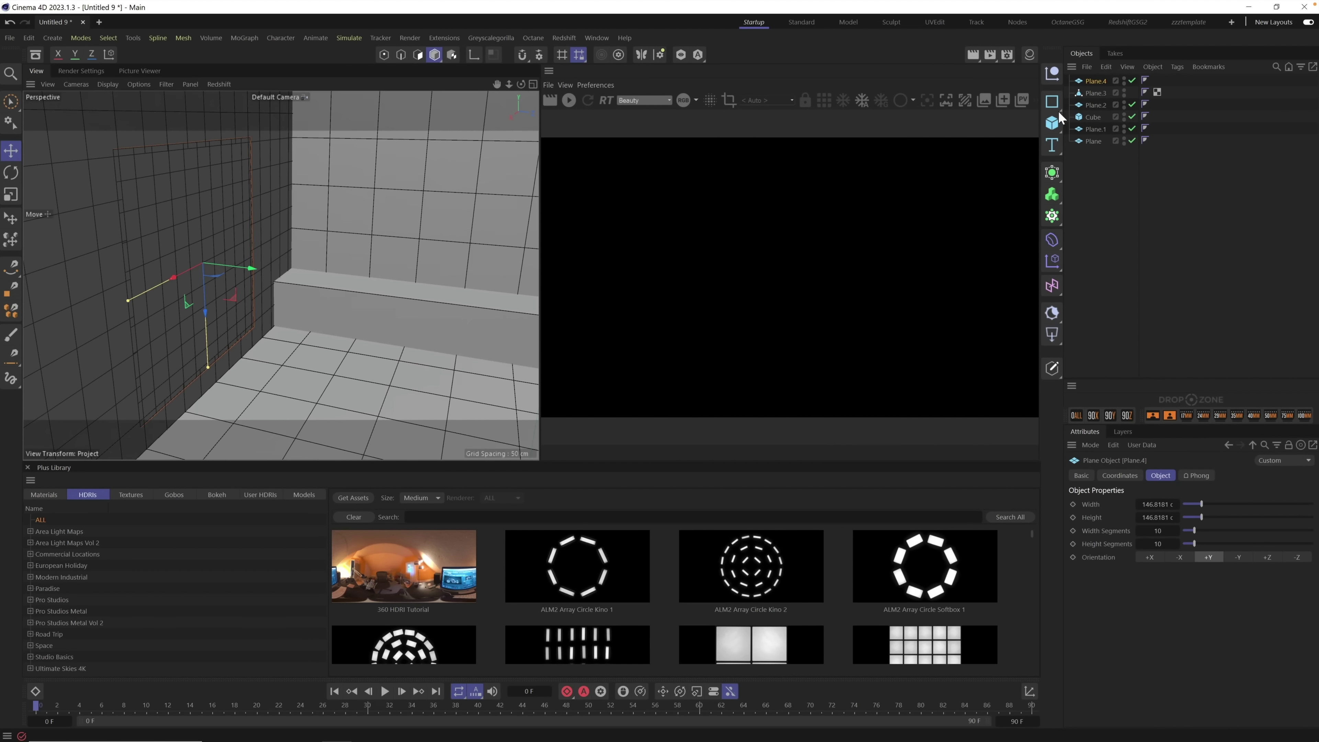
Step: Create an RS Standard material and apply it to Plane.4
left_click(1029, 54)
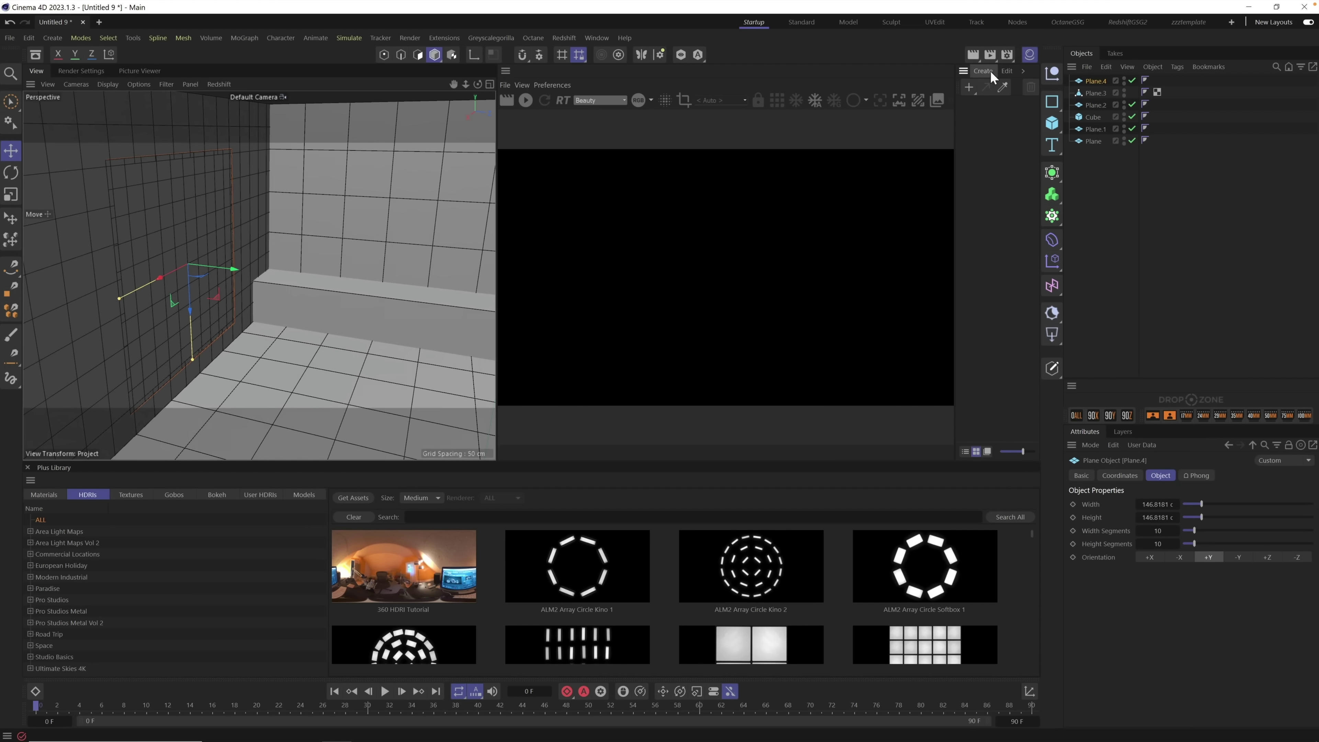
left_click(990, 71)
mouse_move(1131, 134)
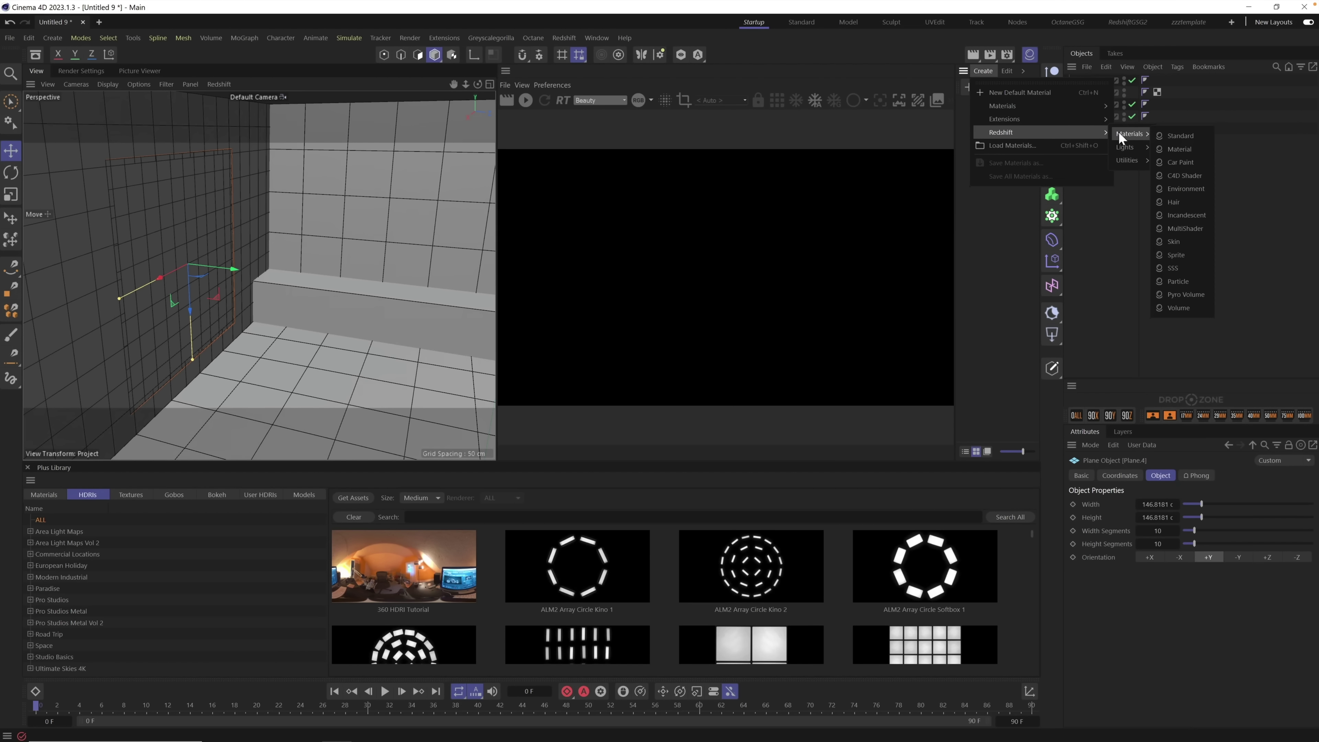
left_click(1179, 134)
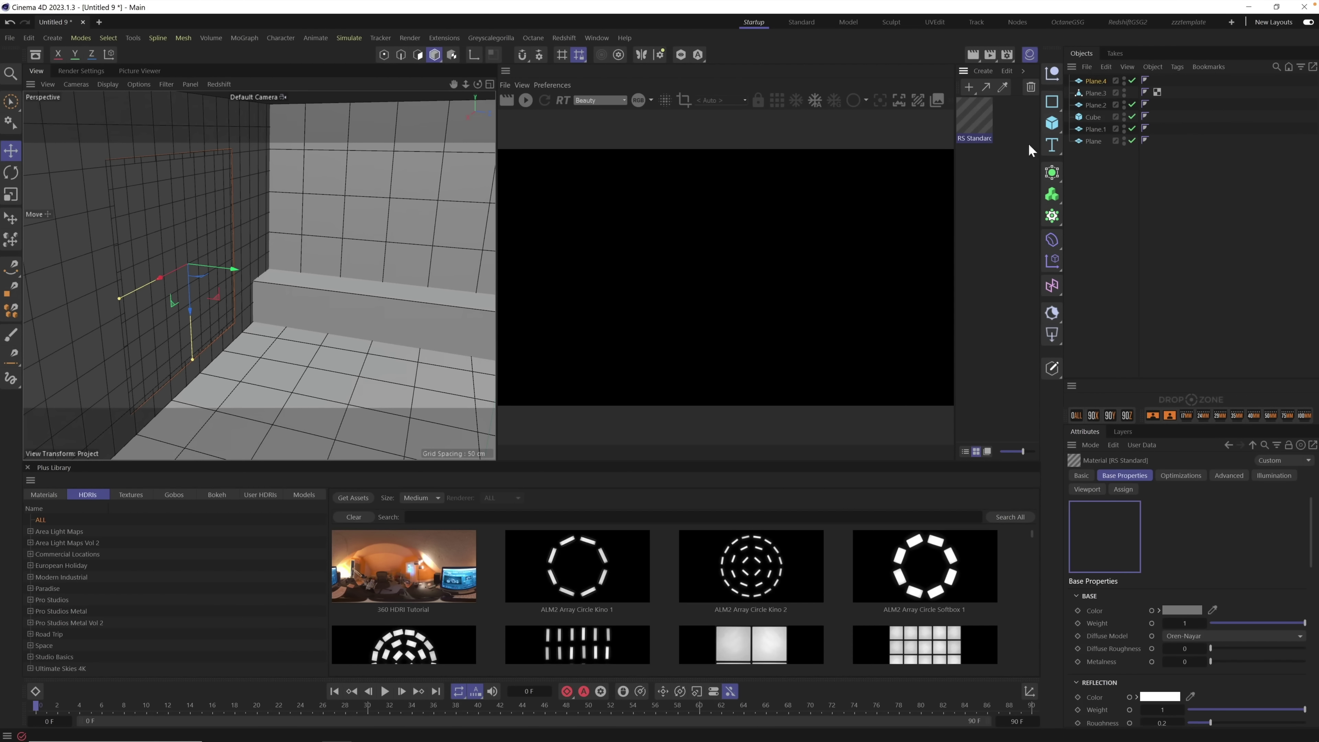
left_click_drag(972, 116, 1100, 86)
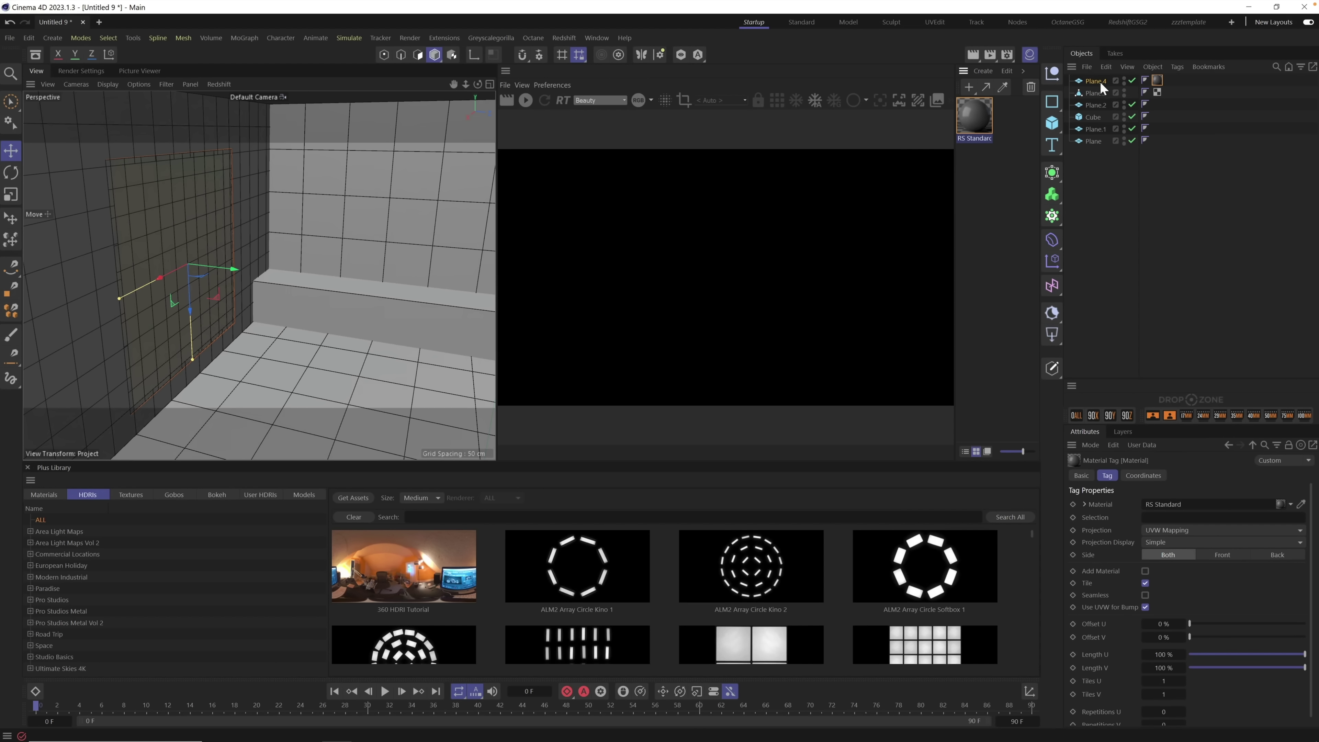
Step: Rename Plane.4 to Window
double_click(1098, 81)
type("Windo")
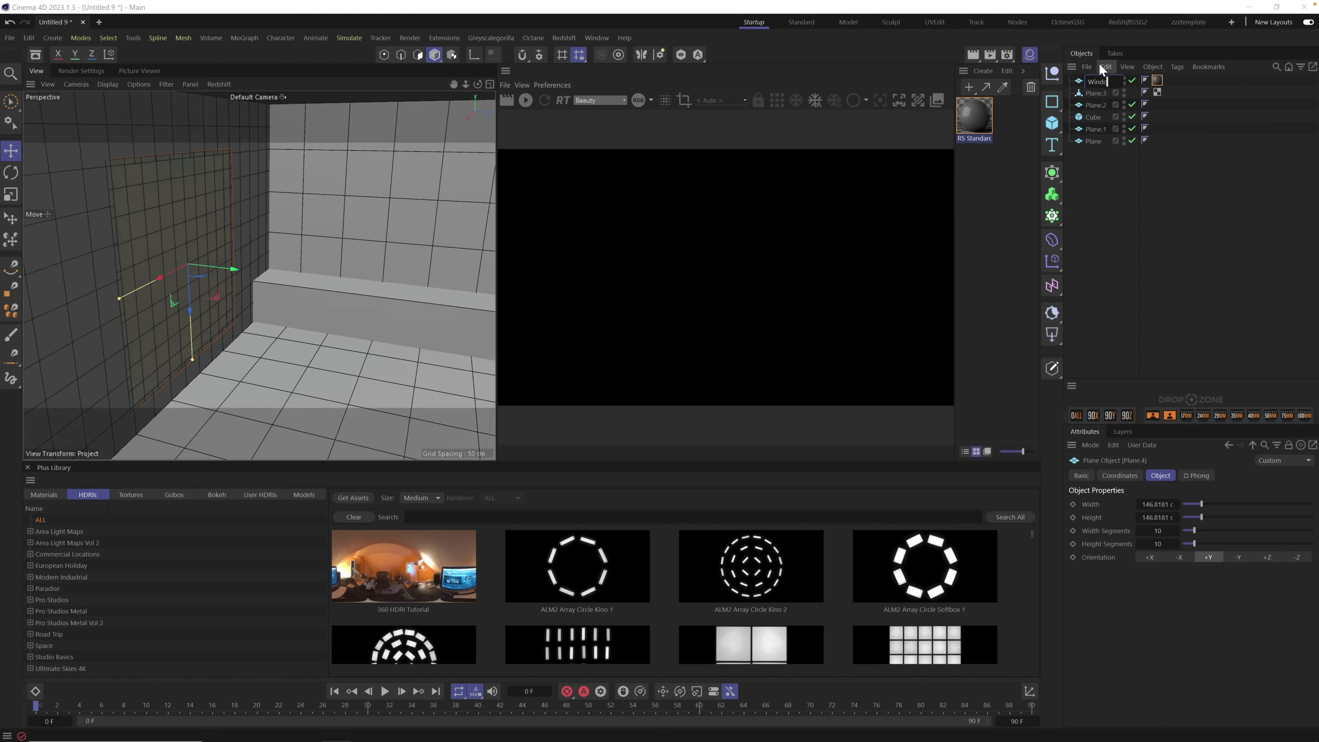
type("w")
key("Return")
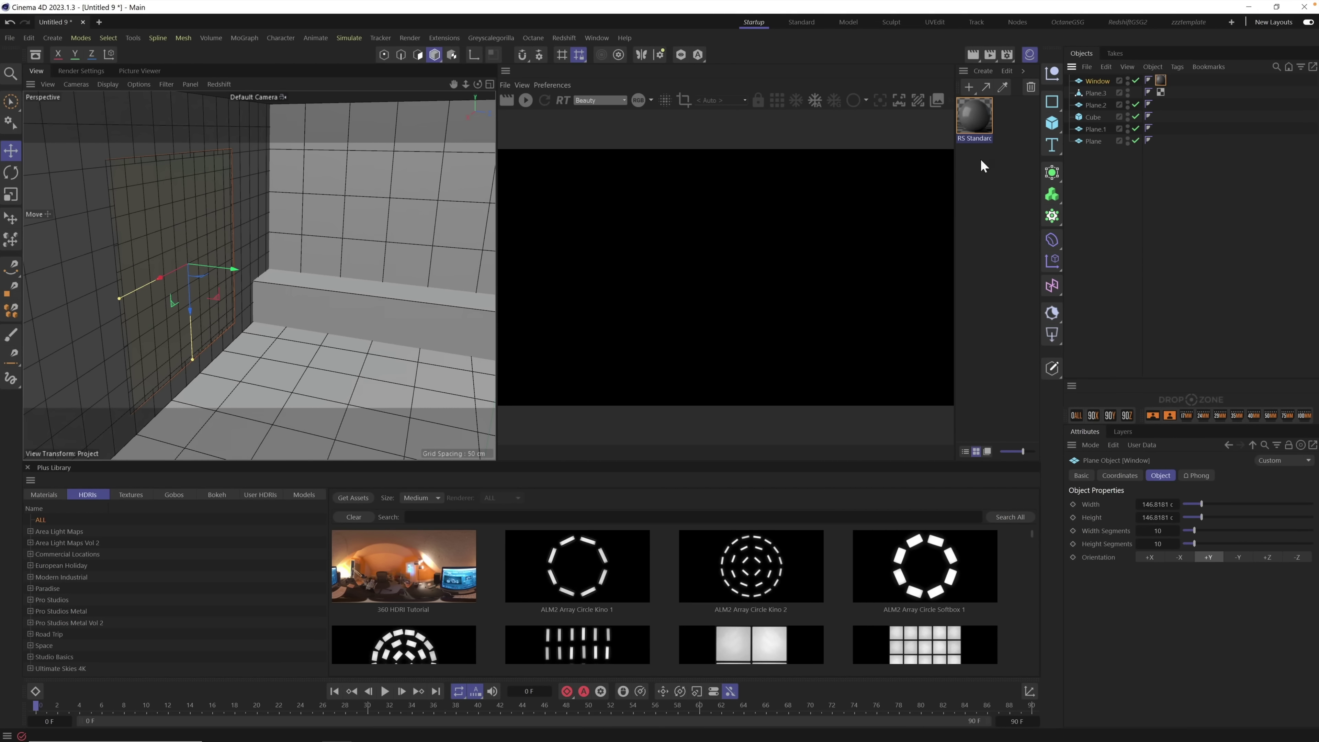
Step: Open the RS Standard node graph and list the Blinds 01–08 gobos in the Plus Library
double_click(980, 122)
left_click_drag(888, 115, 562, 158)
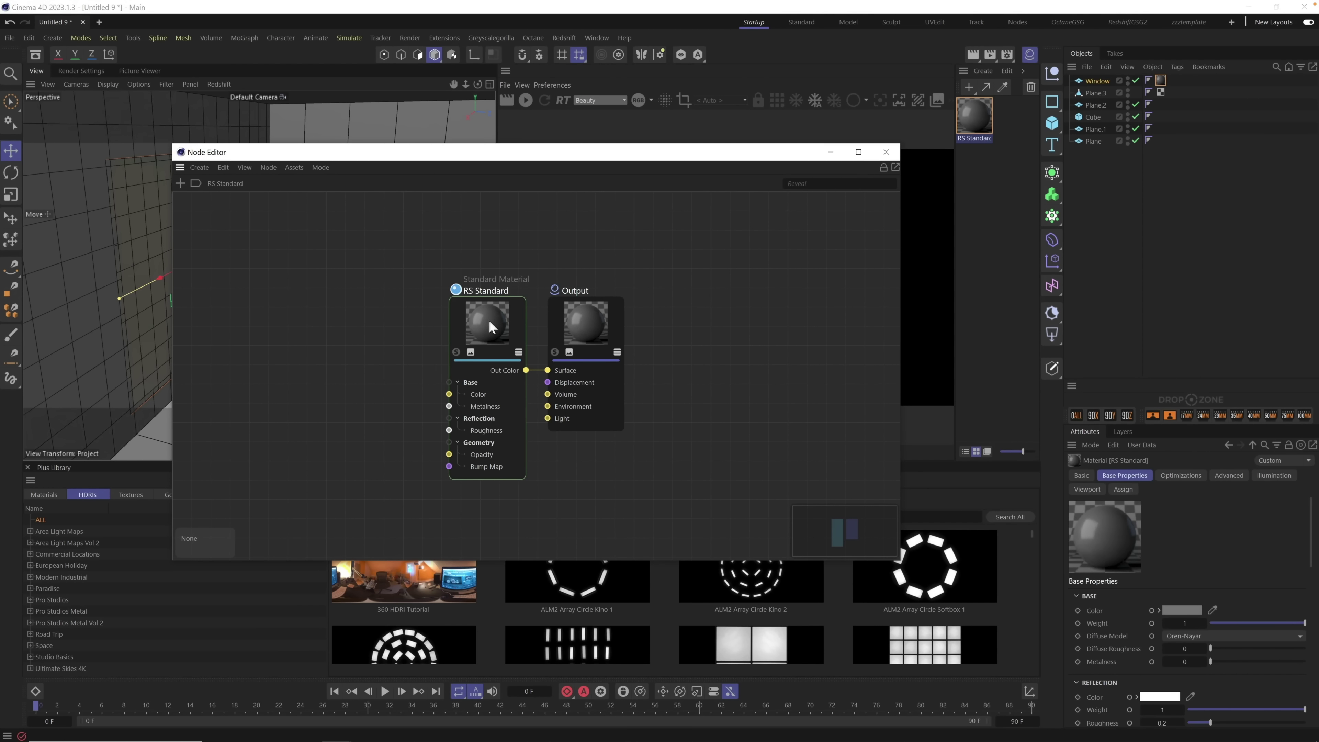
left_click_drag(493, 322, 464, 320)
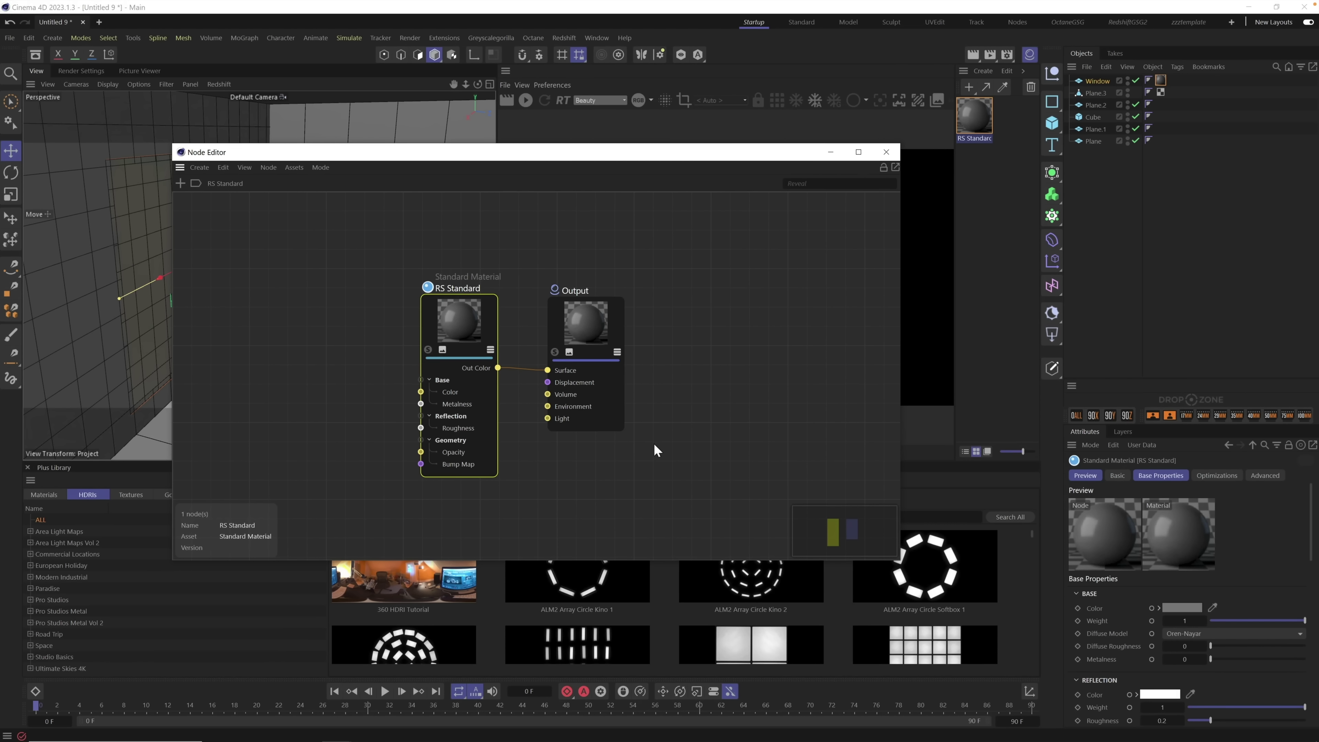
mouse_move(435, 148)
left_mouse_down()
mouse_move(578, 137)
mouse_move(556, 61)
left_mouse_up()
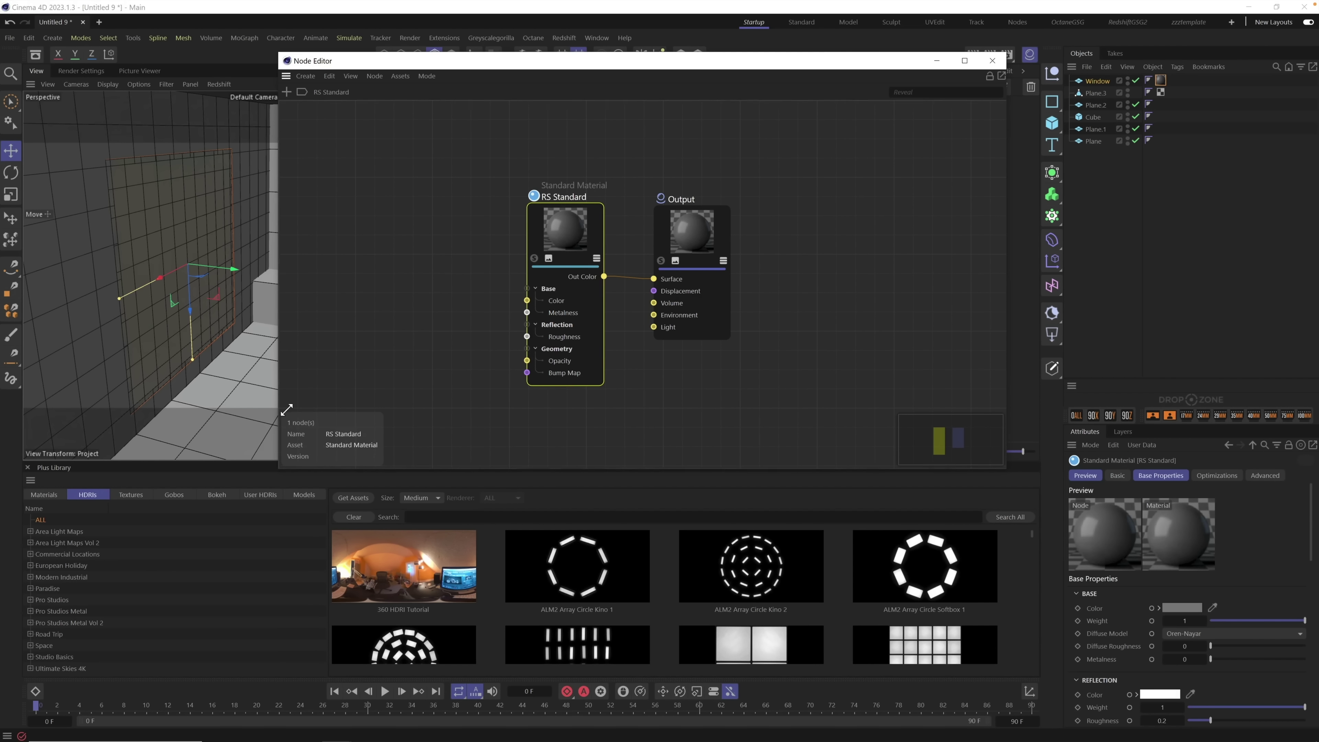
left_click(184, 499)
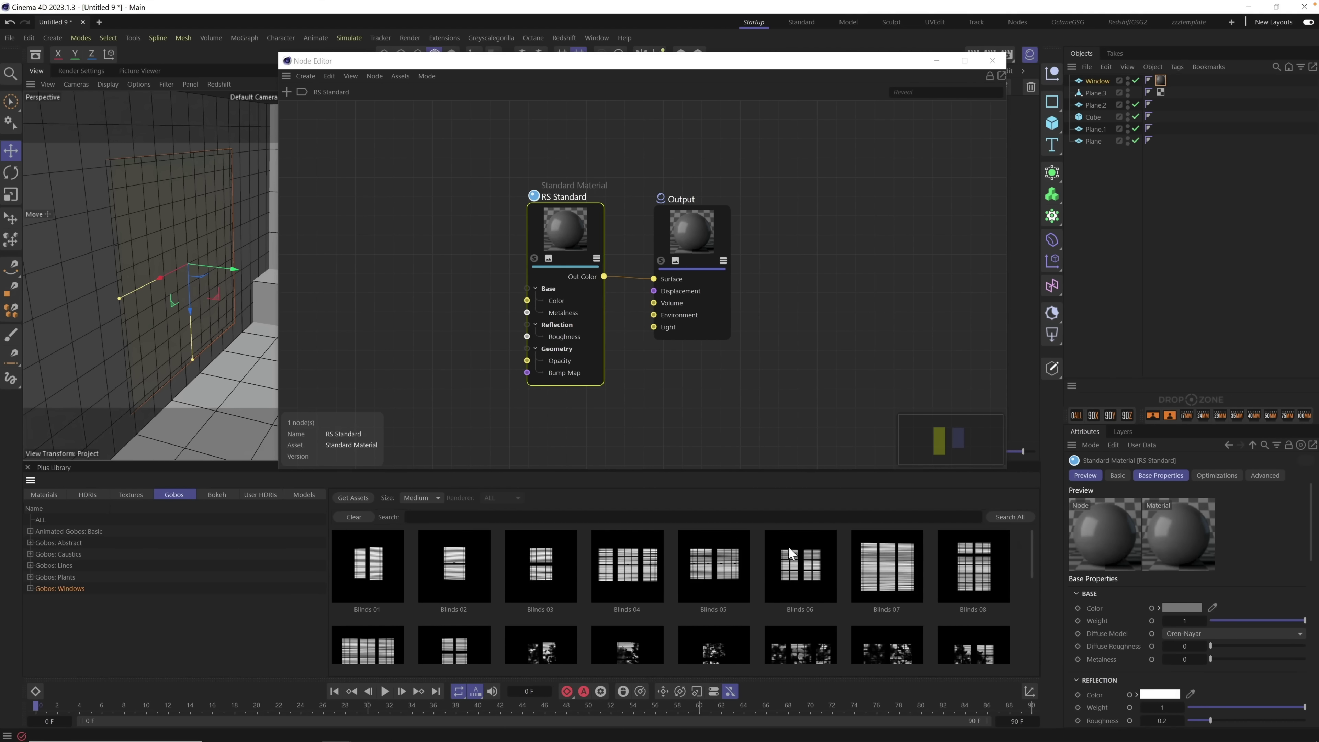
Step: Pick the Gobos: Windows category and add Blinds 04 as a texture node beside RS Standard
left_click(69, 577)
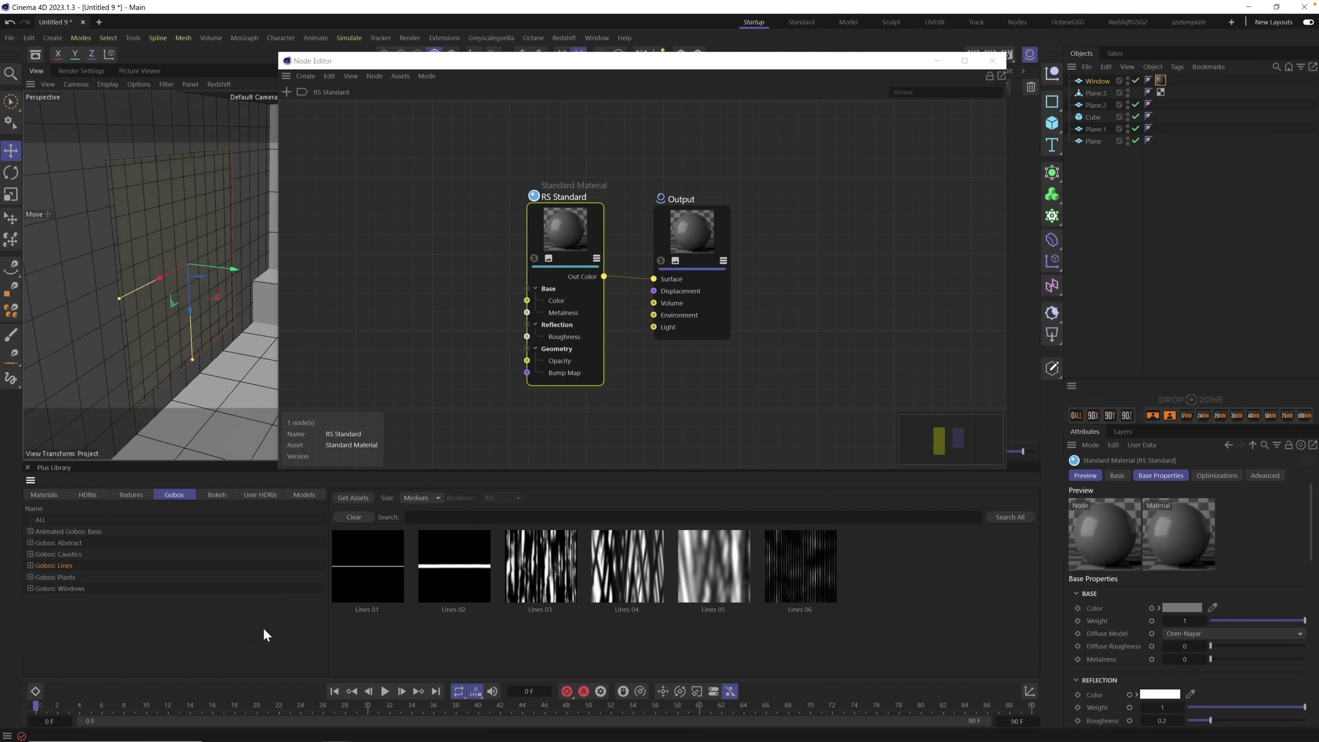
left_click(55, 576)
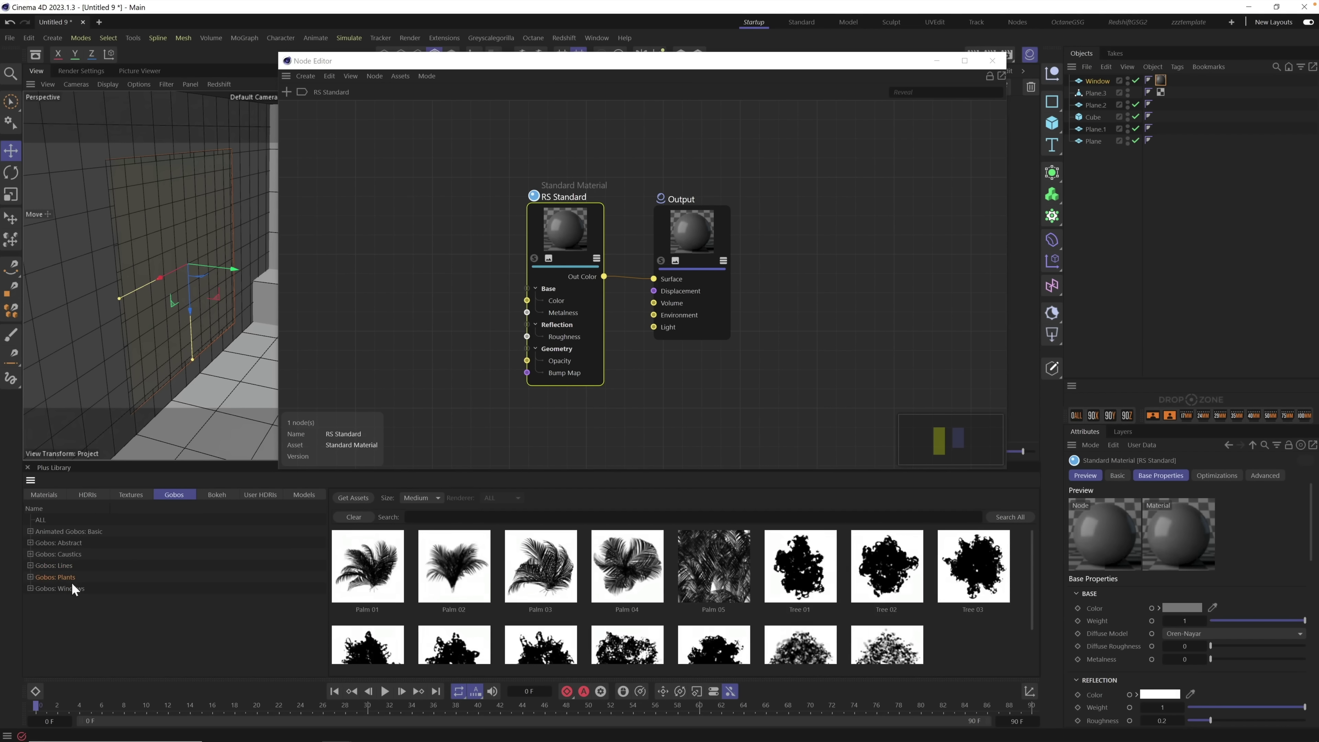
left_click(76, 591)
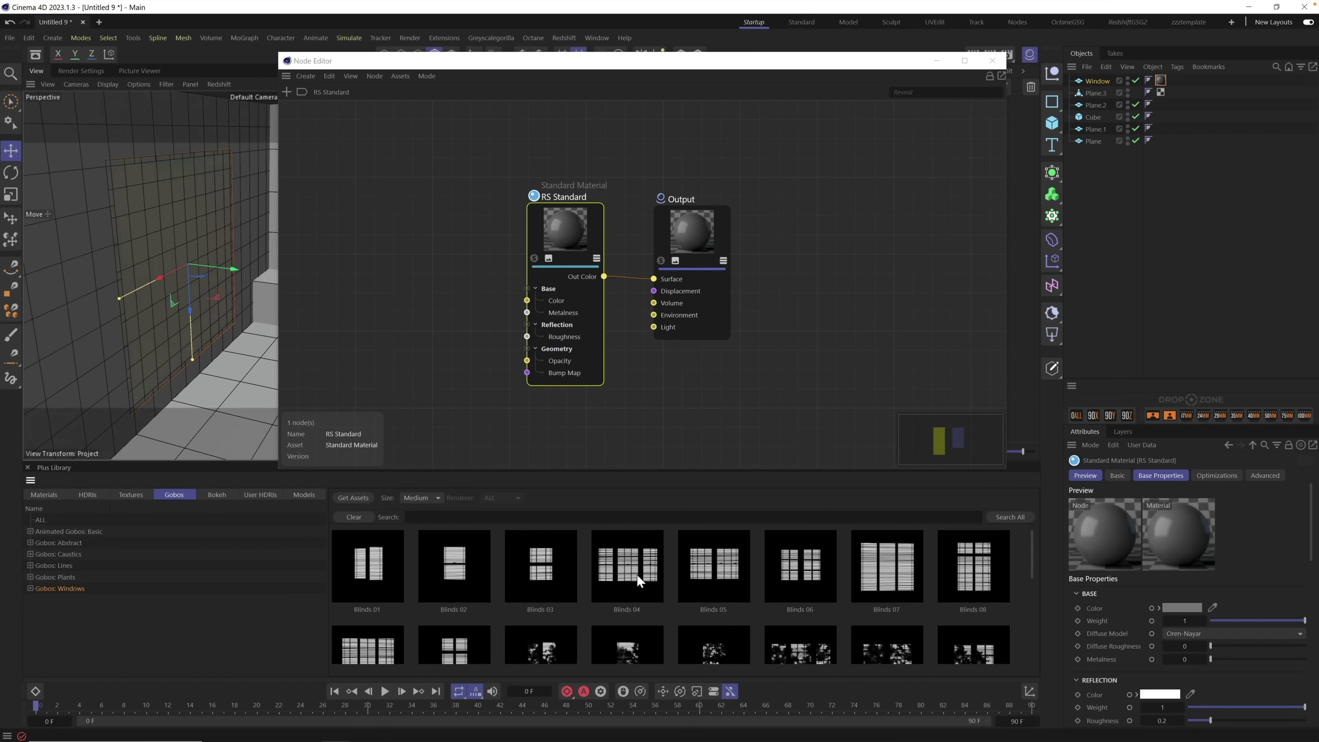
left_click_drag(631, 546, 399, 256)
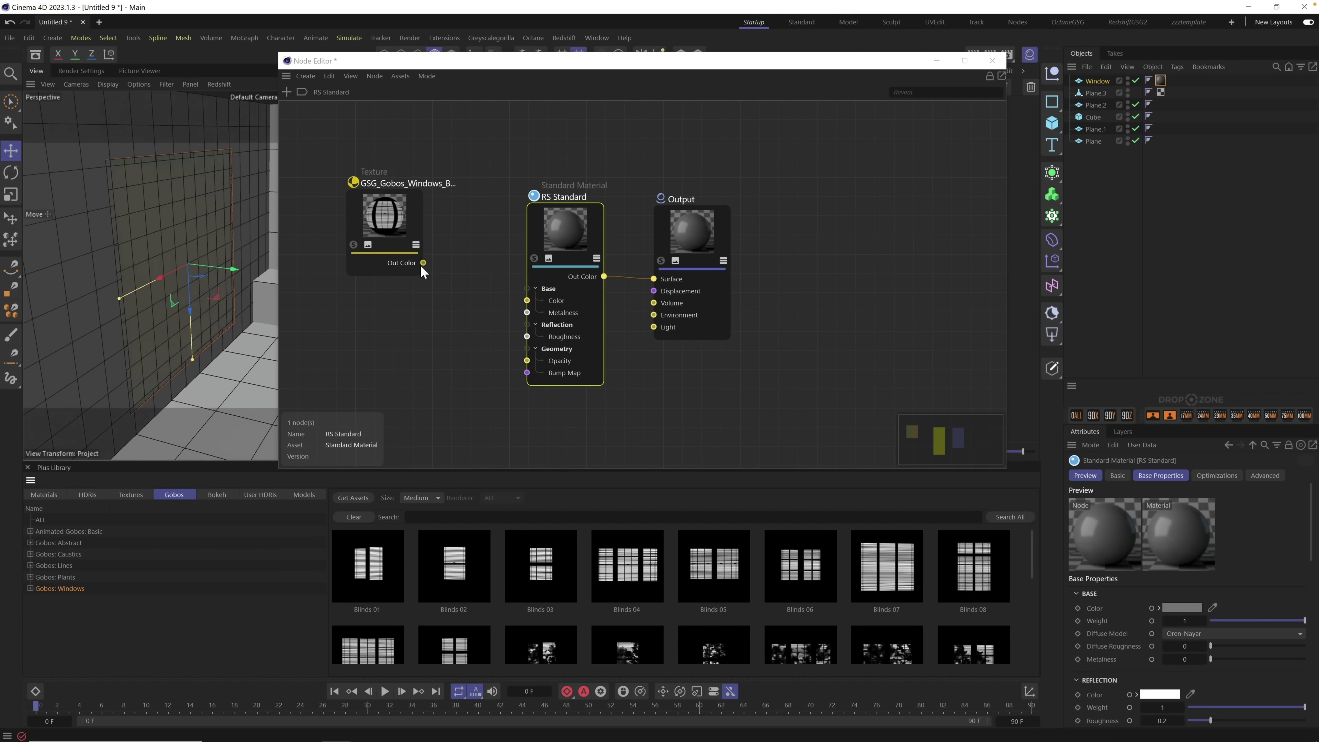
Step: Wire the blinds texture's Out Color into RS Standard Opacity and check the Window plane's pattern
left_click_drag(423, 262, 528, 361)
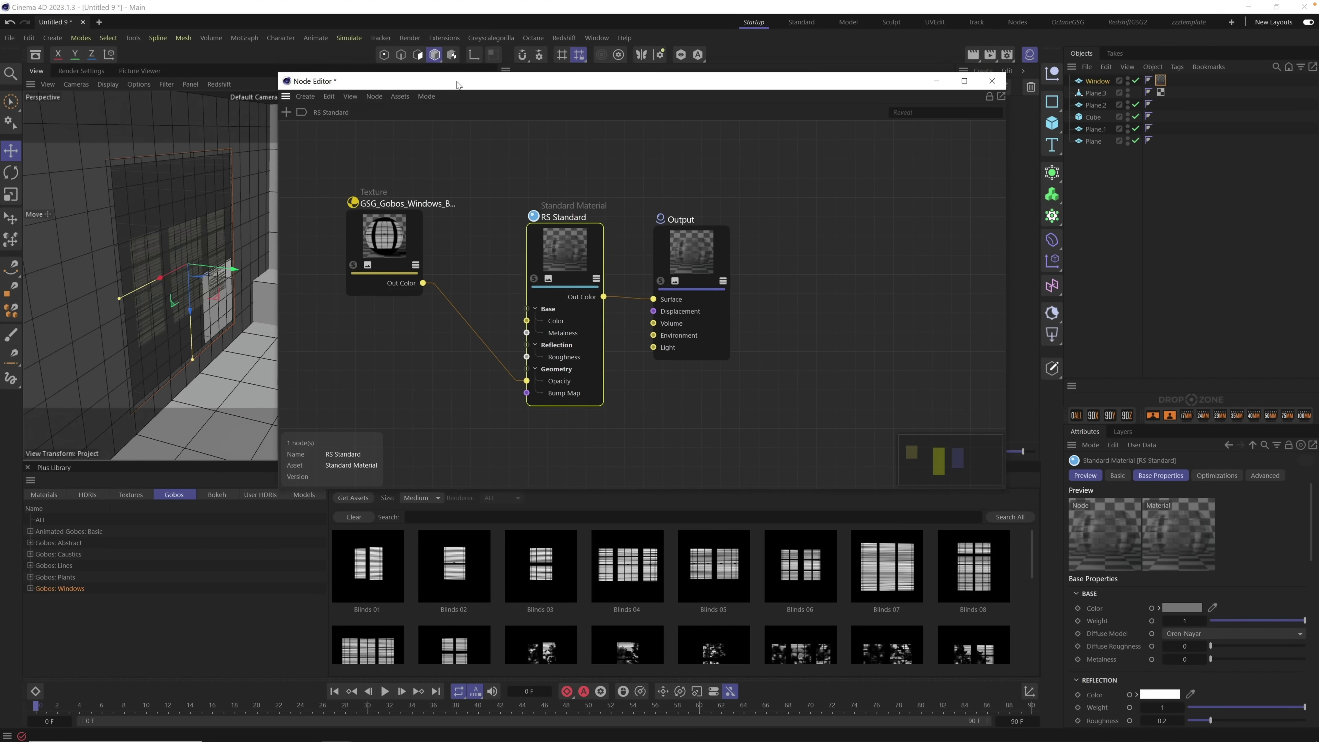
left_click_drag(455, 61, 492, 366)
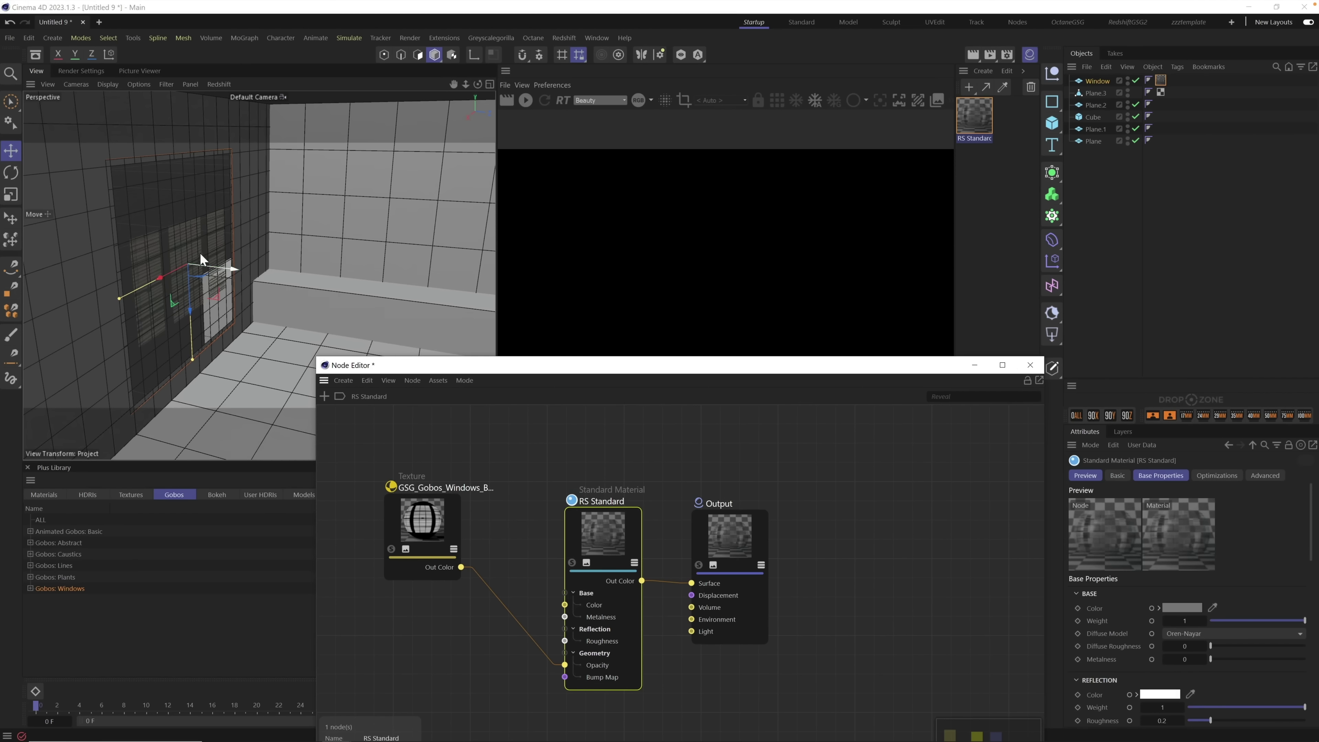
mouse_move(177, 253)
left_mouse_down("alt")
mouse_move(221, 229)
mouse_move(126, 221)
mouse_move(206, 235)
mouse_move(192, 229)
mouse_move(161, 232)
mouse_move(212, 253)
mouse_move(185, 175)
left_mouse_up("alt")
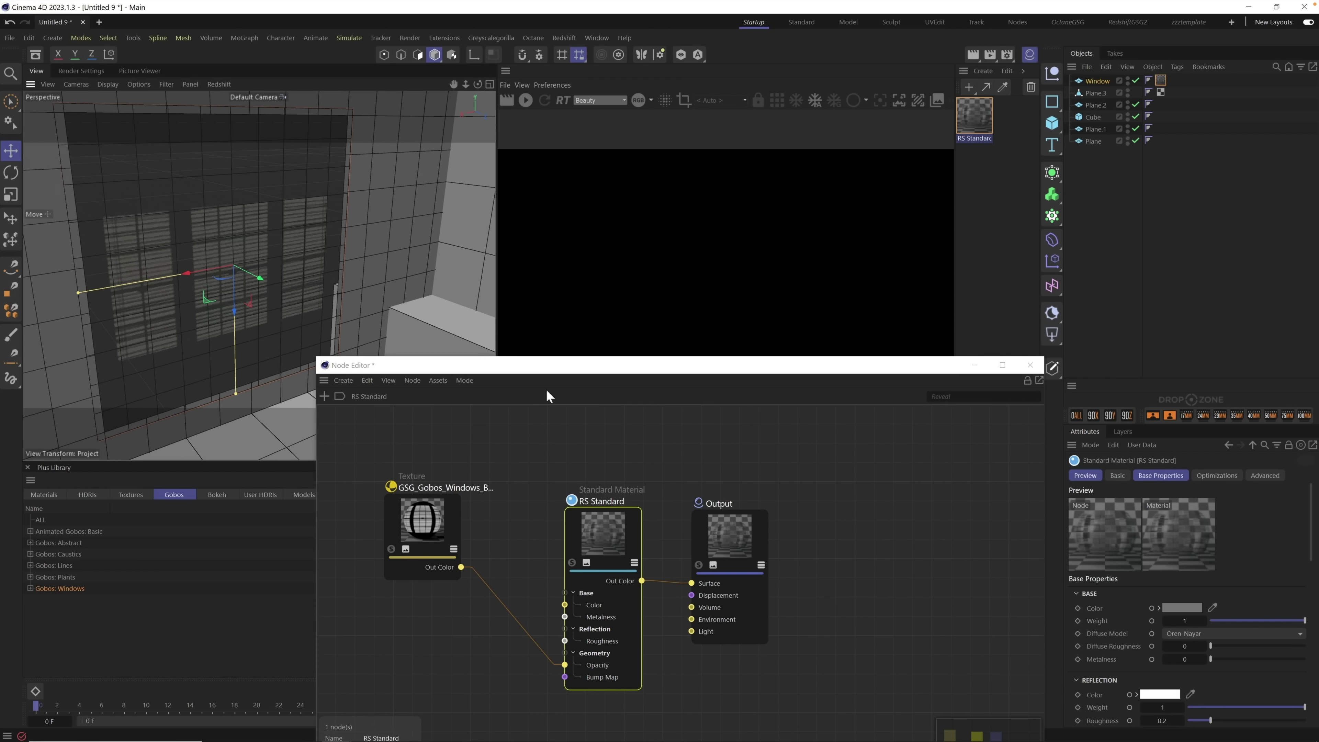
left_click_drag(527, 366, 493, 320)
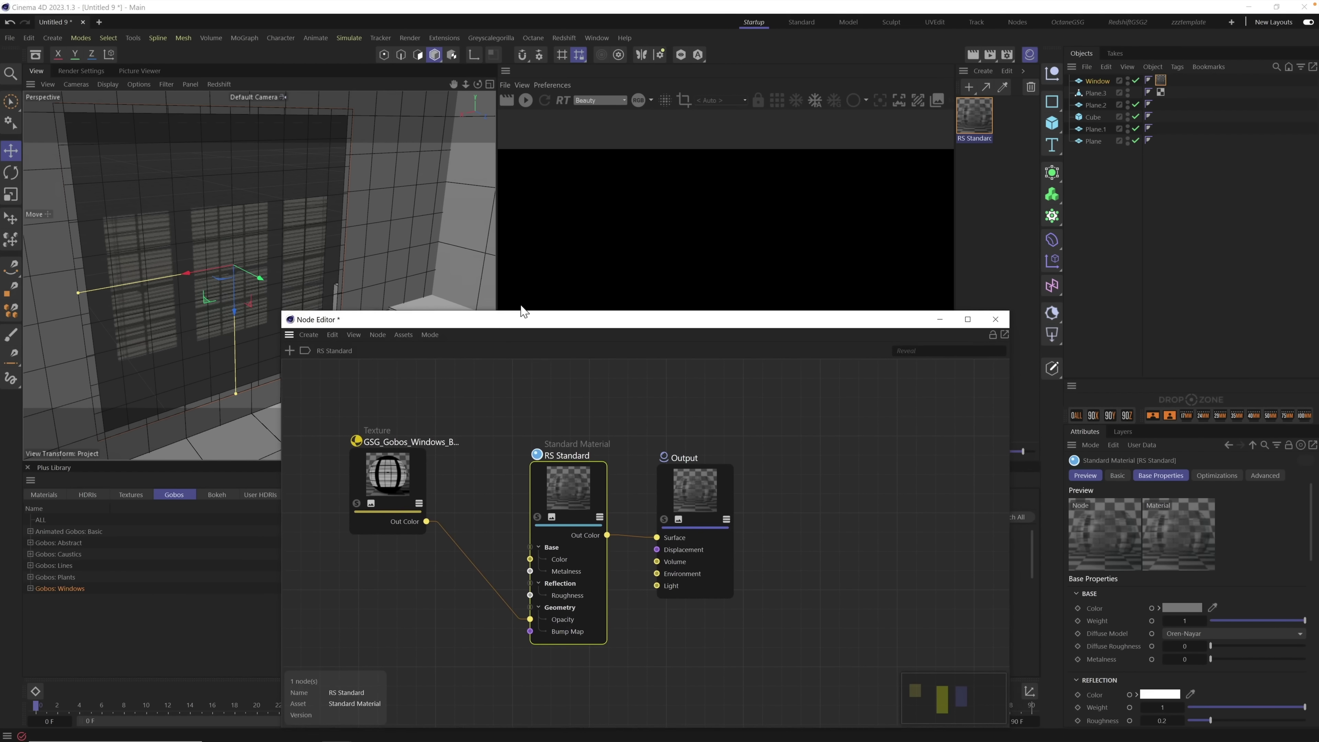
Step: Inspect the blinds texture node's settings in the attributes panel
left_click(390, 463)
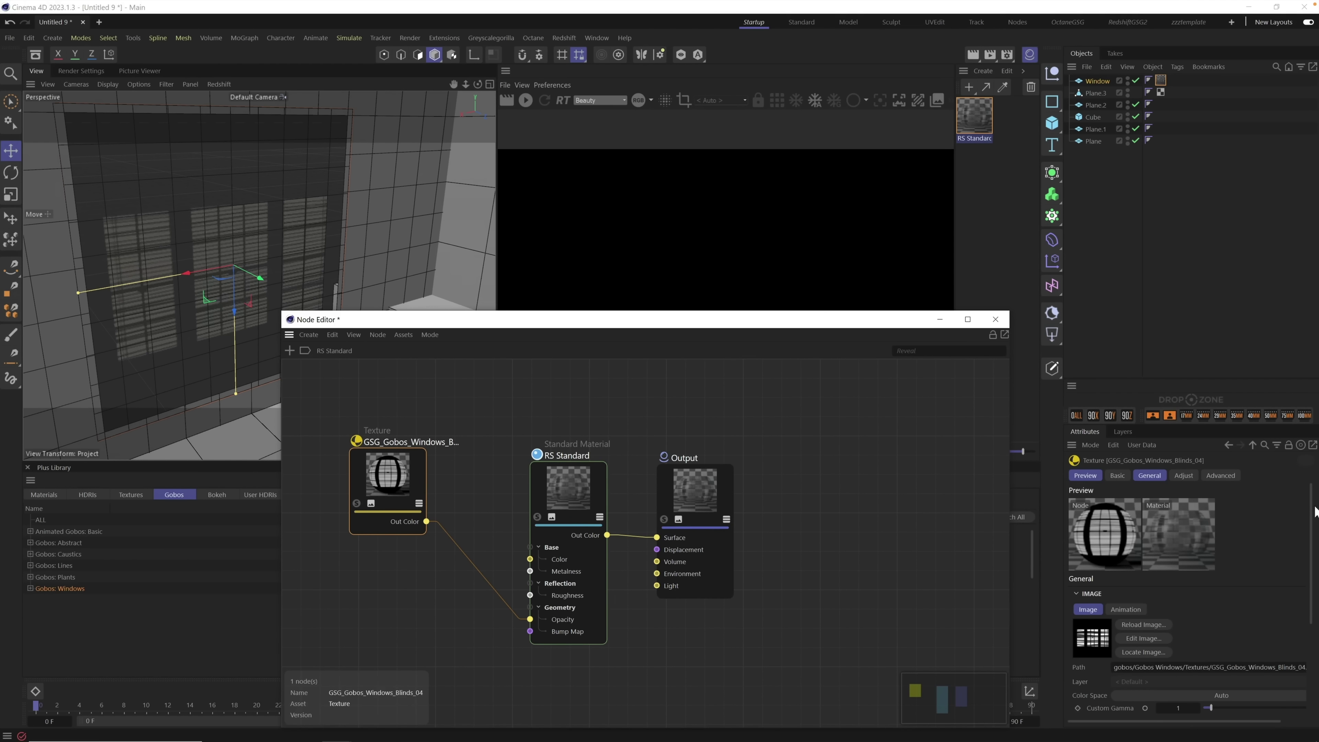
left_click_drag(1312, 509, 1314, 612)
scroll(1188, 597, "up", 1)
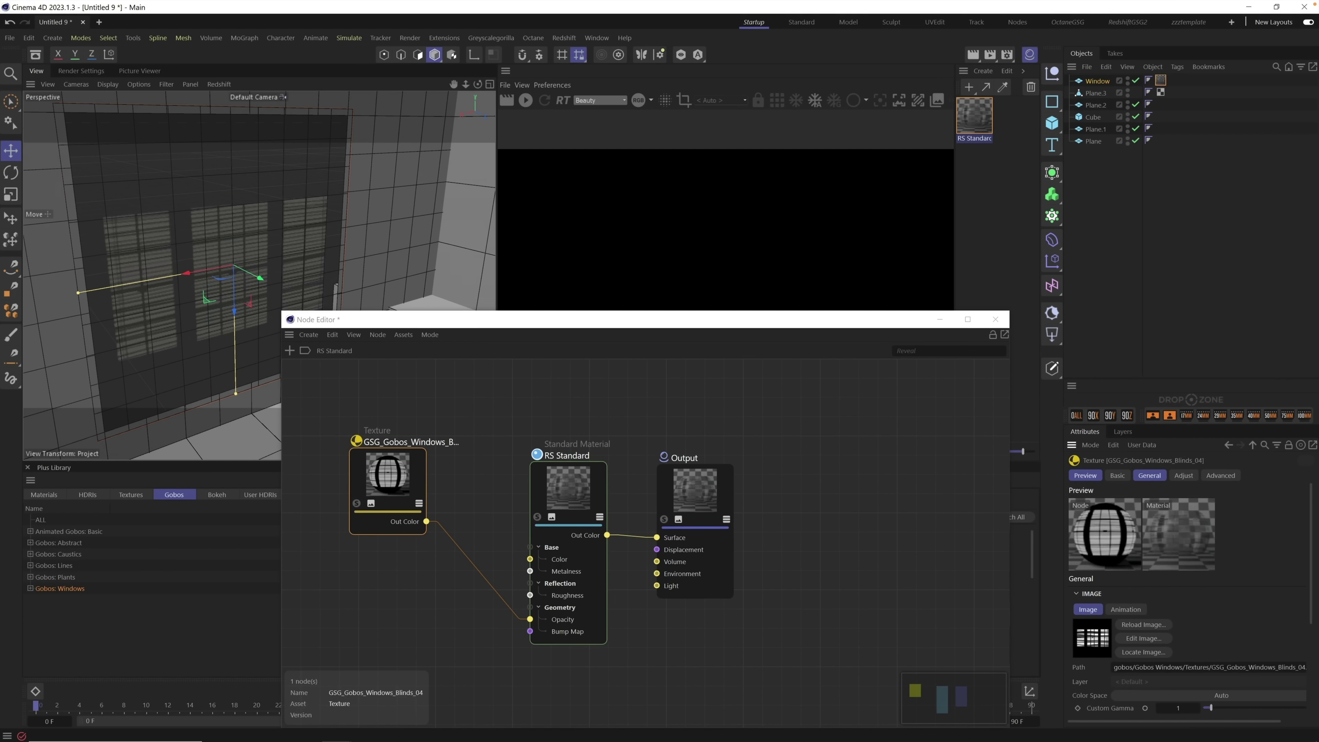
Step: Insert a 'ramp' node on the wire between the blinds texture and Opacity
left_click(290, 349)
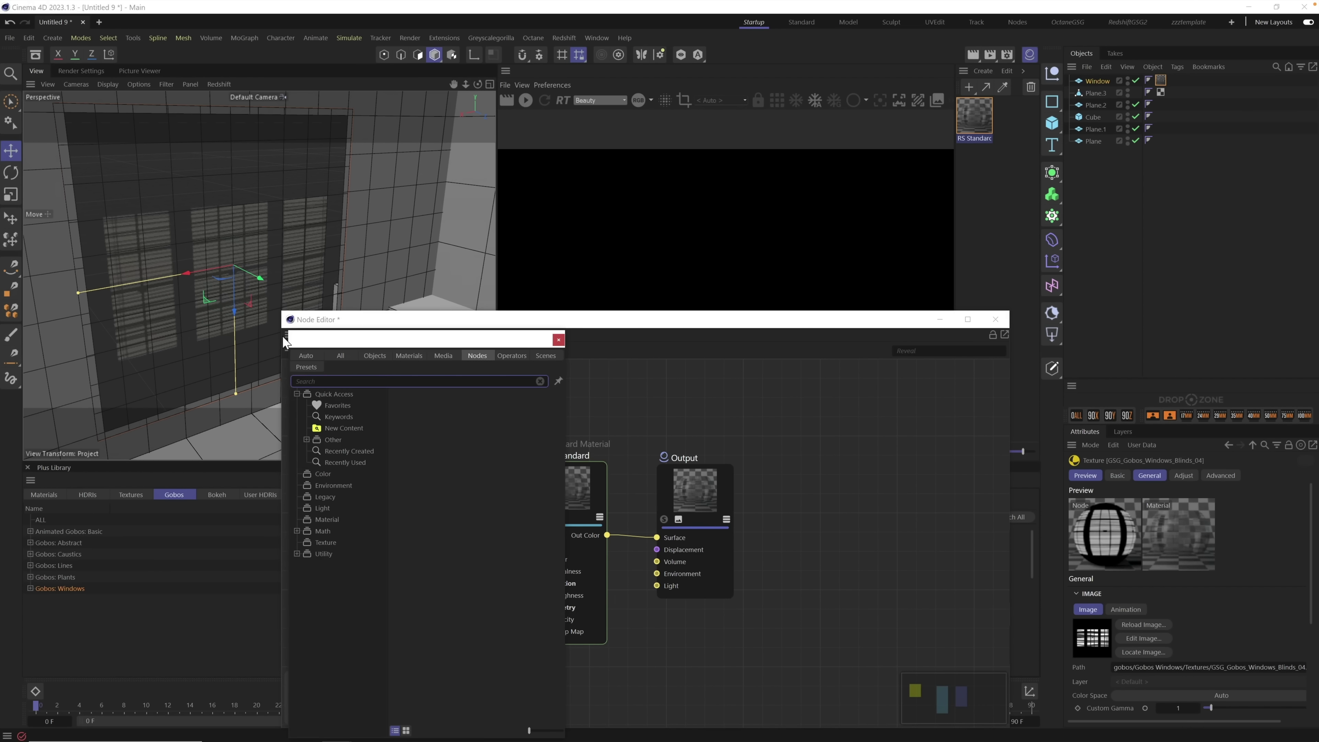
type("ramp")
left_click_drag(353, 341, 394, 331)
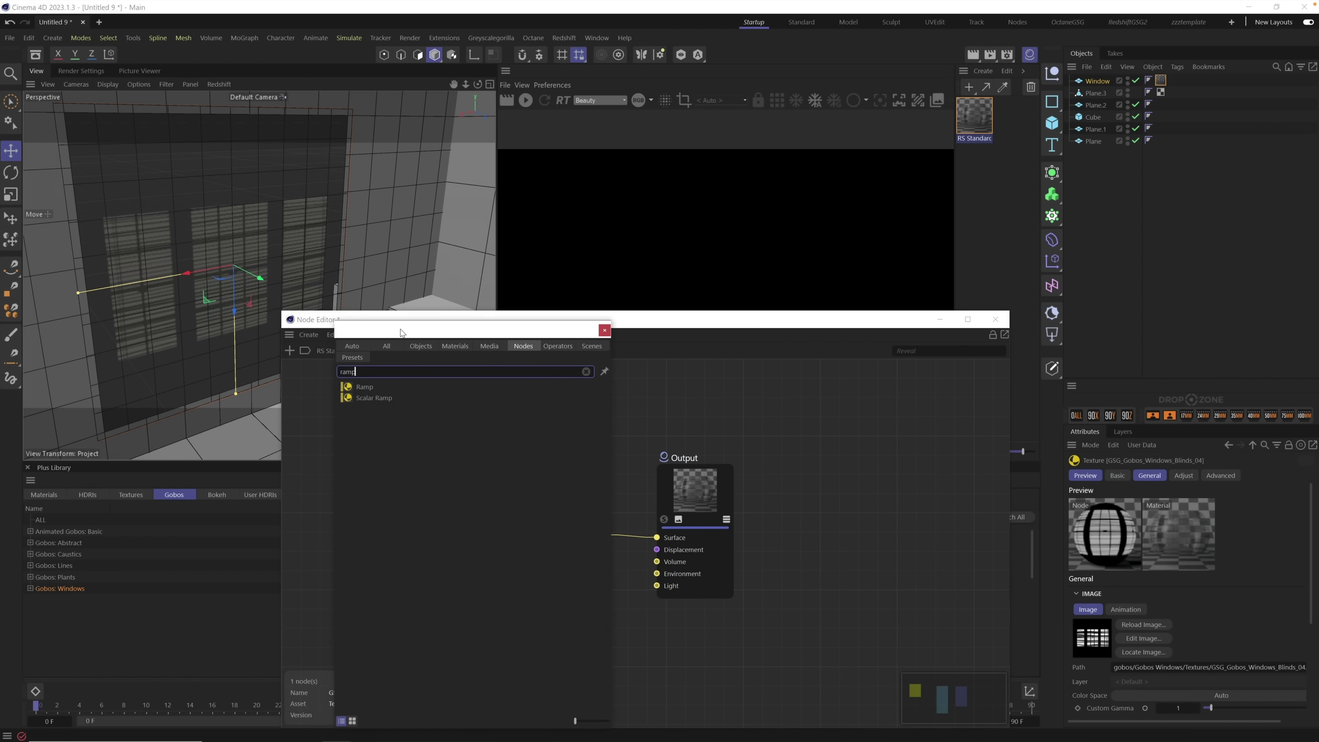
left_click_drag(364, 388, 322, 482)
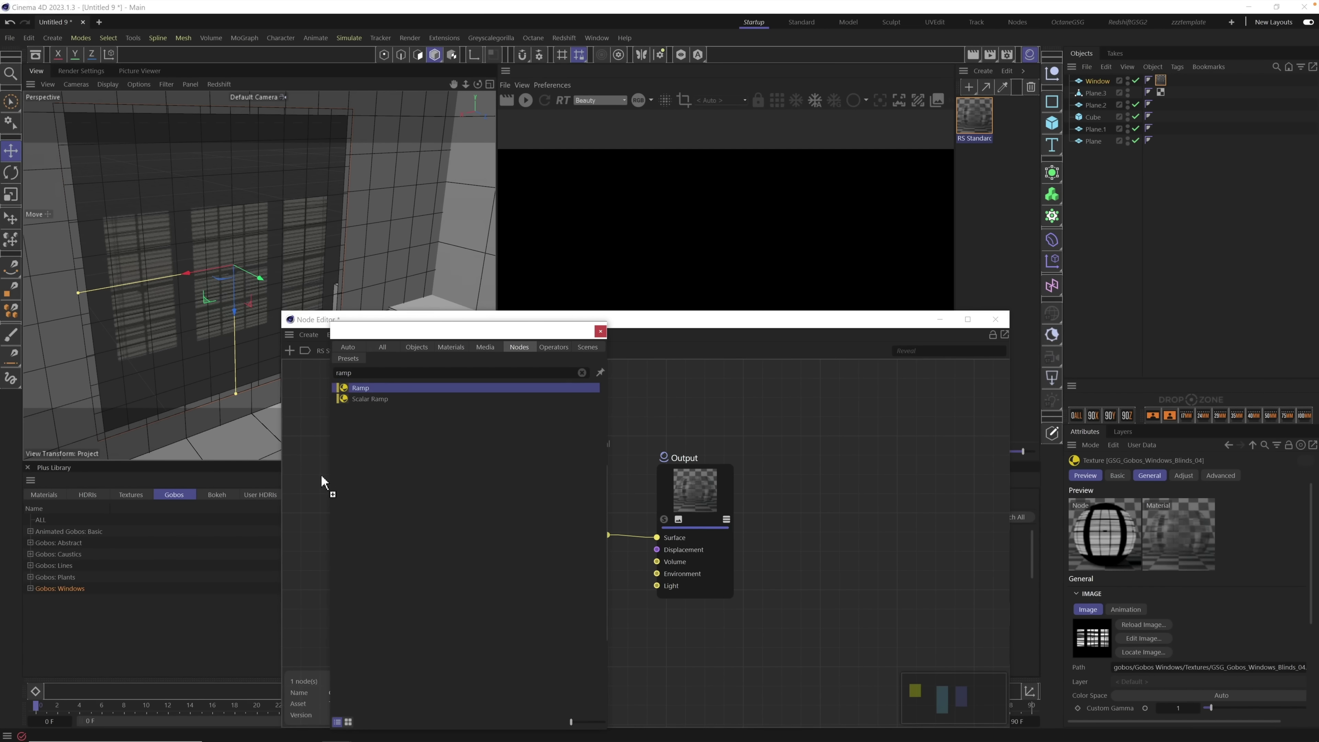
mouse_move(360, 437)
left_mouse_down()
mouse_move(408, 372)
mouse_move(626, 340)
left_mouse_up()
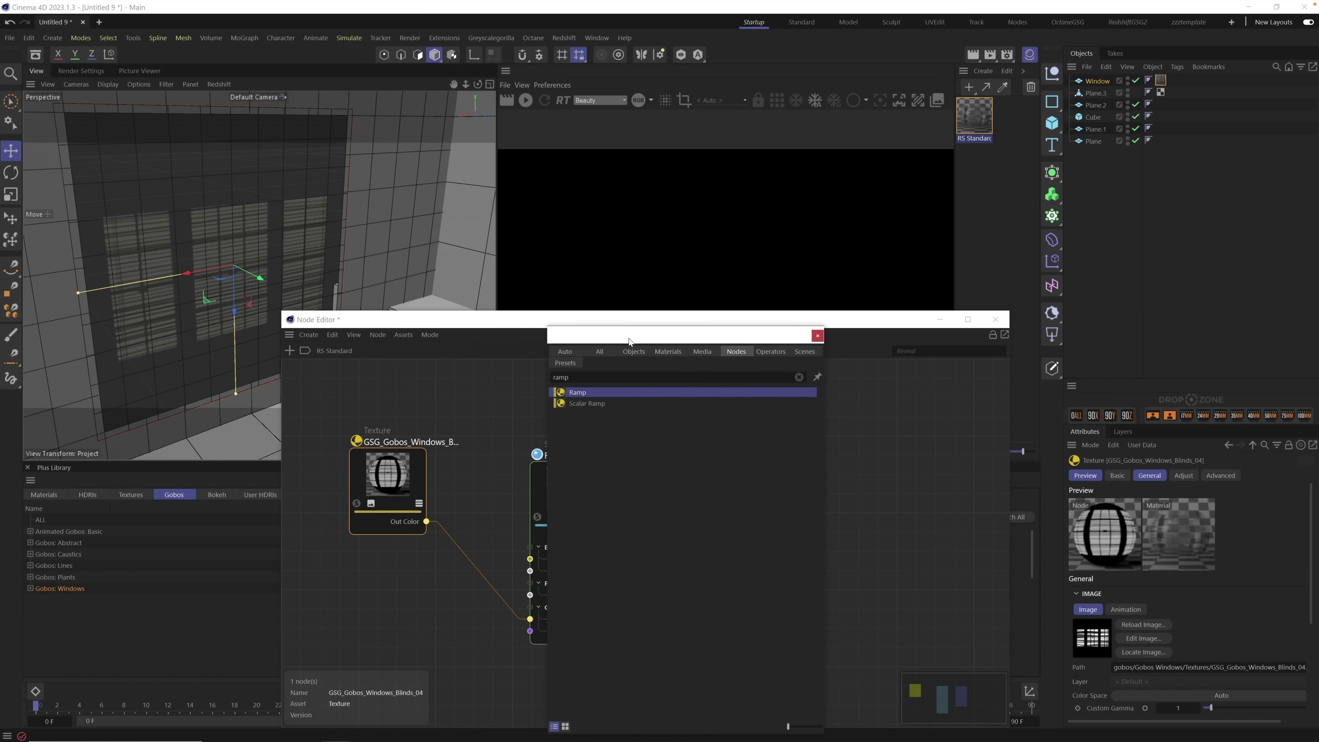
mouse_move(579, 395)
left_mouse_down()
mouse_move(473, 569)
mouse_move(483, 558)
left_mouse_up()
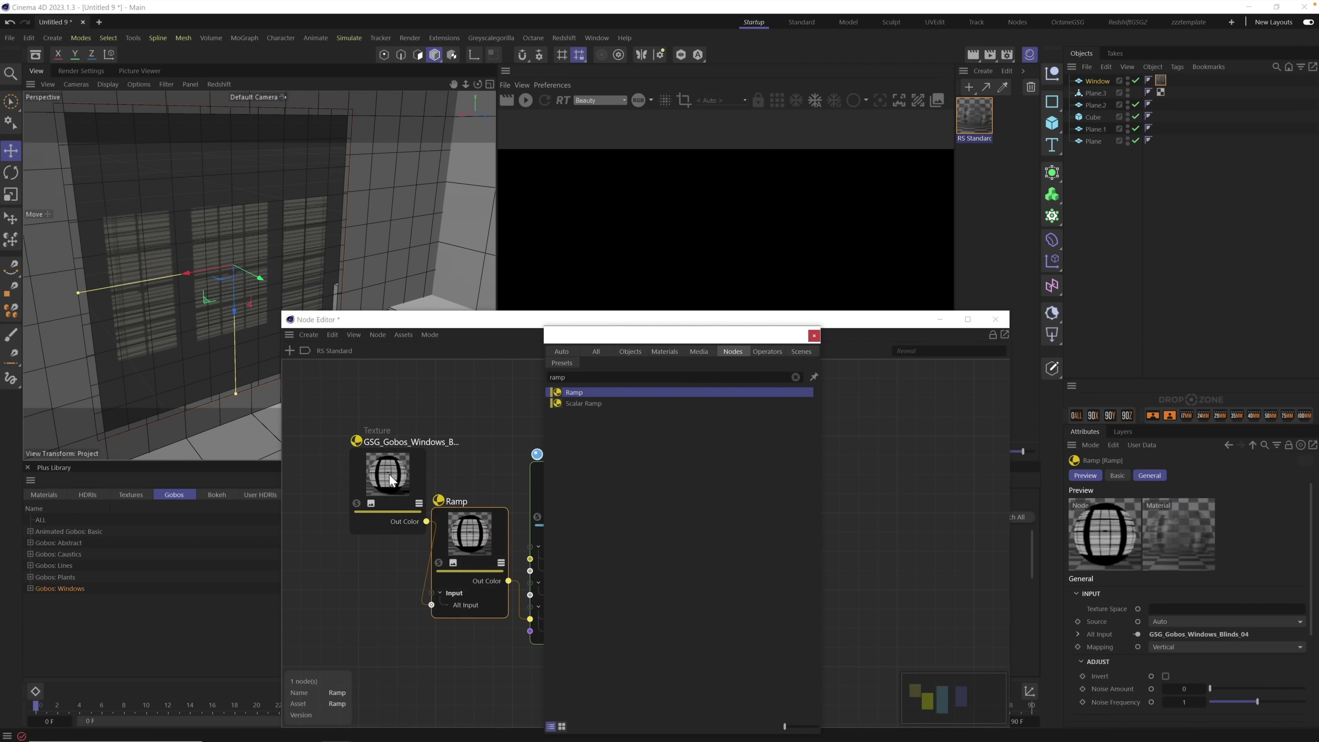
left_click_drag(400, 479, 366, 476)
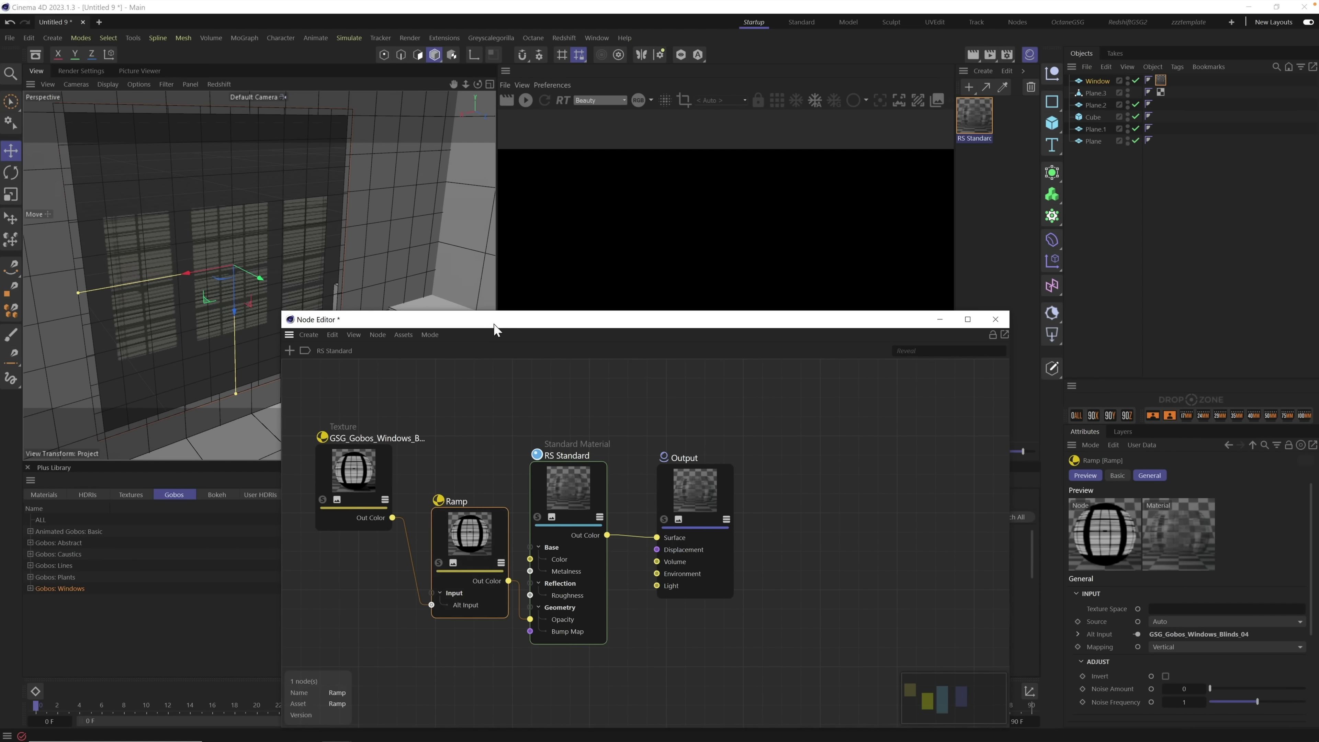
left_click_drag(494, 319, 469, 181)
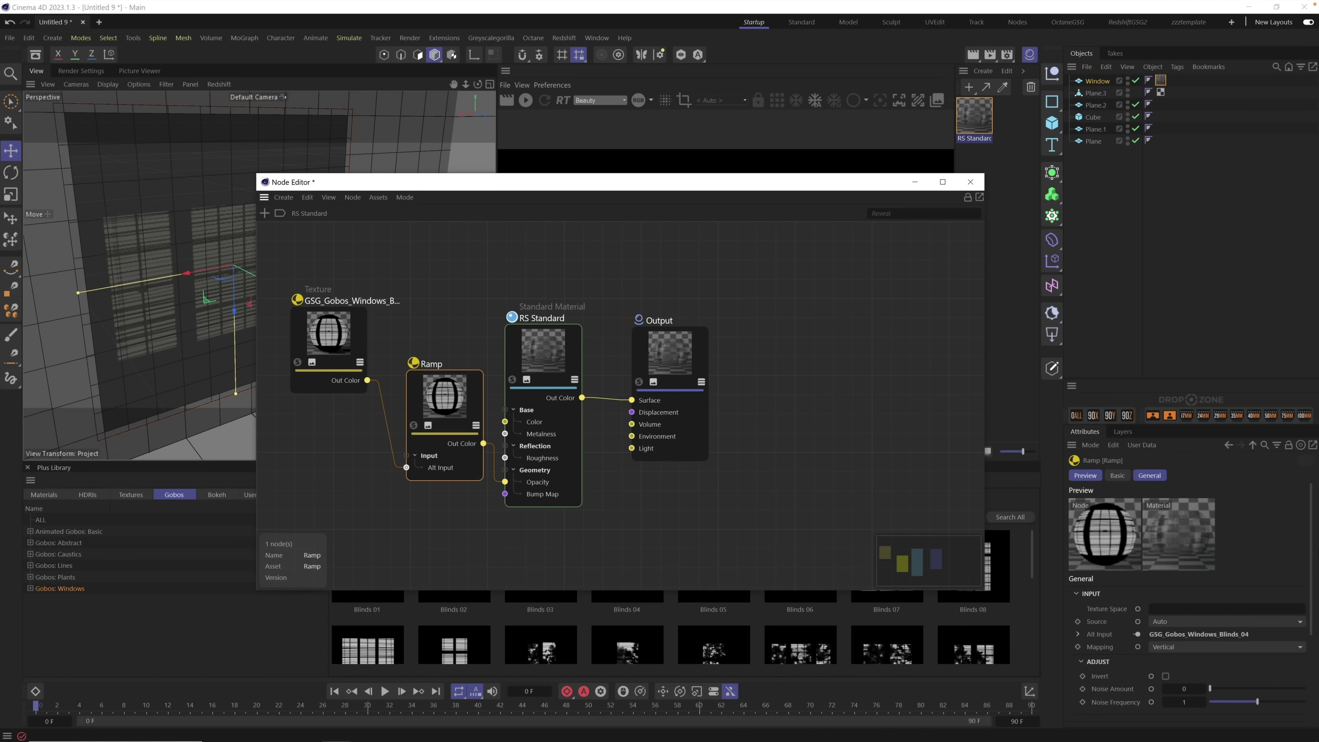
Step: Invert the Ramp's gradient and close the Node Editor
left_click_drag(1312, 549, 1314, 656)
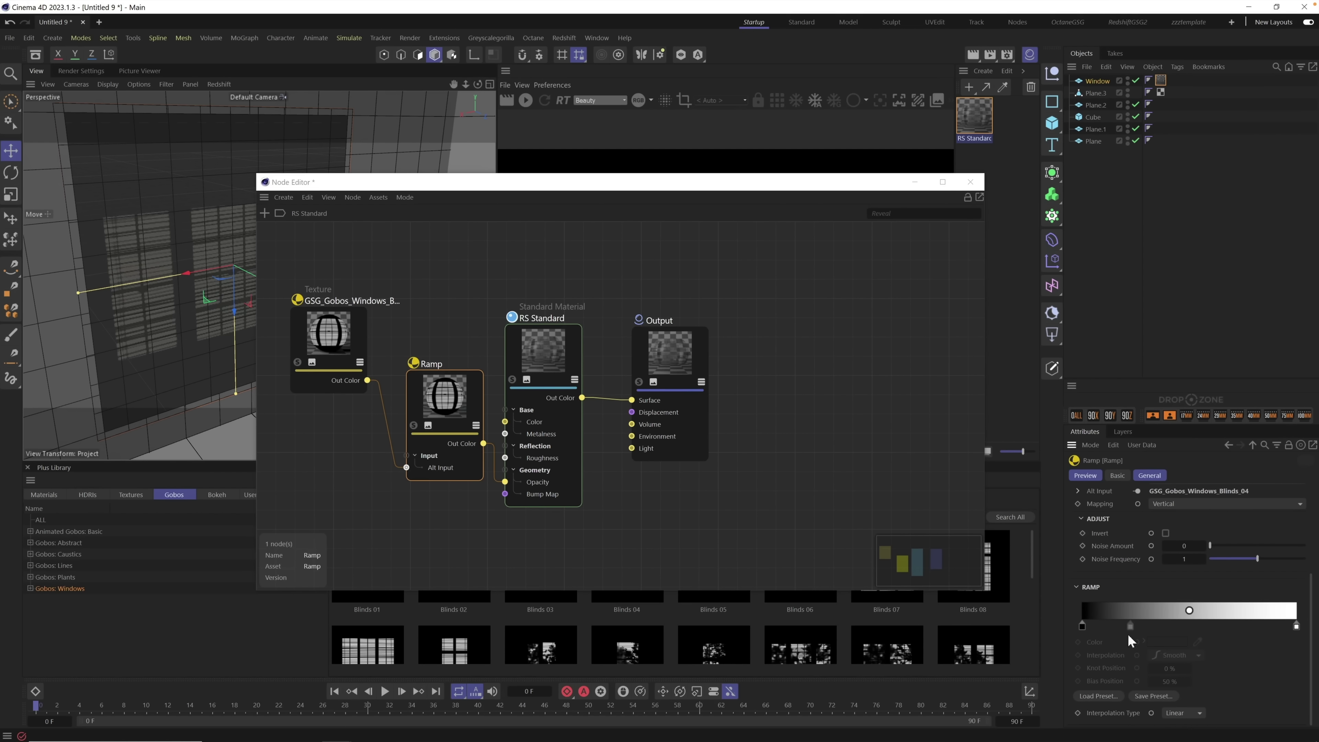
right_click(1160, 615)
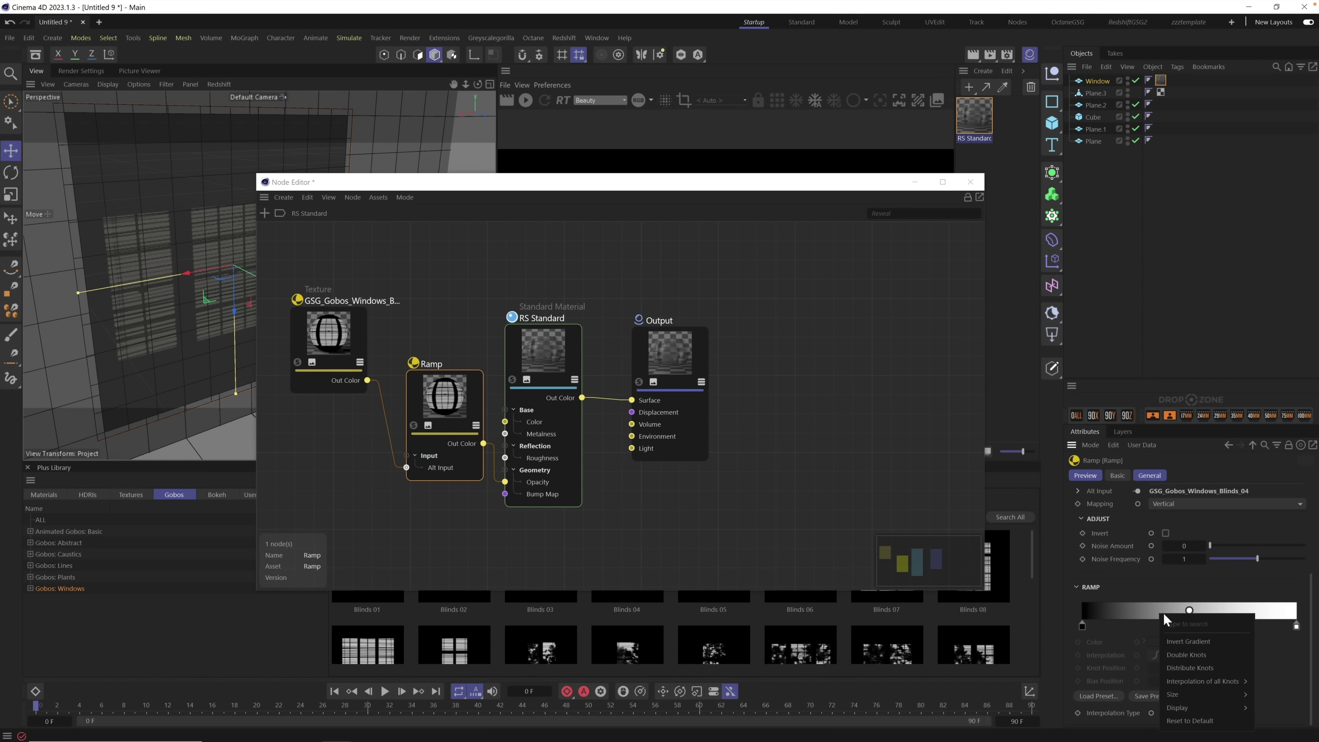
left_click(1176, 638)
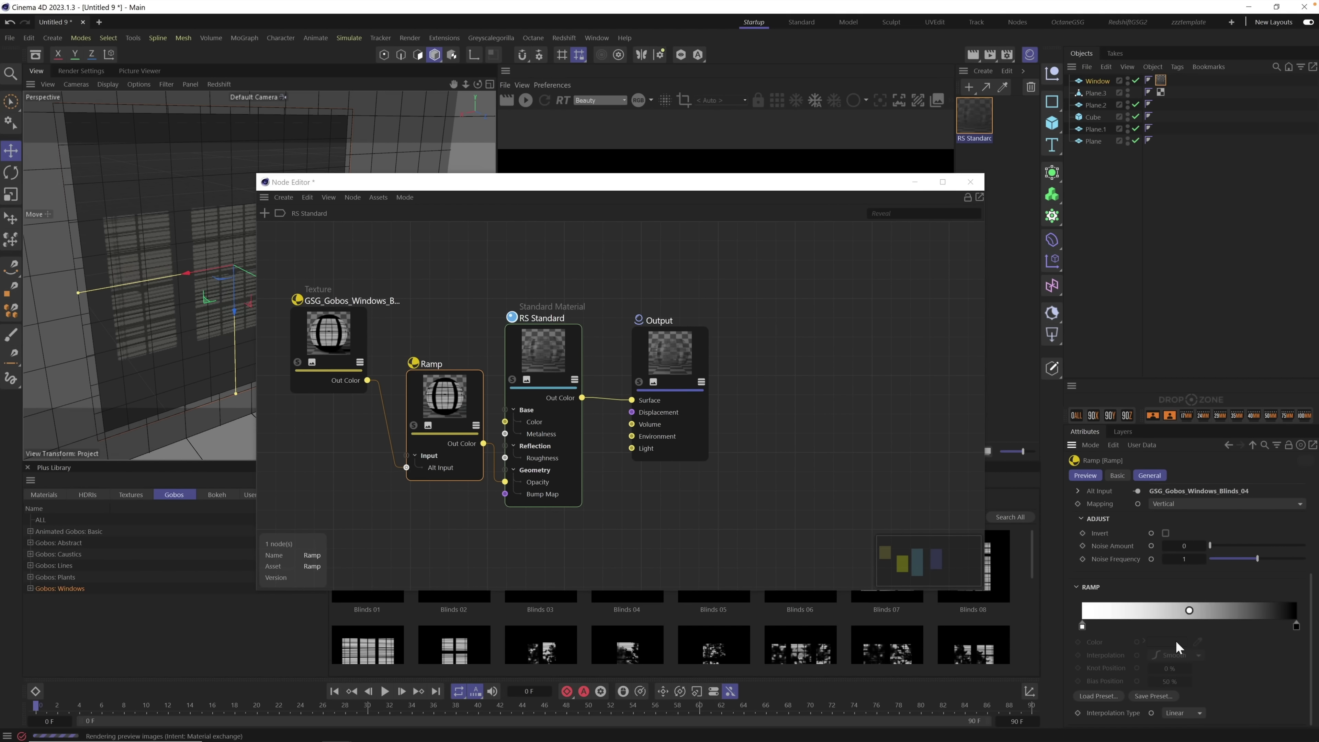
left_click(971, 182)
Step: Orbit to view the gobo on the wall and show the Redshift light types
left_click_drag(250, 291, 233, 213, "alt")
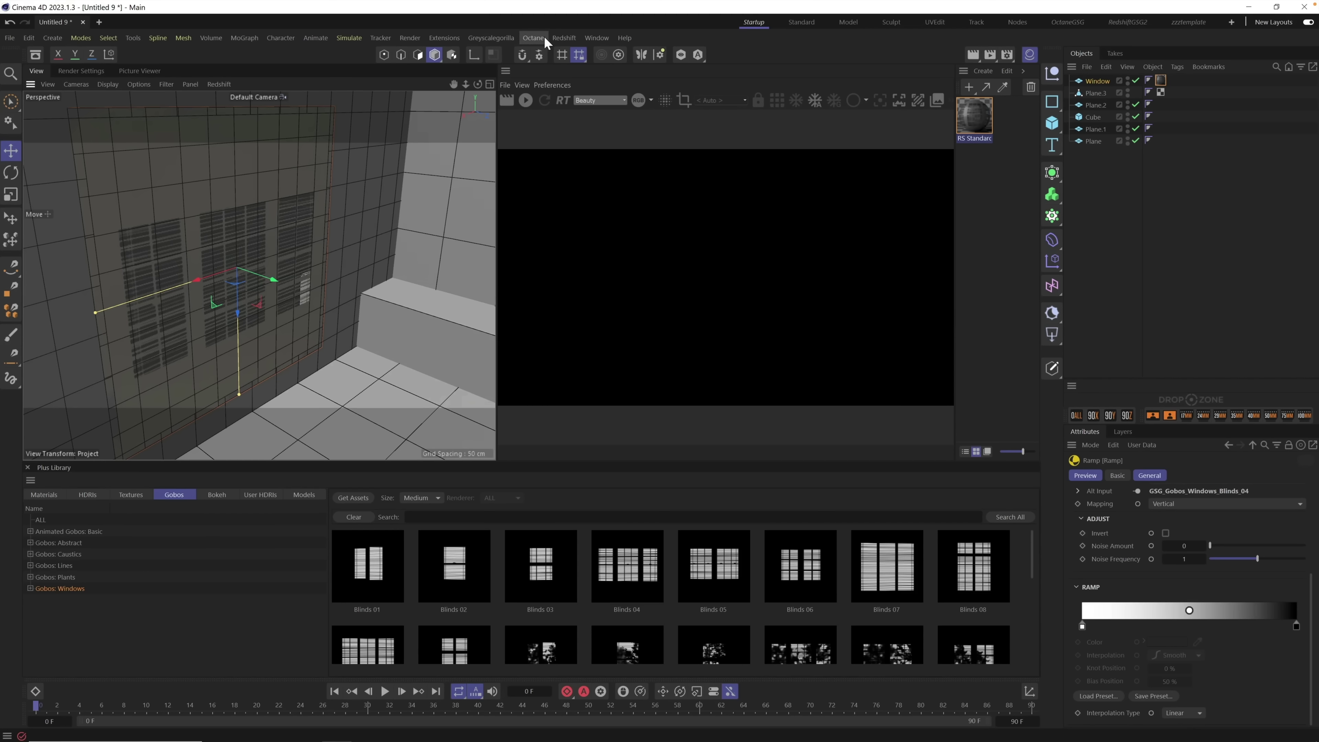
left_click(564, 38)
mouse_move(577, 72)
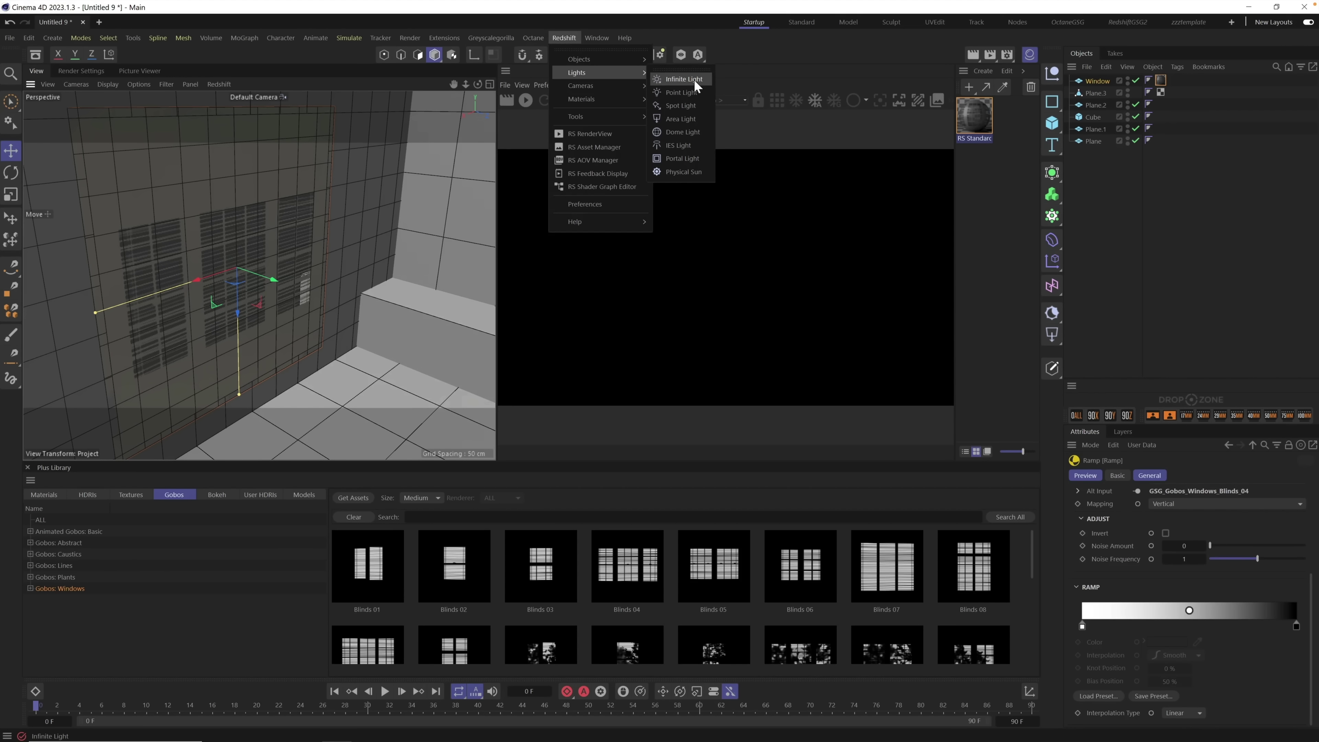
Step: Add an RS Infinite Light and raise it along its Y axis inside the room
left_click(694, 79)
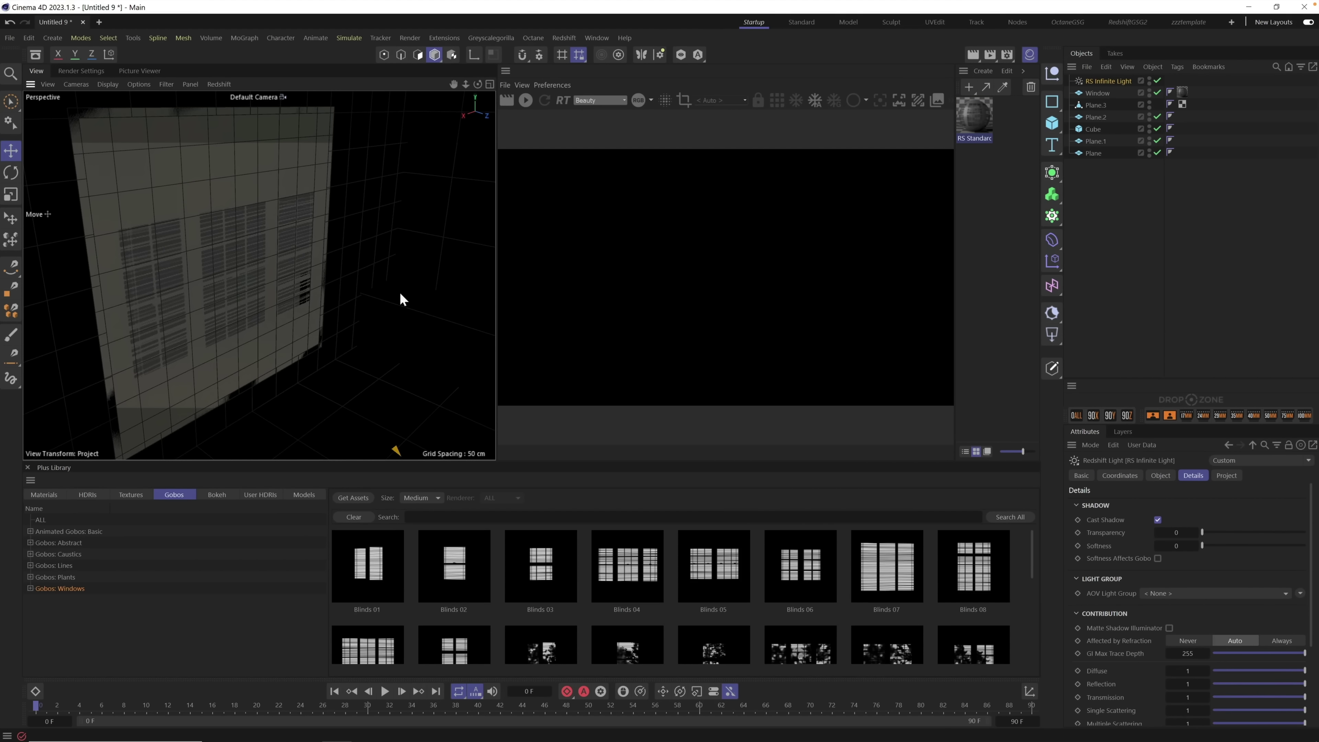
scroll(404, 295, "down", 5)
mouse_move(359, 319)
left_mouse_down("alt")
mouse_move(451, 338)
mouse_move(414, 302)
left_mouse_up("alt")
scroll(411, 294, "up", 5)
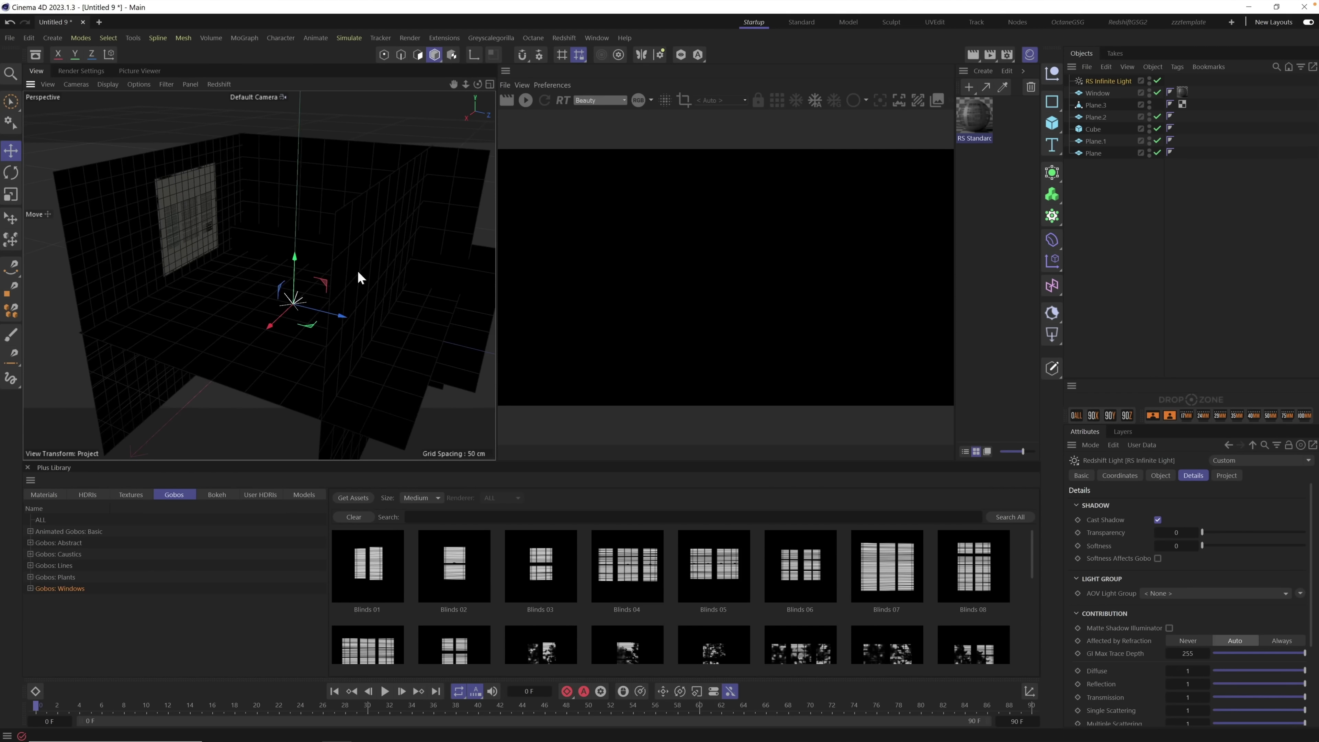
left_click_drag(357, 269, 355, 261, "alt")
left_click_drag(277, 285, 287, 166)
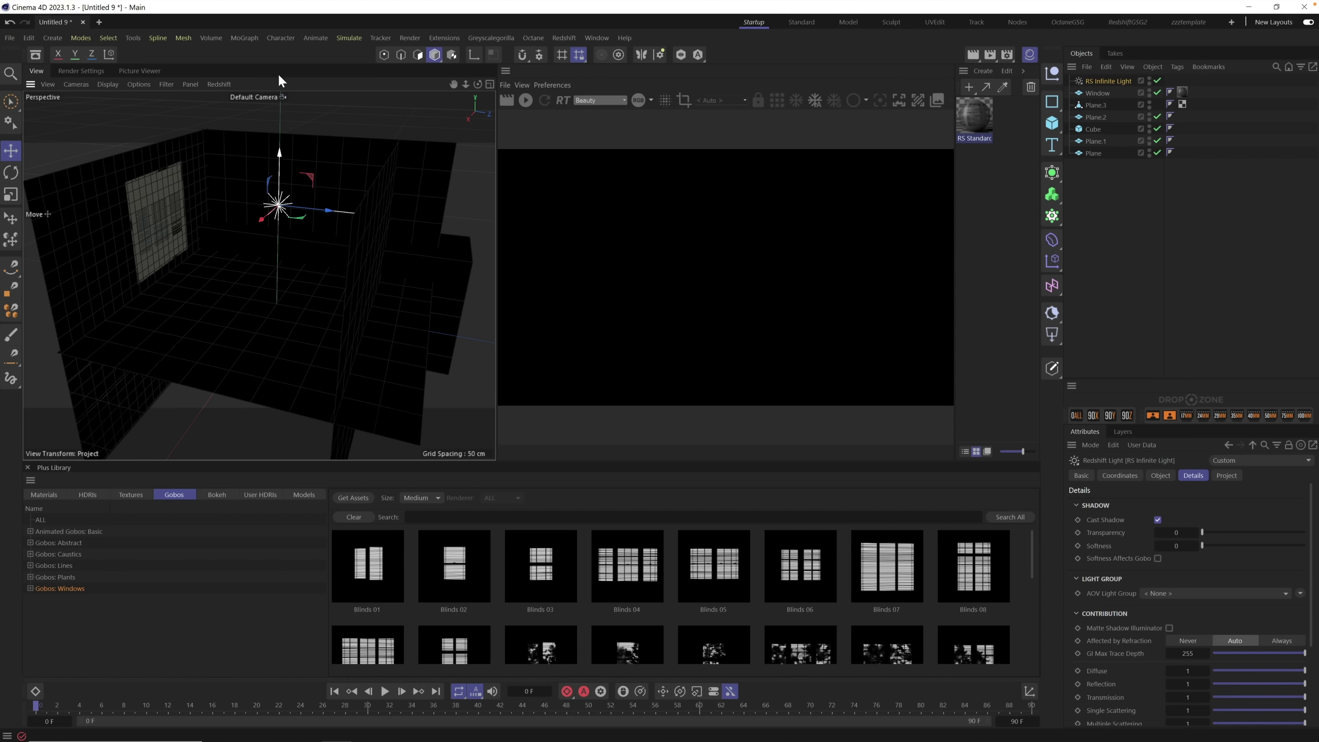
left_click_drag(286, 237, 286, 229)
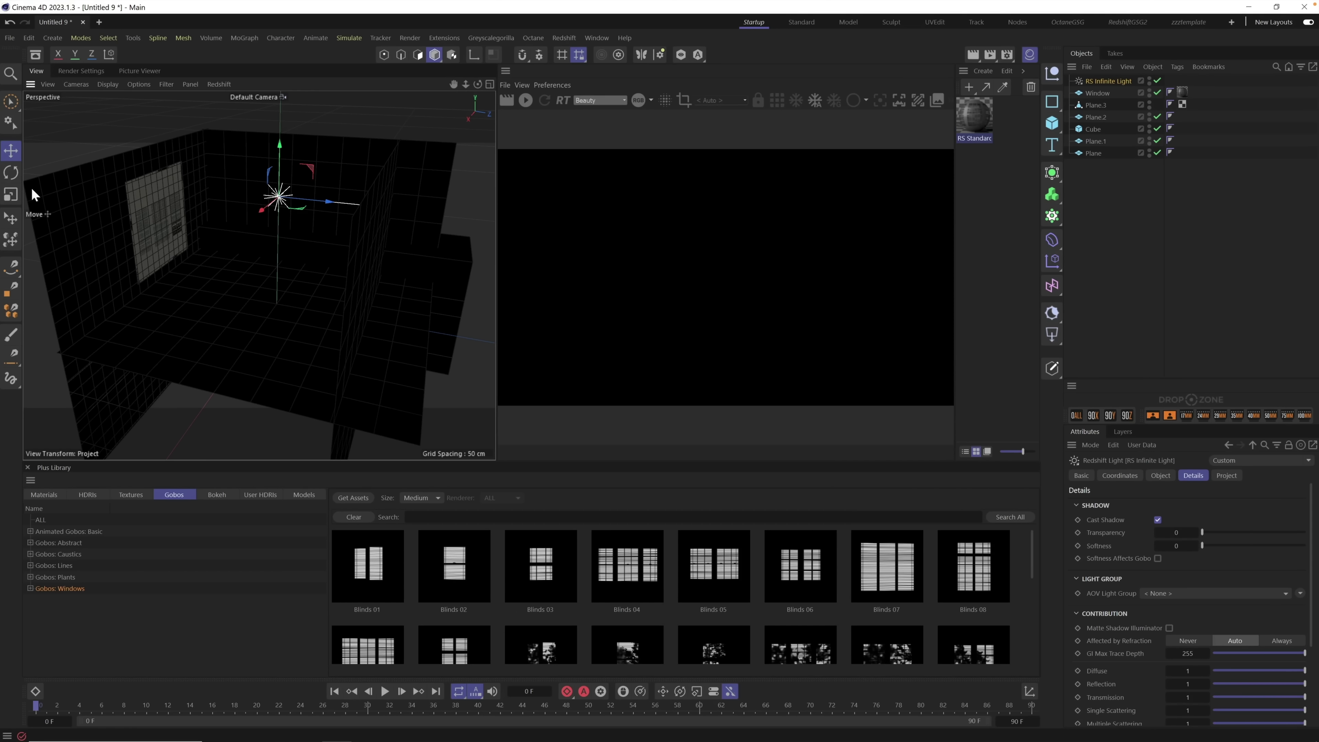
Step: Rotate the RS Infinite Light to angle at the walls, then move it up and left
left_click(18, 167)
mouse_move(274, 192)
left_mouse_down()
mouse_move(271, 178)
mouse_move(302, 190)
left_mouse_up()
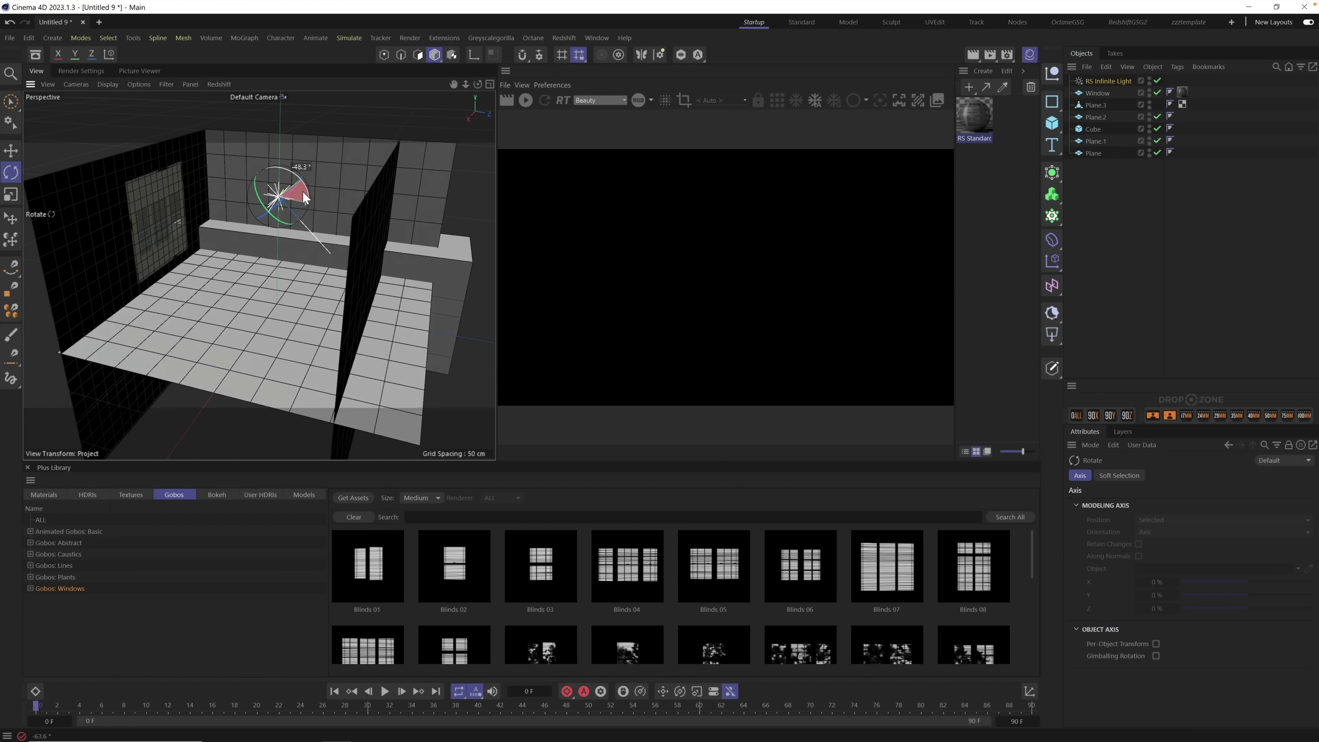
left_click_drag(303, 191, 301, 189)
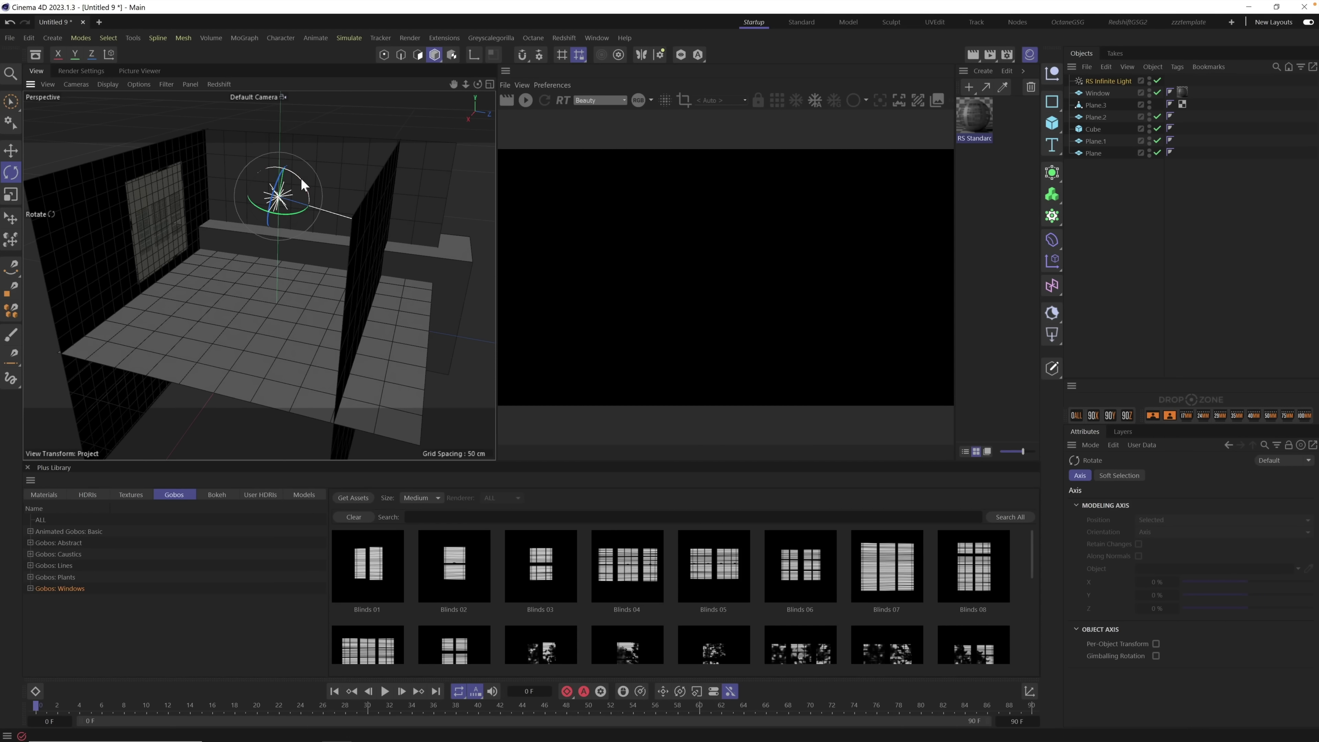
left_click_drag(302, 180, 316, 220)
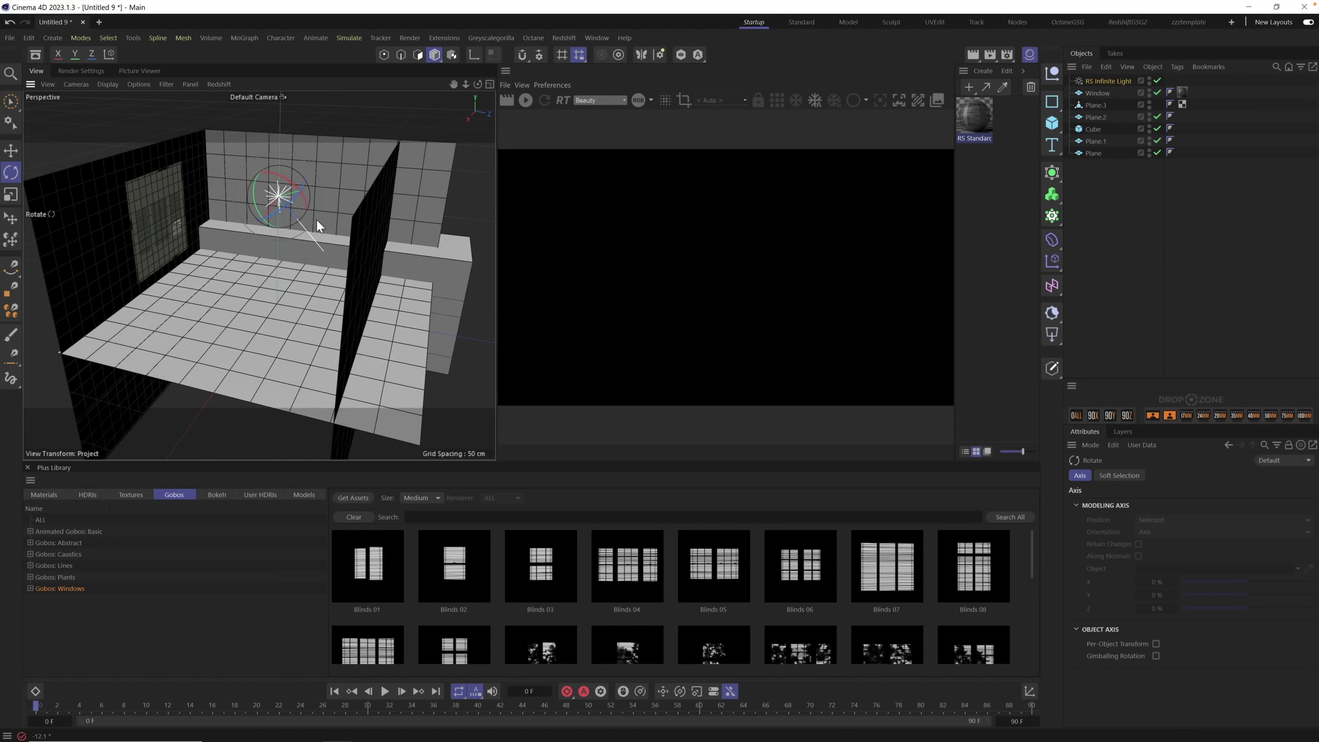
left_click_drag(255, 193, 262, 214)
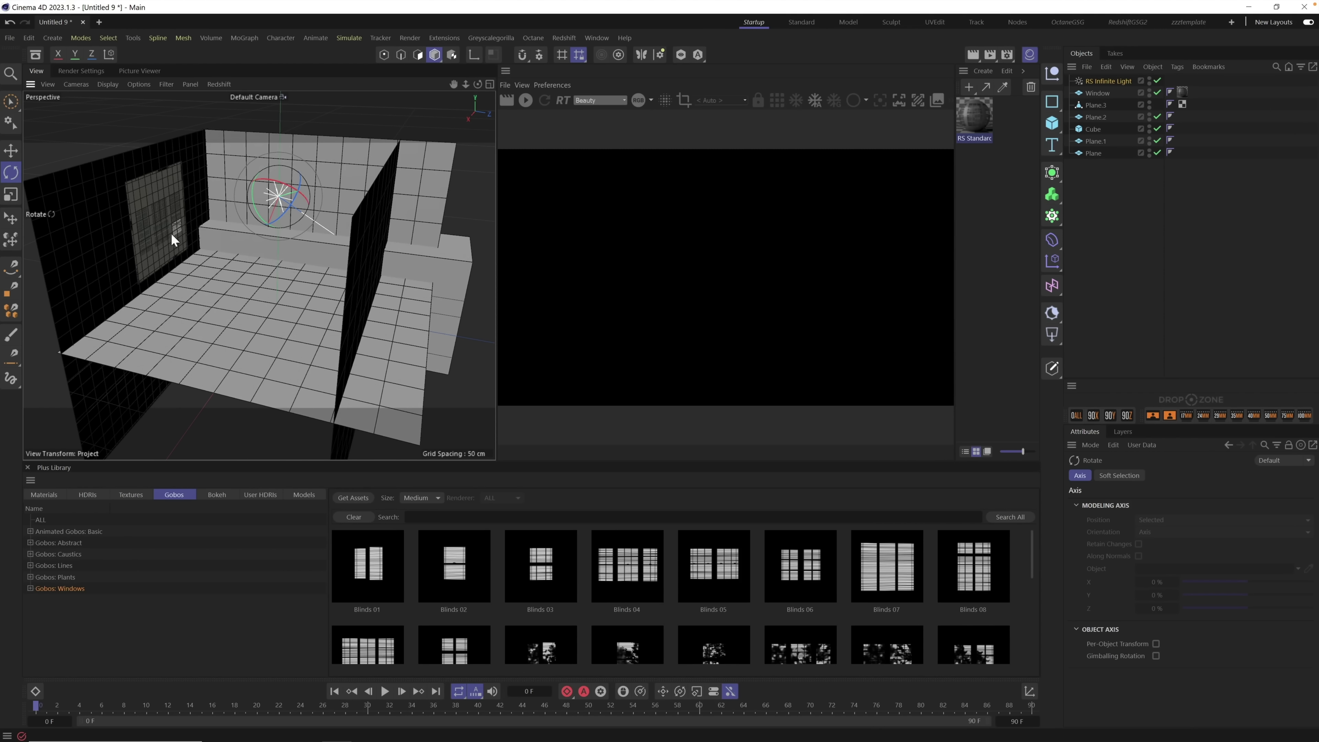
left_click(11, 151)
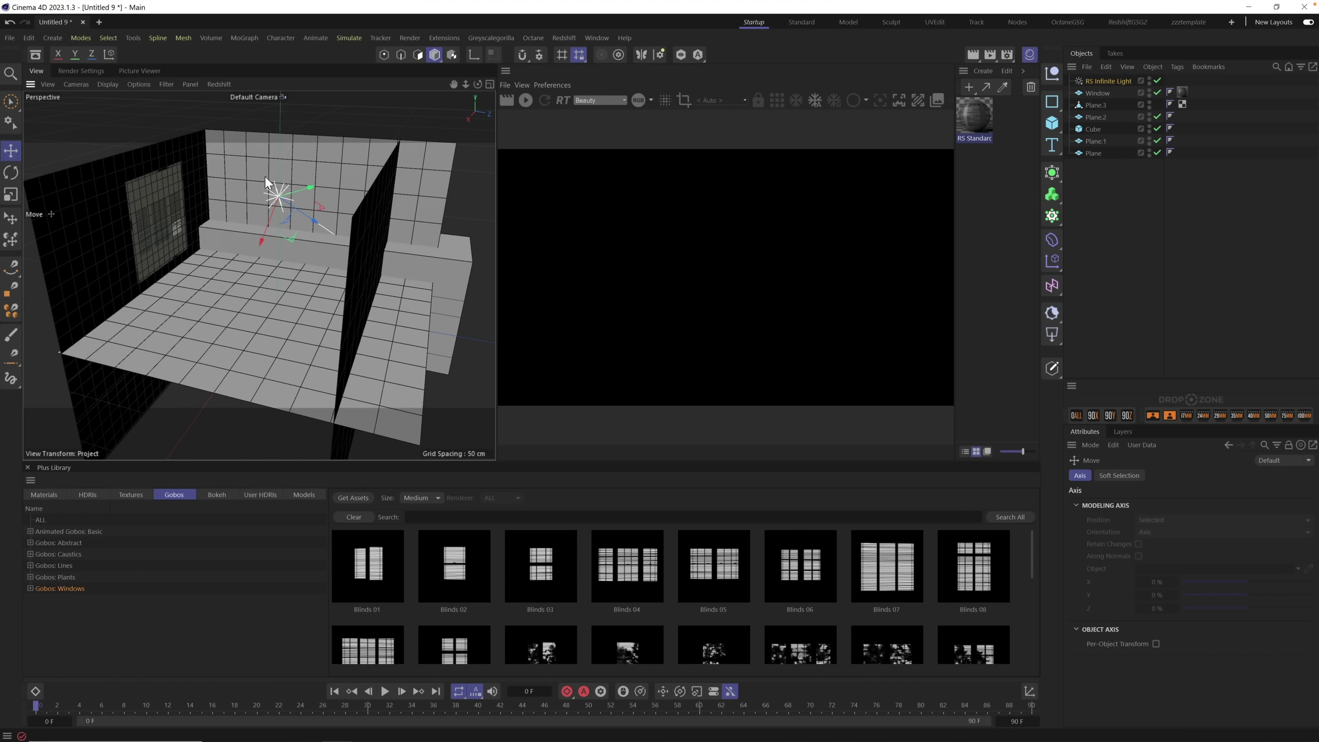
left_click_drag(294, 217, 303, 174)
Step: Start the live Redshift render and rotate the infinite light about 18° through the window
left_click(526, 100)
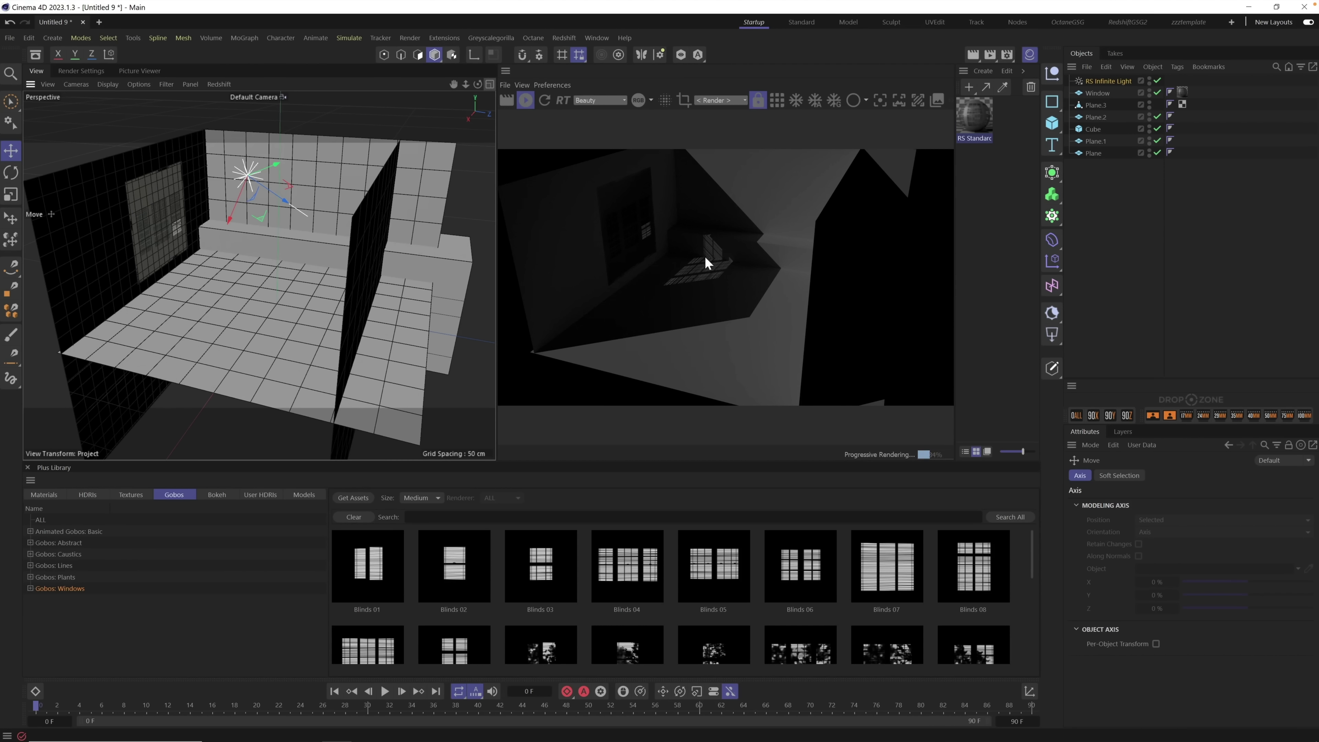
mouse_move(234, 253)
left_mouse_down()
mouse_move(223, 248)
mouse_move(243, 267)
left_mouse_up()
scroll(262, 248, "up", 2)
mouse_move(251, 194)
left_mouse_down()
mouse_move(296, 230)
mouse_move(267, 274)
left_mouse_up()
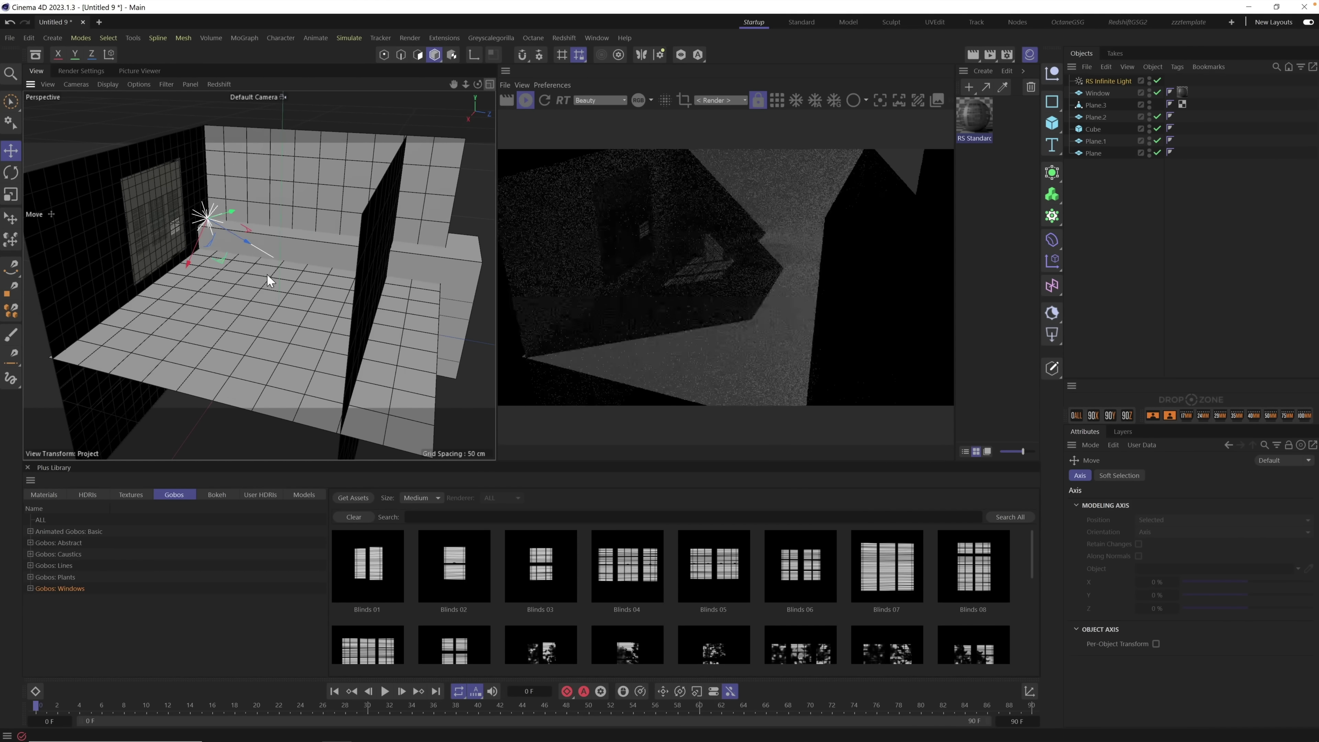
key("r")
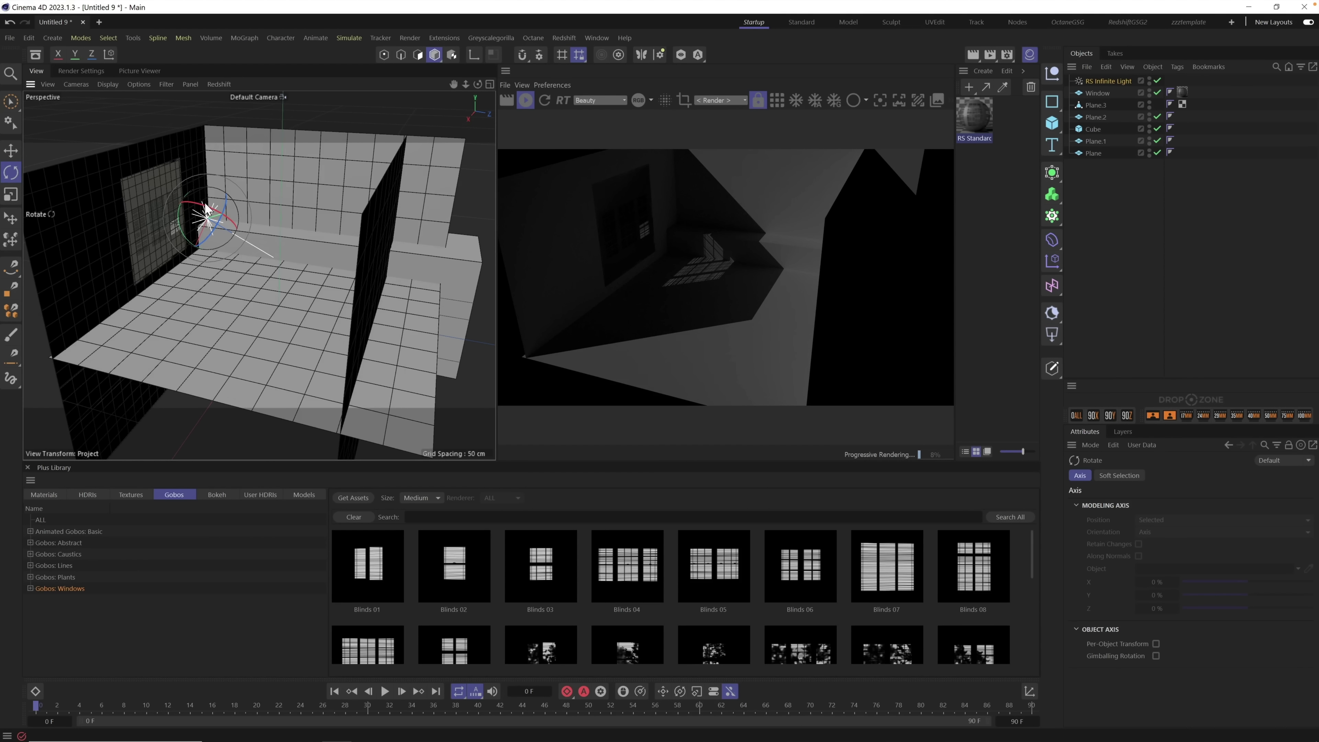
left_click_drag(193, 203, 198, 213)
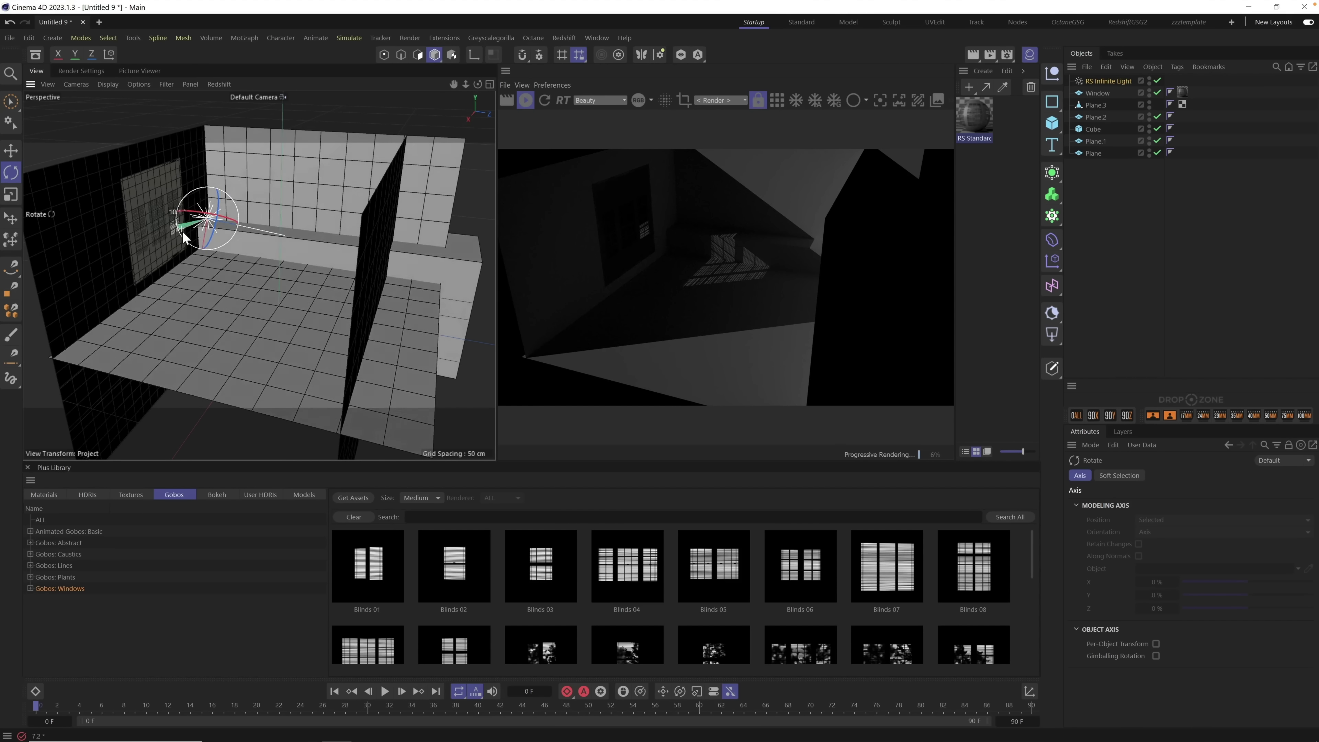
left_click_drag(178, 224, 181, 236)
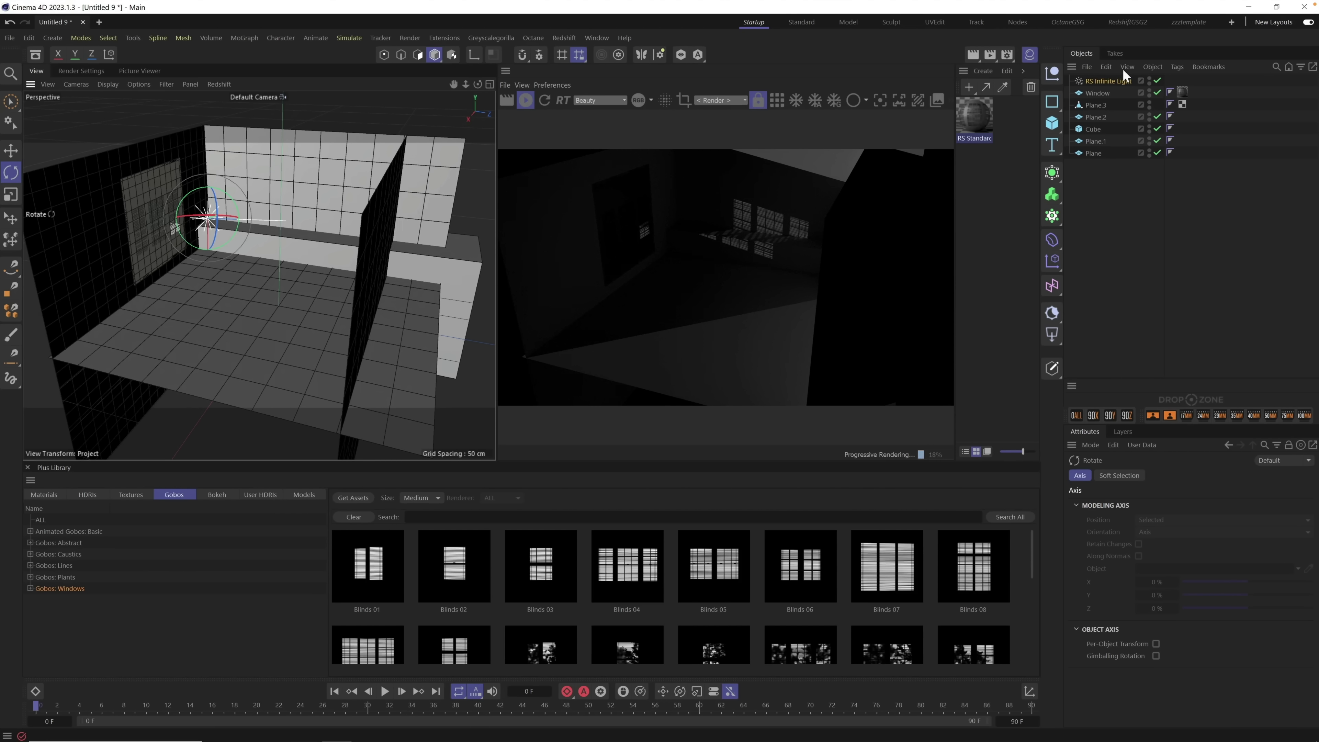
Step: Raise the infinite light's Exposure (EV) to 3.26
left_click(1112, 81)
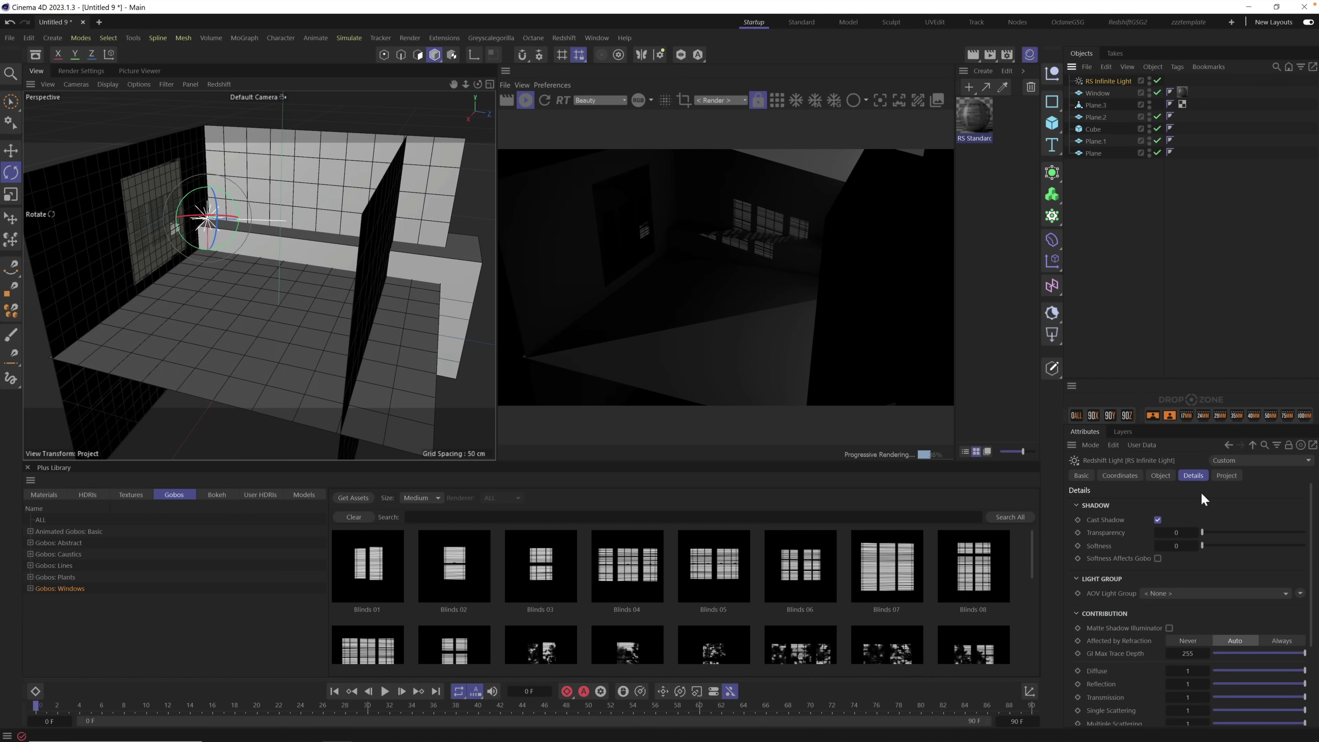
left_click(1160, 475)
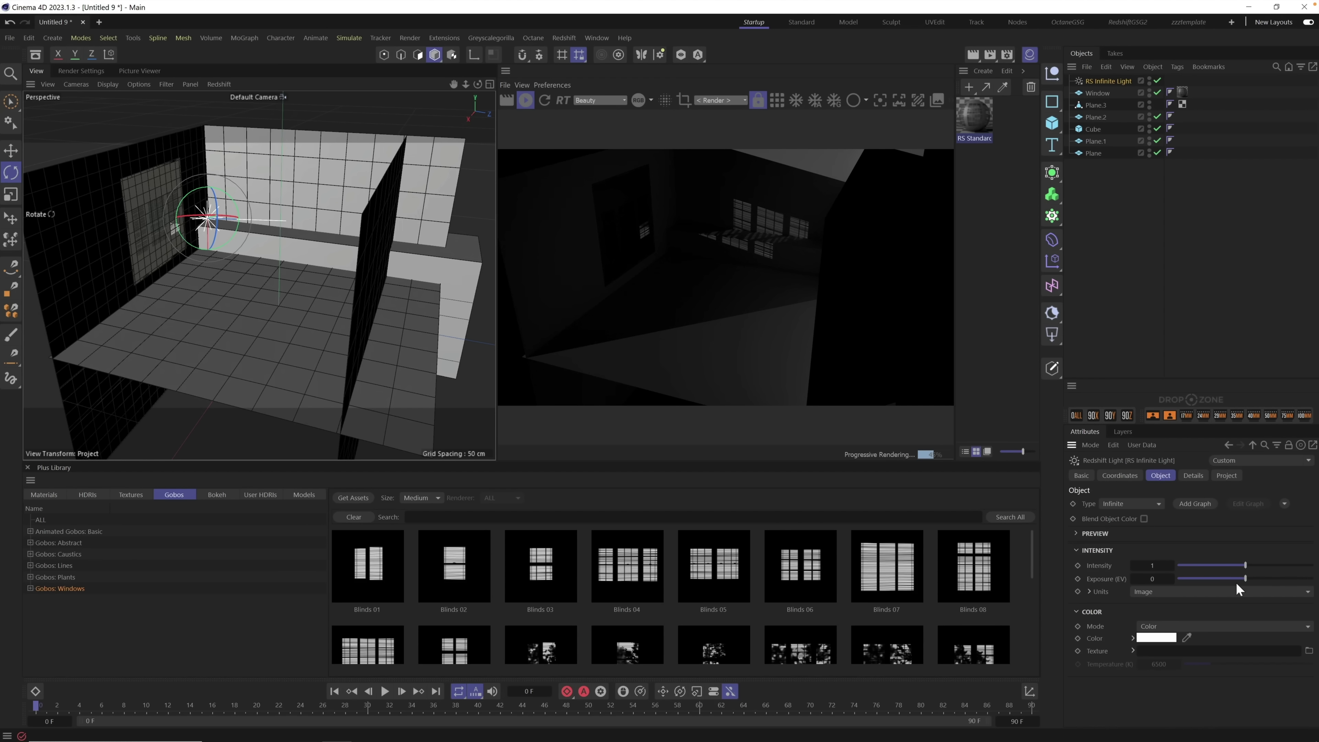
left_click_drag(1264, 575, 1268, 577)
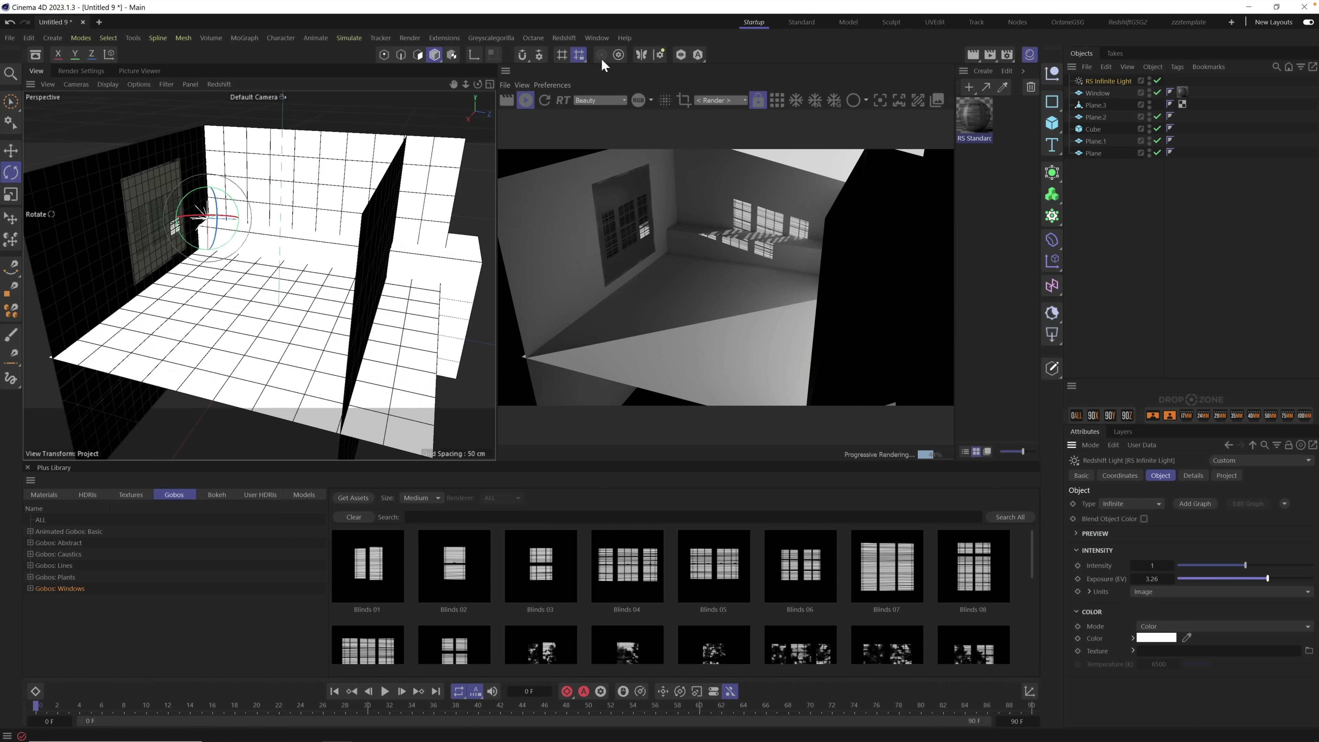
Step: Add a standard RS Camera, look through it, and set its focal length to 80 mm
left_click(569, 40)
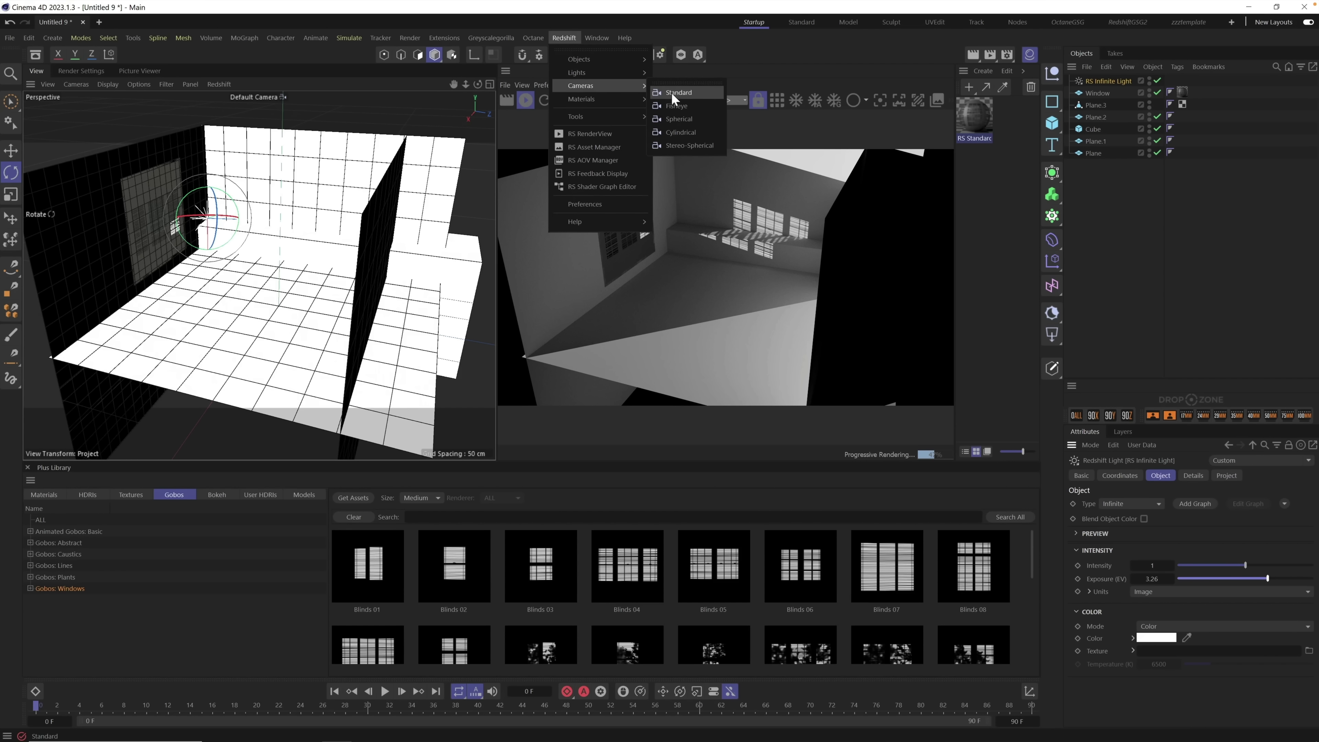
left_click(671, 93)
left_click(1158, 81)
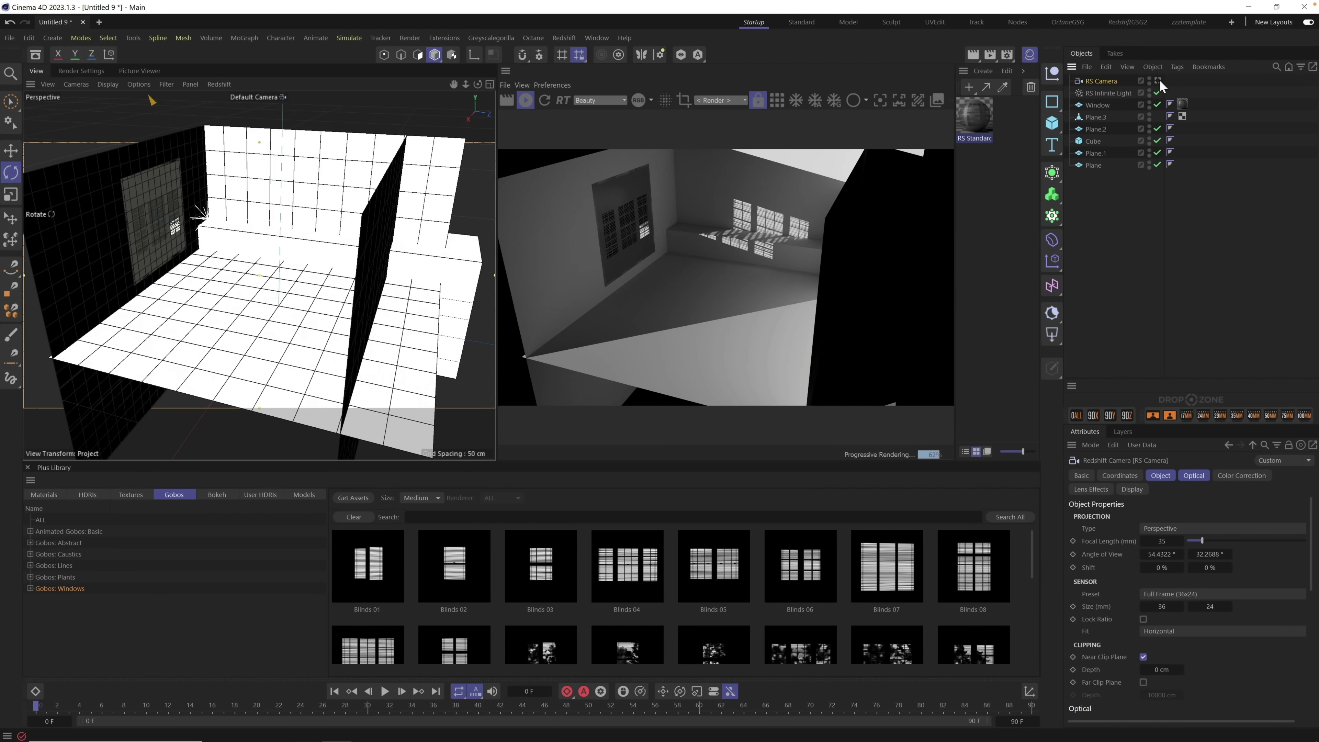
double_click(1163, 541)
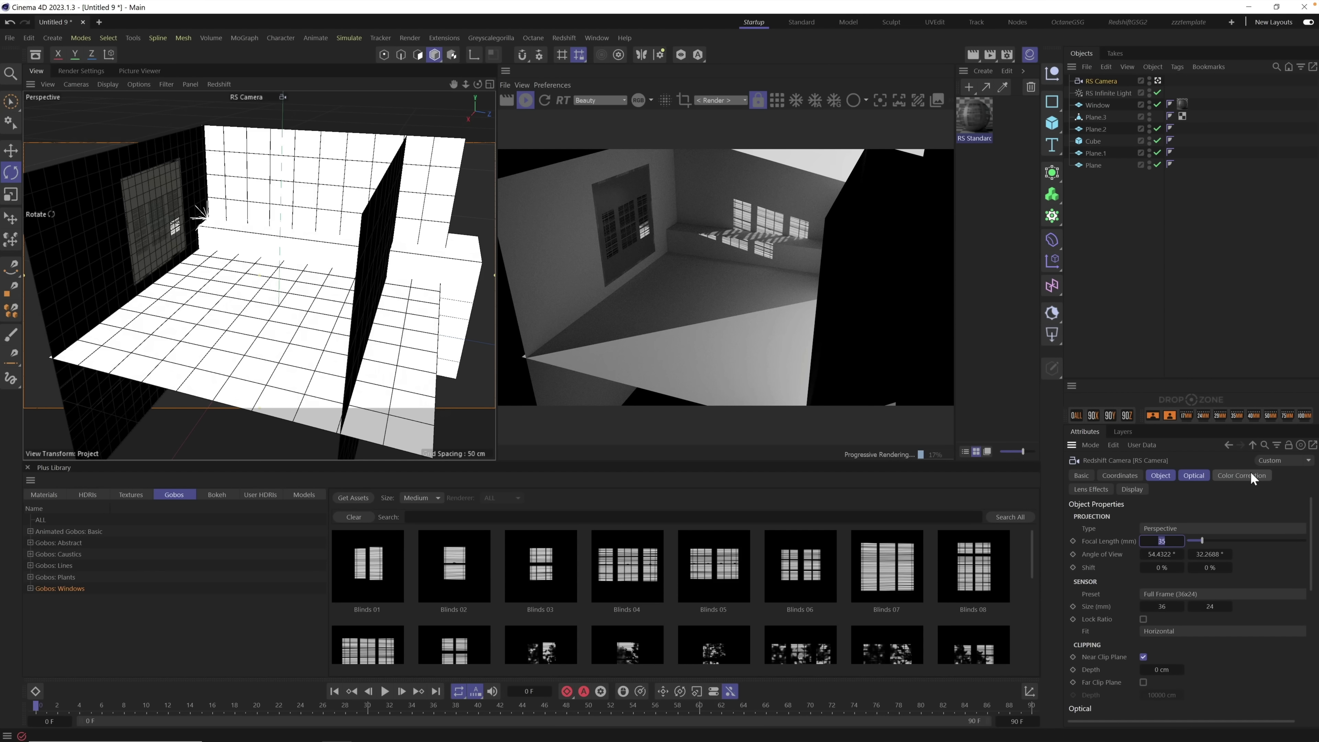
type("80")
key("Return")
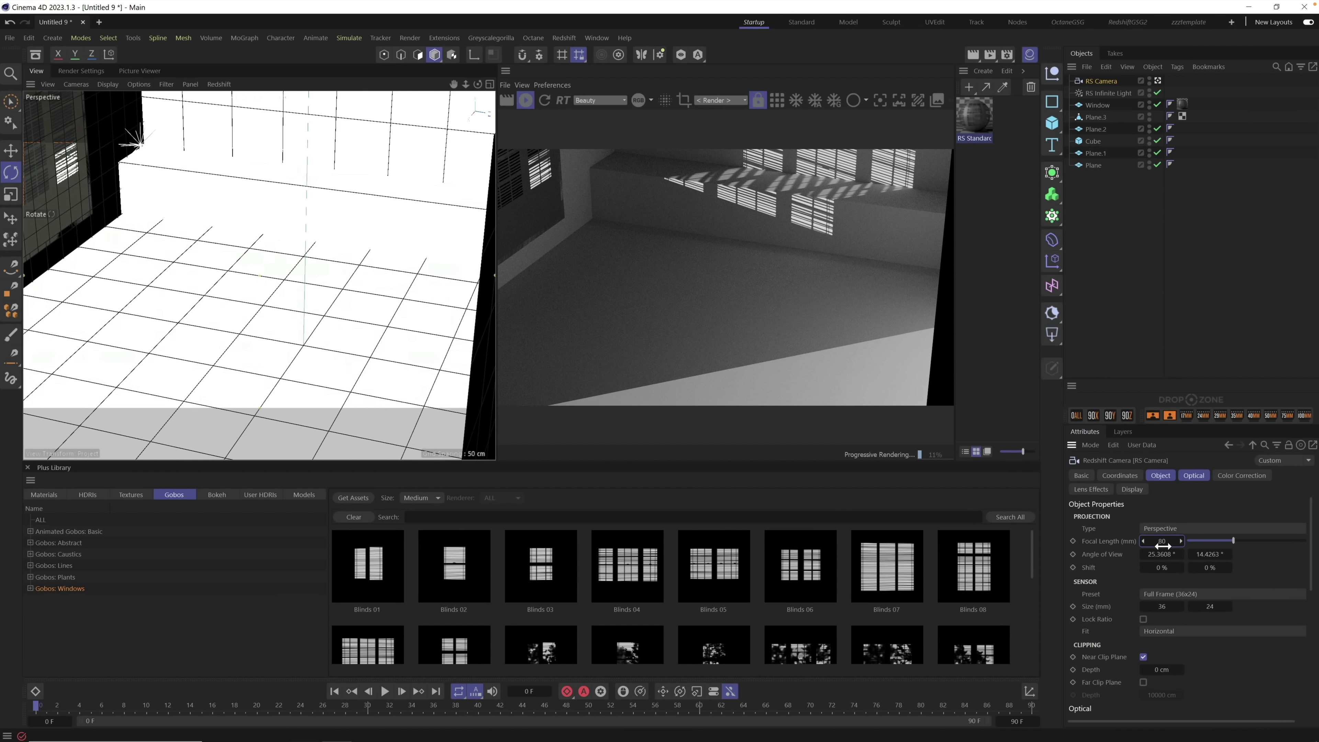
Step: Orbit and zoom the camera to frame the blinds light pattern on the walls
mouse_move(298, 337)
left_mouse_down("alt")
mouse_move(333, 306)
mouse_move(241, 292)
mouse_move(285, 283)
mouse_move(293, 261)
mouse_move(282, 380)
mouse_move(265, 330)
mouse_move(309, 306)
mouse_move(294, 333)
mouse_move(335, 355)
left_mouse_up("alt")
scroll(339, 347, "up", 1)
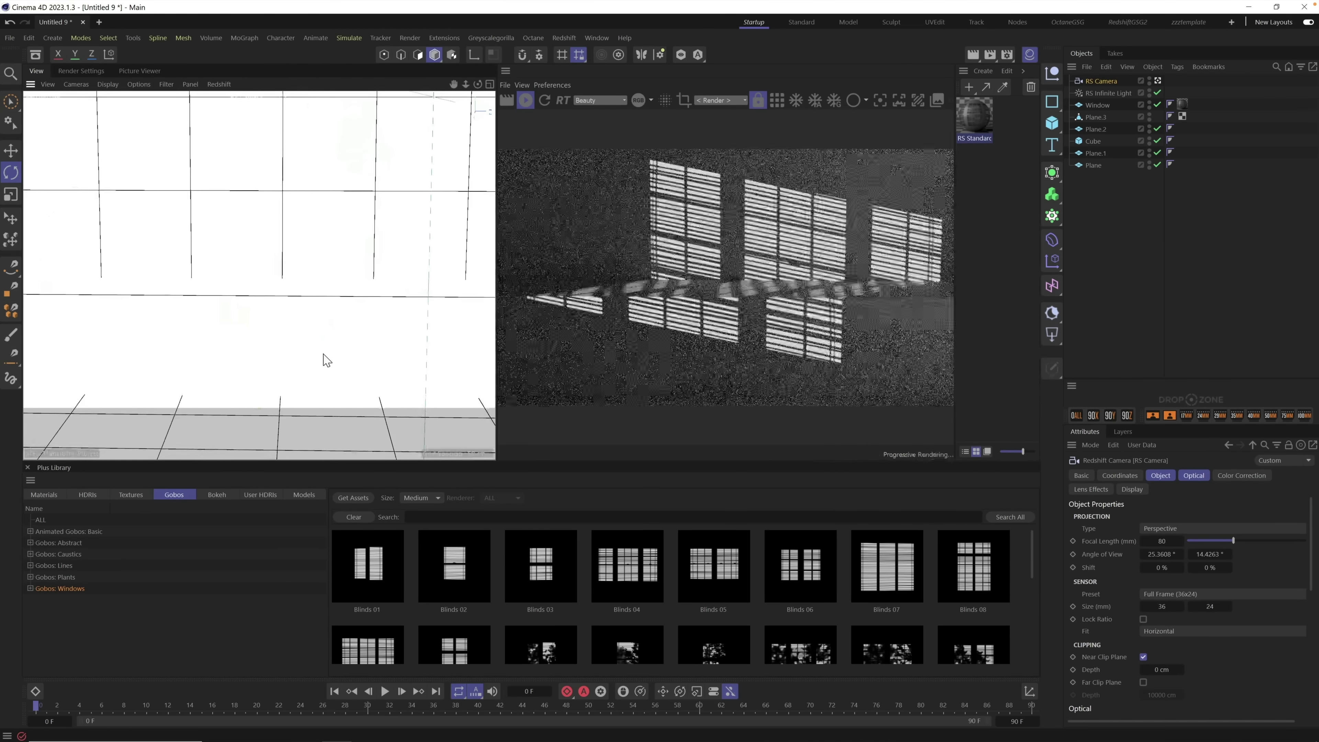
scroll(338, 356, "up", 1)
scroll(337, 356, "up", 1)
scroll(341, 357, "up", 1)
scroll(341, 356, "up", 1)
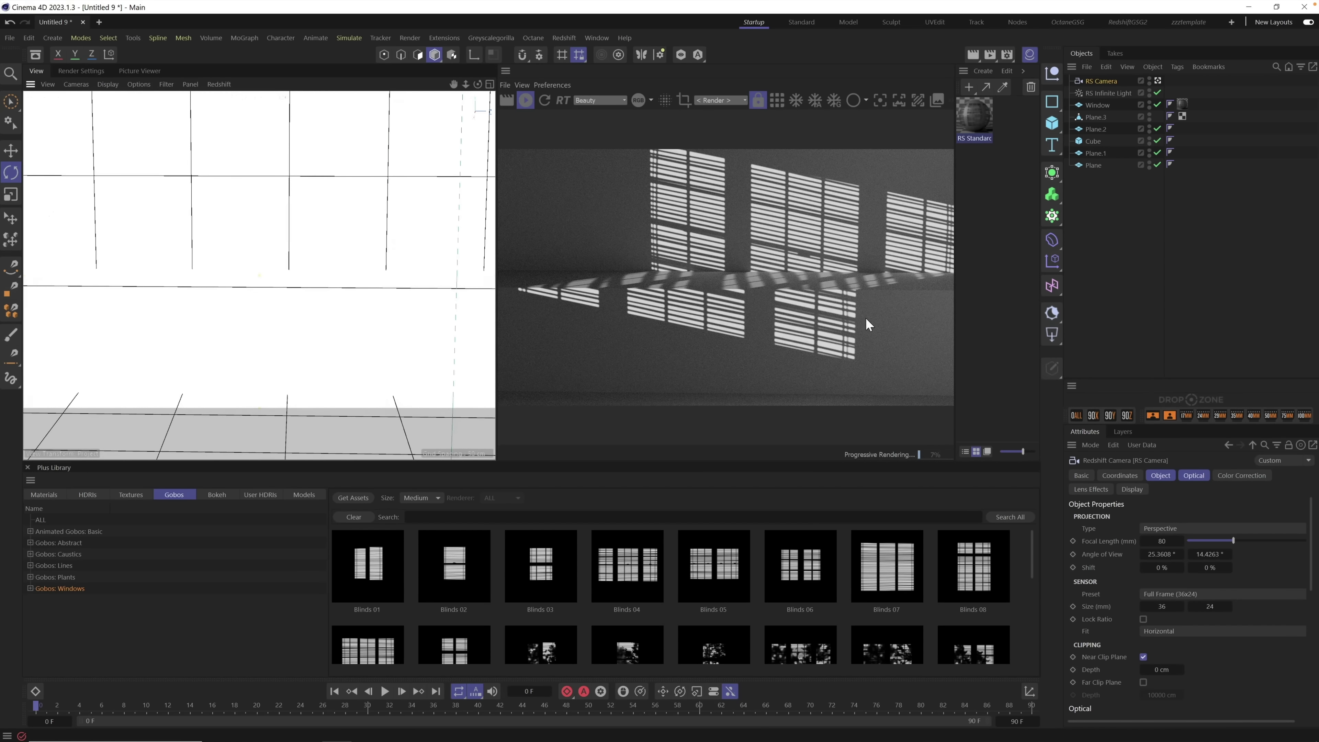
scroll(311, 312, "up", 1)
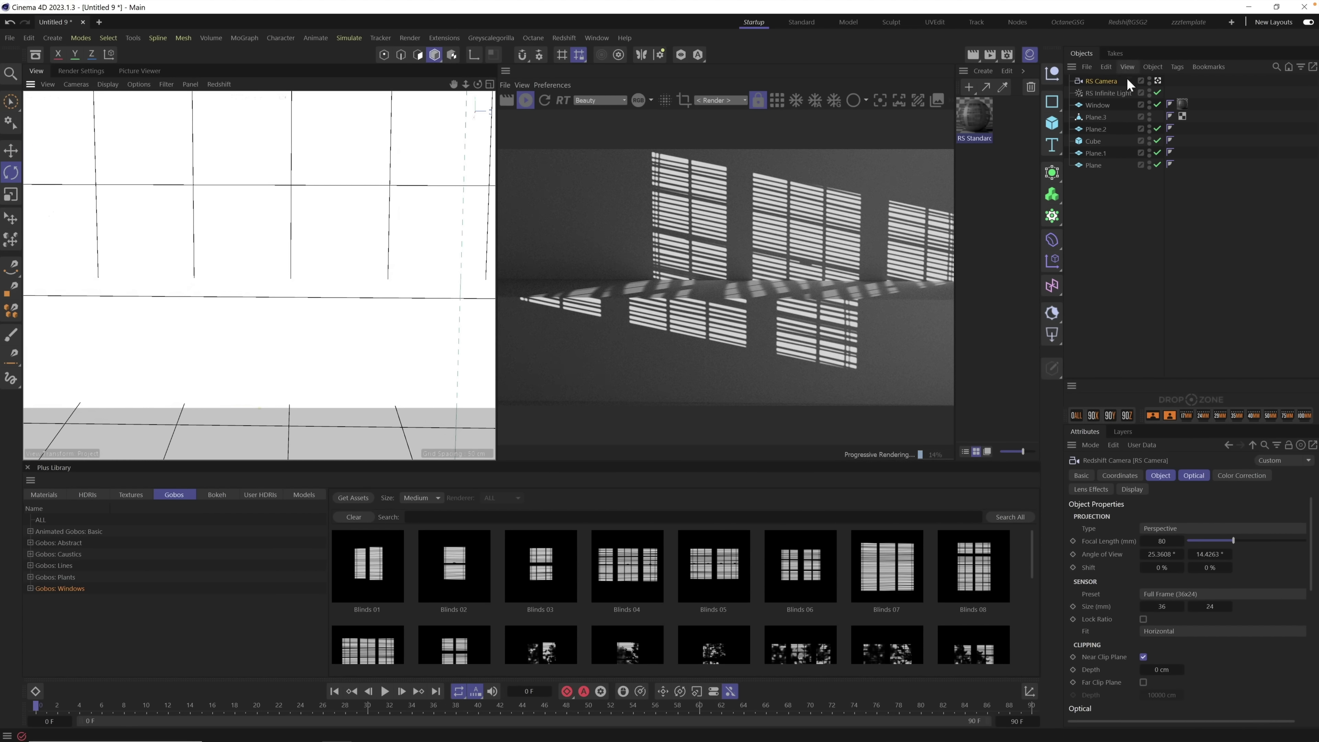
Step: Select the Cube and enable Fillet with a 1 cm radius
left_click(1099, 141)
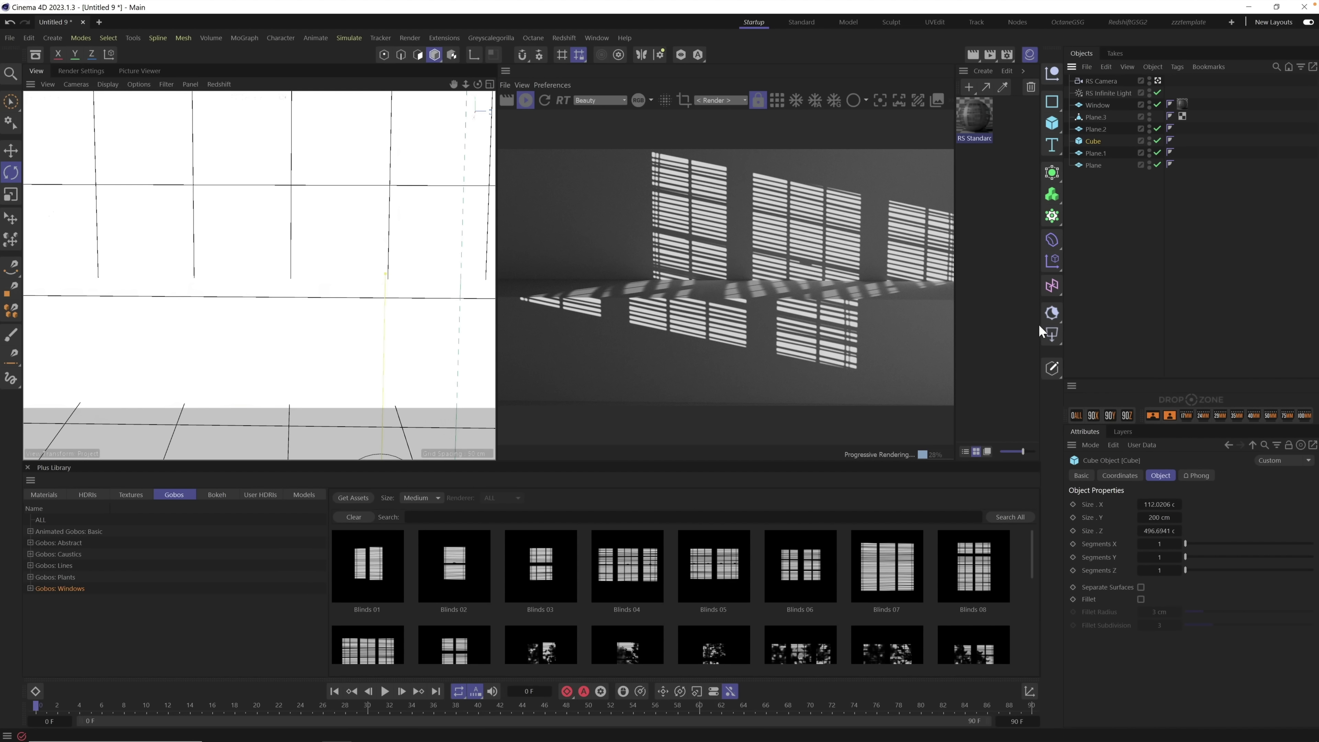
left_click(1141, 599)
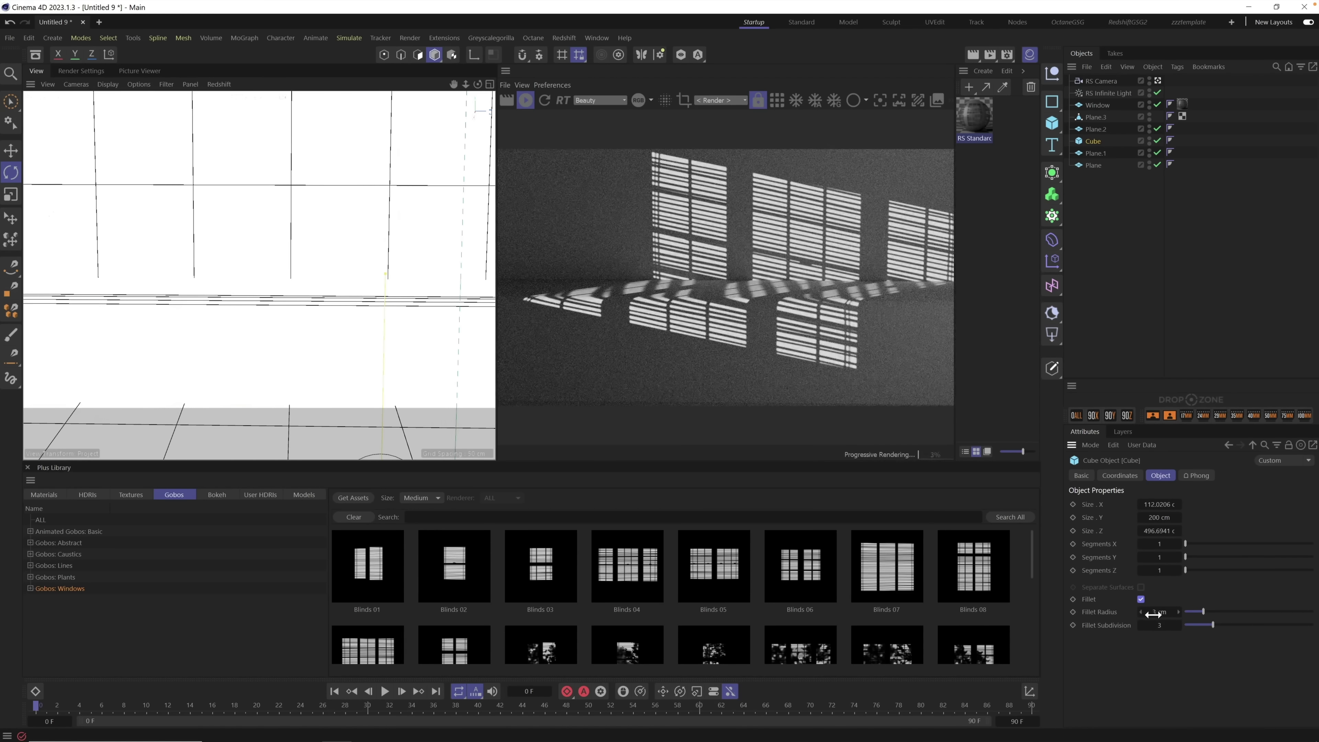
left_click(1169, 612)
type("1")
key("Return")
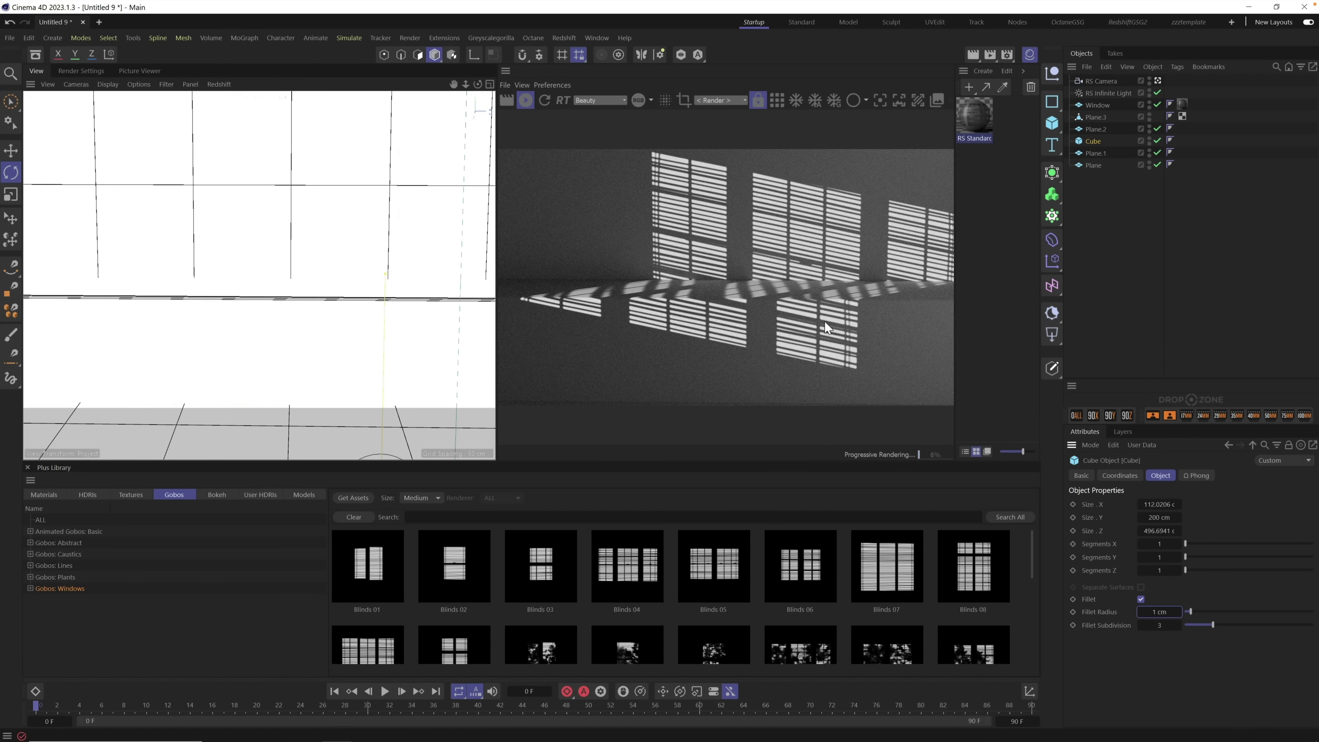
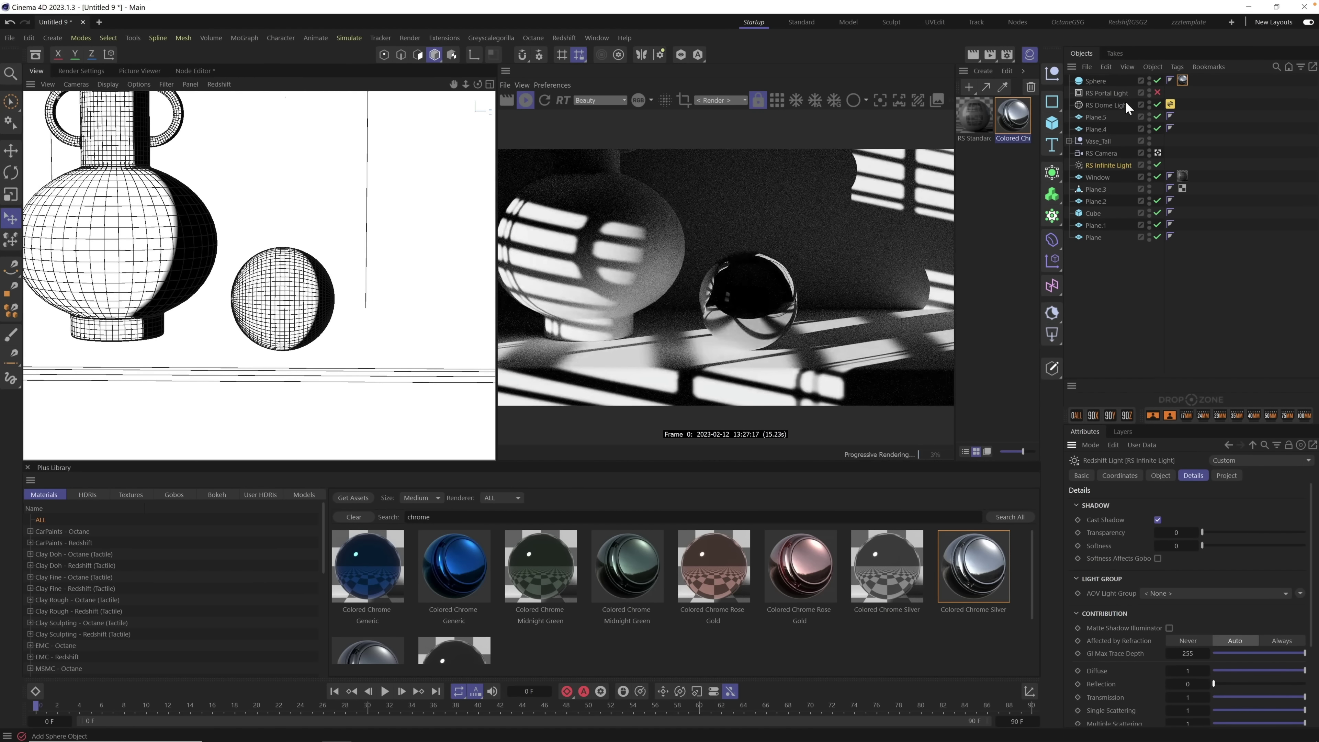
Step: Enable RS Portal Light and pull the camera back to frame the vase, sphere and walls
left_click(1158, 92)
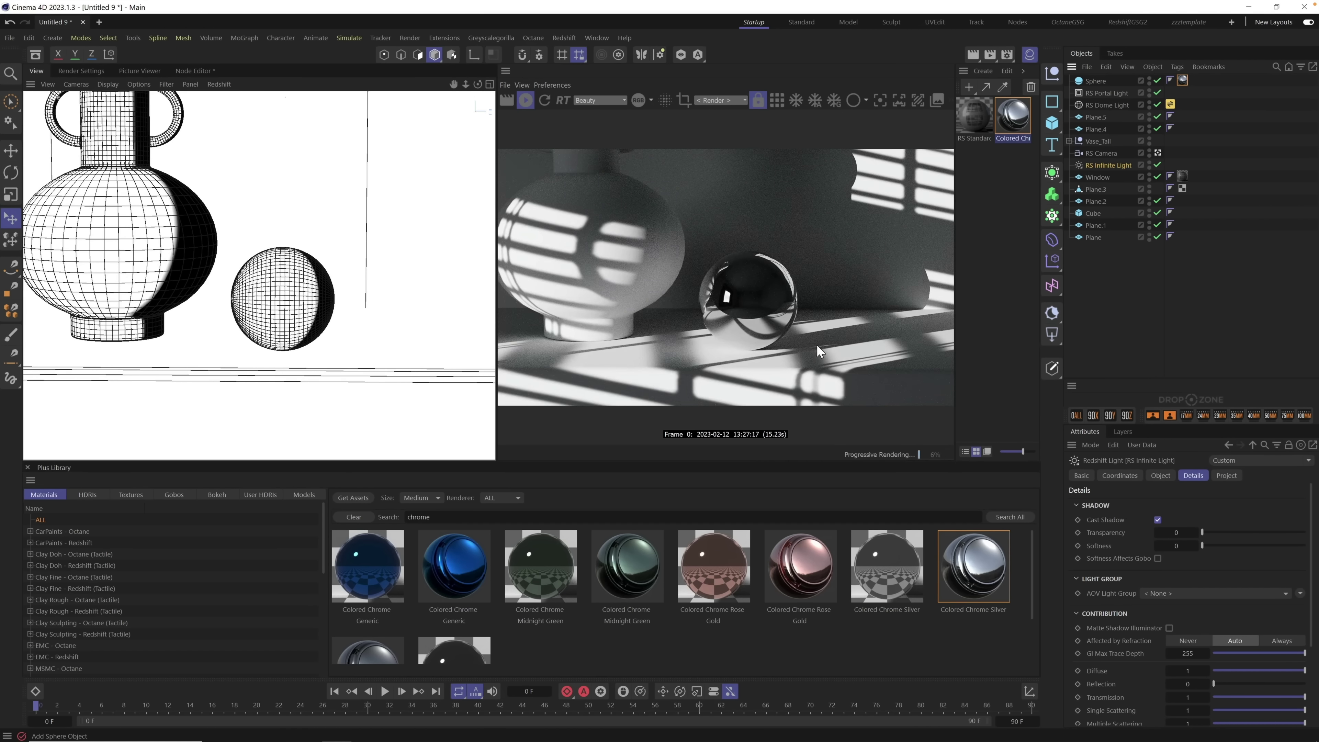
scroll(342, 296, "down", 5)
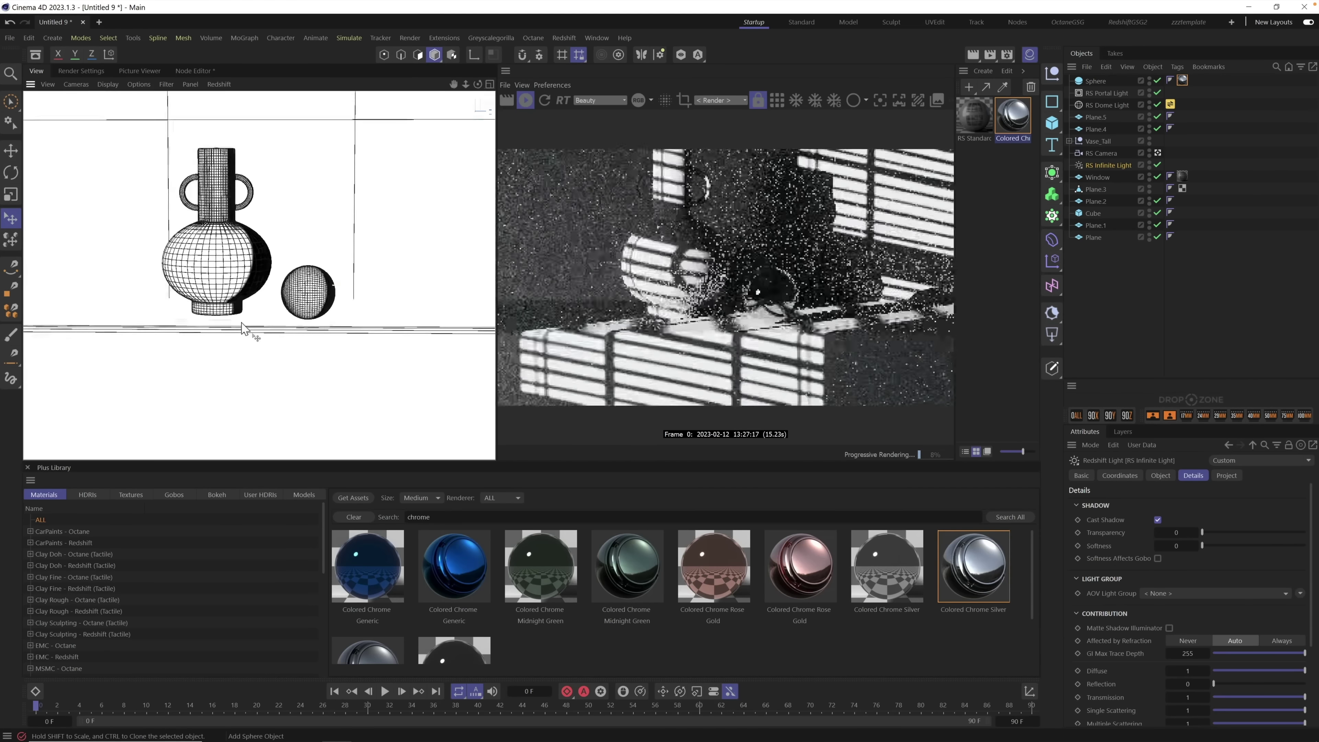
left_click_drag(227, 332, 295, 333, "alt")
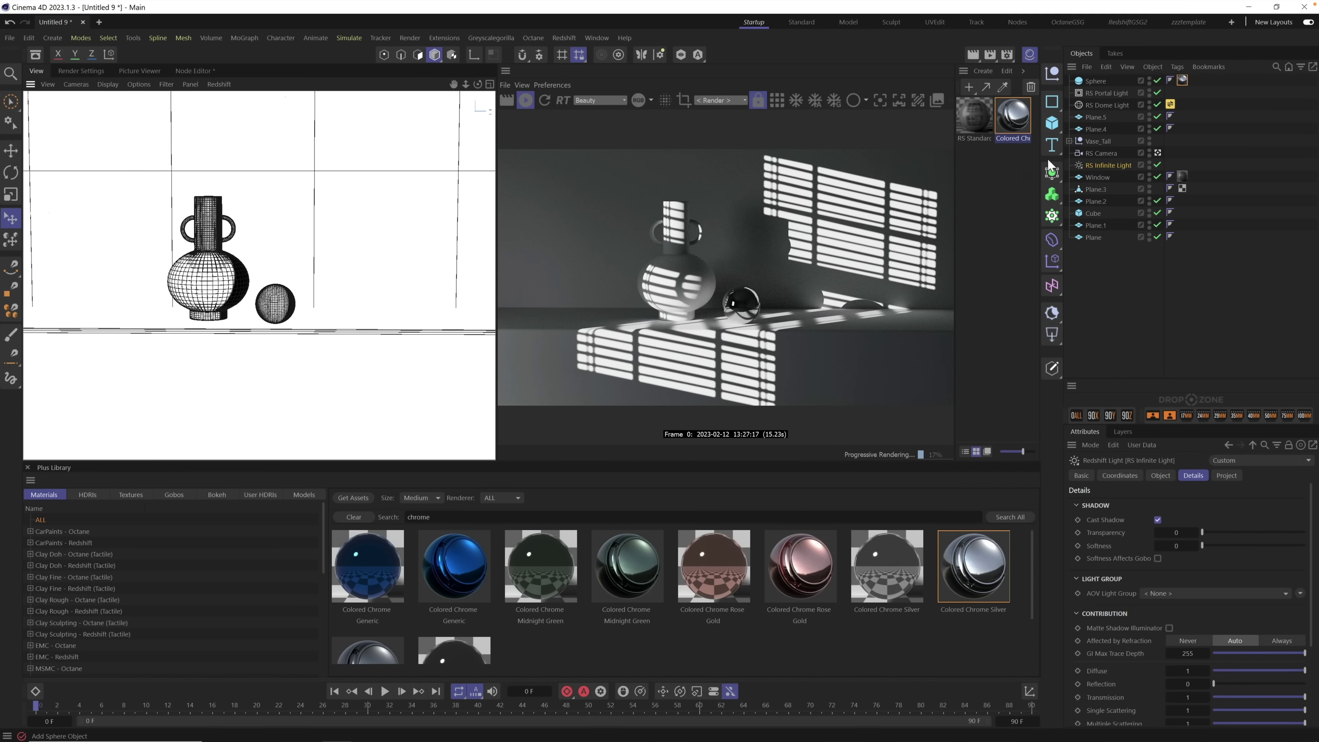
Step: Replace the 'chrome' Plus Library search with 'dry' to find D Dry Wall 04
left_click(984, 73)
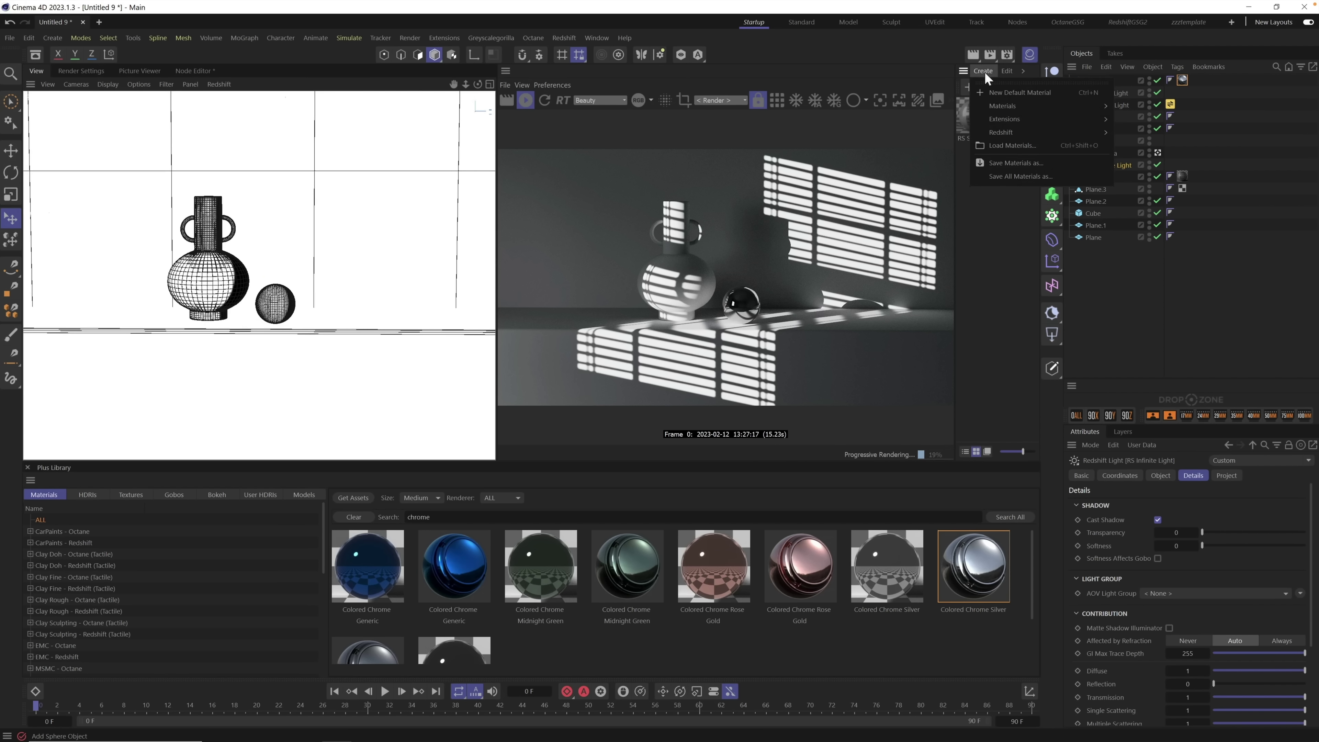
left_click(972, 269)
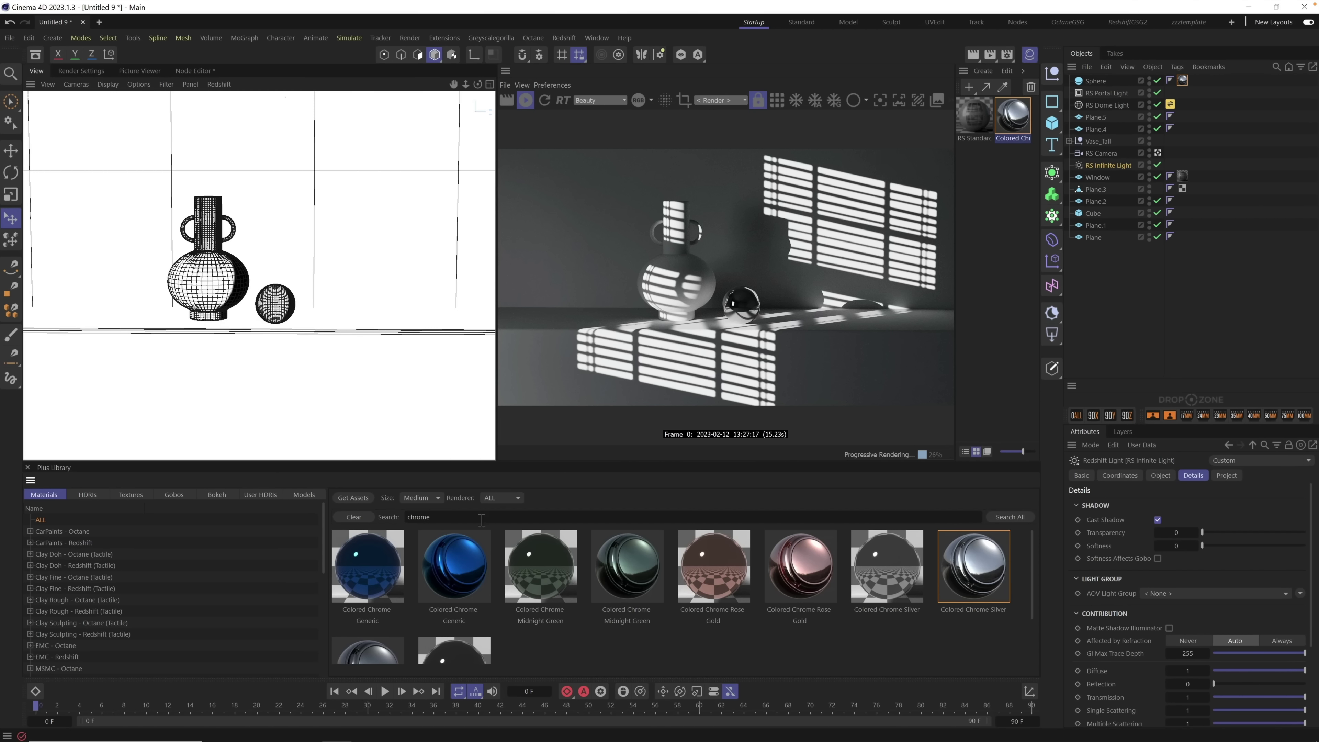
double_click(418, 517)
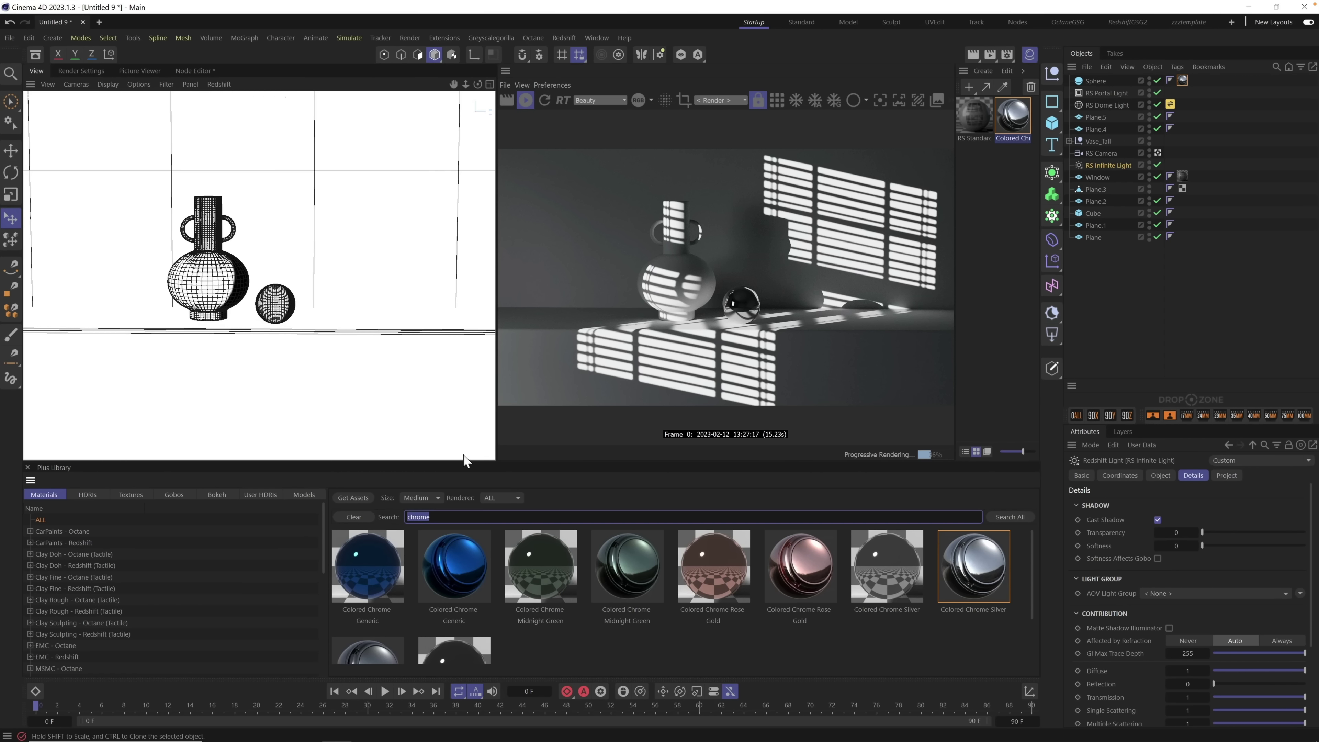
type("dry")
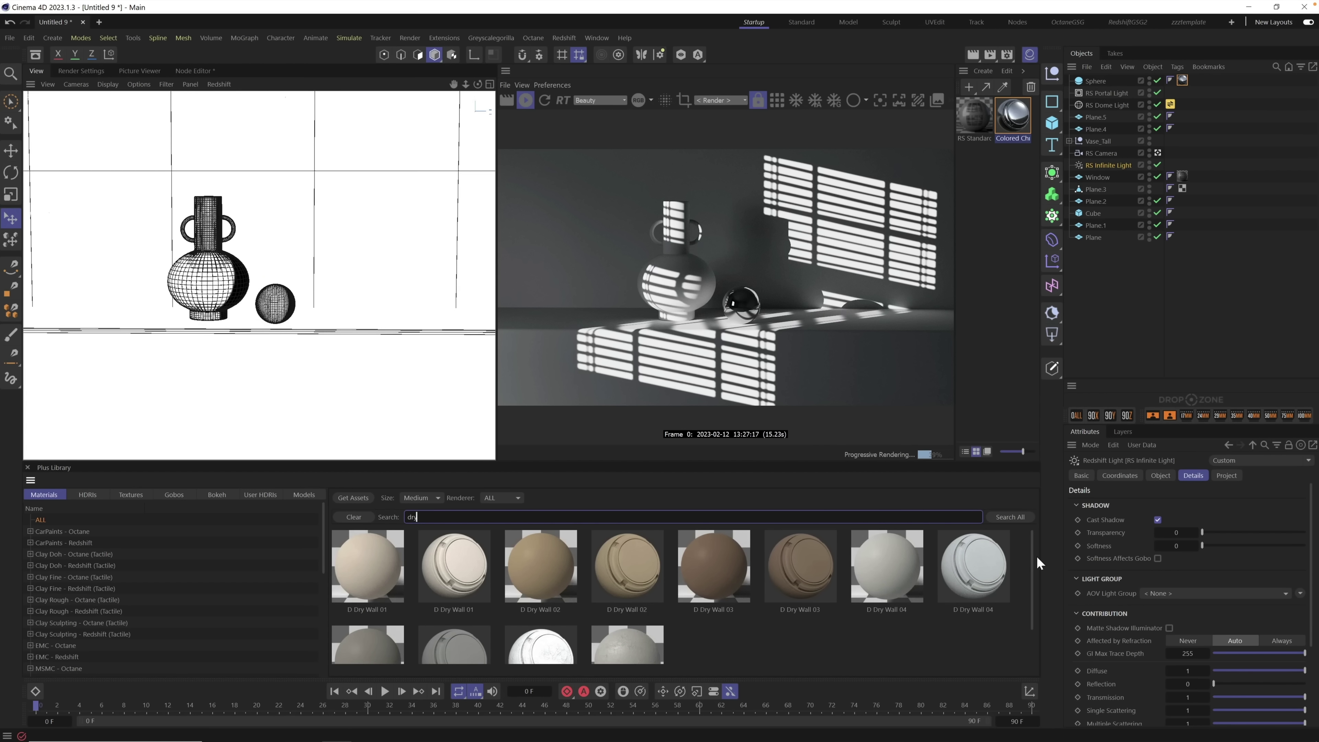
scroll(1036, 566, "down", 2)
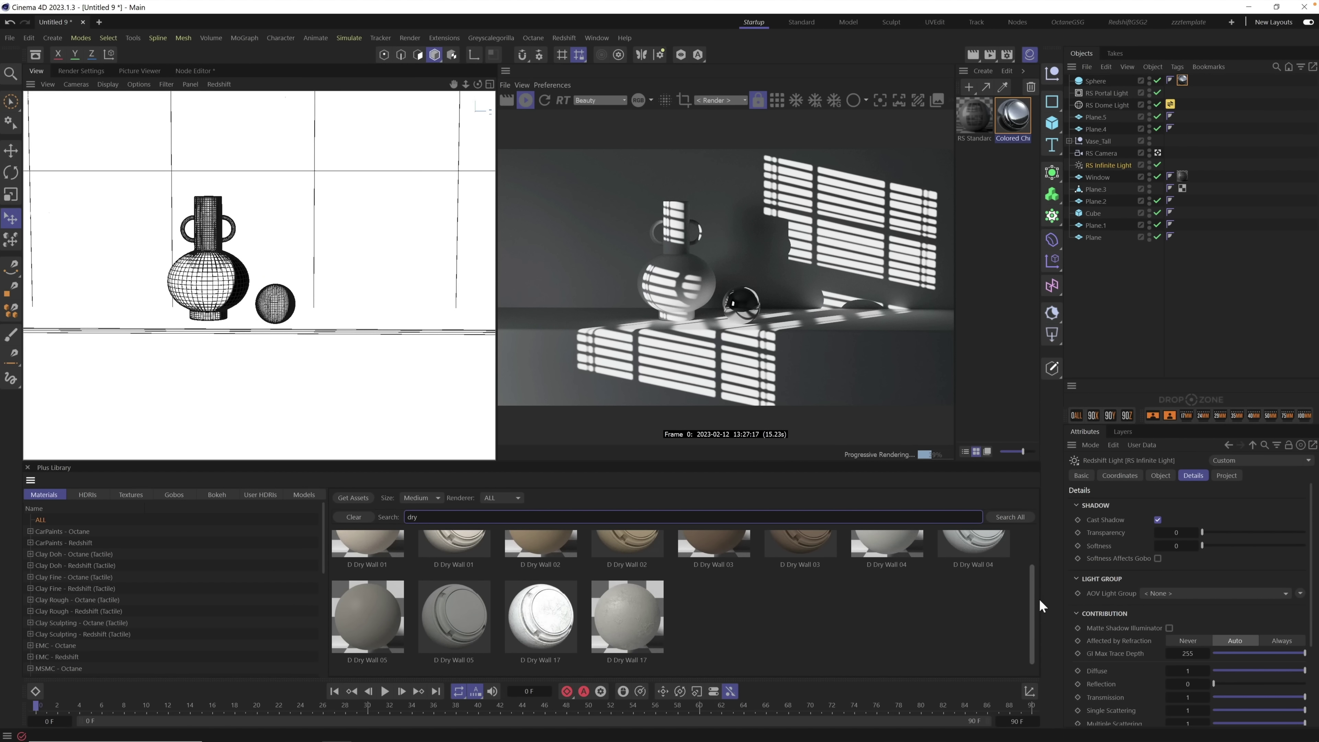
scroll(1038, 571, "up", 2)
Step: Apply D Dry Wall 04 to Plane.5 and copy its material tag onto Plane.4
left_click_drag(982, 575, 1109, 166)
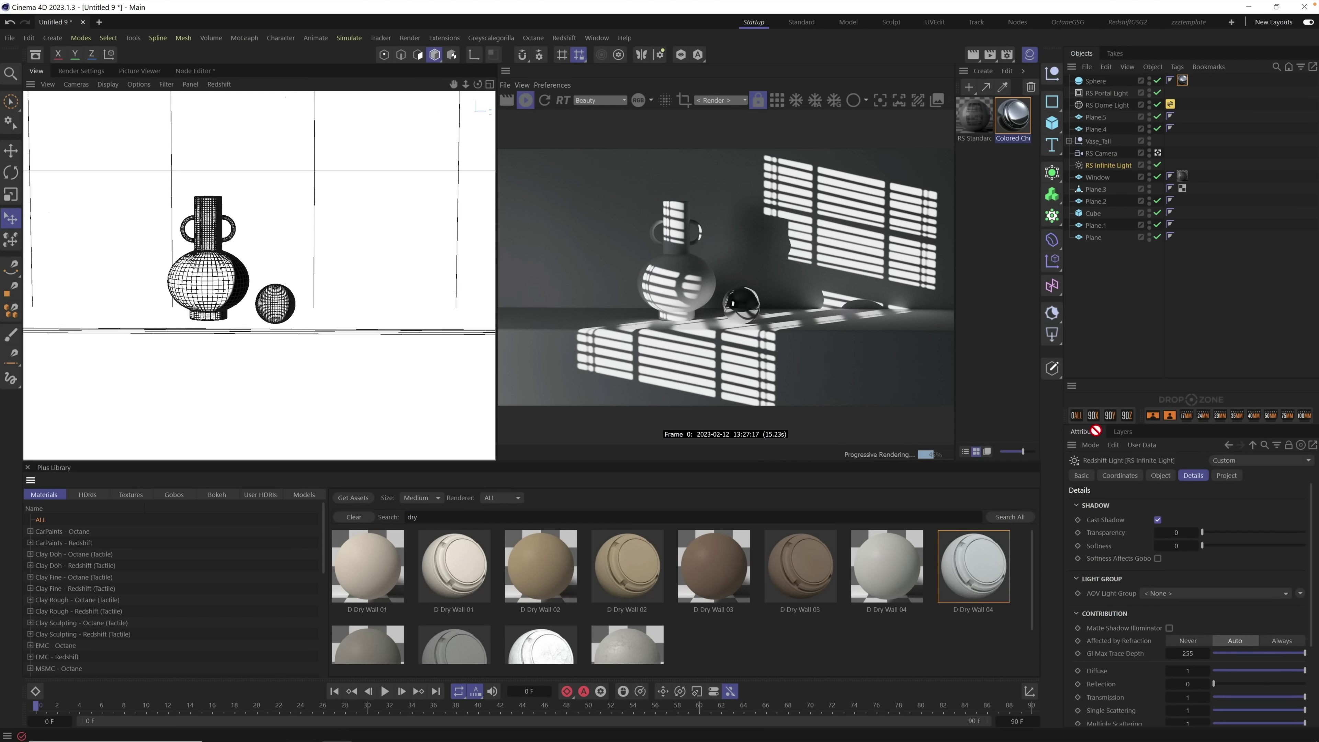
left_click_drag(1102, 119, 1097, 119)
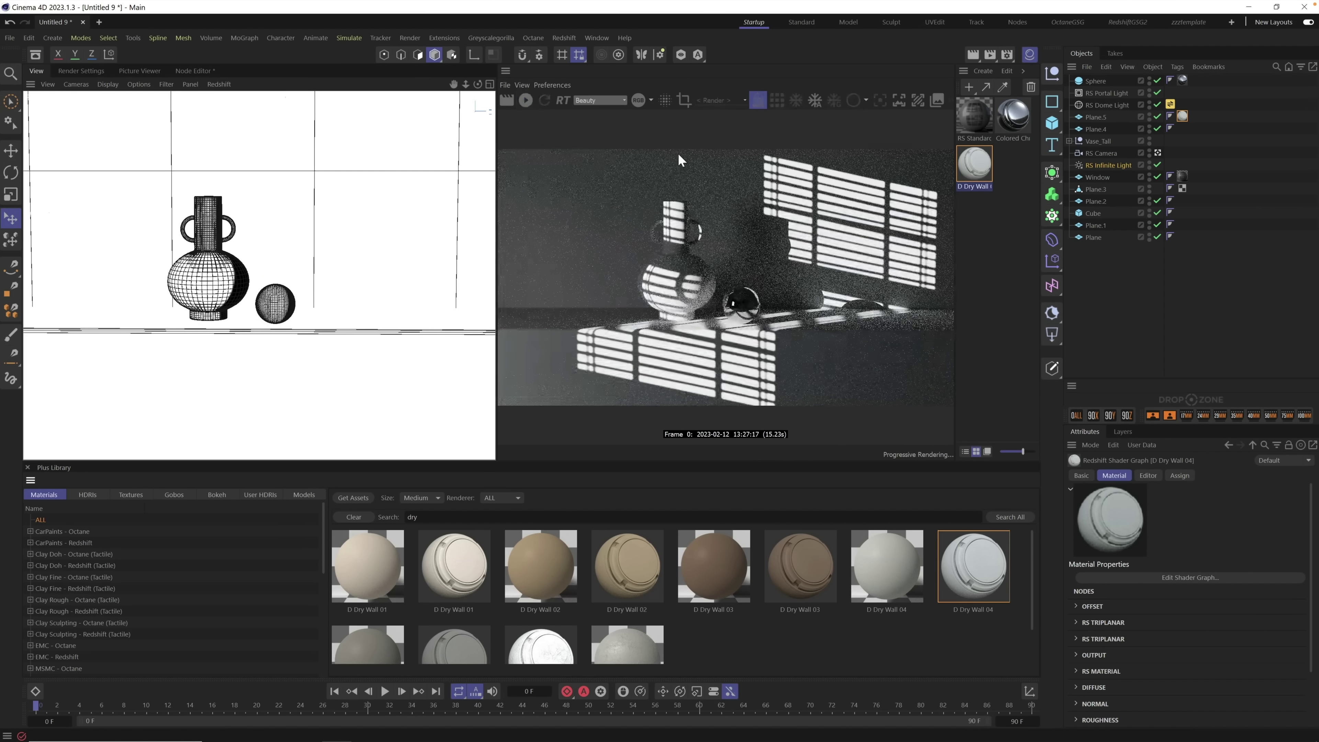
mouse_move(1185, 120)
left_mouse_down("ctrl")
mouse_move(1192, 193)
mouse_move(1193, 127)
left_mouse_up("ctrl")
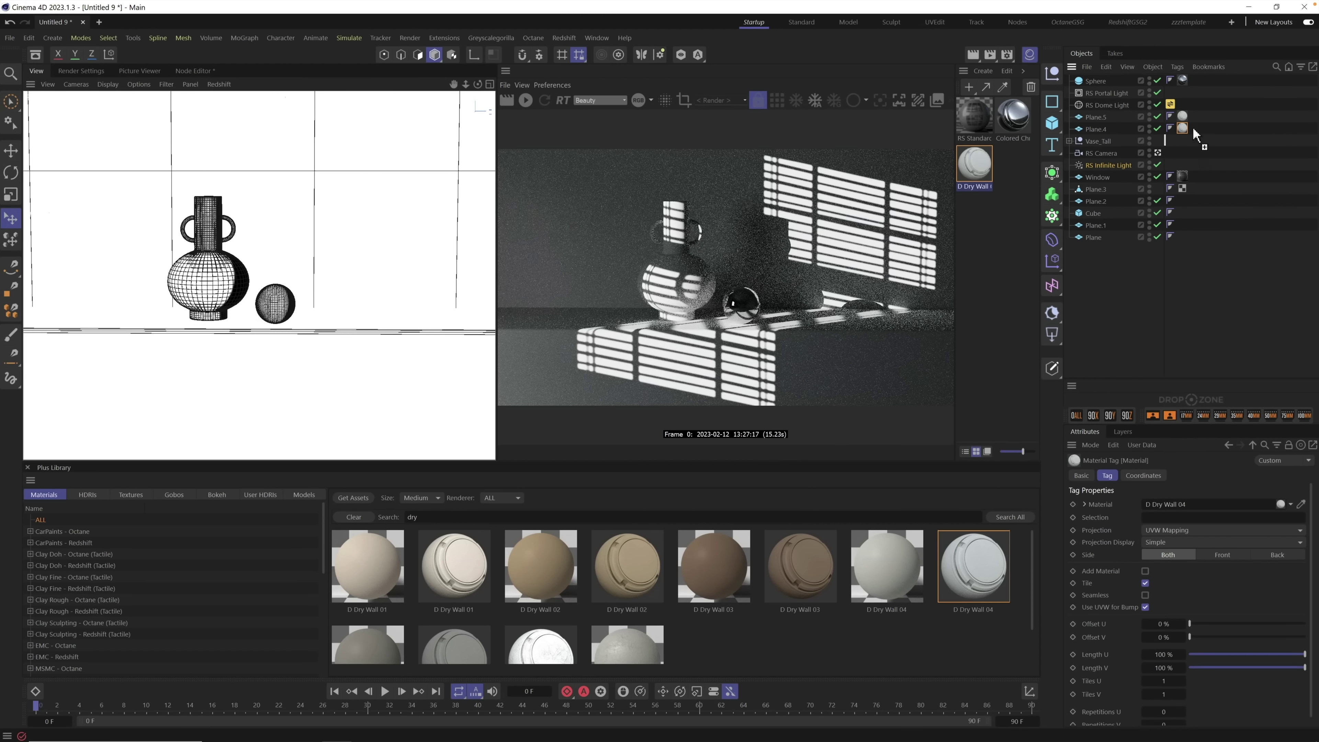
Step: Add a Null and nest the Cube and Plane through Plane.5 under it
left_click(1053, 77)
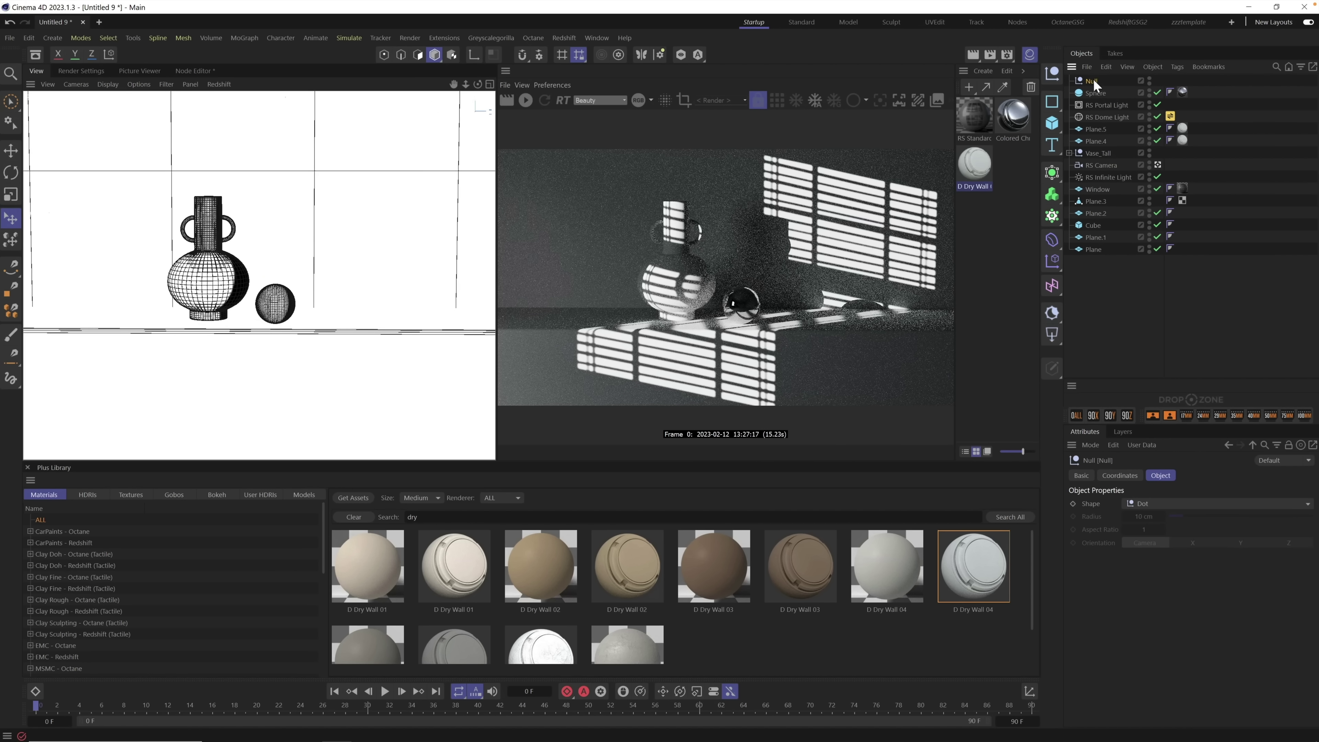
left_click_drag(1094, 86, 1113, 288)
left_click(1095, 237)
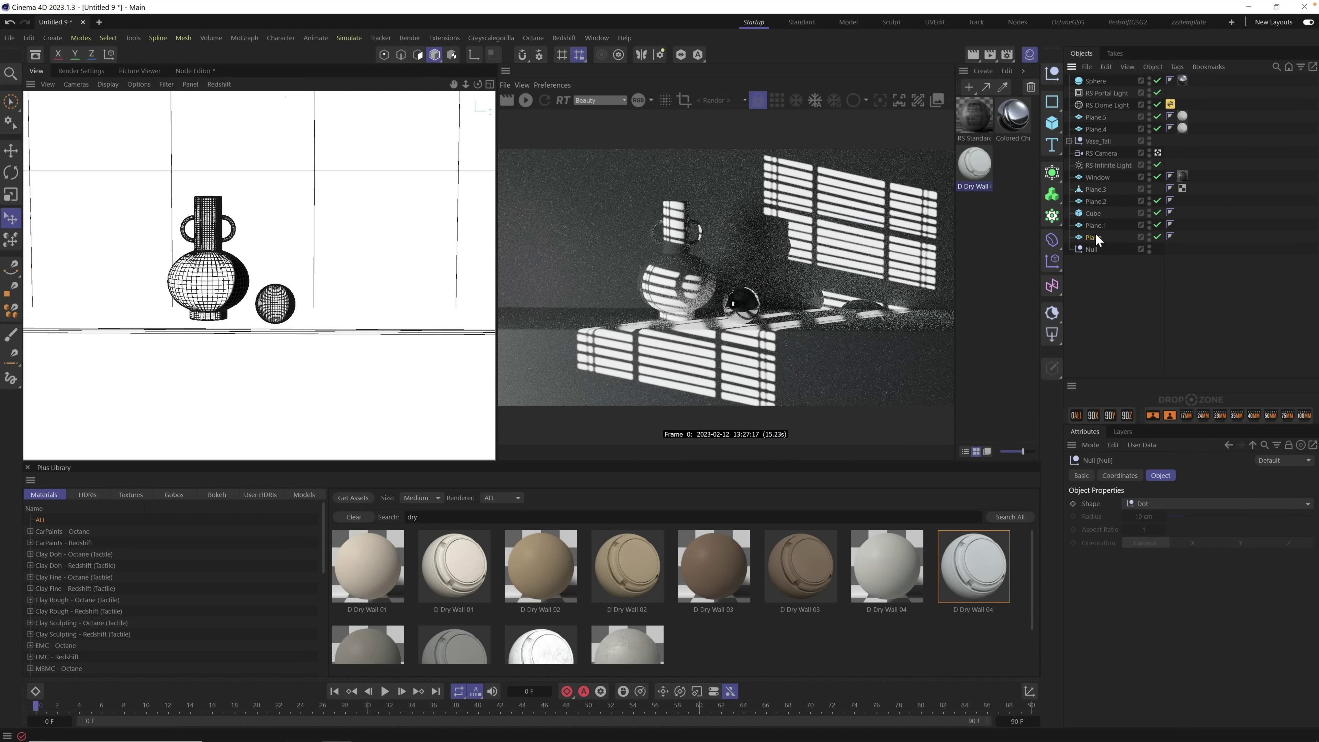
left_click(1093, 213, "shift")
left_click_drag(1097, 253, 1097, 252)
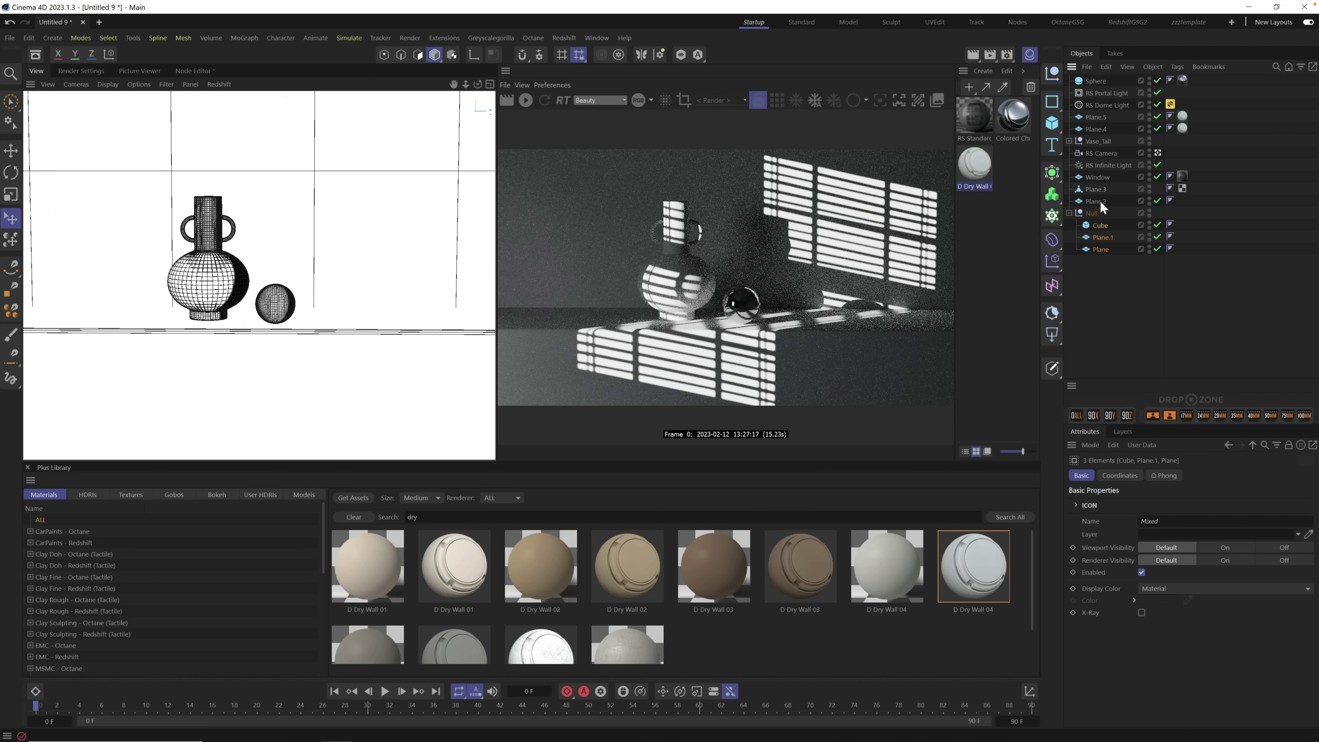
left_click_drag(1098, 200, 1101, 257)
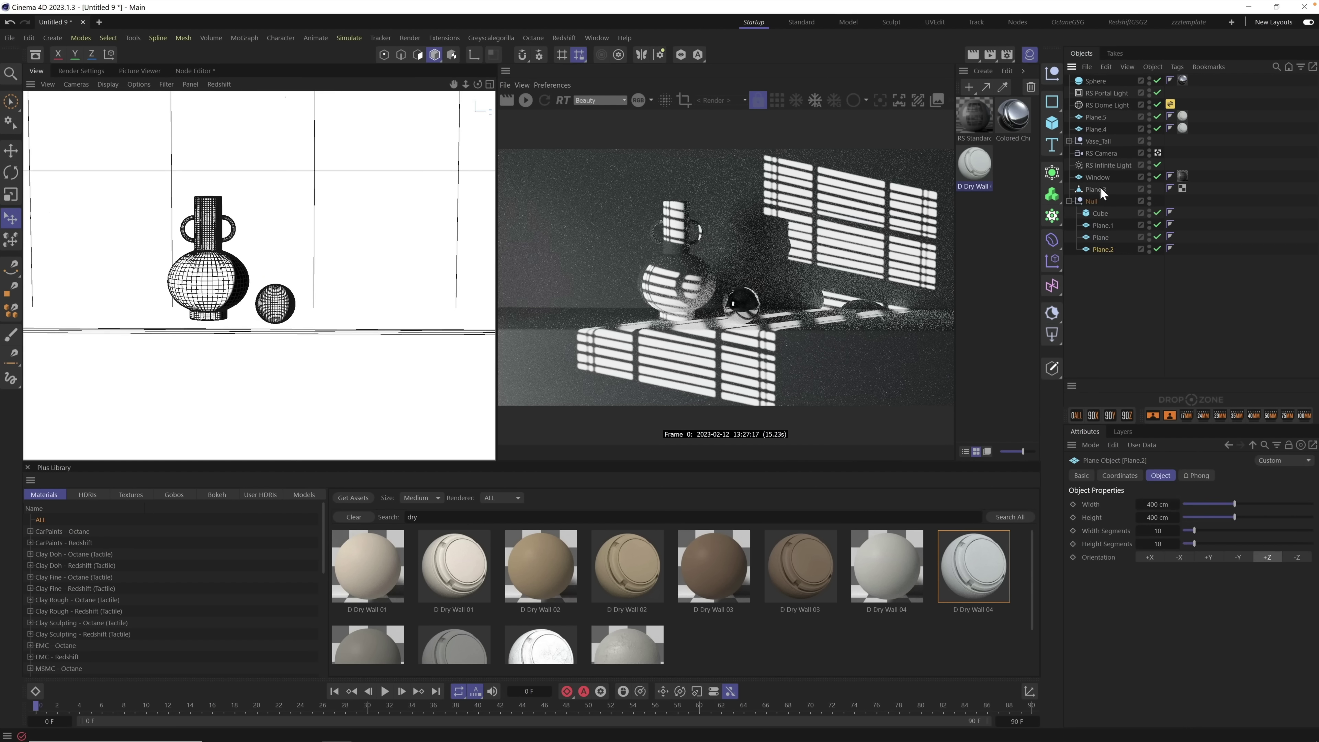
left_click_drag(1101, 191, 1104, 211)
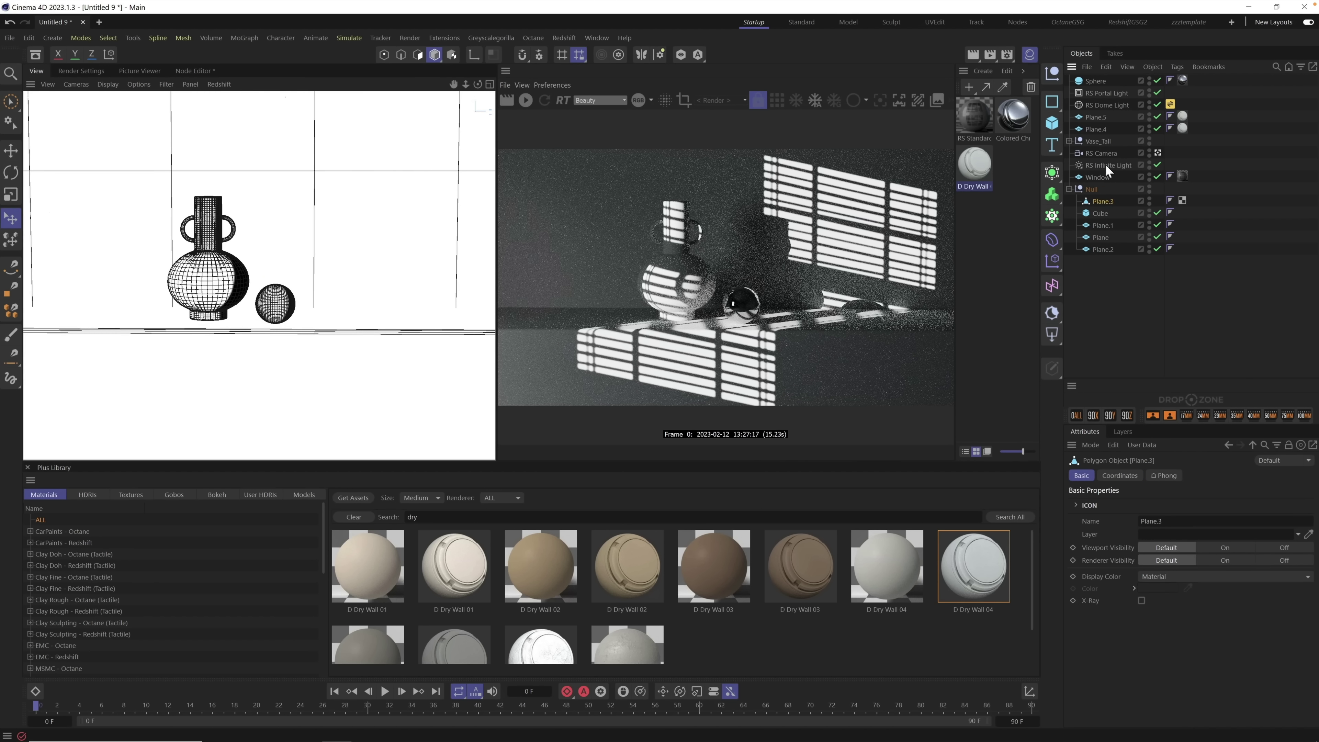
left_click(1097, 127)
left_click_drag(1104, 128, 1106, 231)
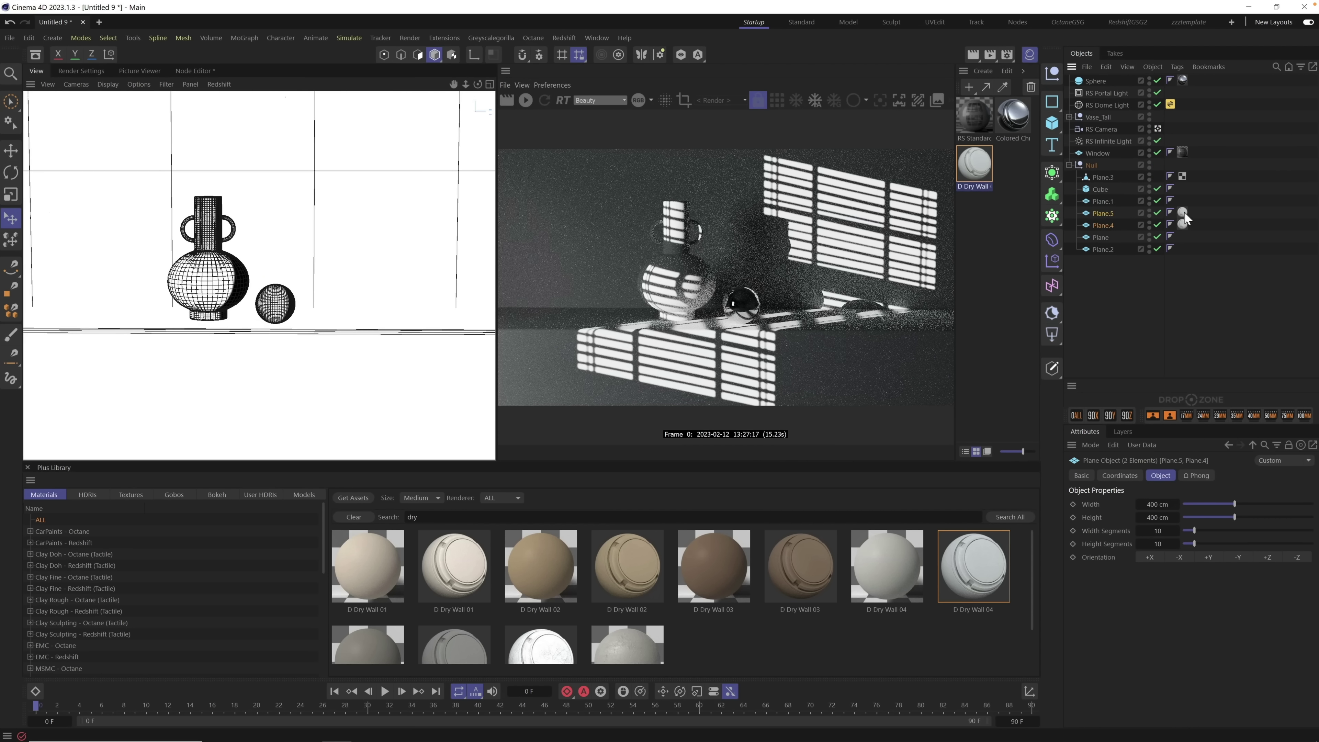
Step: Move the D Dry Wall 04 tag onto the Null and delete the leftover tag on Plane.4
left_click_drag(1197, 175, 1197, 163)
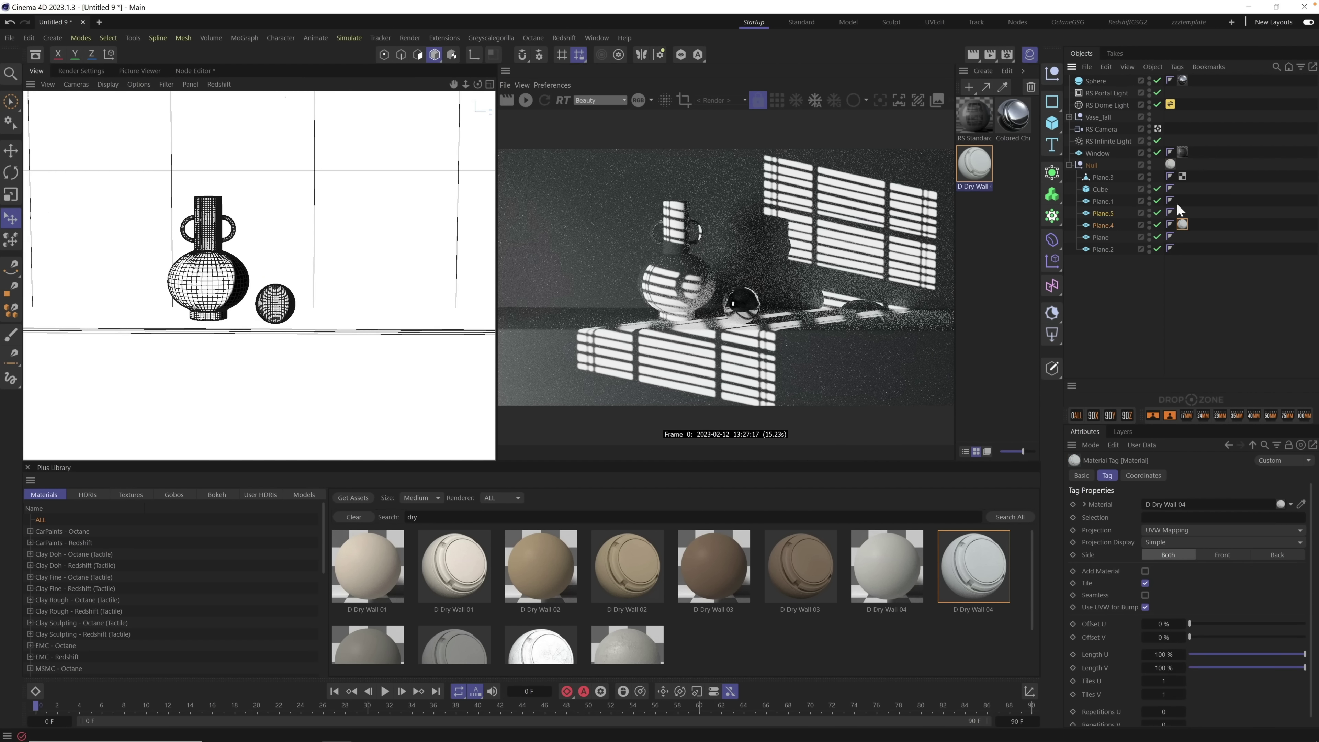
key("Delete")
left_click(526, 99)
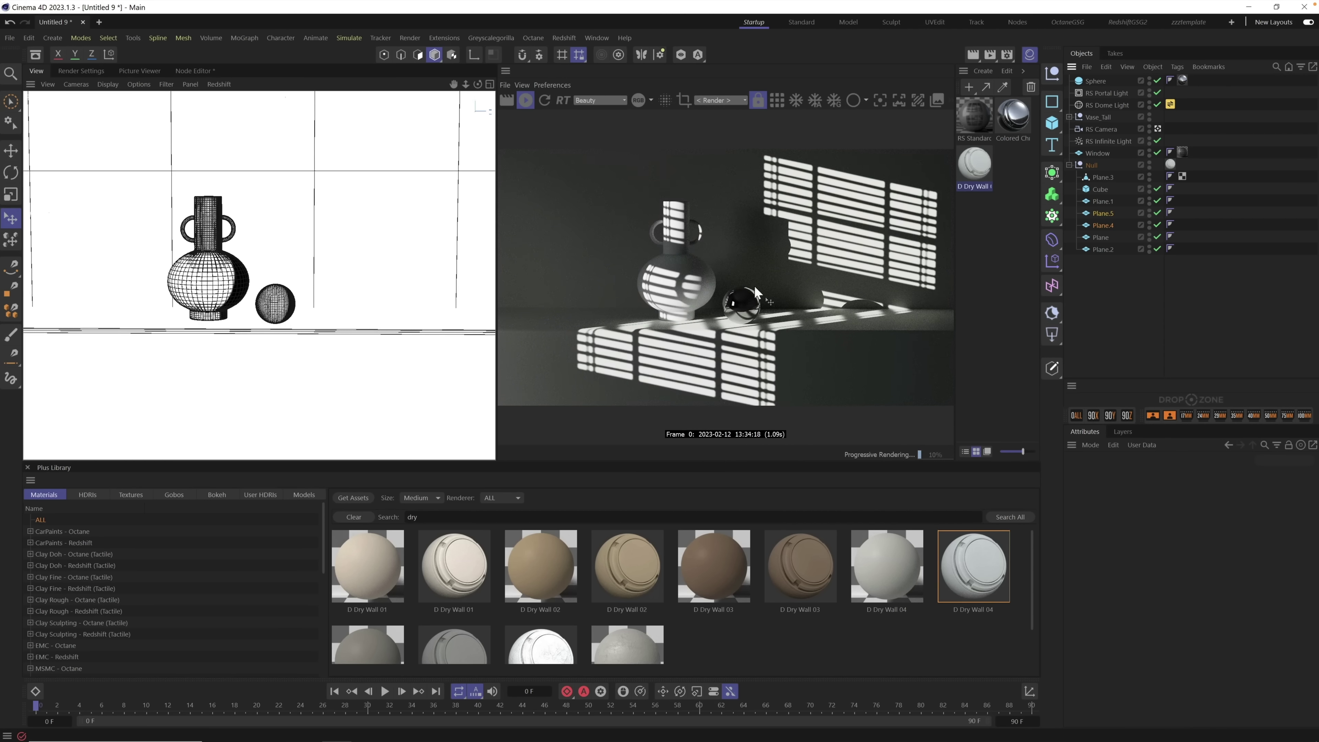
Step: Drag Clay Rough Earthenware 04 from Clay Rough - Redshift (Tactile) onto Vase_Tall
left_click(43, 521)
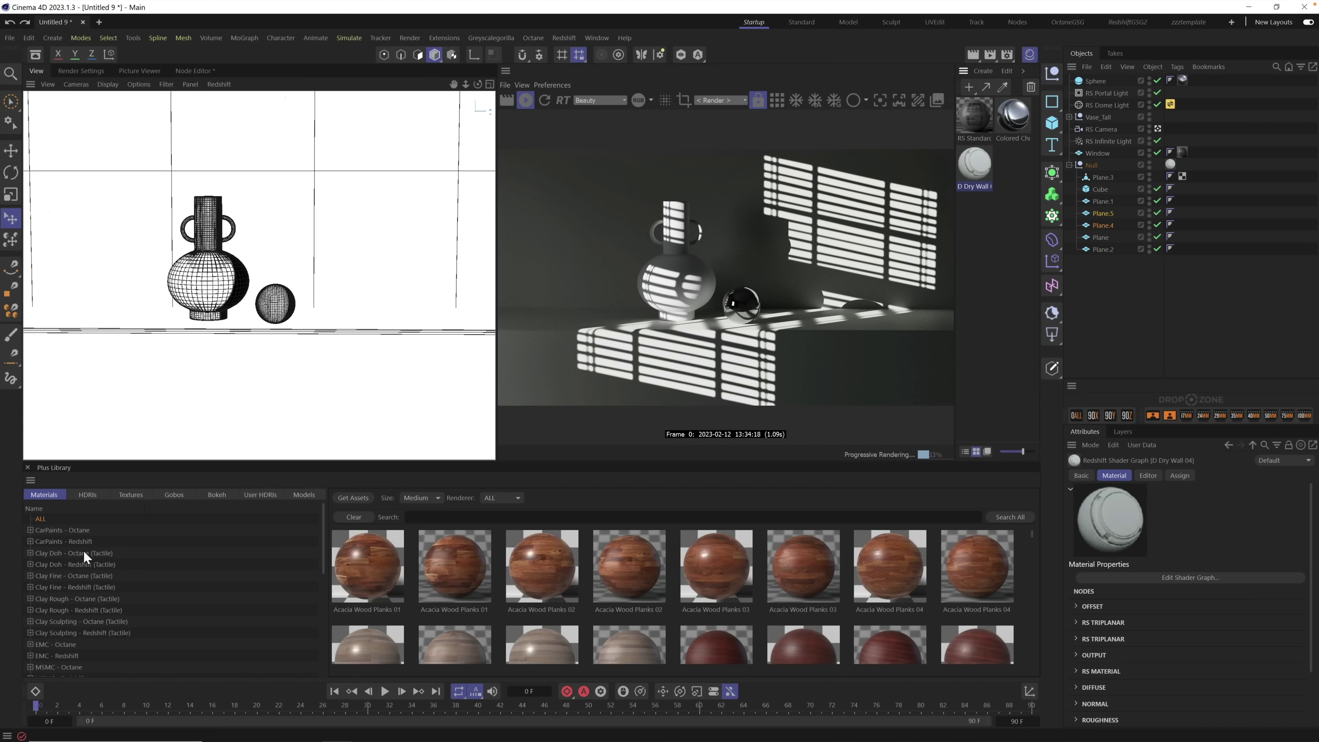
left_click(81, 586)
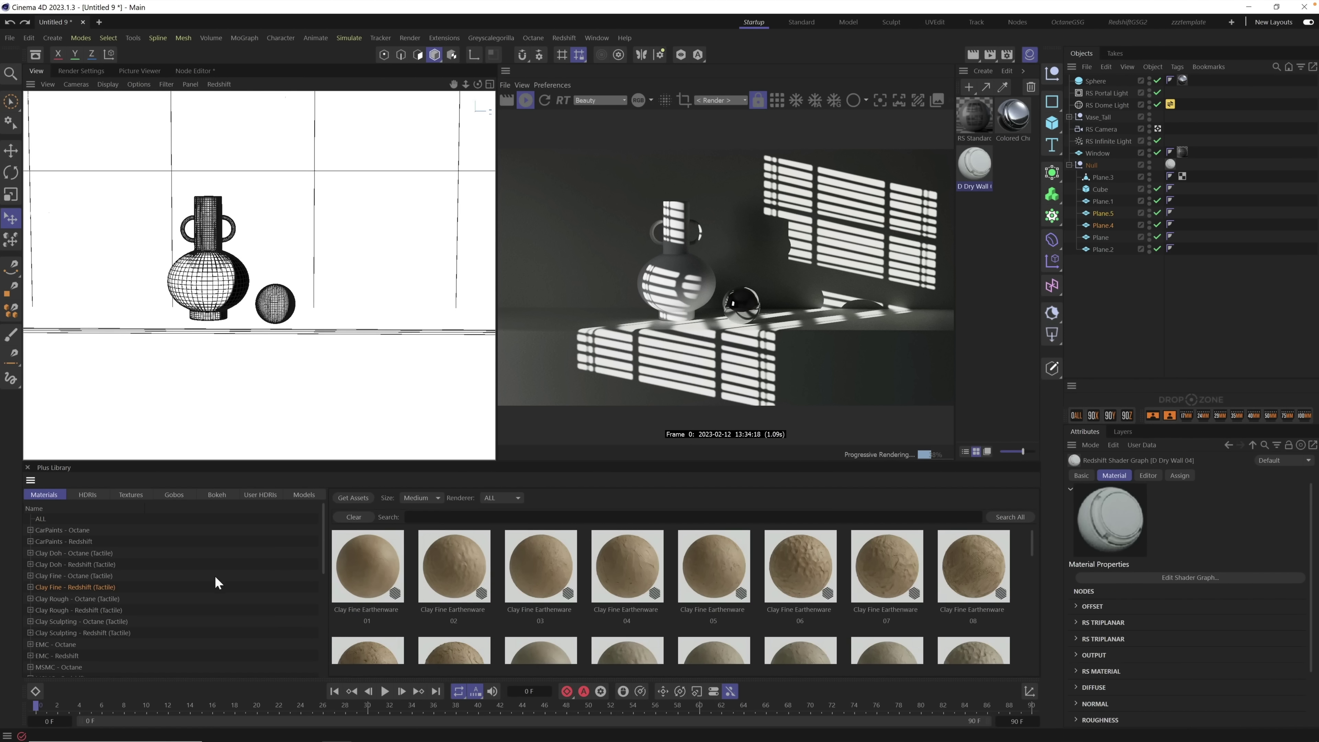
left_click(93, 610)
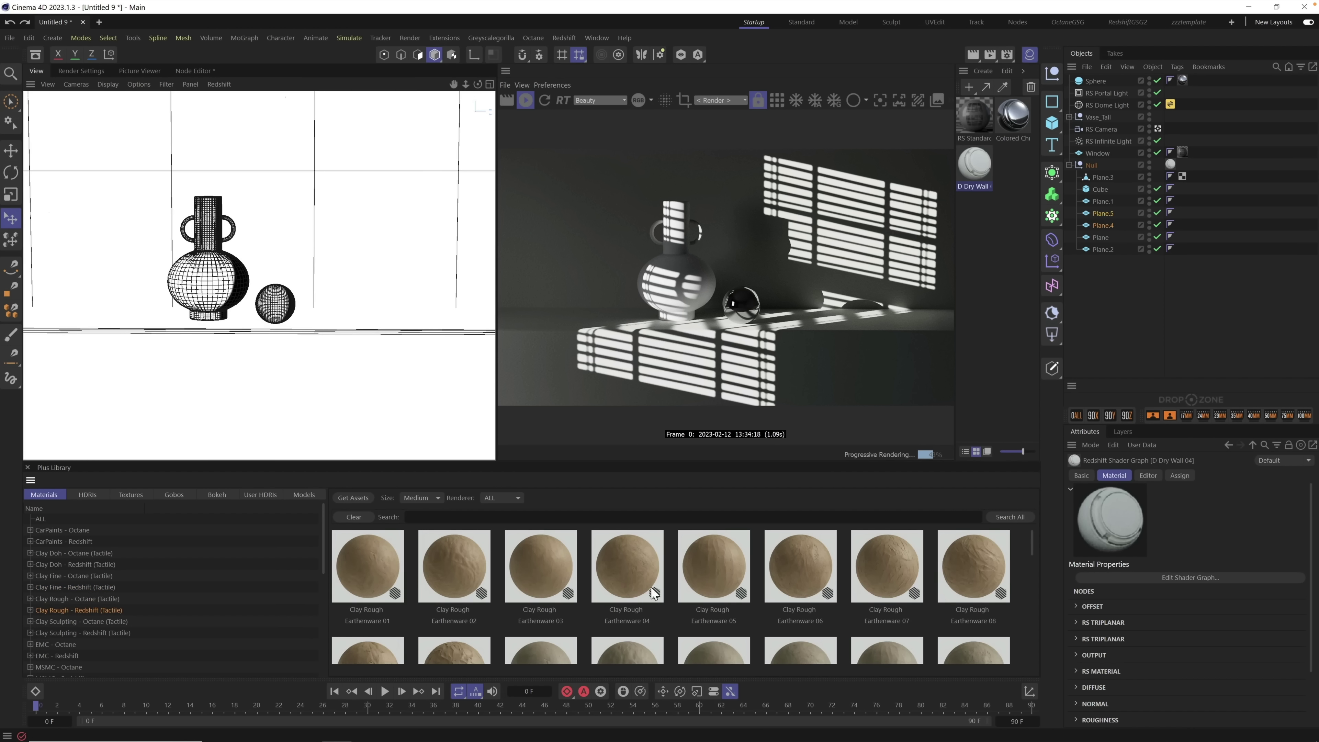
left_click_drag(623, 568, 1095, 116)
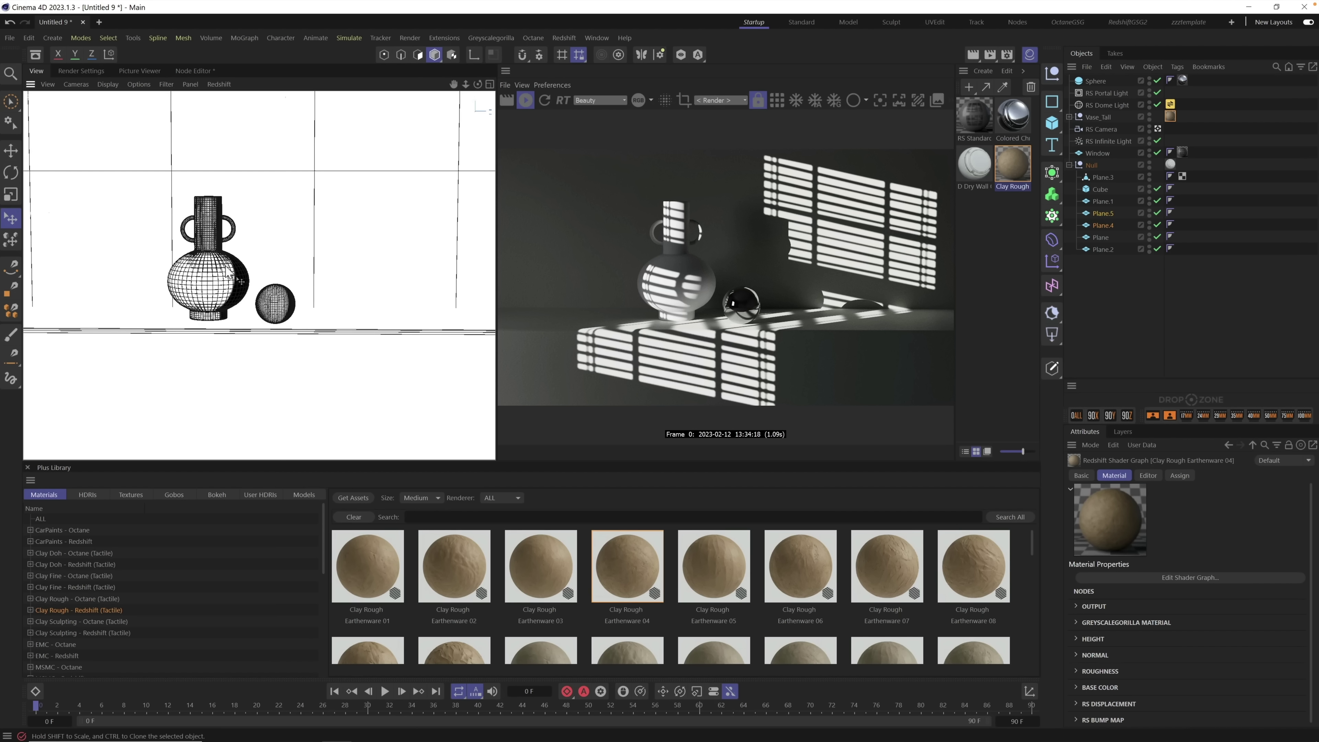
scroll(215, 281, "up", 1)
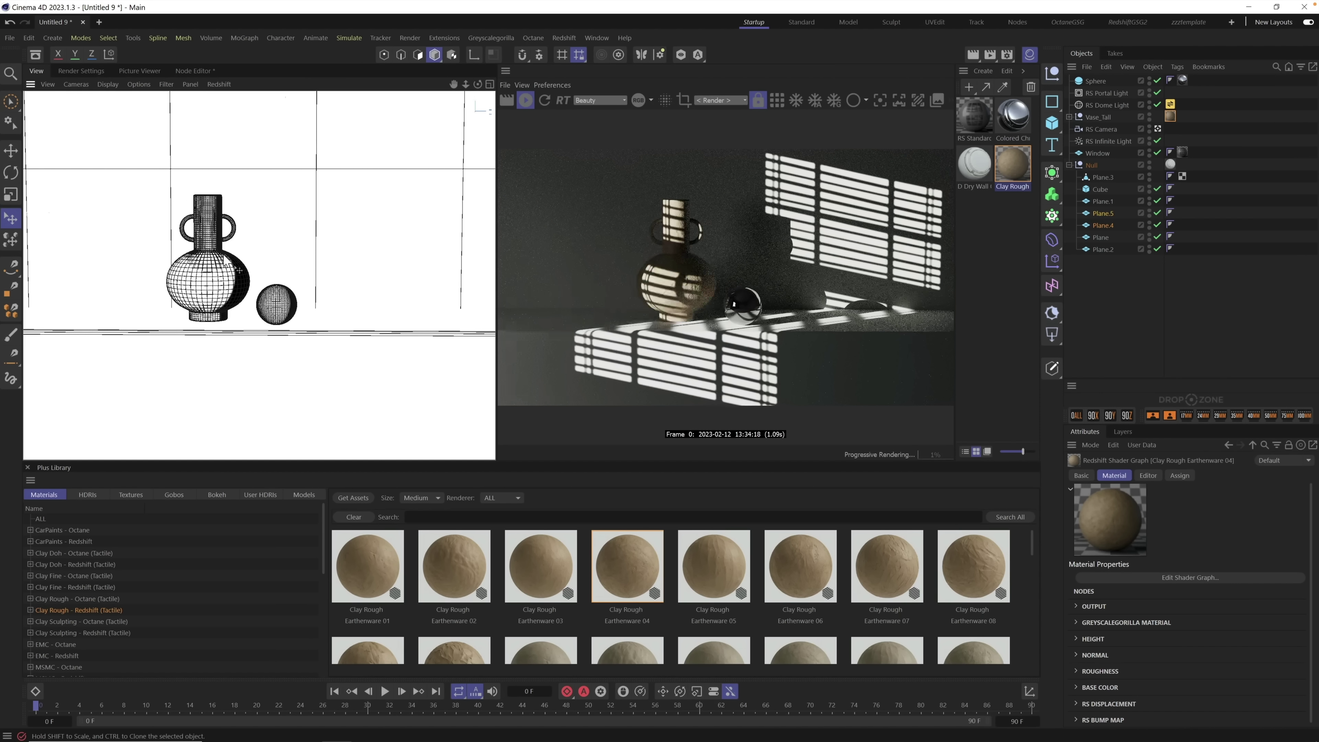
scroll(280, 248, "up", 1)
scroll(303, 253, "up", 3)
scroll(302, 254, "down", 2)
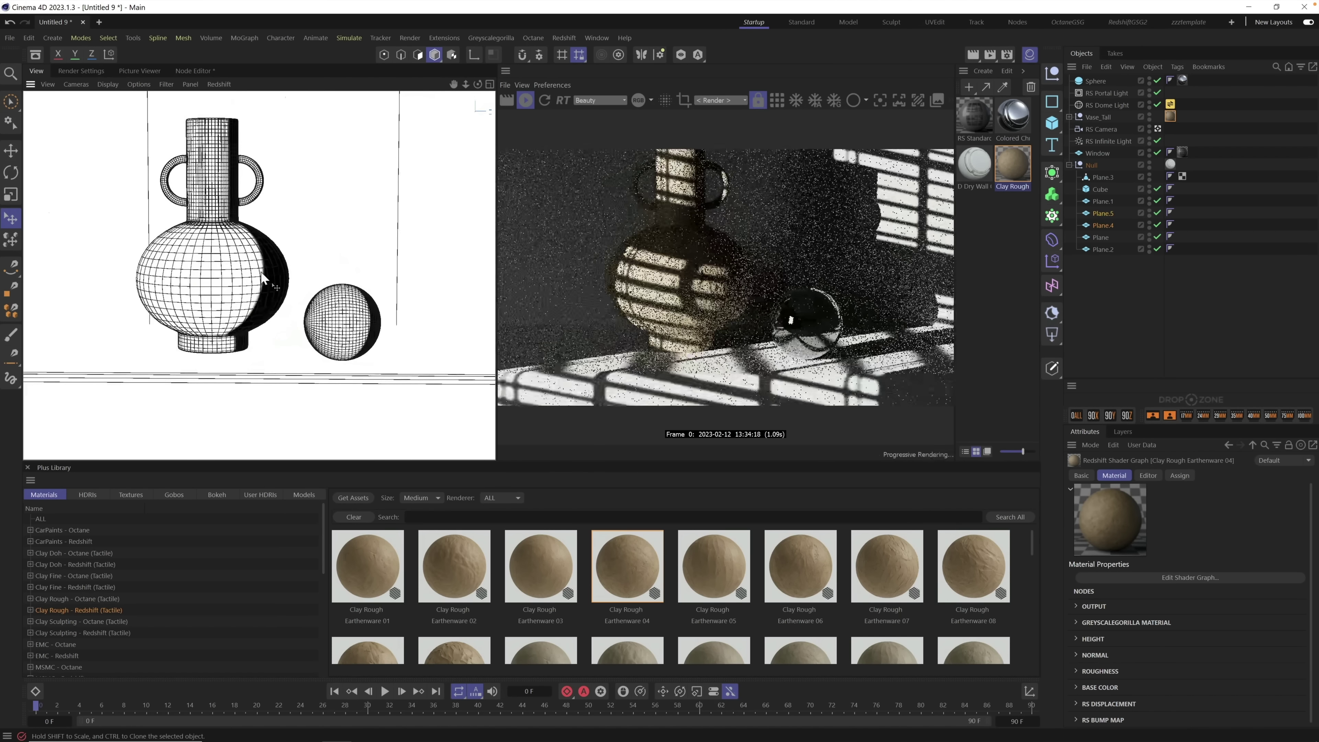
scroll(303, 253, "down", 2)
Step: Raise the RS Portal Light exposure to 6.696 and reframe the camera on vase and sphere
left_click(1107, 93)
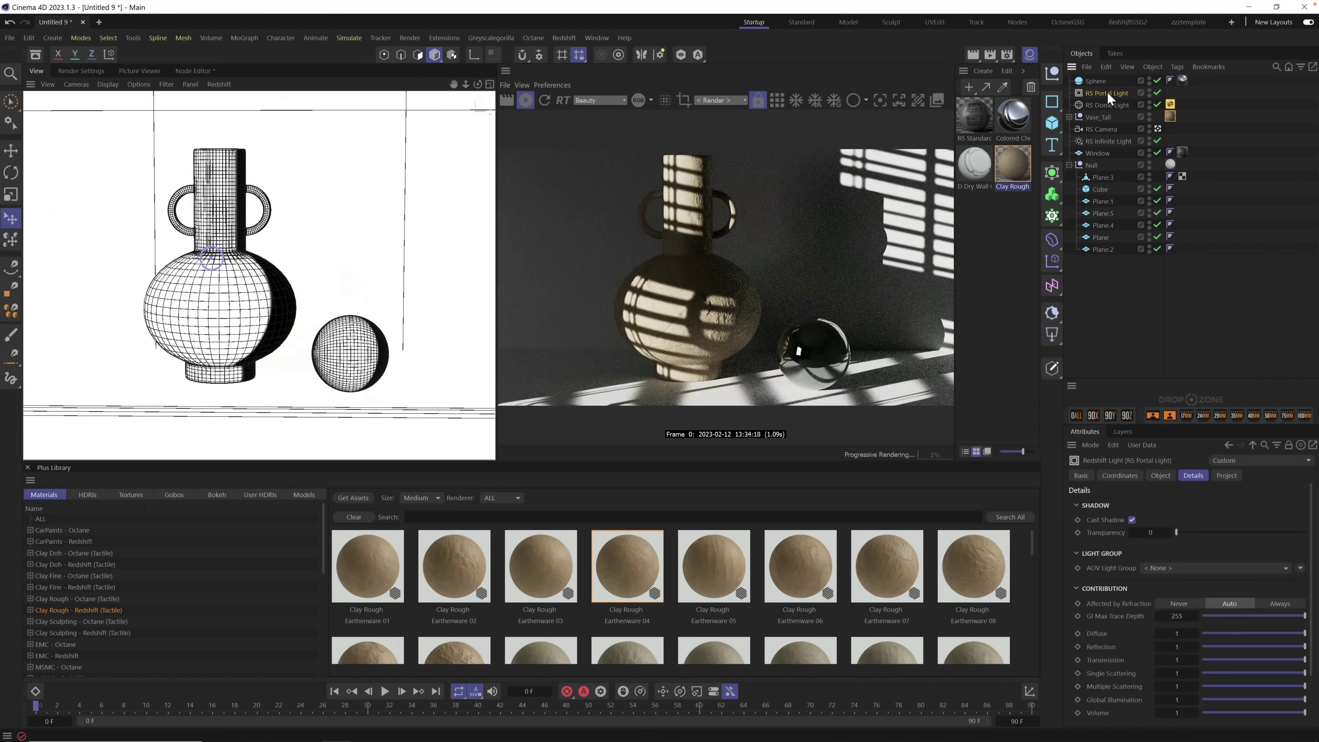
left_click(1160, 475)
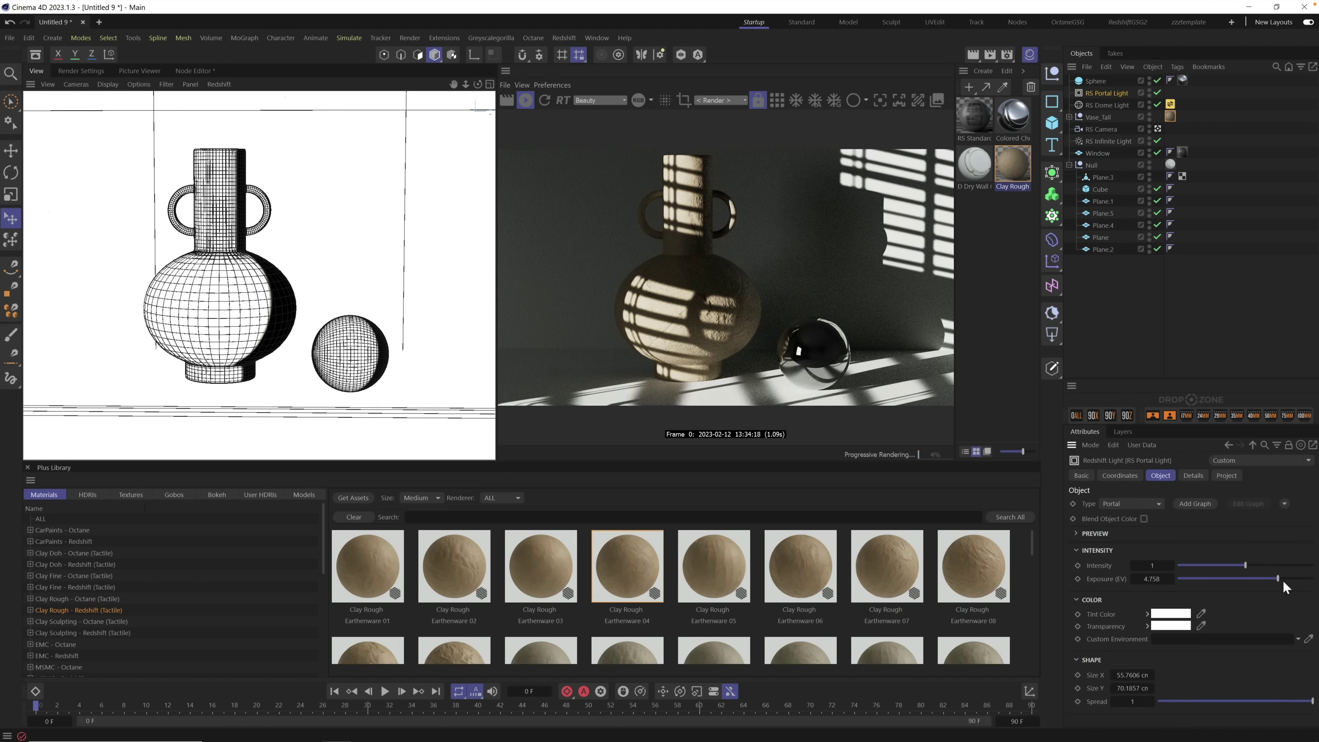
left_click_drag(1283, 579, 1292, 580)
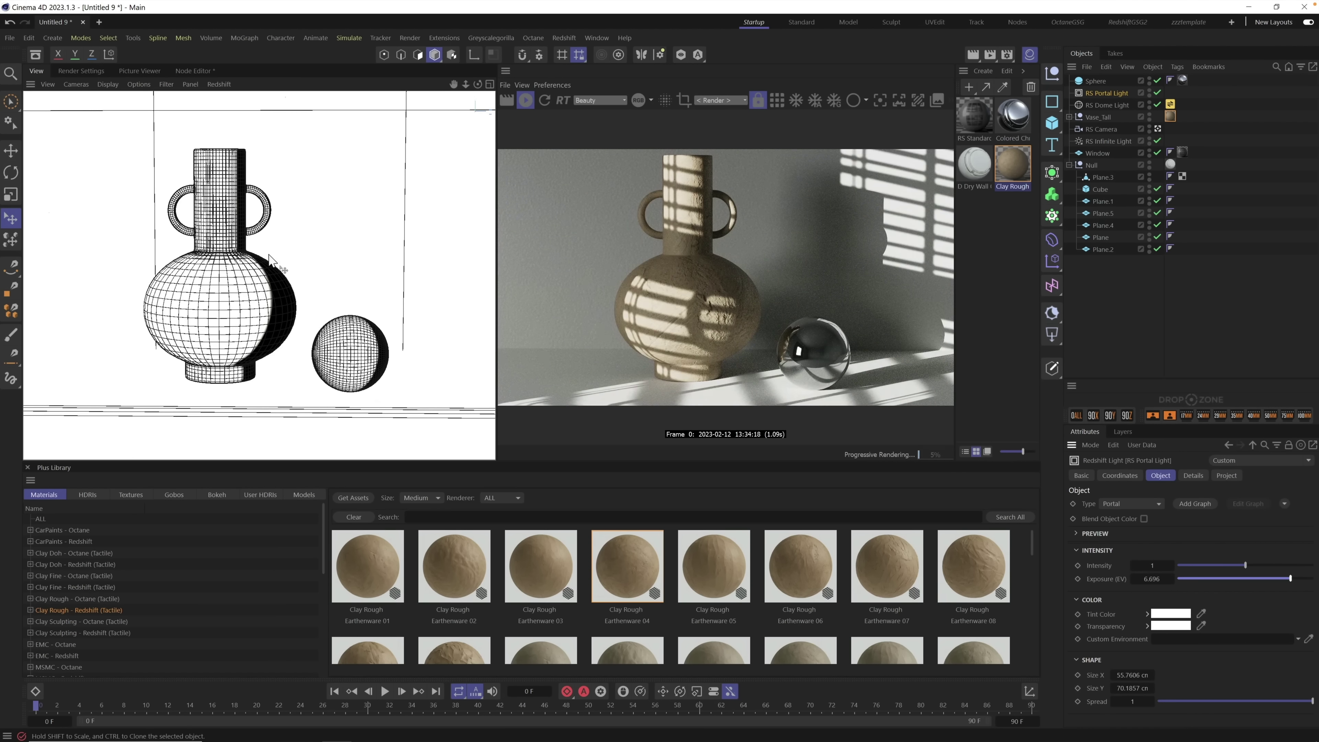
middle_click_drag(267, 307, 271, 317, "alt")
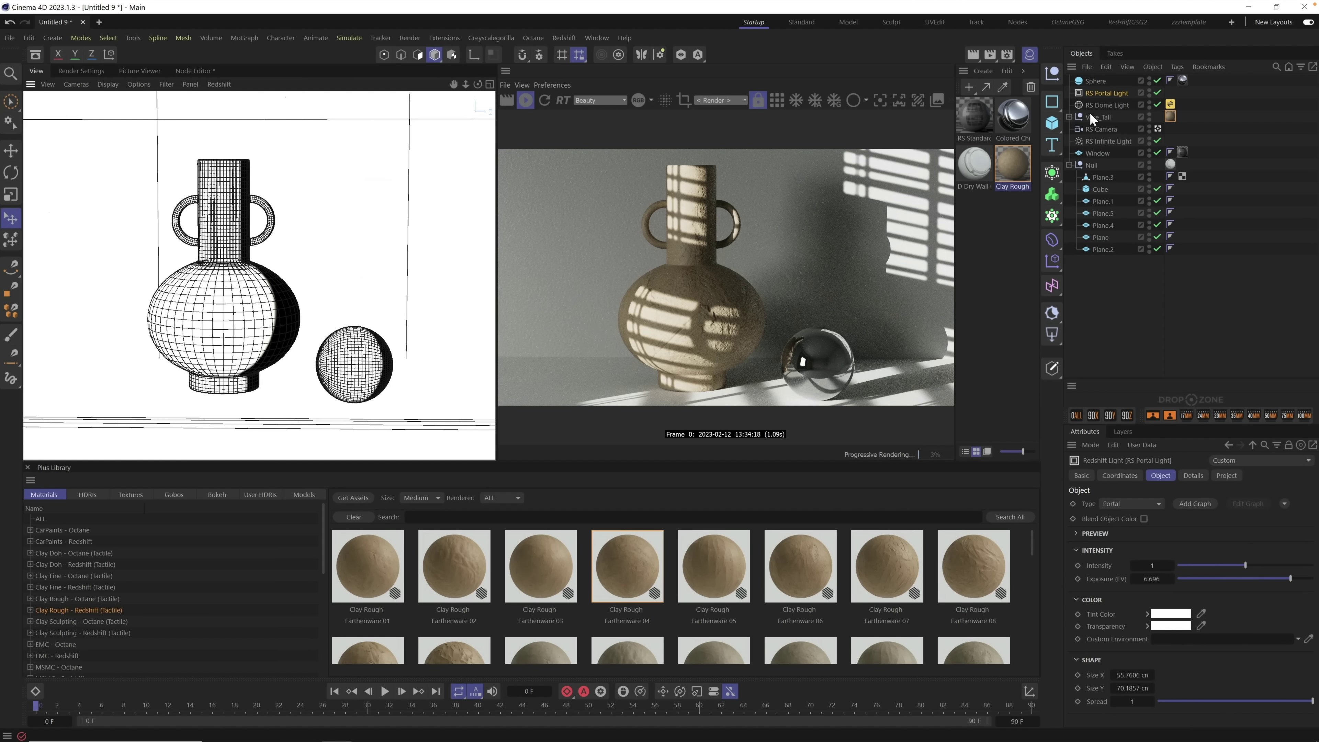
left_click(1100, 115)
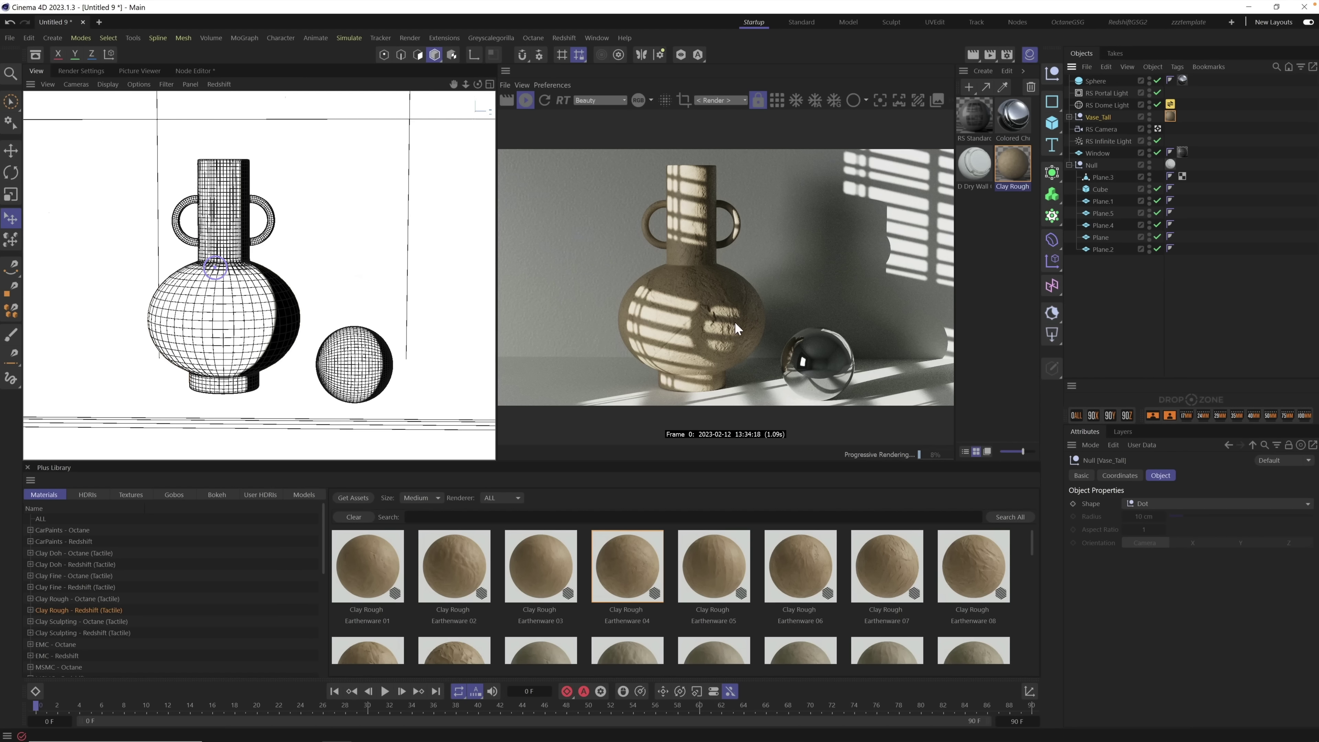
Step: Add a Redshift Object tag to Vase_Tall with non-adaptive tessellation and minimum edge length 0
left_click(1178, 65)
mouse_move(1214, 212)
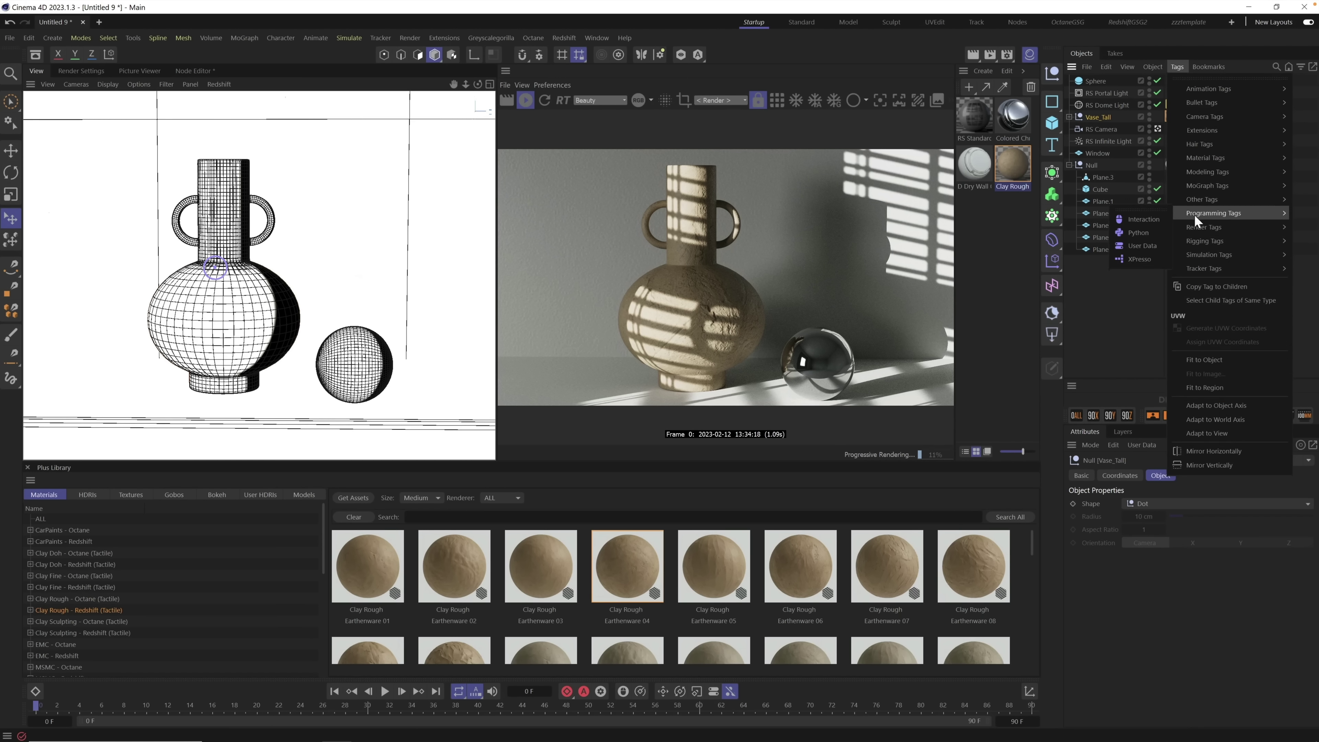
left_click(1132, 271)
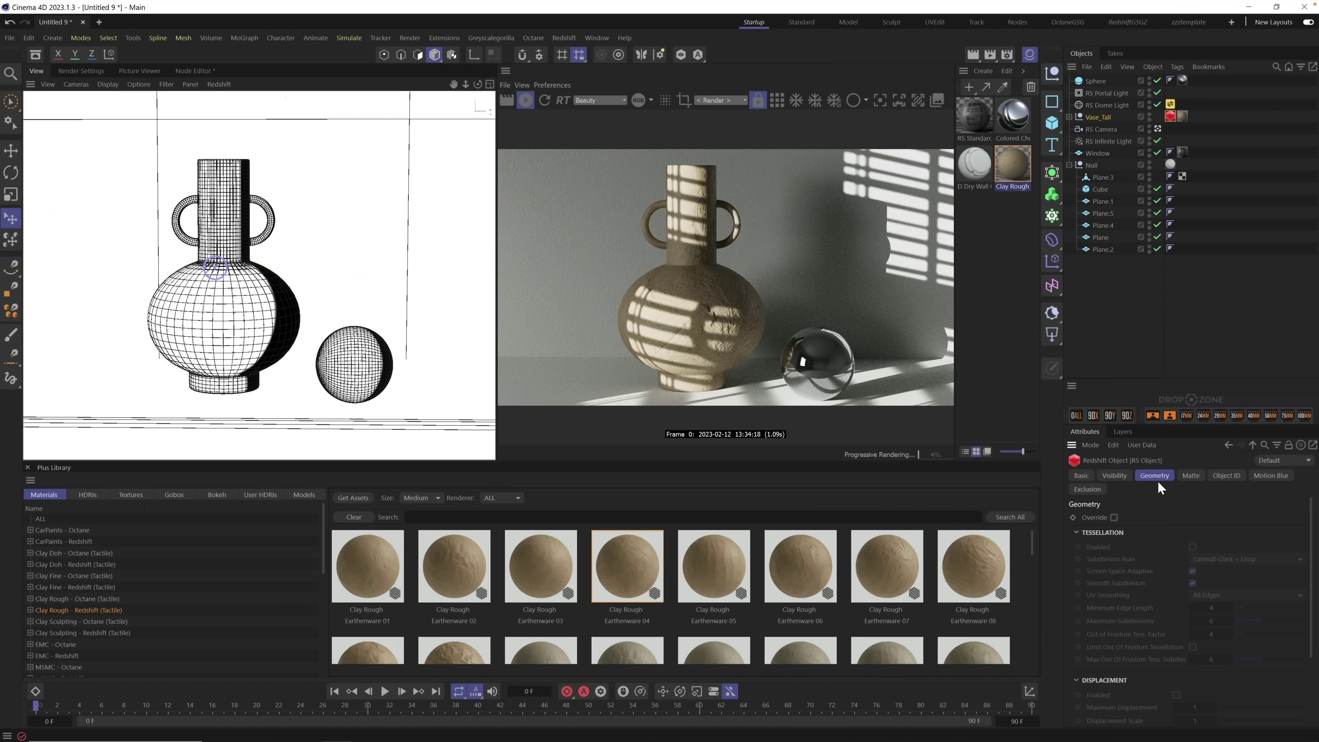
left_click(1114, 517)
left_click(1192, 546)
left_click(1193, 571)
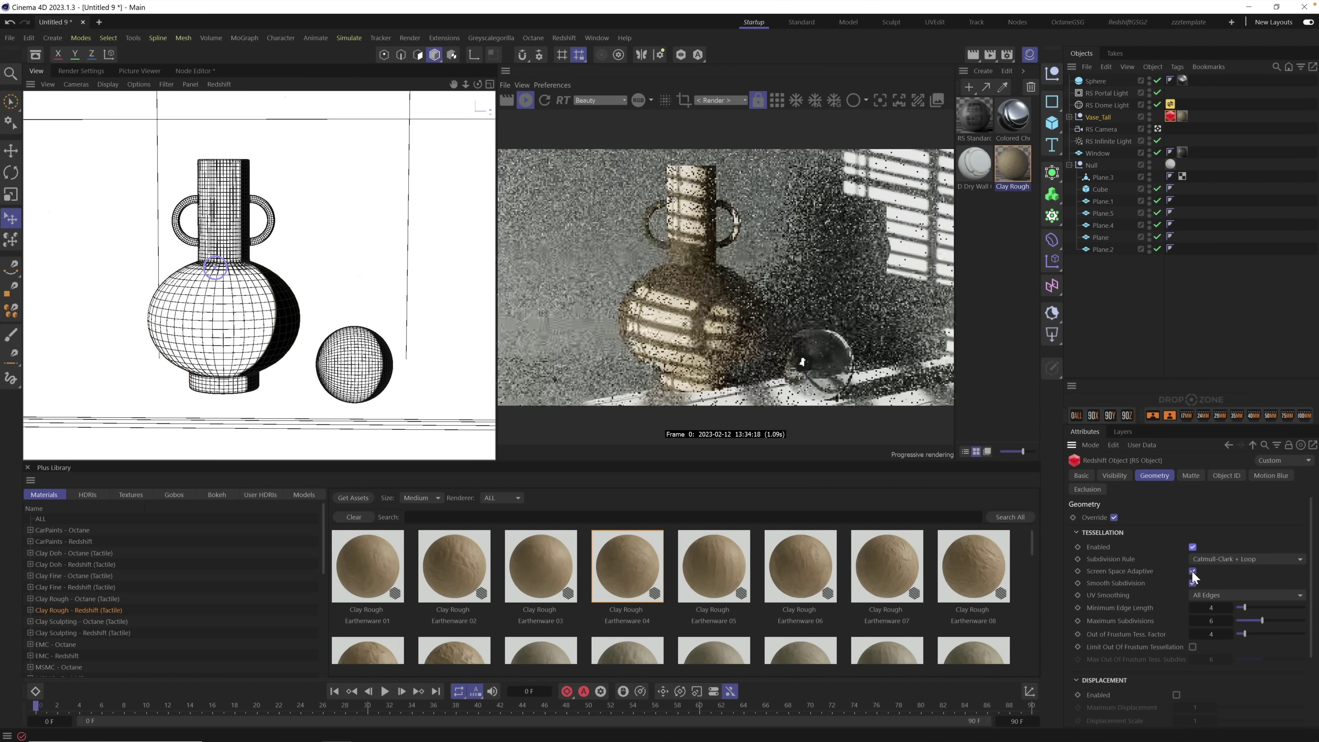
left_click(1210, 608)
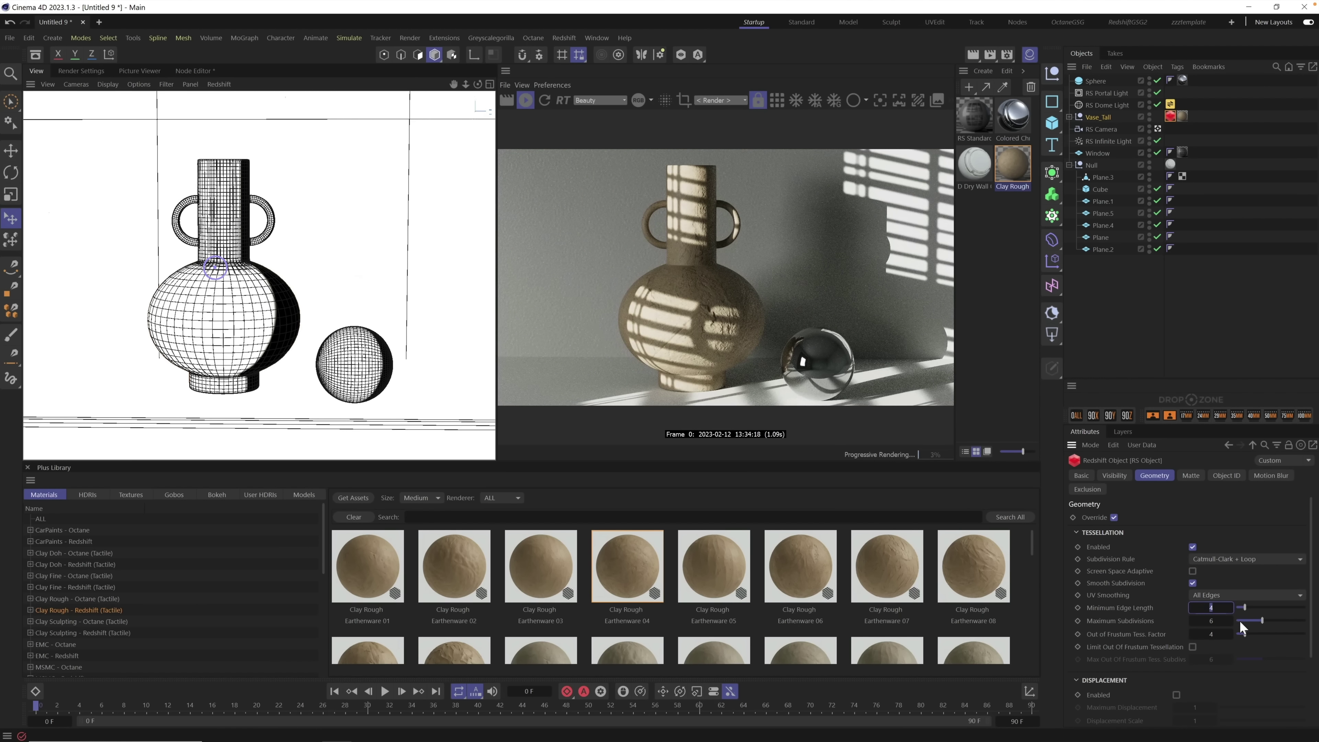
type("0")
left_click(1228, 620)
type("4")
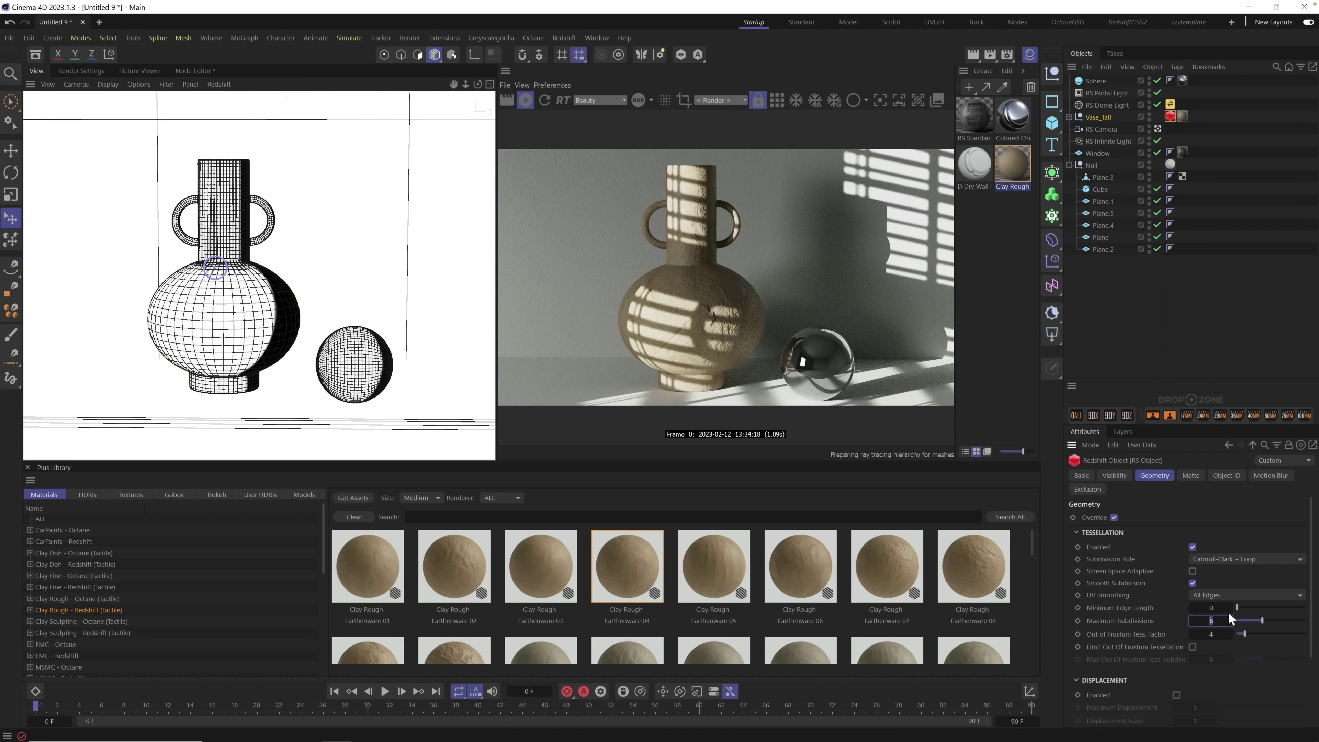
Step: Enable displacement on the vase with maximum displacement and displacement scale both 0.4
left_click(1176, 695)
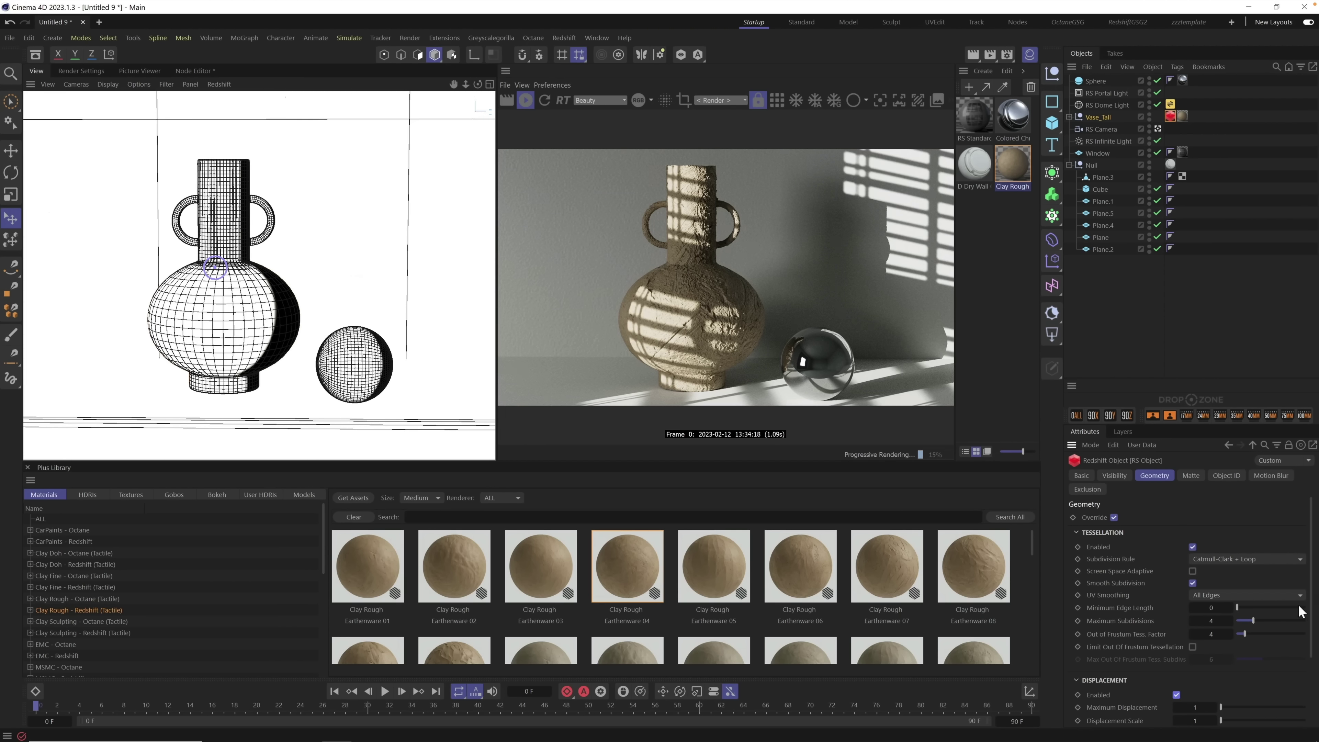
double_click(1195, 707)
key("Tab")
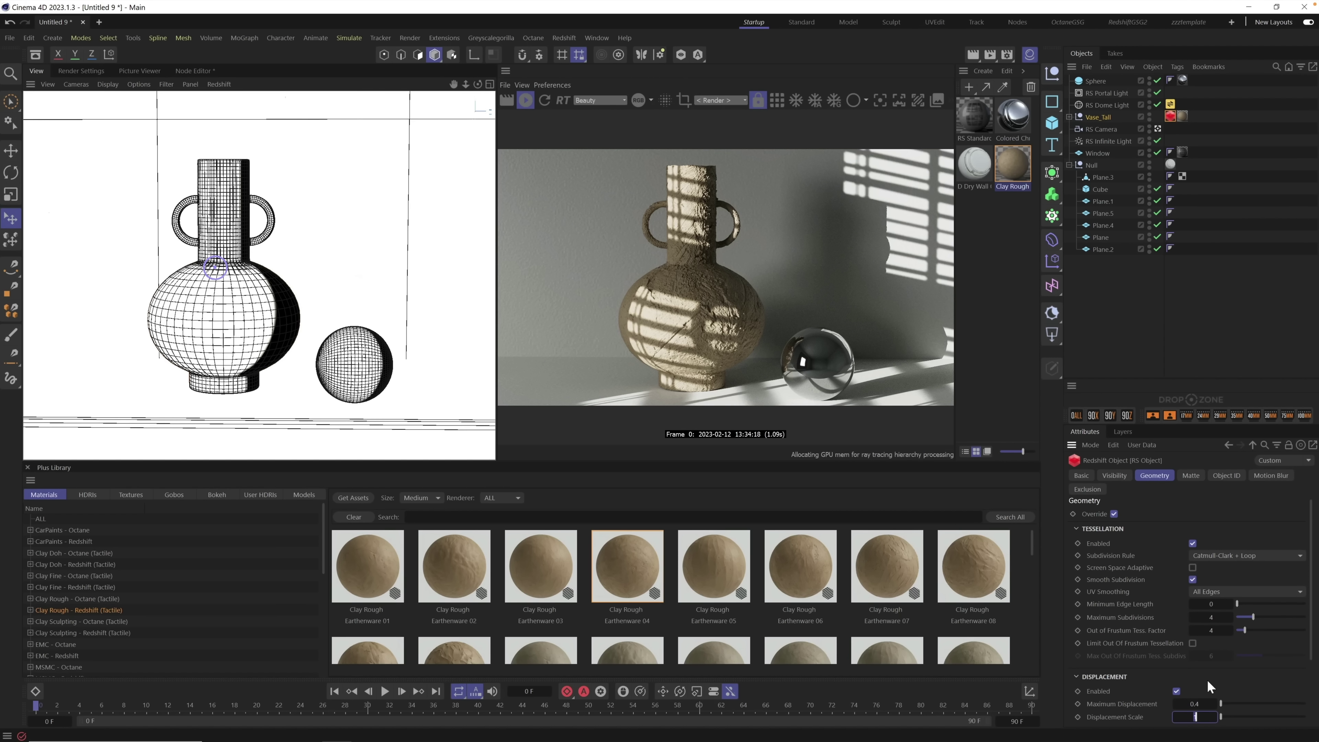
type(".4")
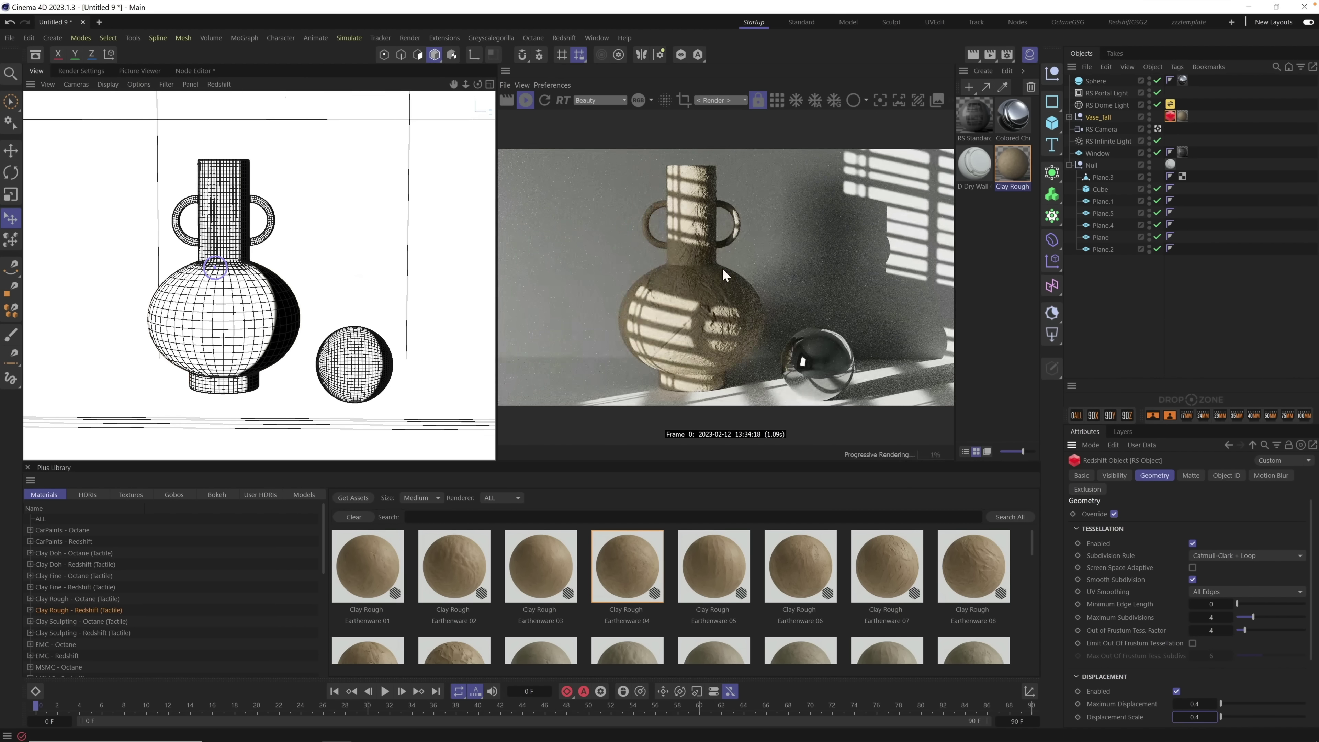
scroll(291, 312, "down", 5)
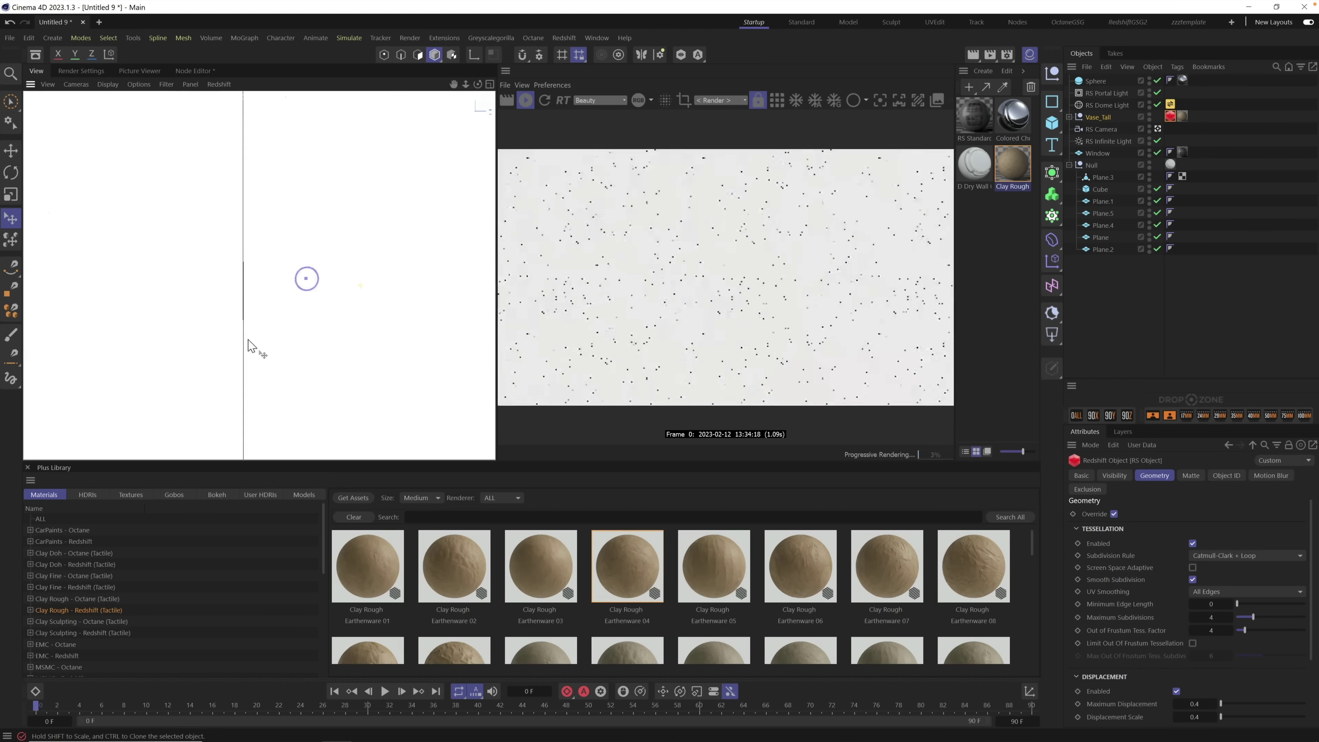
left_click_drag(265, 297, 292, 284, "alt")
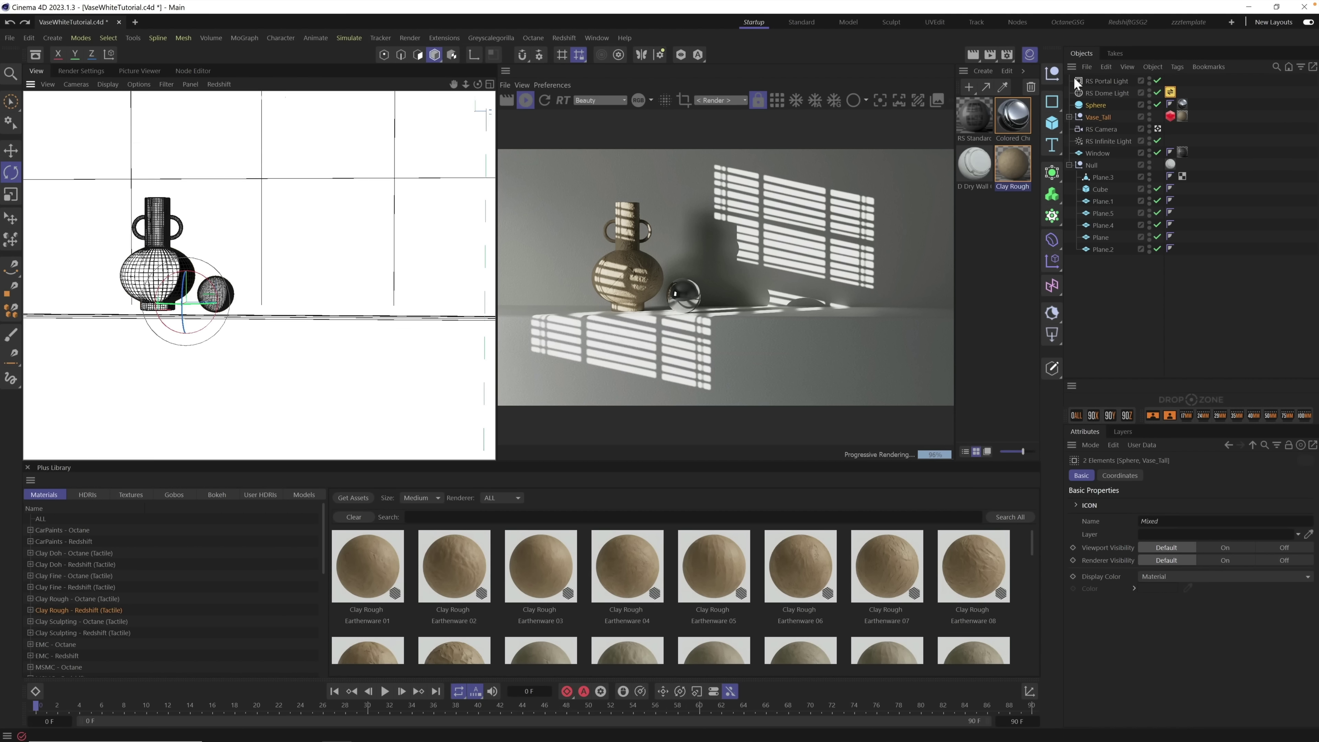
Step: Move the Sphere and Vase_Tall together about 4.8 cm to the right along X
left_click(1099, 109)
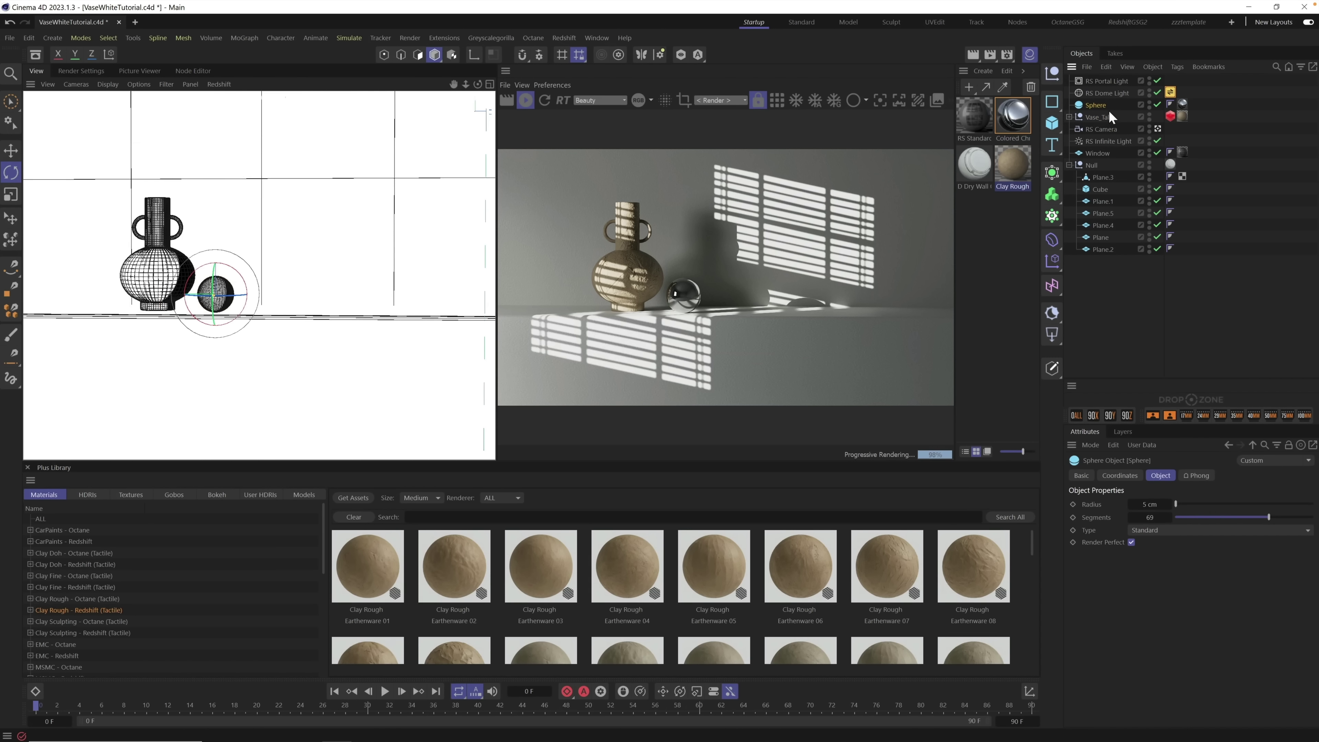
left_click(1101, 116, "ctrl")
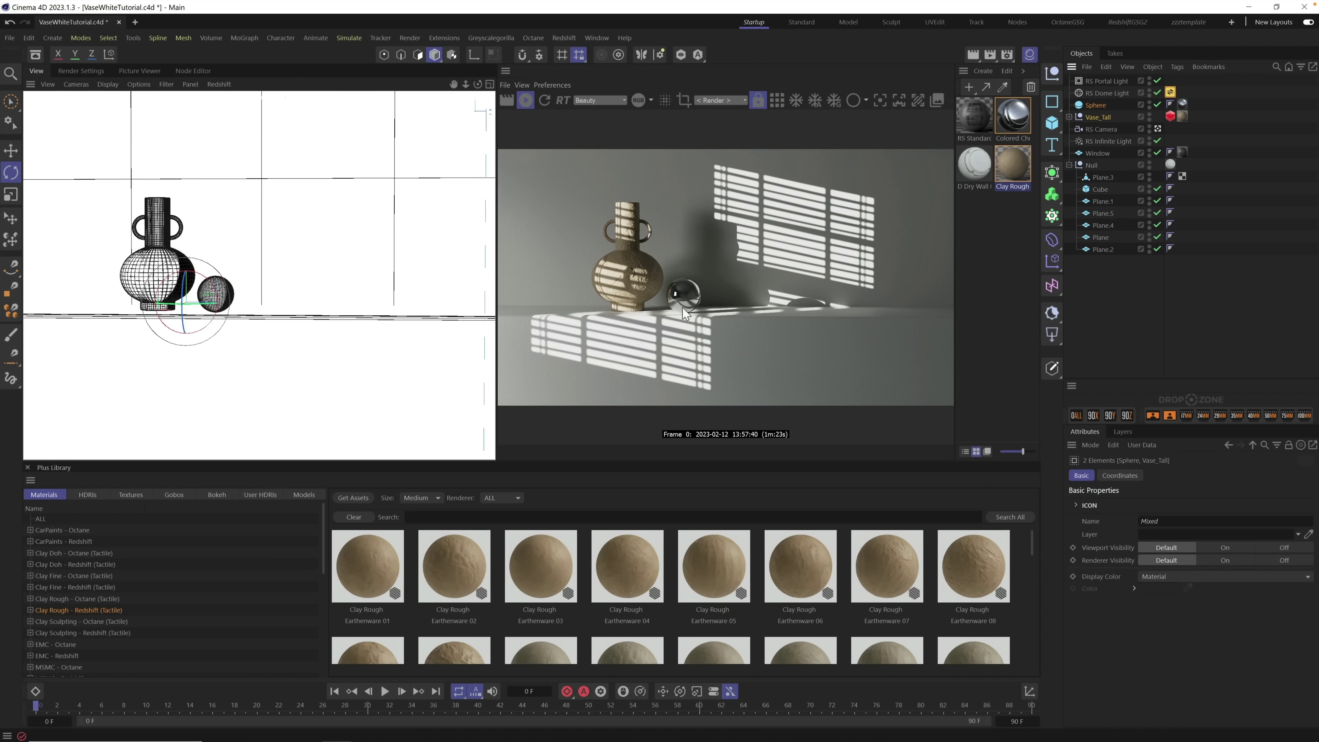
left_click(11, 151)
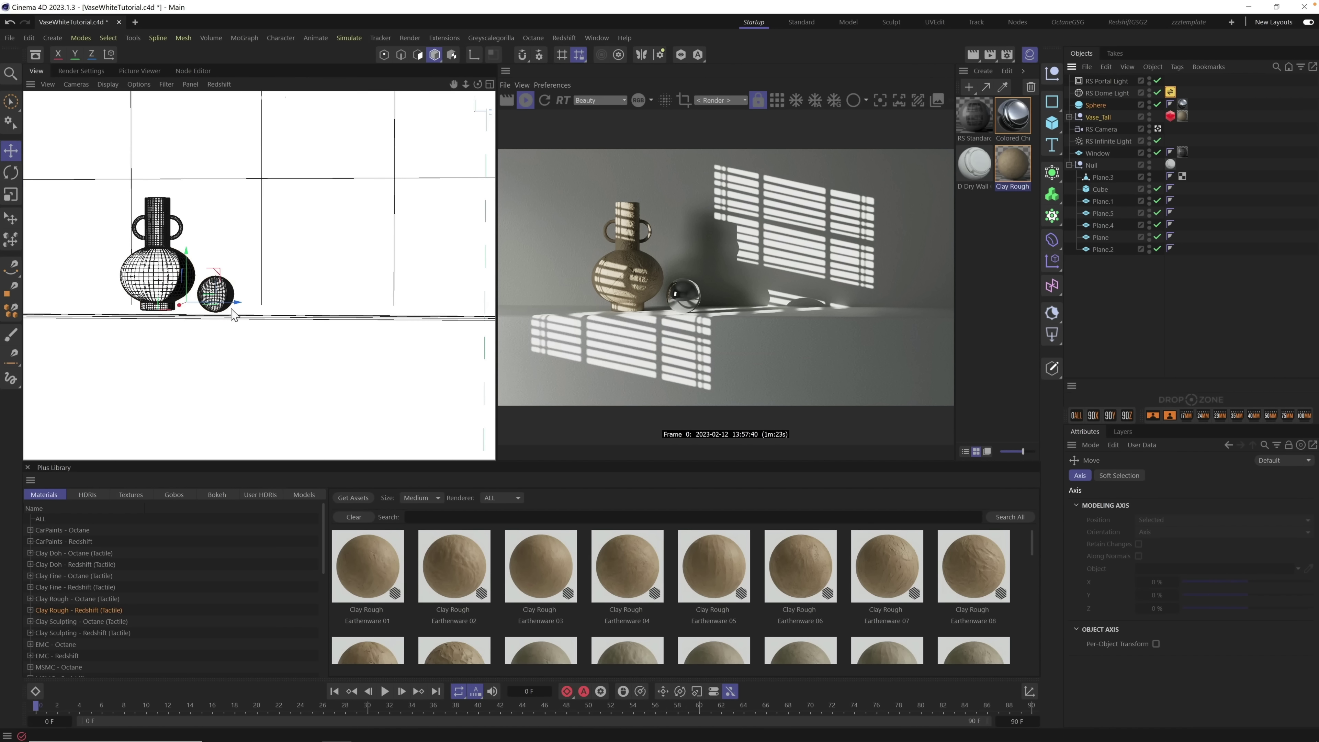
left_click_drag(239, 307, 280, 307)
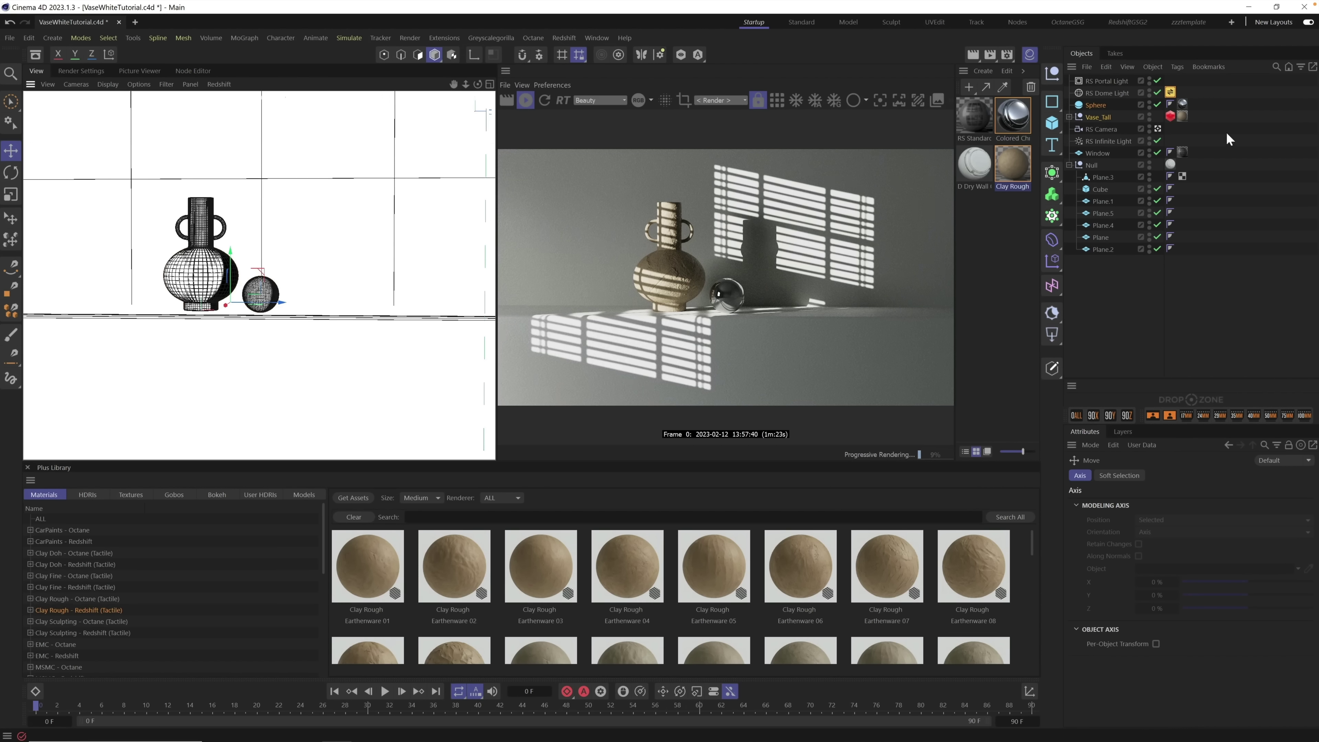
Step: Toggle RS Infinite Light off and back on, then lower portal light exposure to 4.229
left_click(1157, 141)
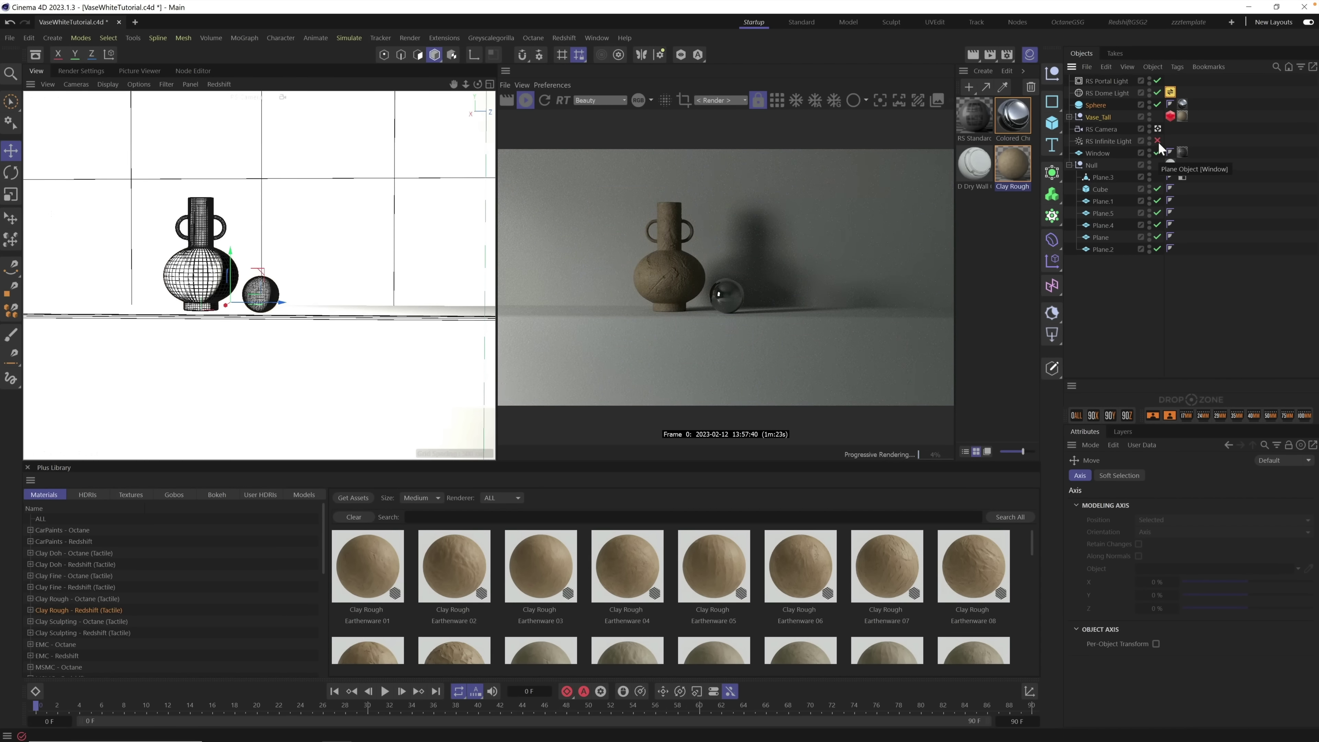
left_click(1158, 142)
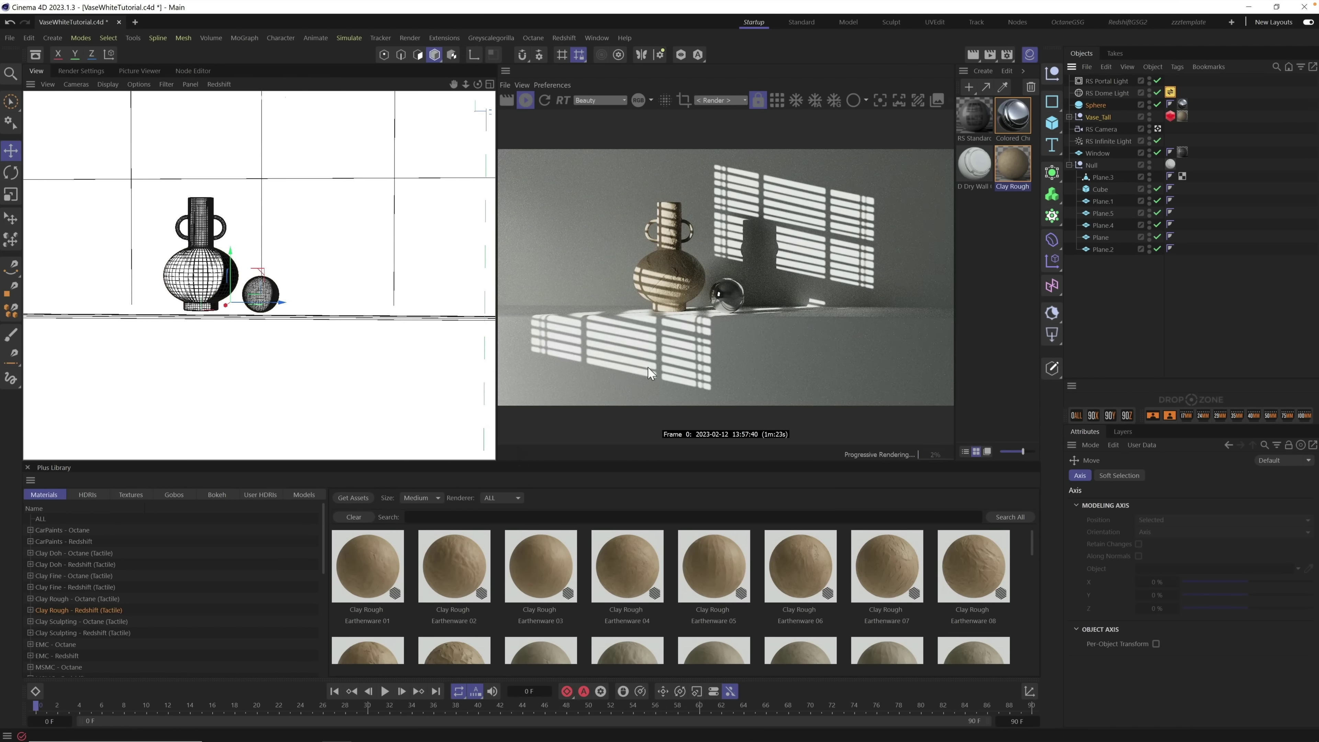
left_click(1108, 83)
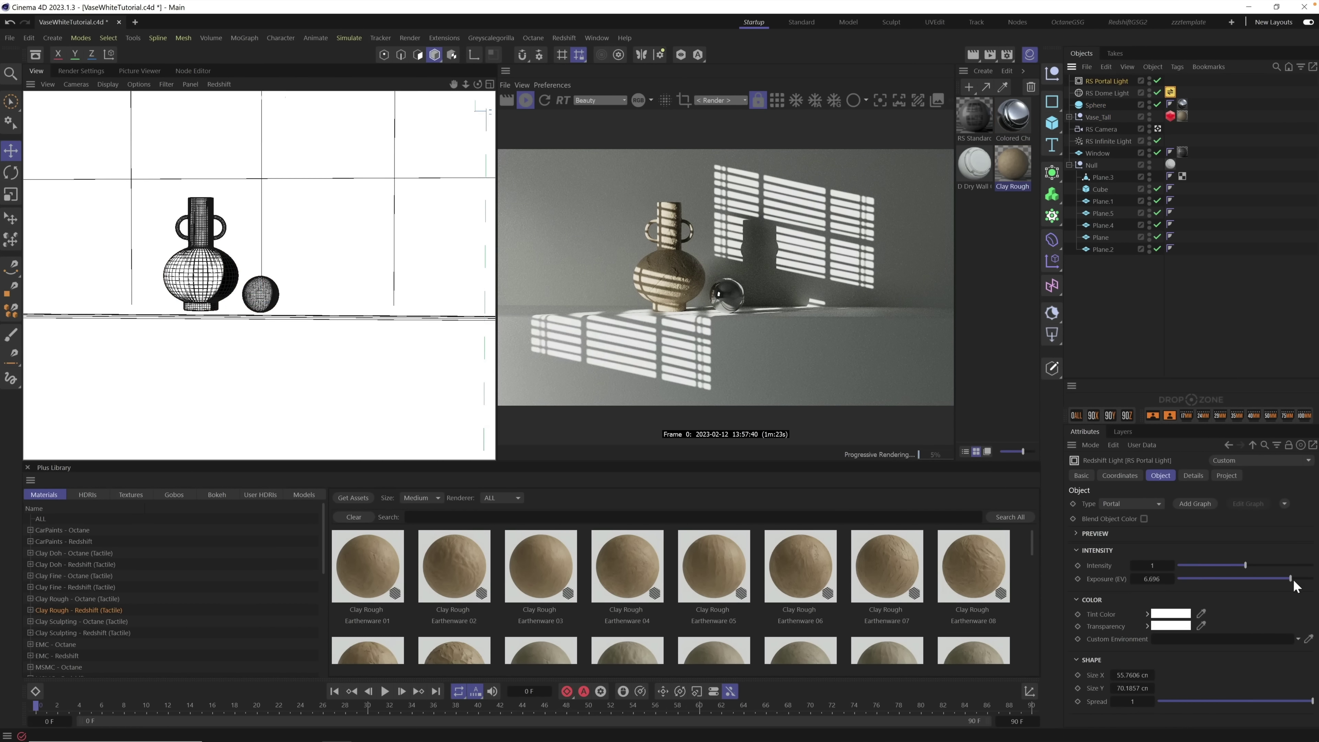
mouse_move(1292, 578)
left_mouse_down()
mouse_move(1274, 579)
mouse_move(1291, 579)
left_mouse_up()
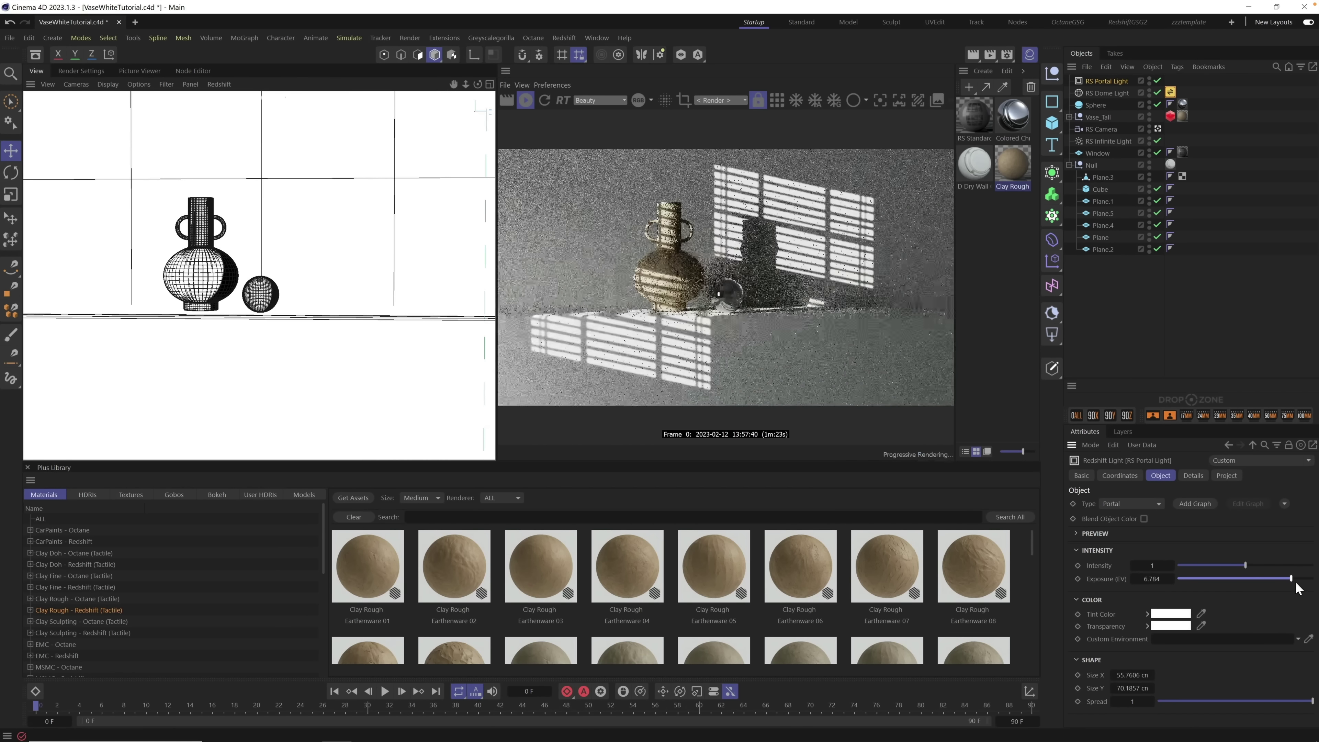
left_click(1107, 93)
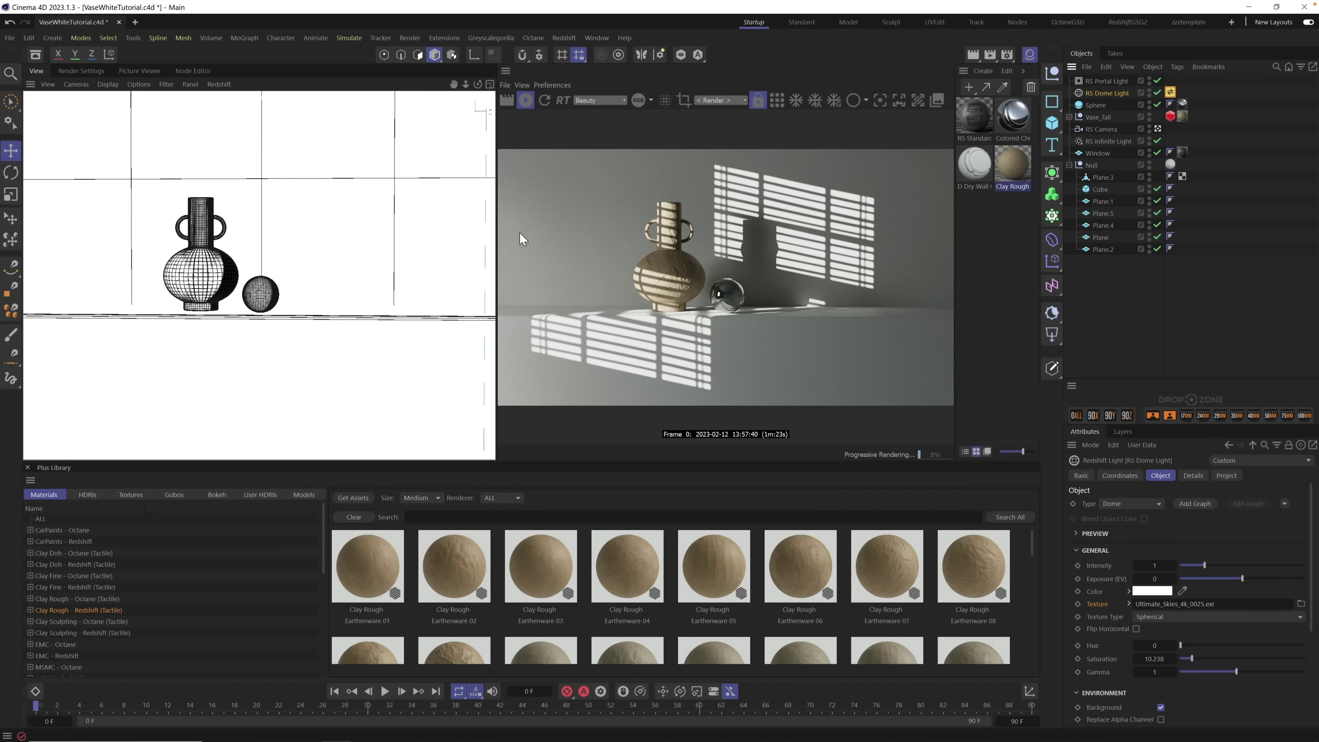
Step: Try several library HDRIs on the dome light and settle on Botanical Gardens 1
left_click(1171, 92)
left_click(93, 490)
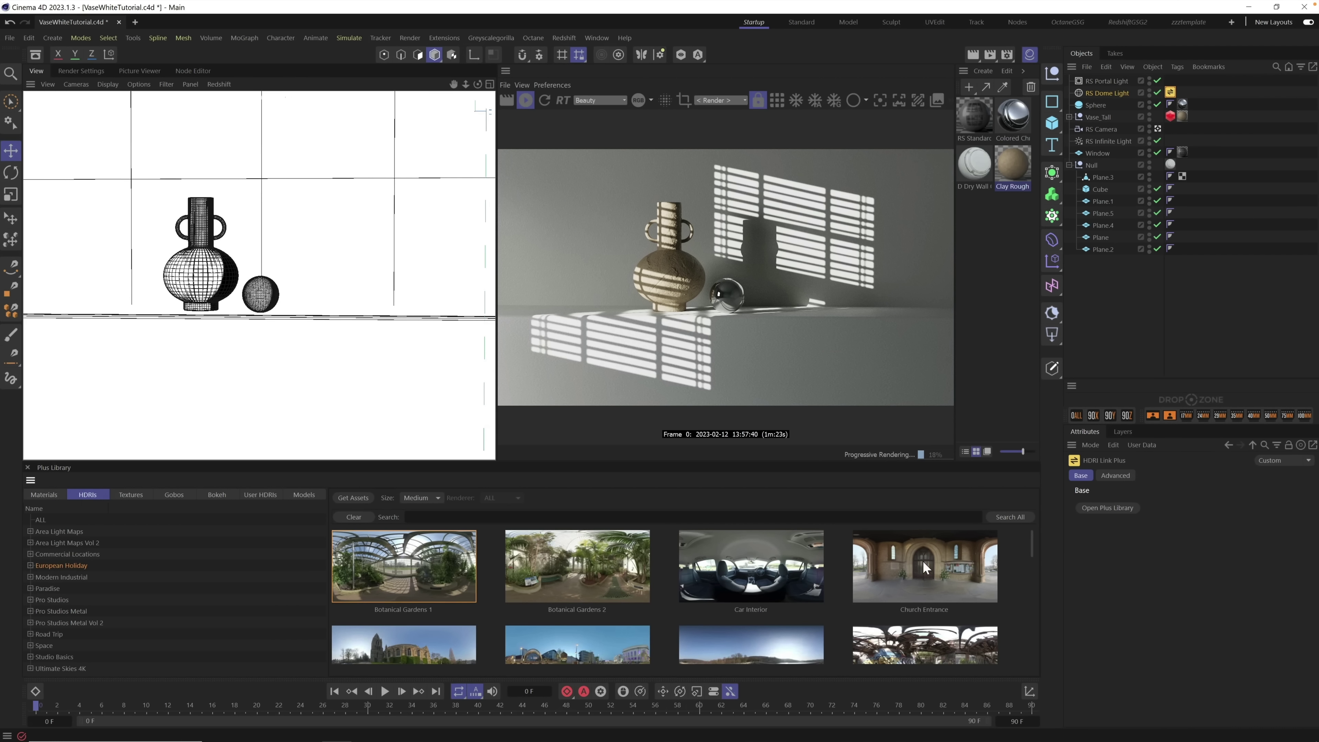
left_click(741, 641)
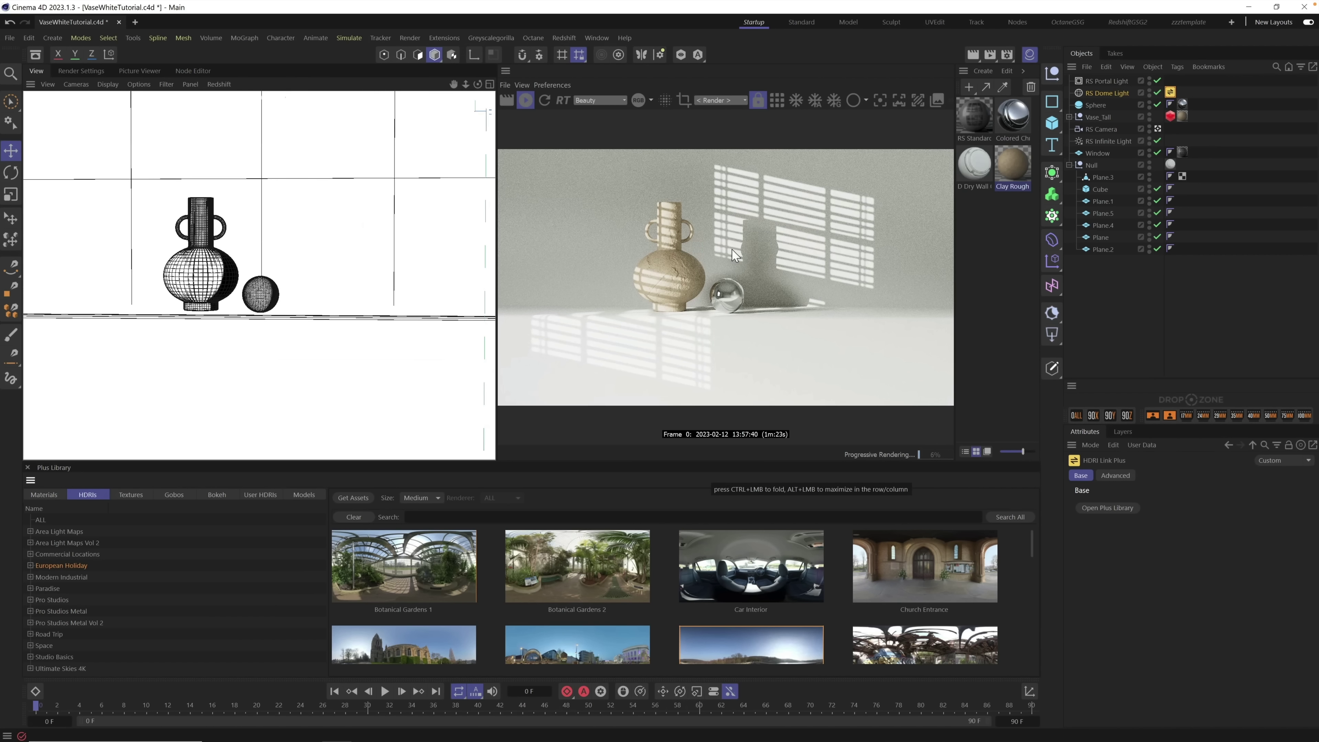
left_click(545, 645)
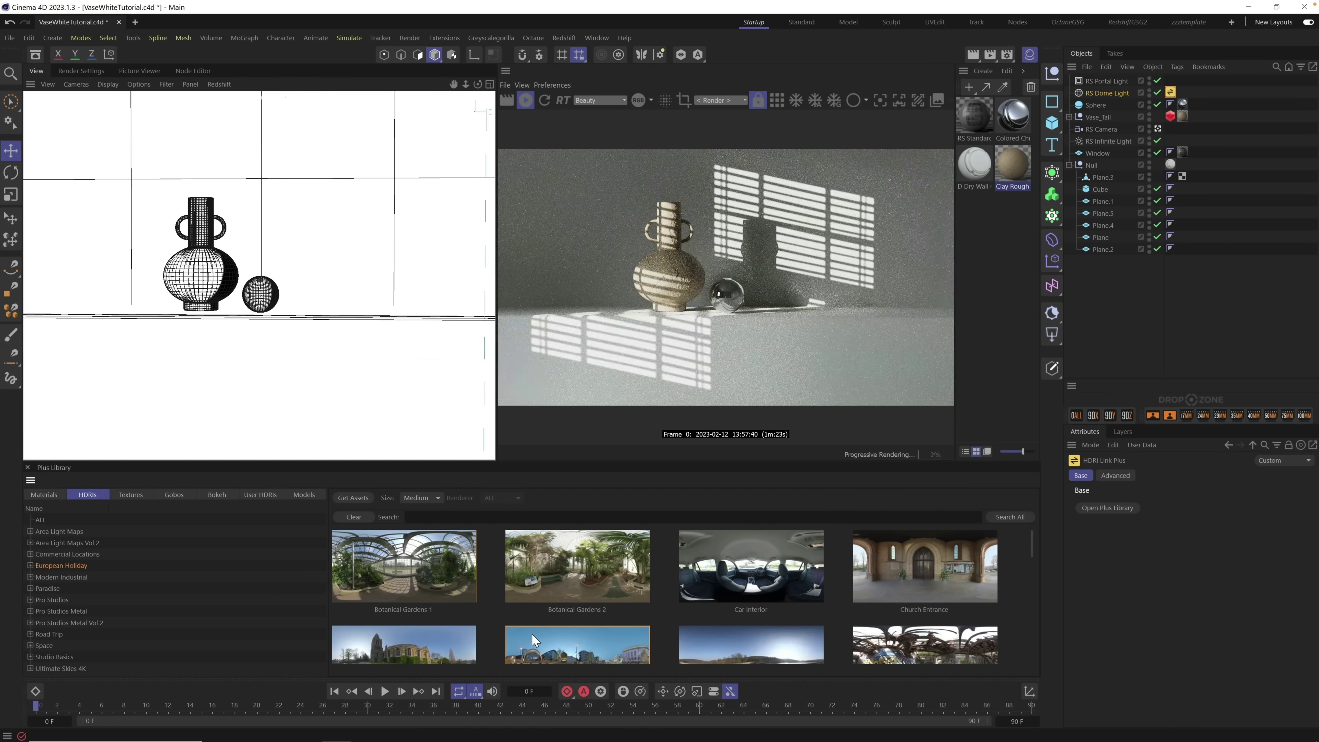
left_click(461, 573)
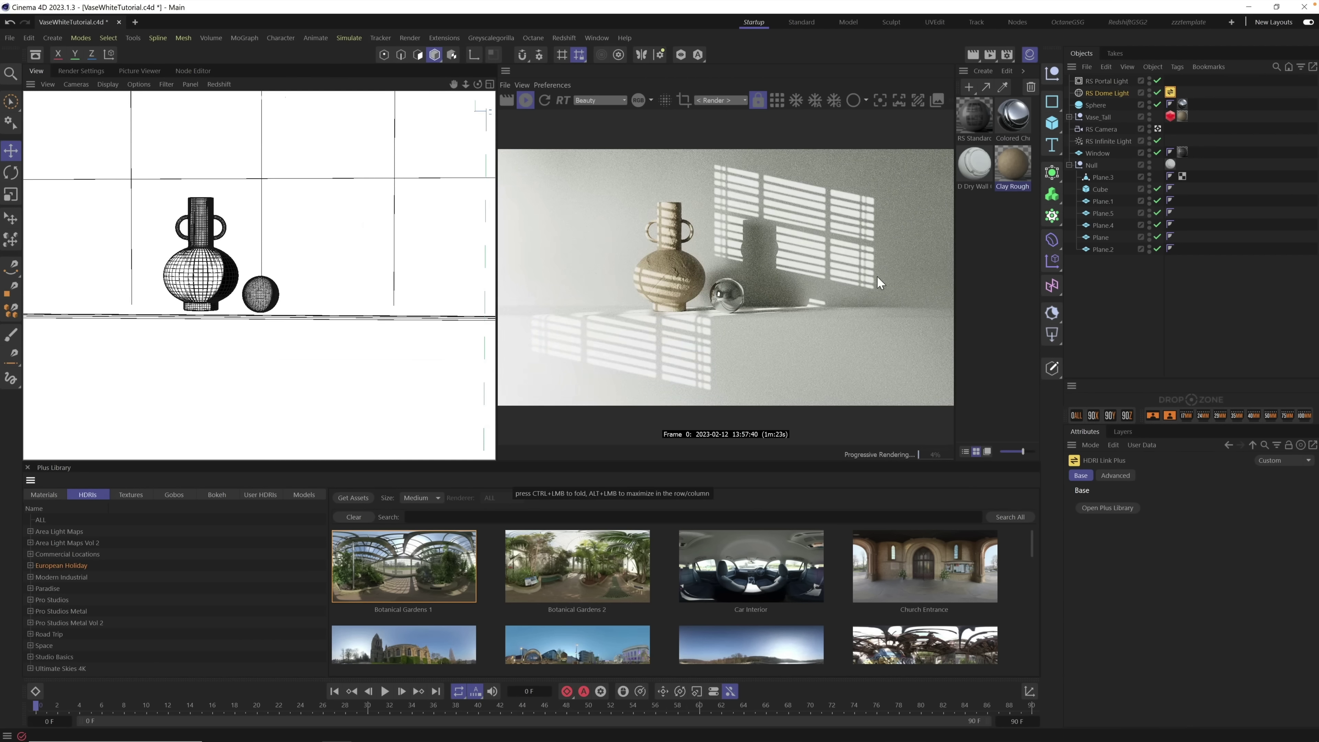
Step: Rotate the RS Dome Light heading (R.H) to -43°
left_click(1102, 92)
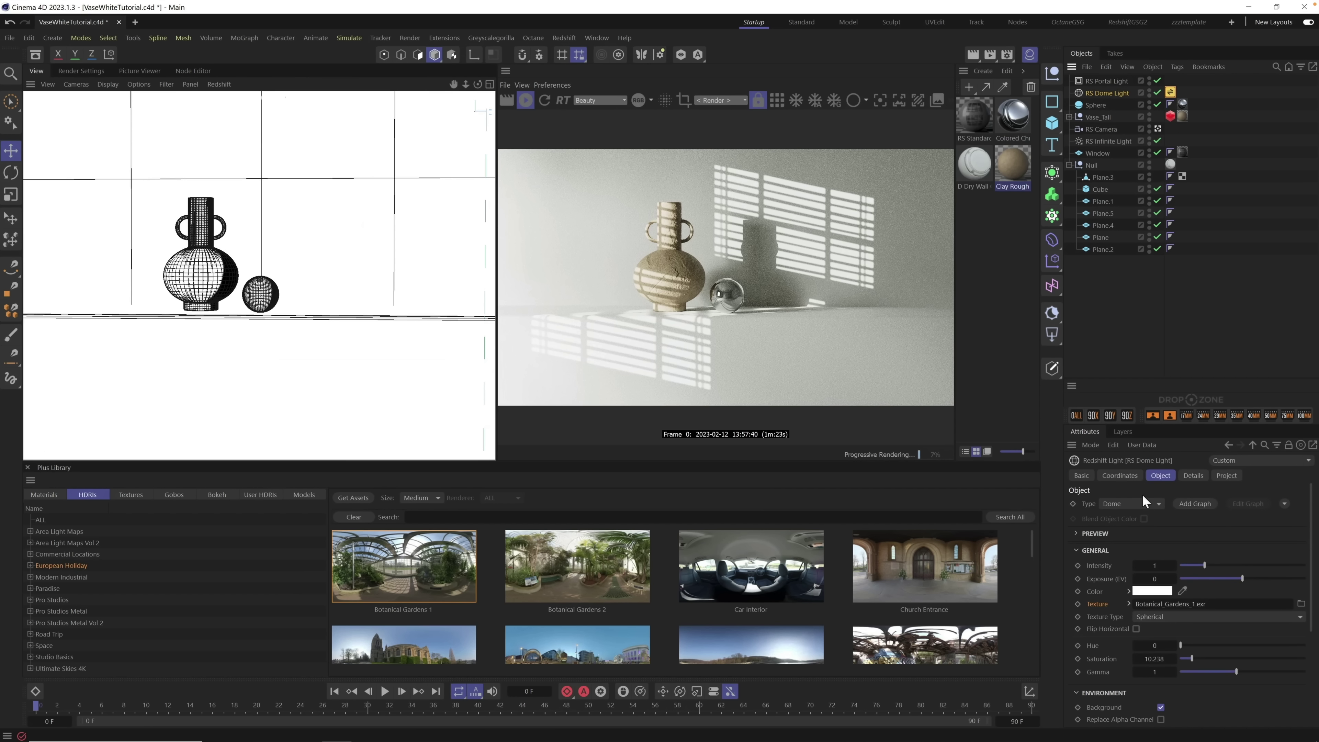
left_click(1120, 475)
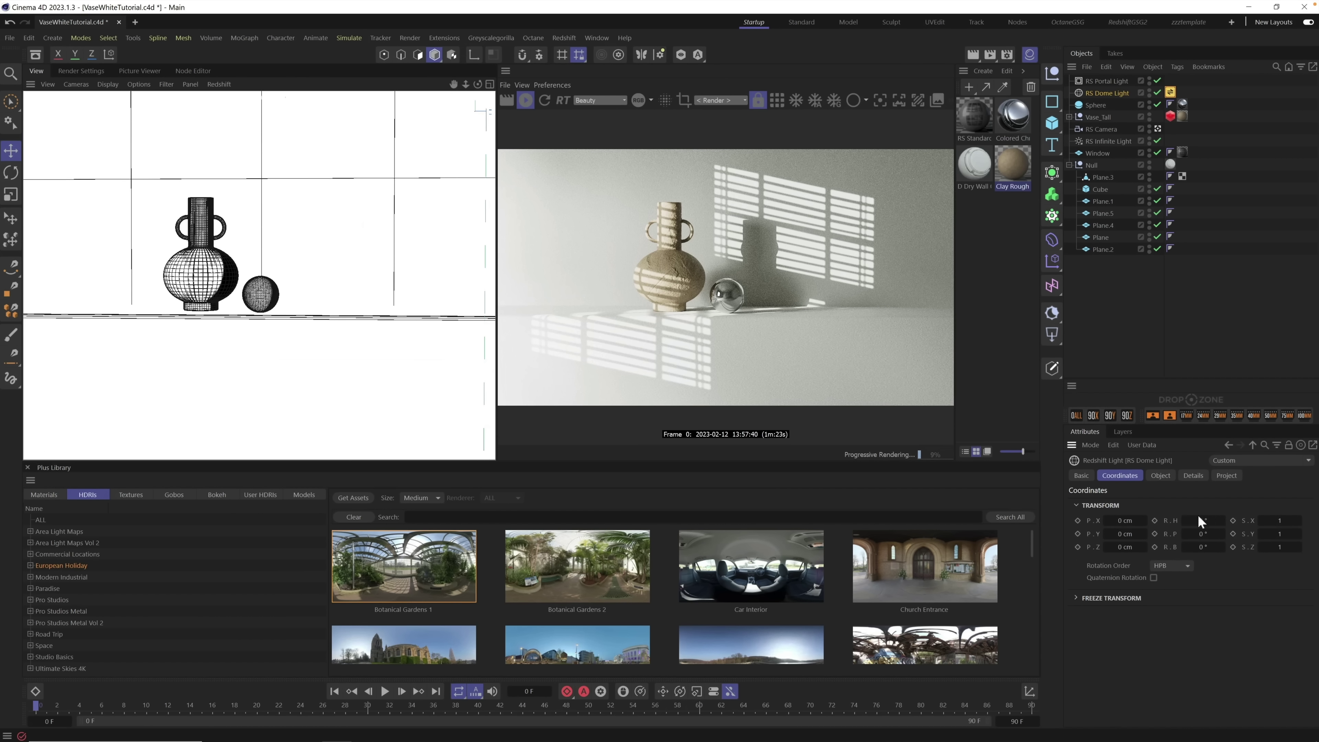
left_click_drag(1199, 516, 1176, 524)
type("-43")
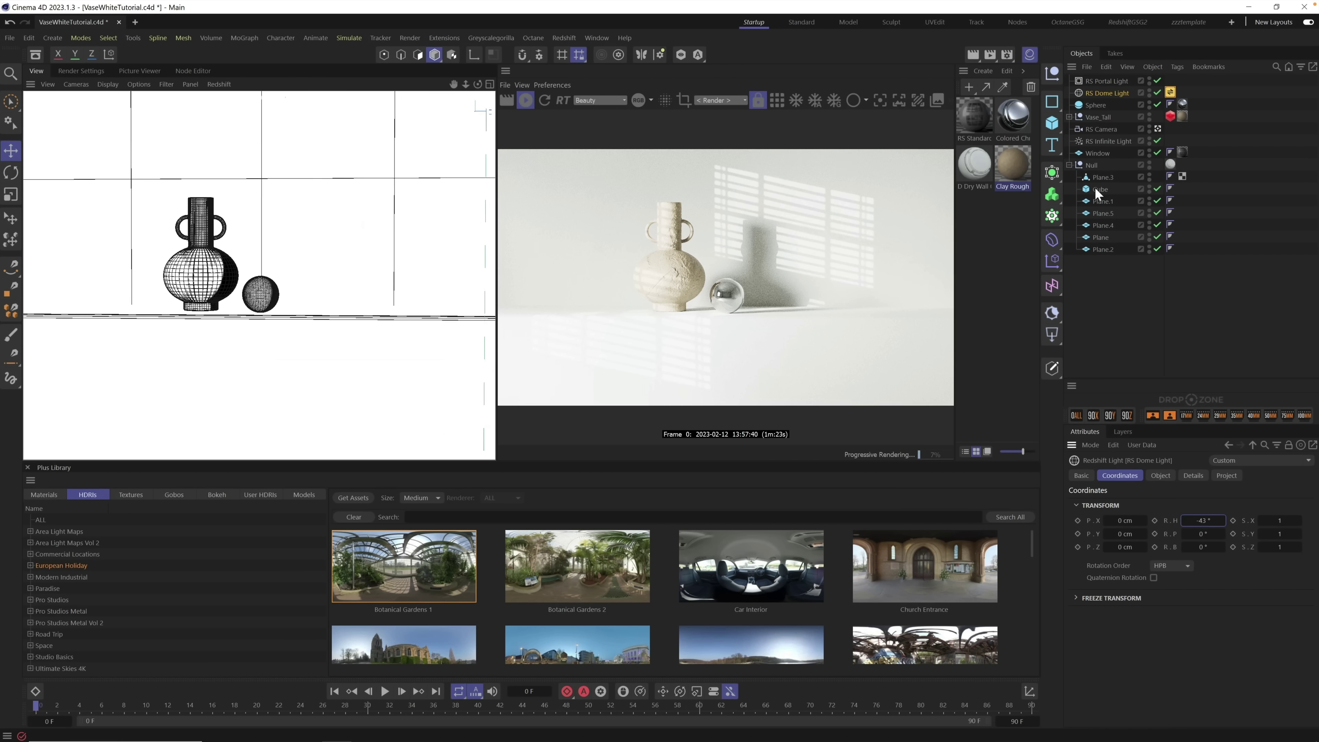
Step: Check the portal and dome light coordinates and set portal exposure to about 5.022
left_click(1111, 90)
left_click(1115, 81)
left_click(1112, 91)
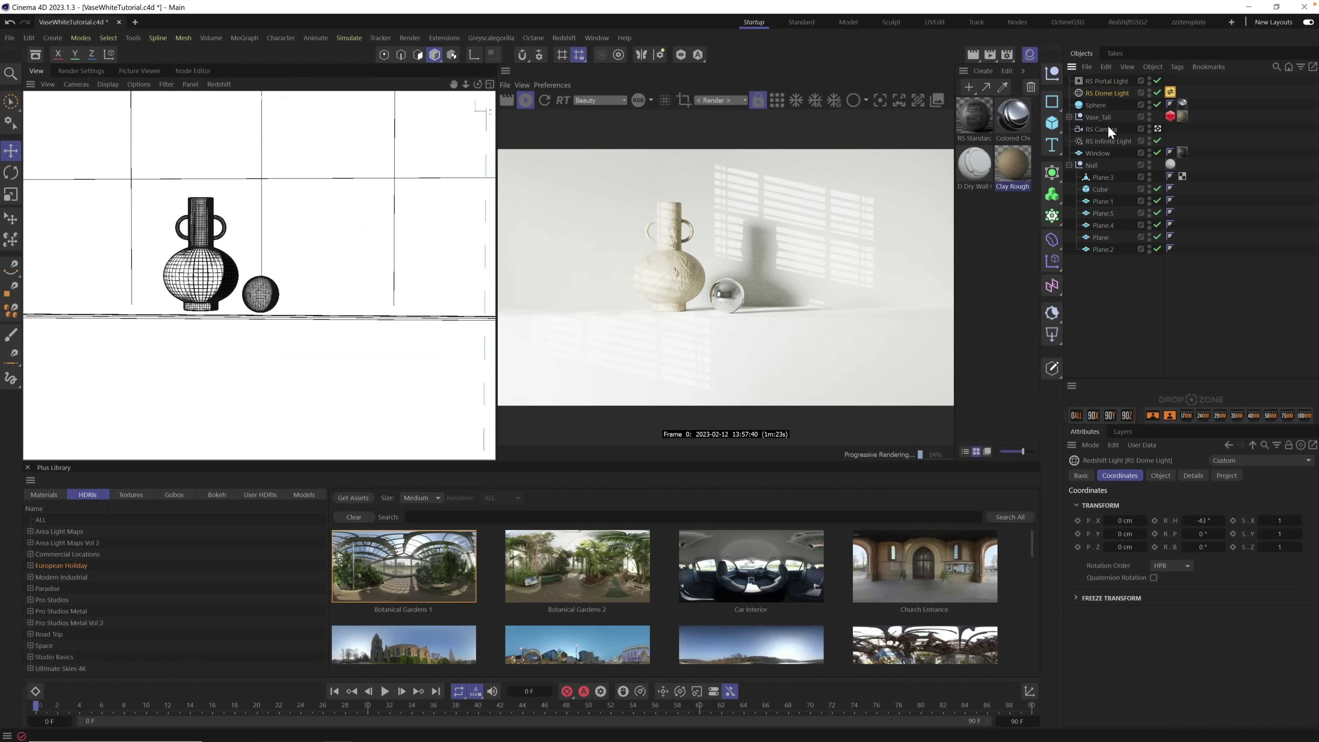
left_click(1111, 82)
left_click(1172, 473)
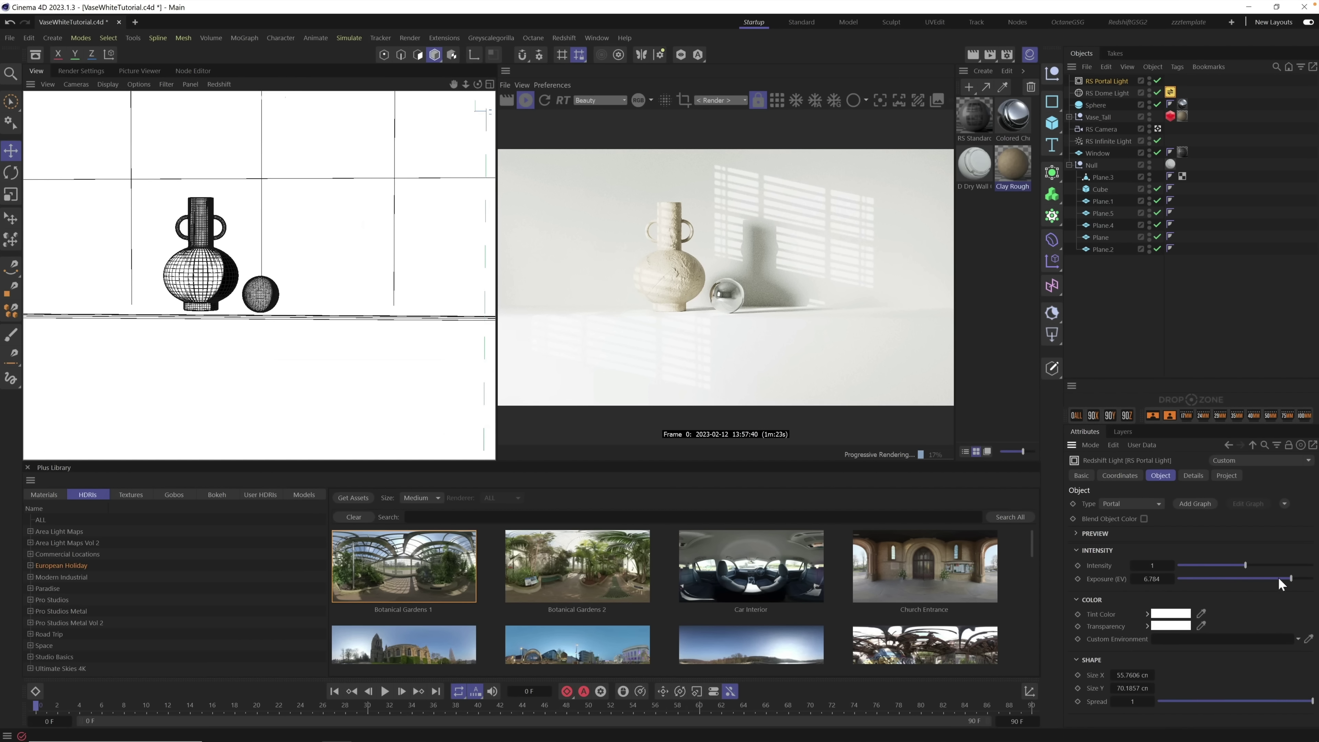
left_click_drag(1278, 576, 1269, 577)
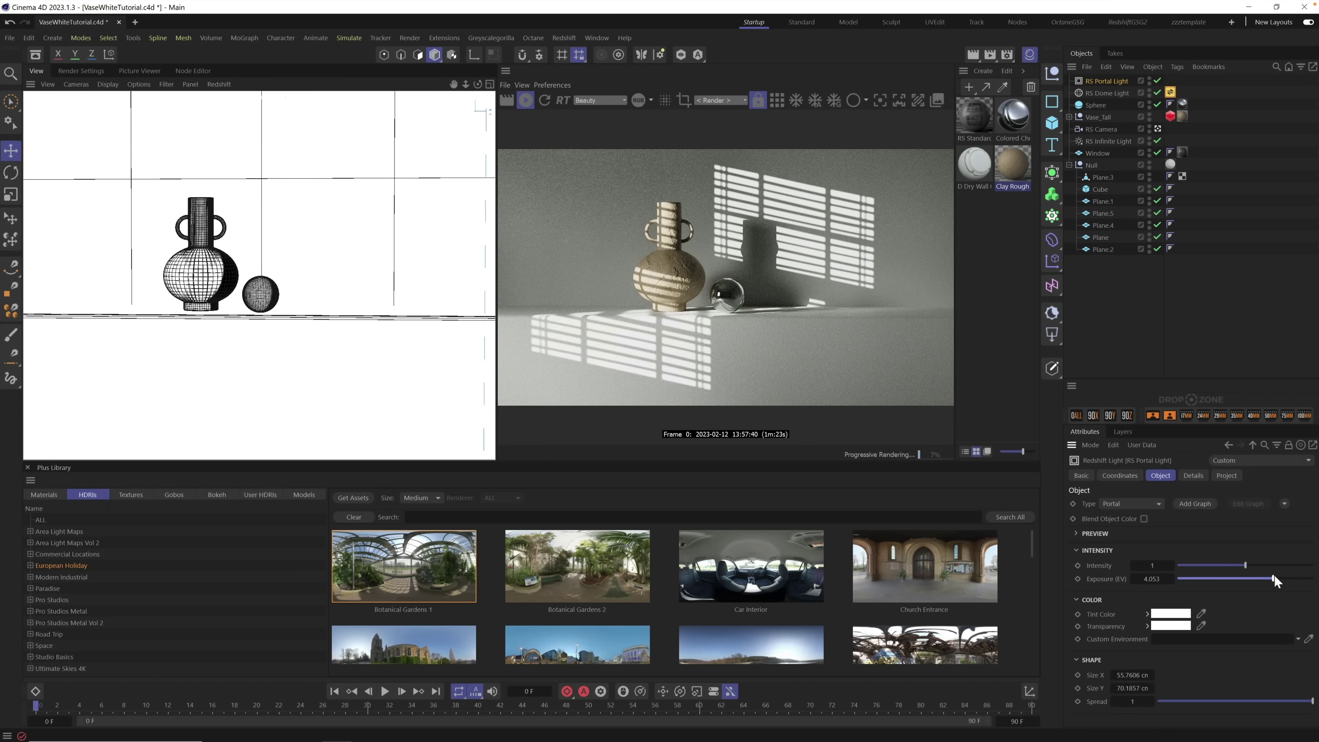
left_click_drag(1274, 577, 1279, 576)
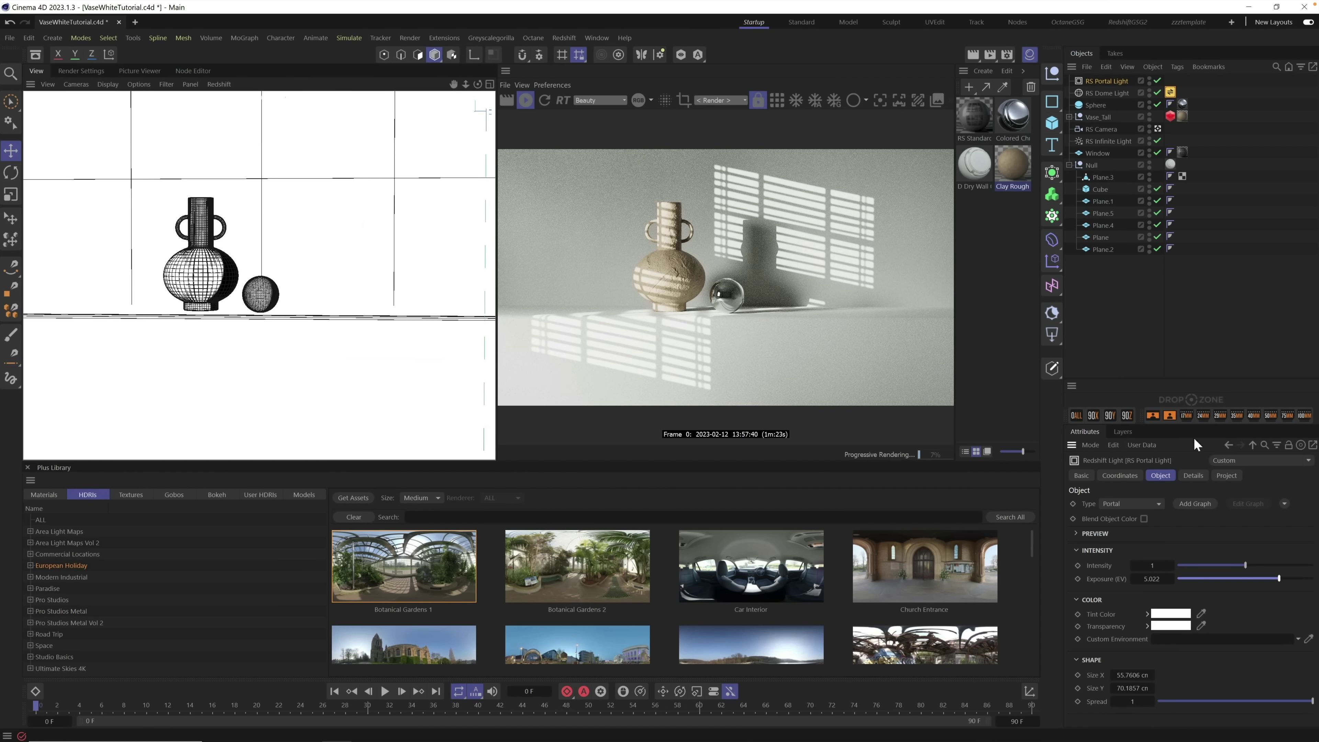
Step: Rotate the dome environment's heading again and raise portal light exposure to 5.463
left_click(1134, 475)
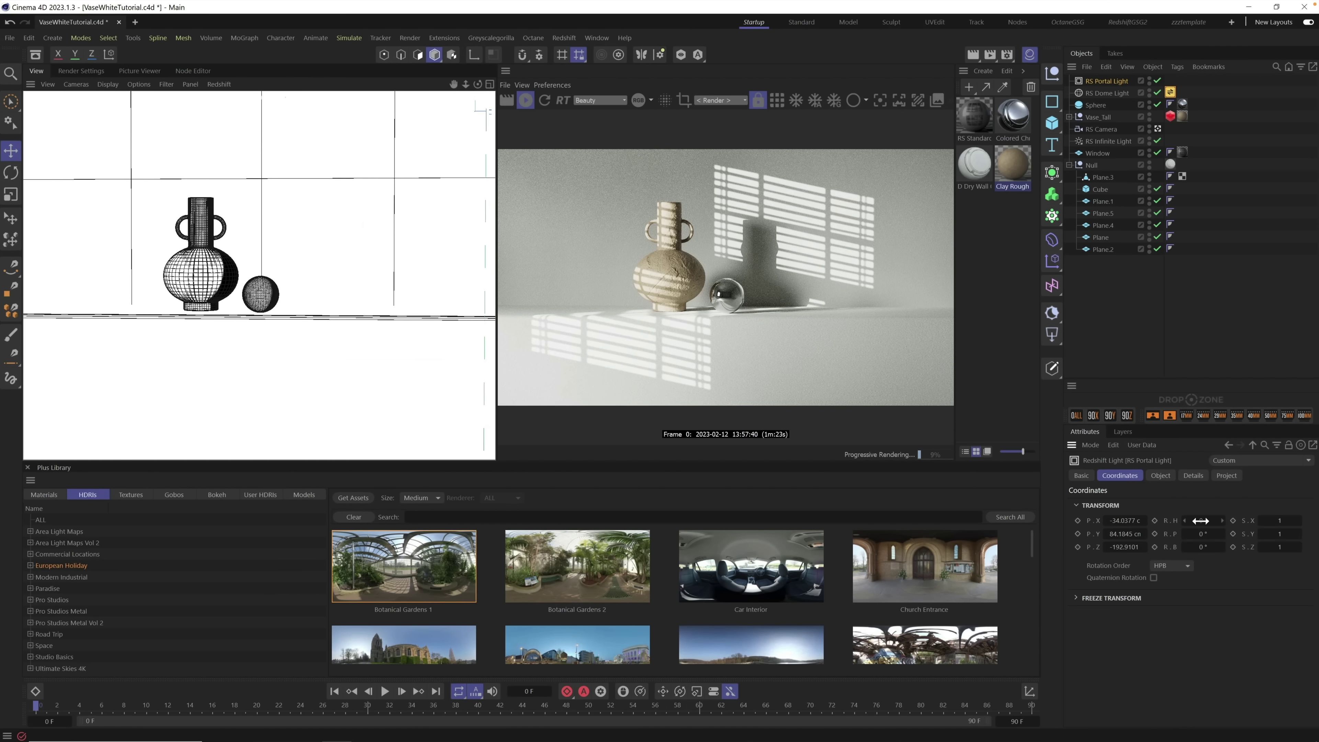
left_click(1106, 96)
left_click_drag(1194, 521, 1092, 521)
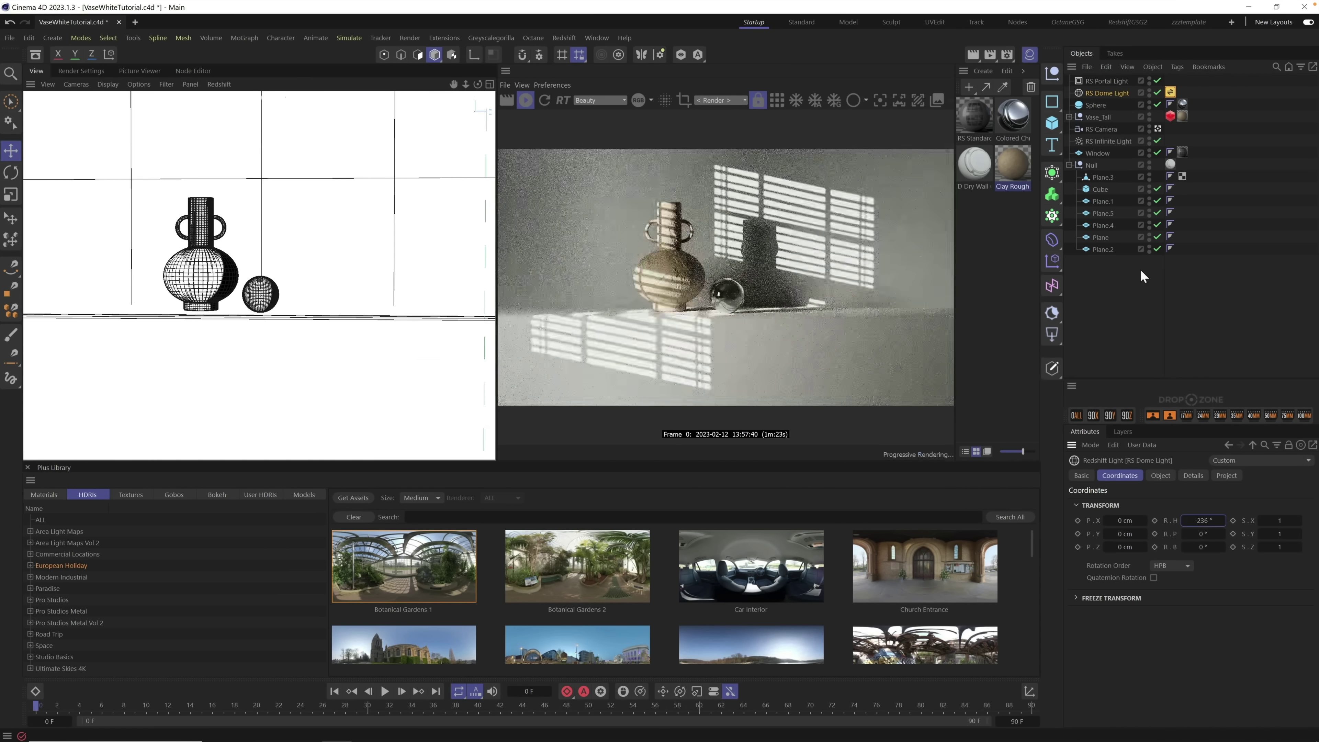
left_click(1106, 82)
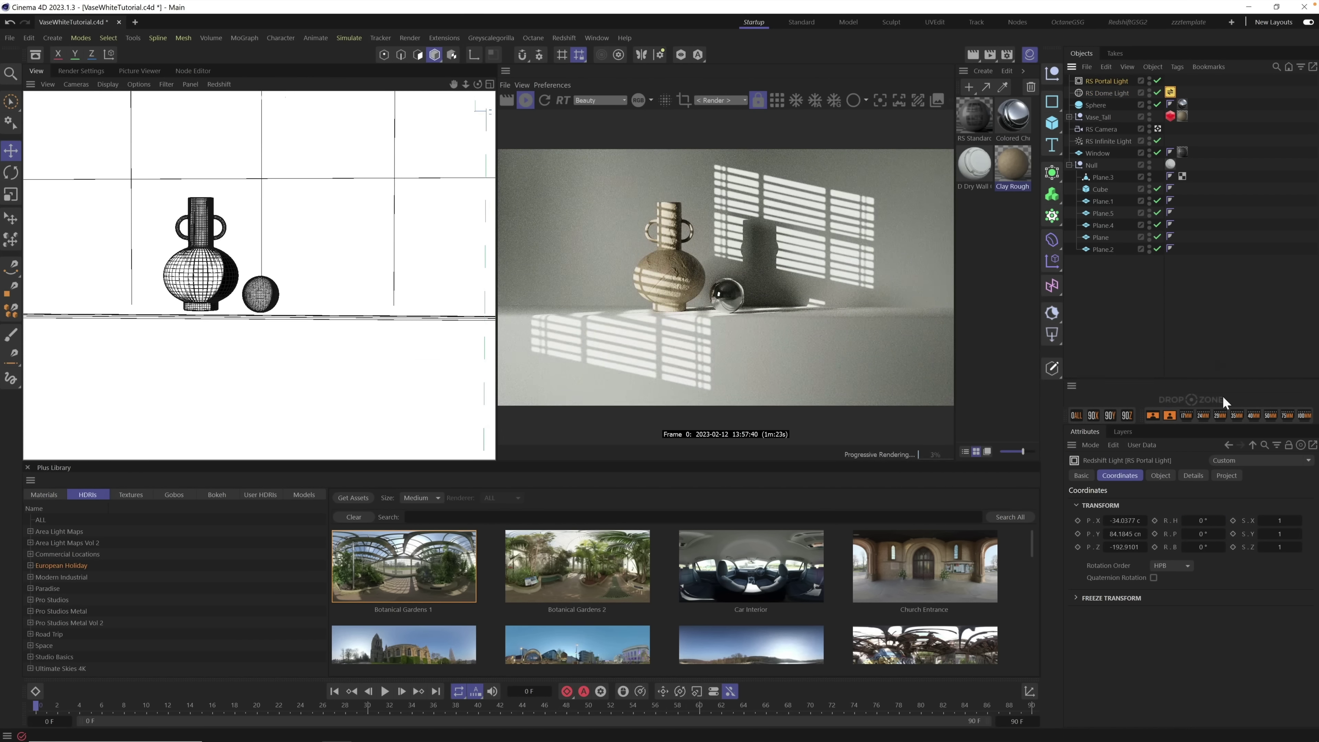
left_click(1161, 476)
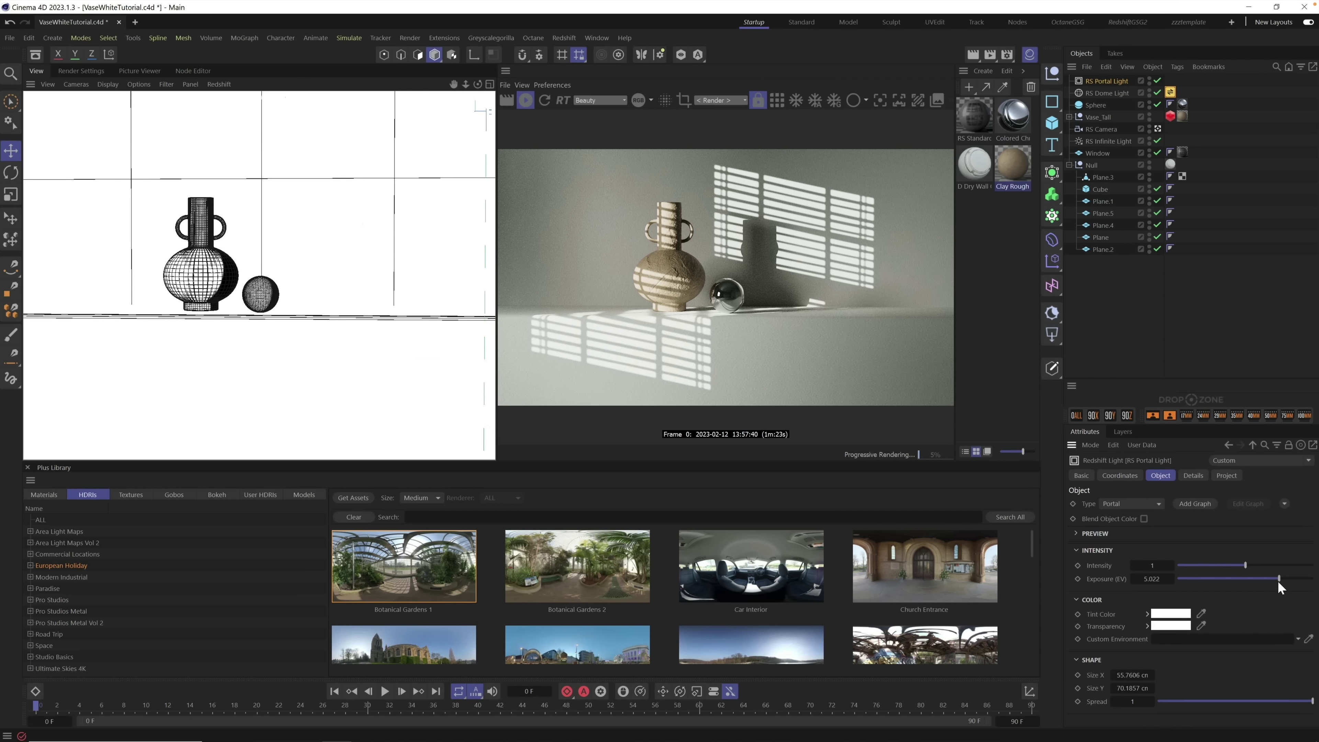
left_click_drag(1278, 580, 1282, 581)
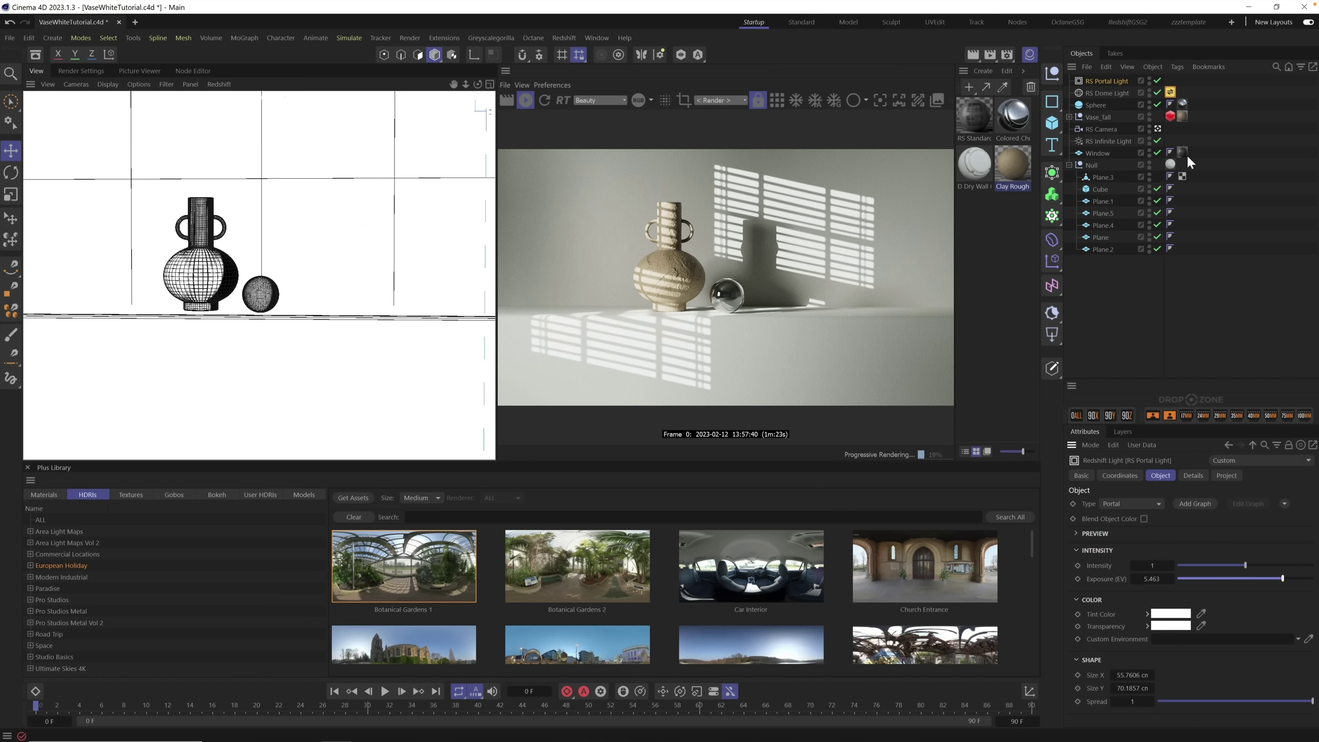
Step: Set Tiles U and Tiles V to 2 on the Null's D Dry Wall 04 material tag
left_click(1173, 167)
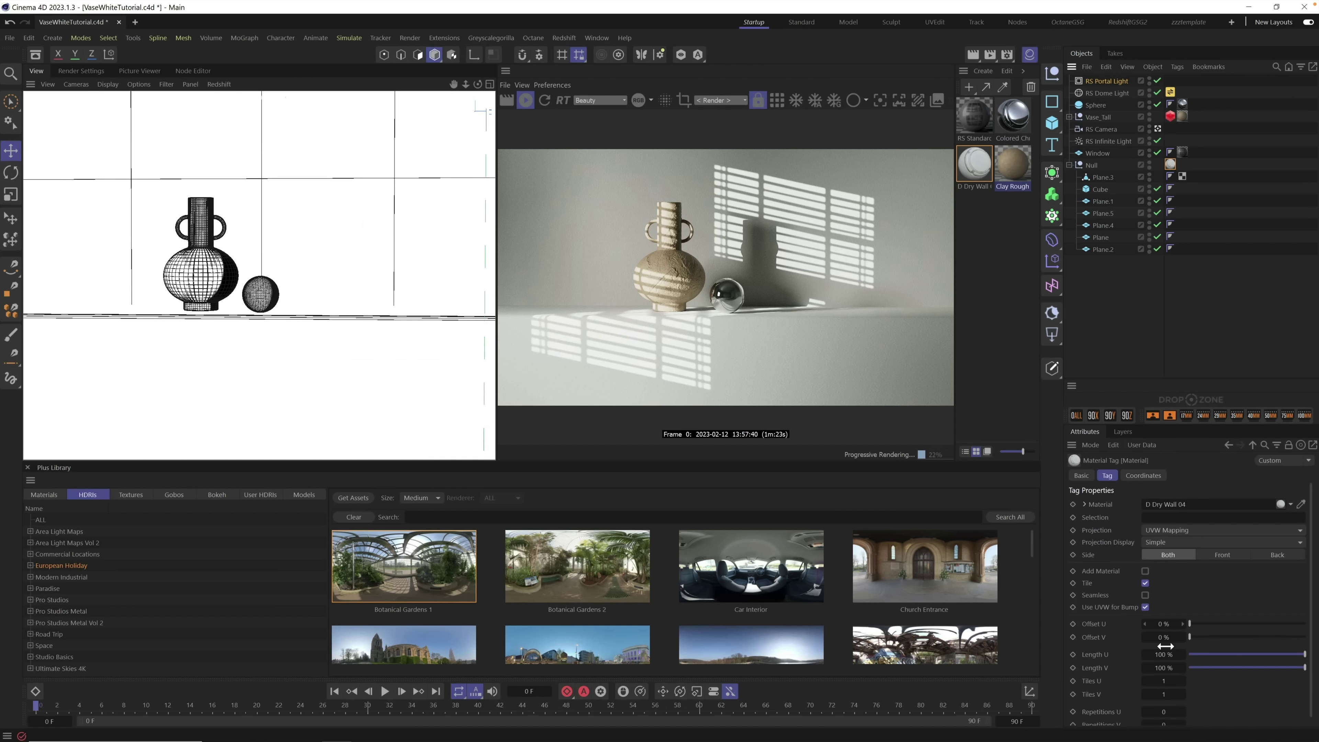
scroll(1309, 556, "down", 1)
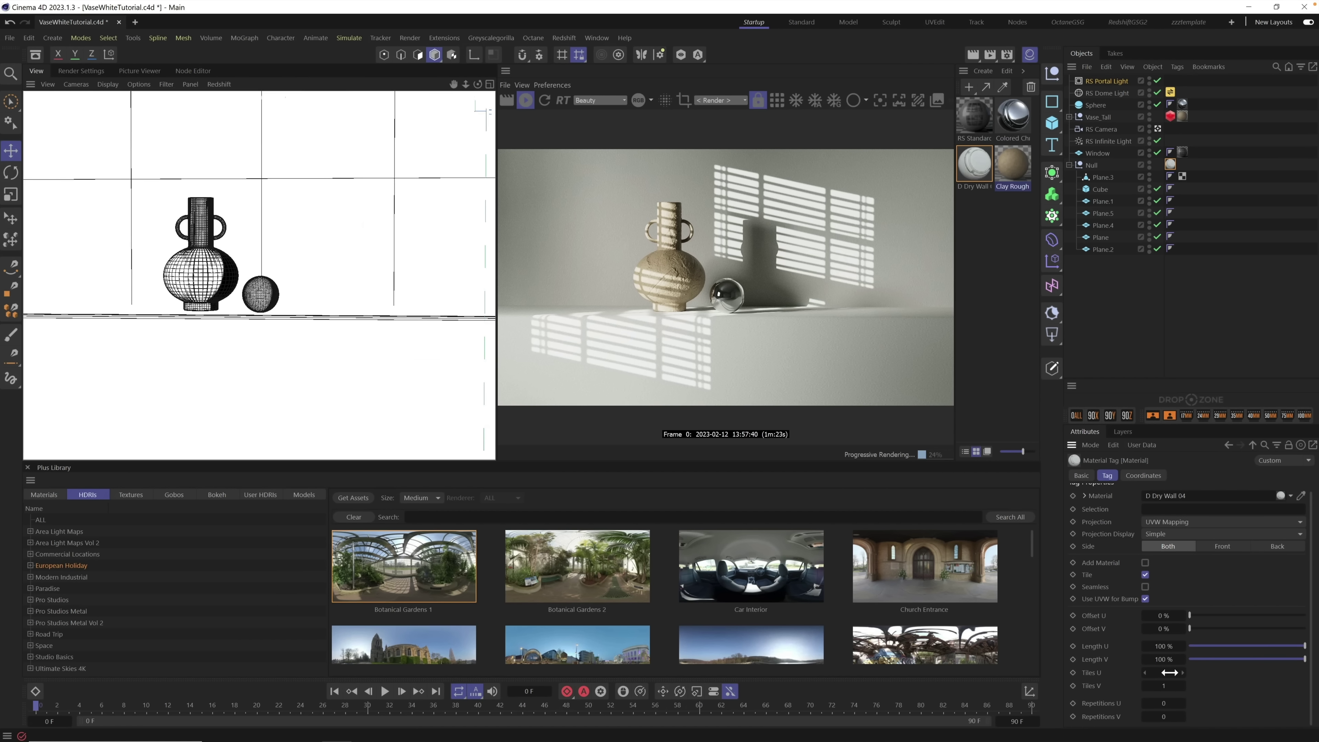
left_click(1168, 672)
type("2")
key("Tab")
type("2")
key("Return")
Step: Zoom and pan the viewport to frame the vase and sphere wider
scroll(211, 276, "up", 1)
scroll(233, 278, "up", 3)
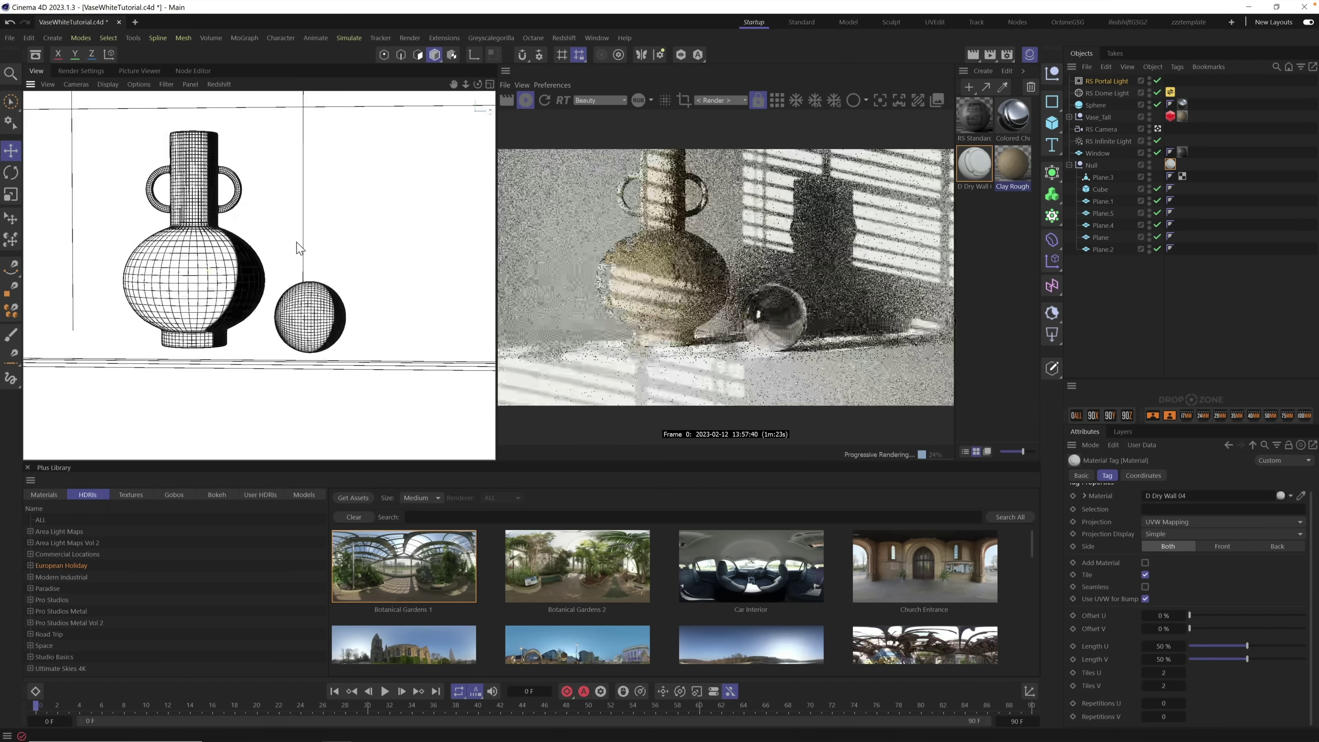
scroll(258, 281, "up", 2)
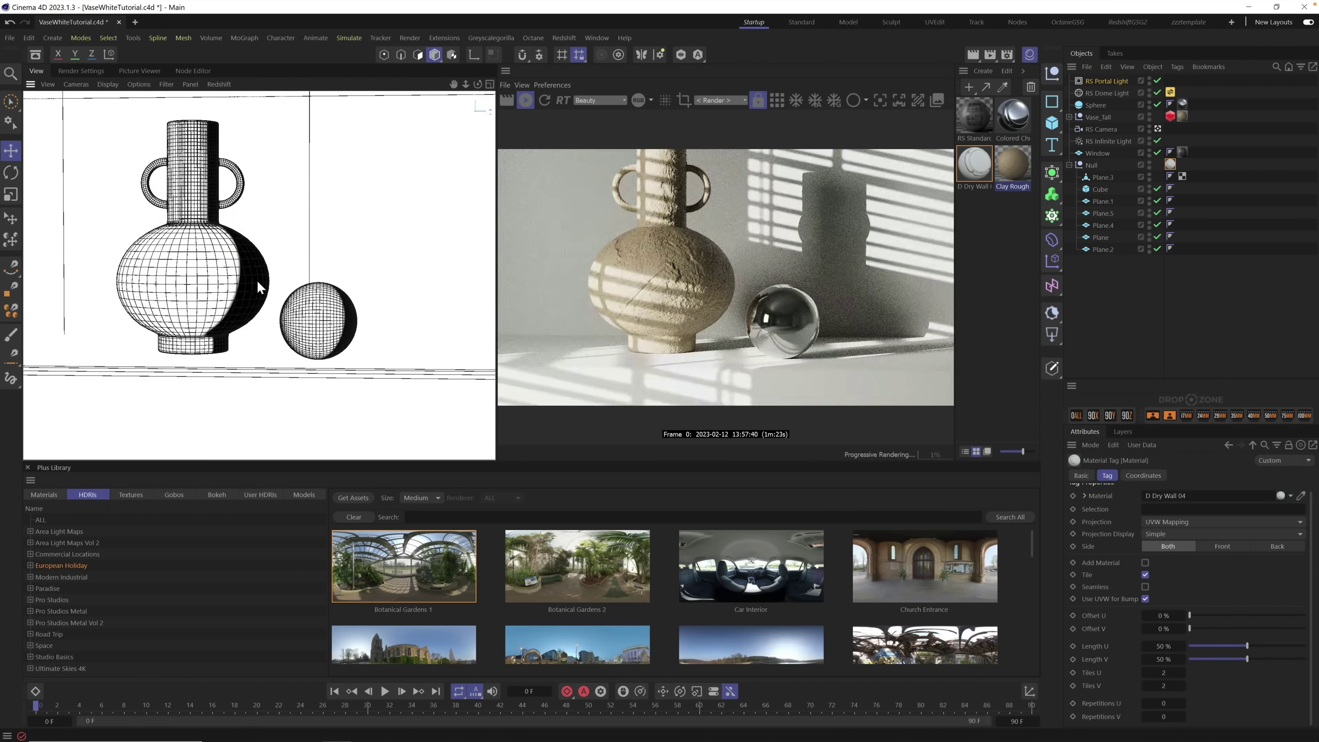
scroll(256, 280, "down", 3)
scroll(263, 281, "down", 1)
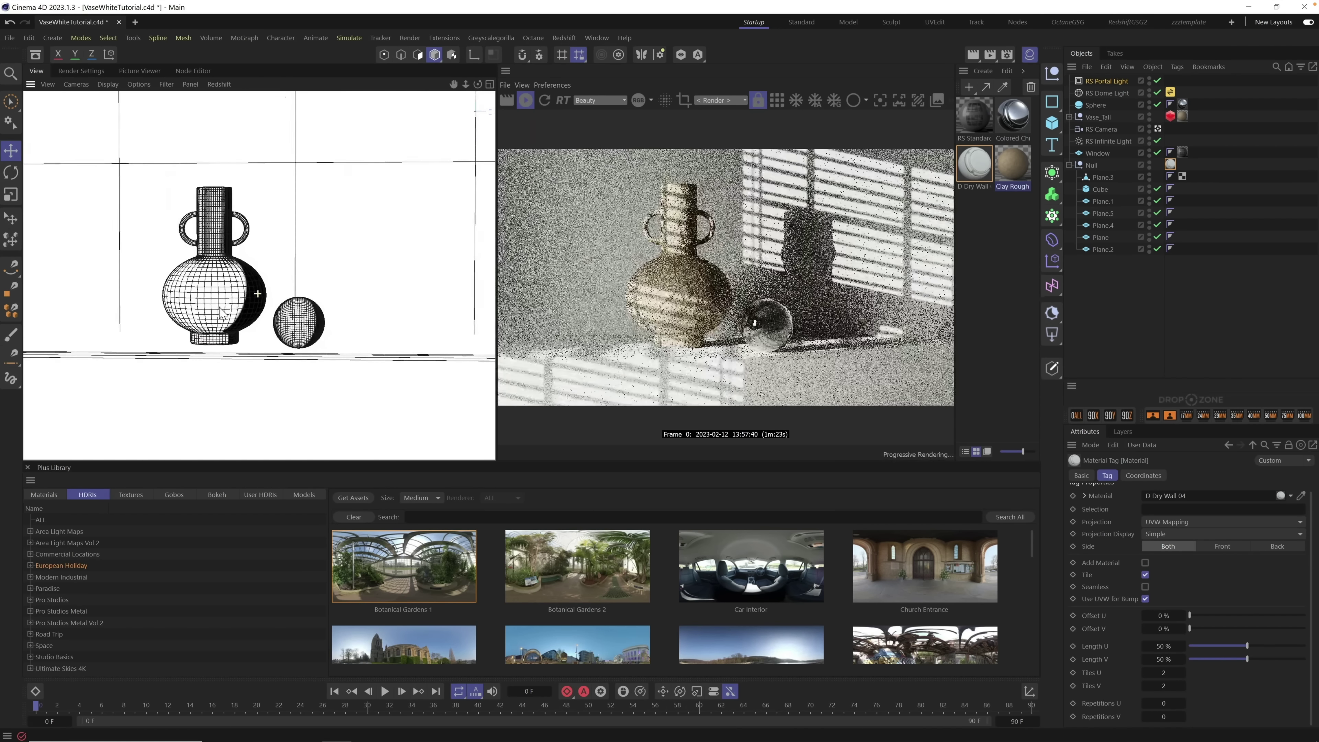
scroll(273, 282, "down", 3)
scroll(282, 283, "up", 1)
middle_click_drag(249, 294, 249, 279)
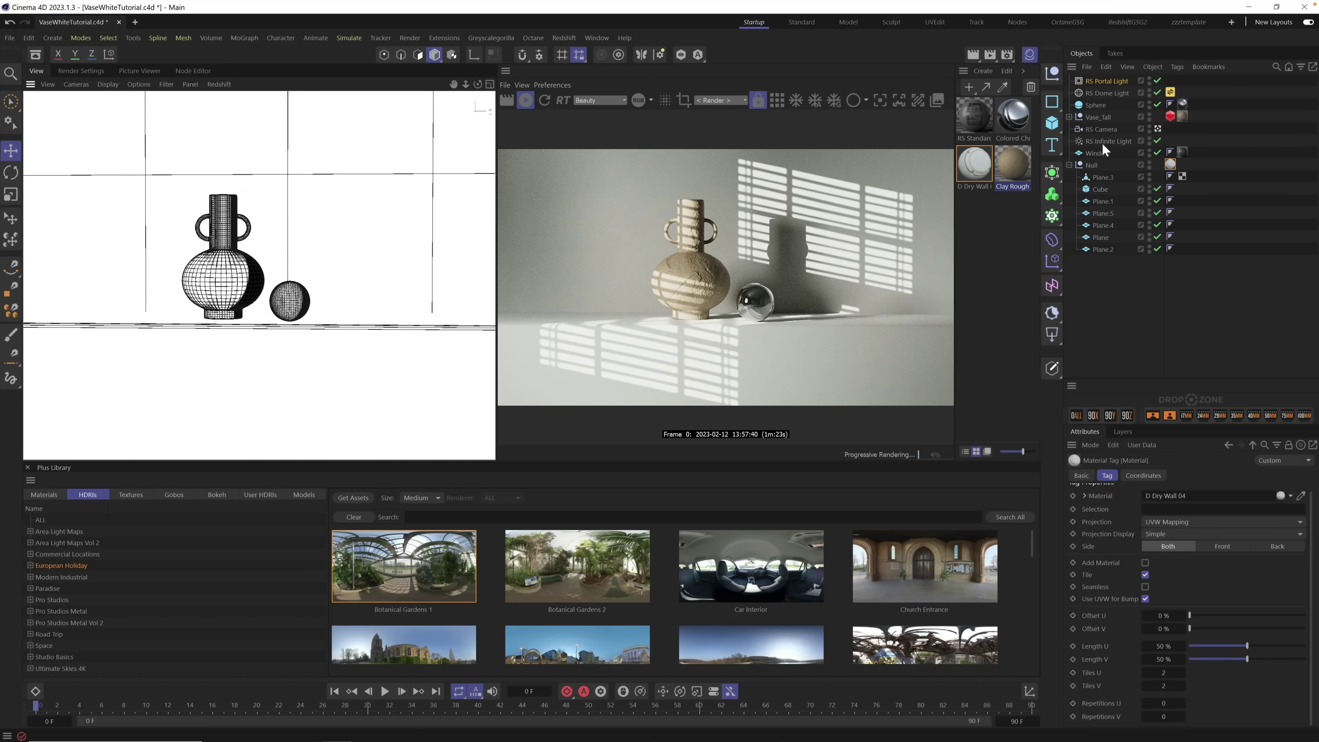
Step: Enable bokeh on RS Camera and make a new null named Focus its DOF object
left_click(1101, 128)
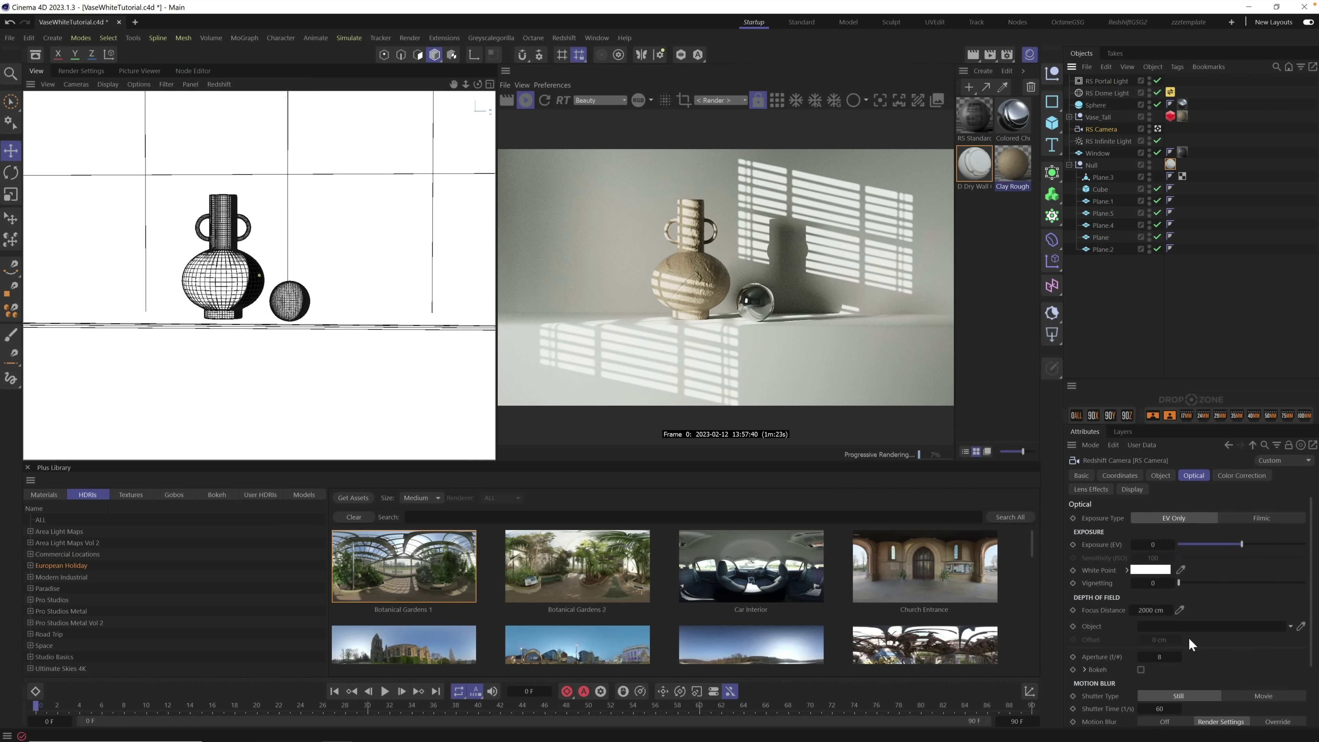
left_click(1141, 669)
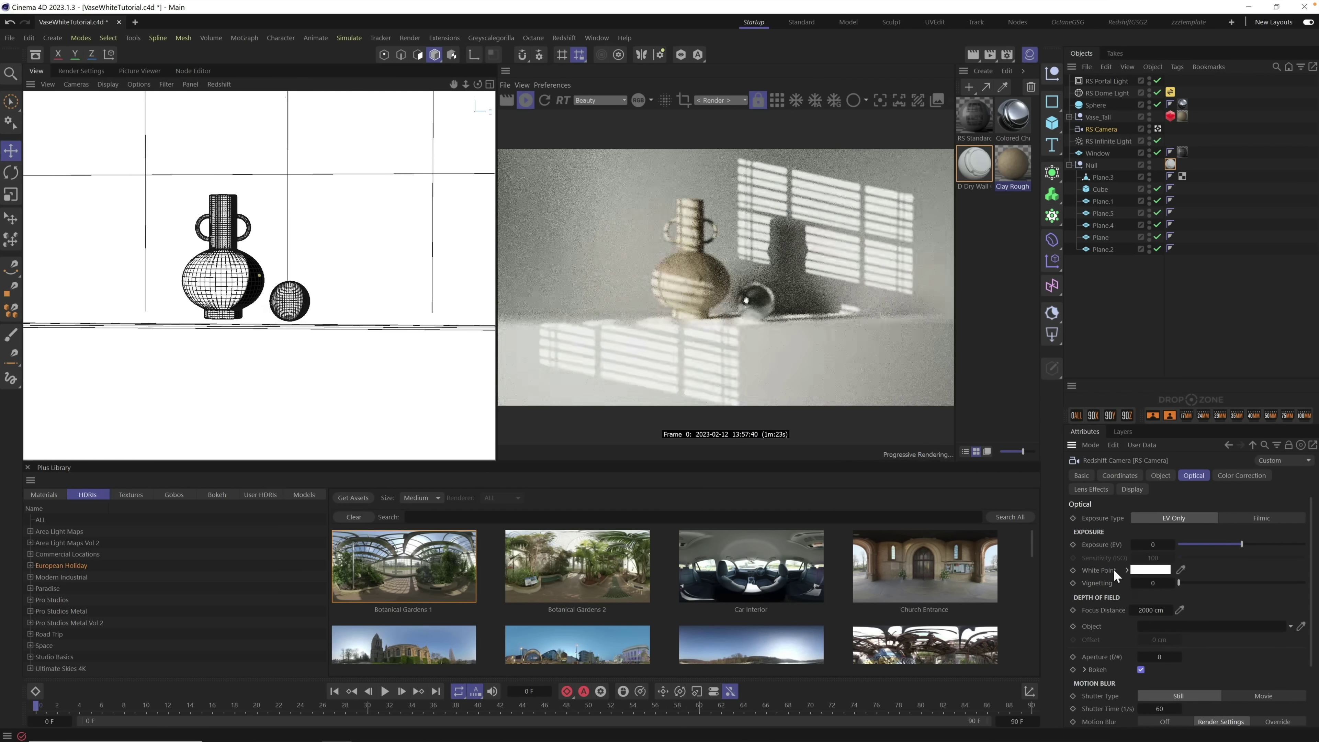
left_click(1056, 74)
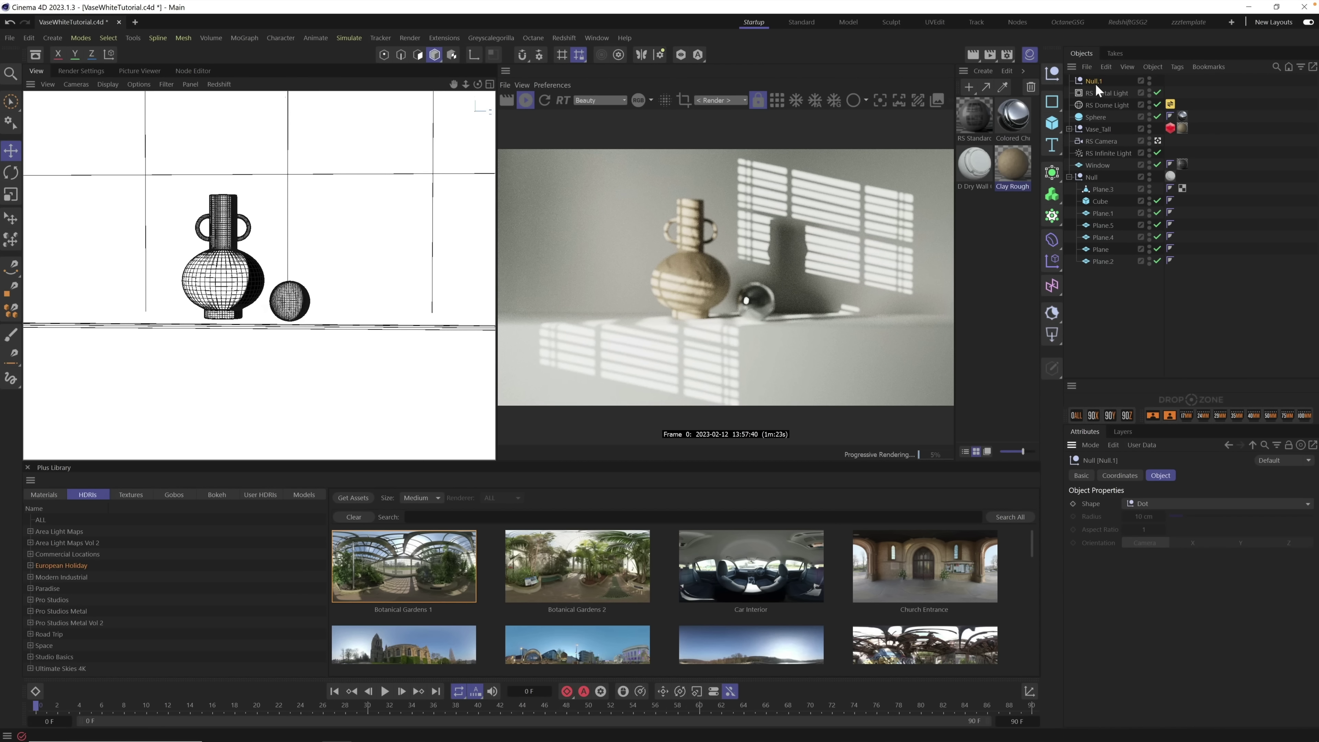
double_click(1095, 83)
type("Focus")
key("Return")
left_click_drag(1095, 80, 1216, 627)
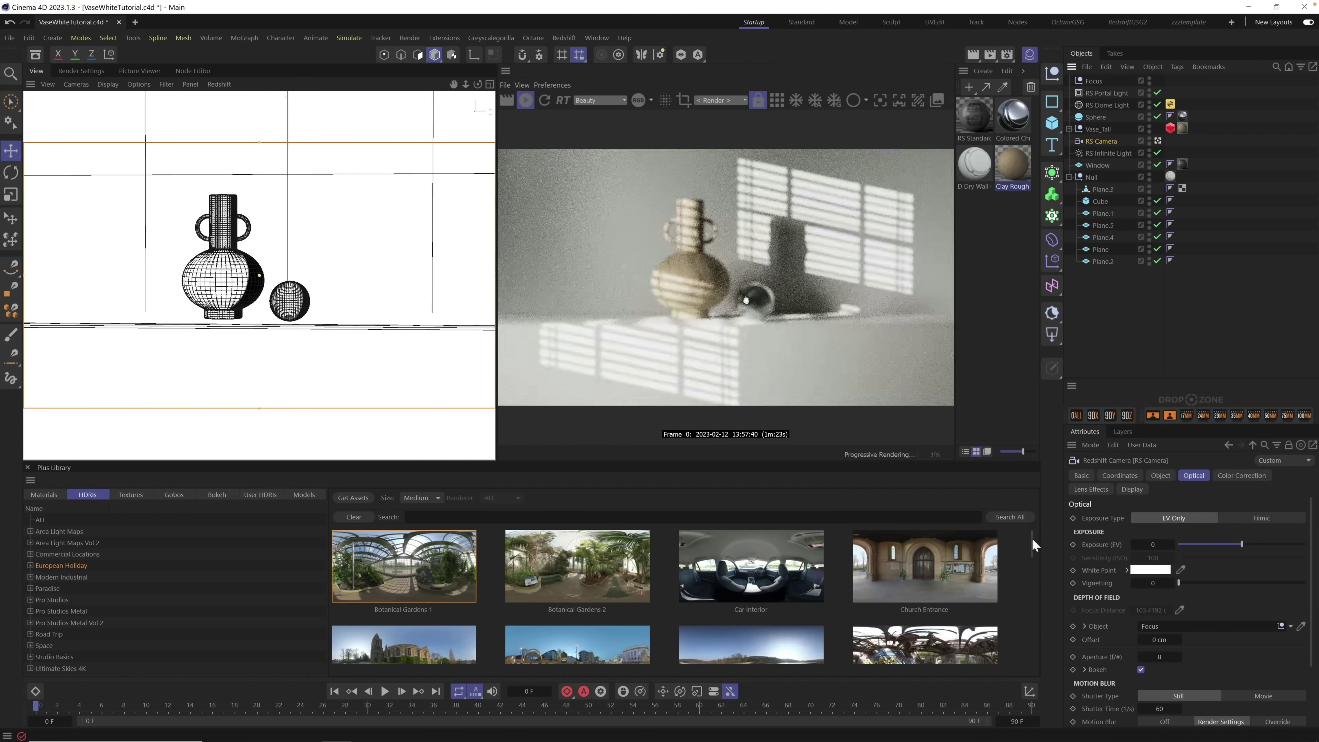
Step: Use the Place tool to put the Focus null on the vase surface
left_click(1096, 82)
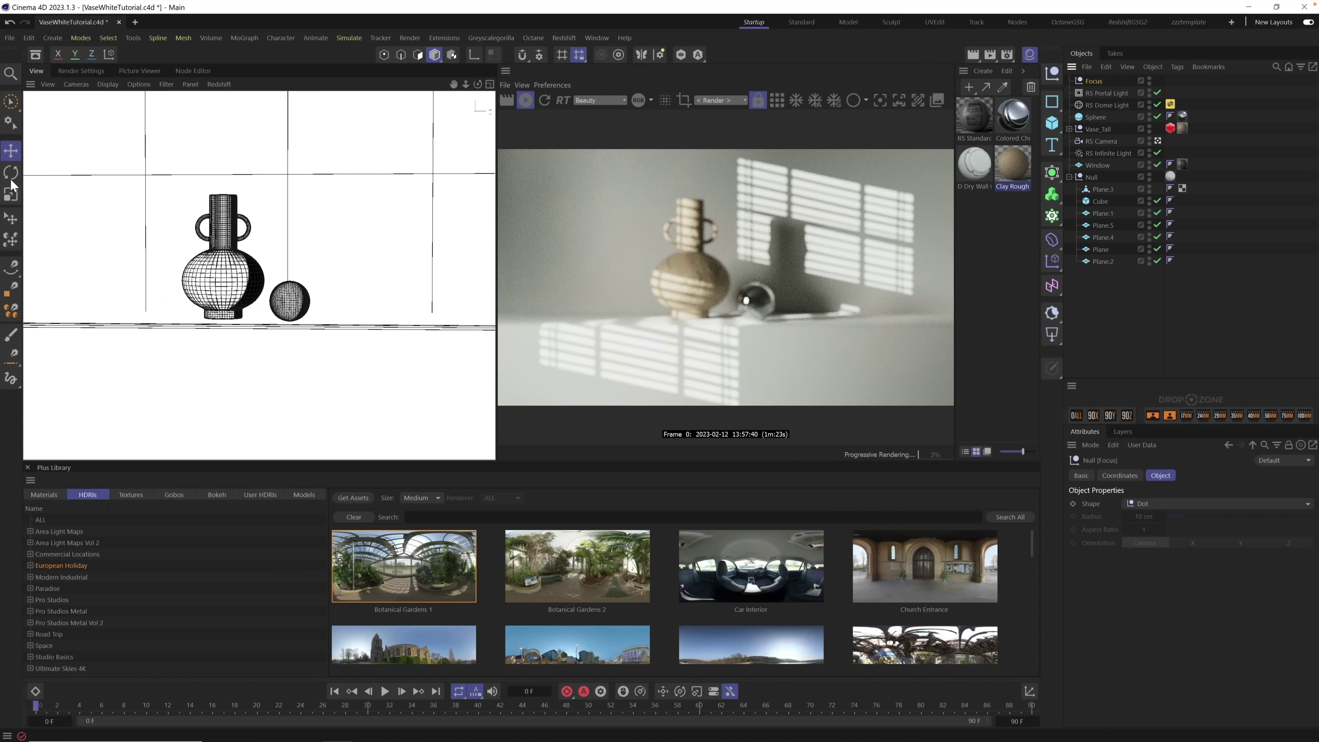
left_click(11, 218)
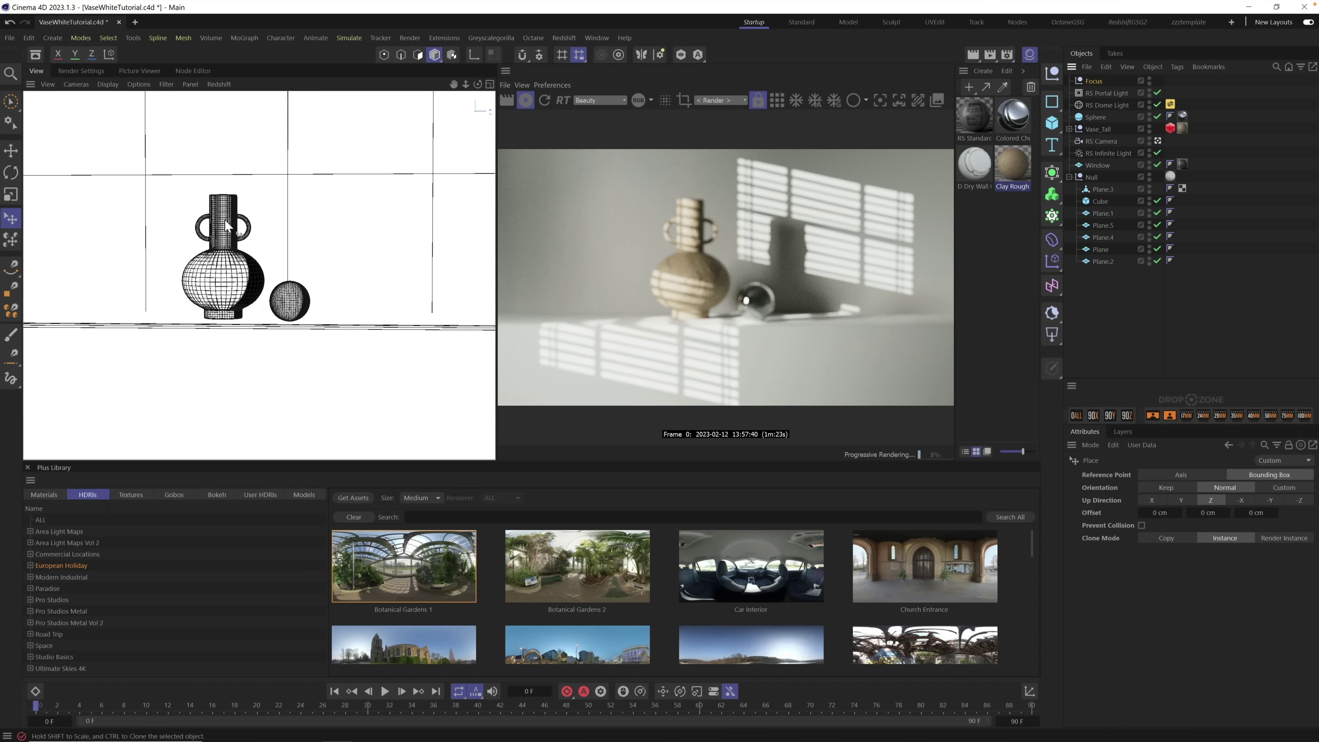
left_click(226, 241)
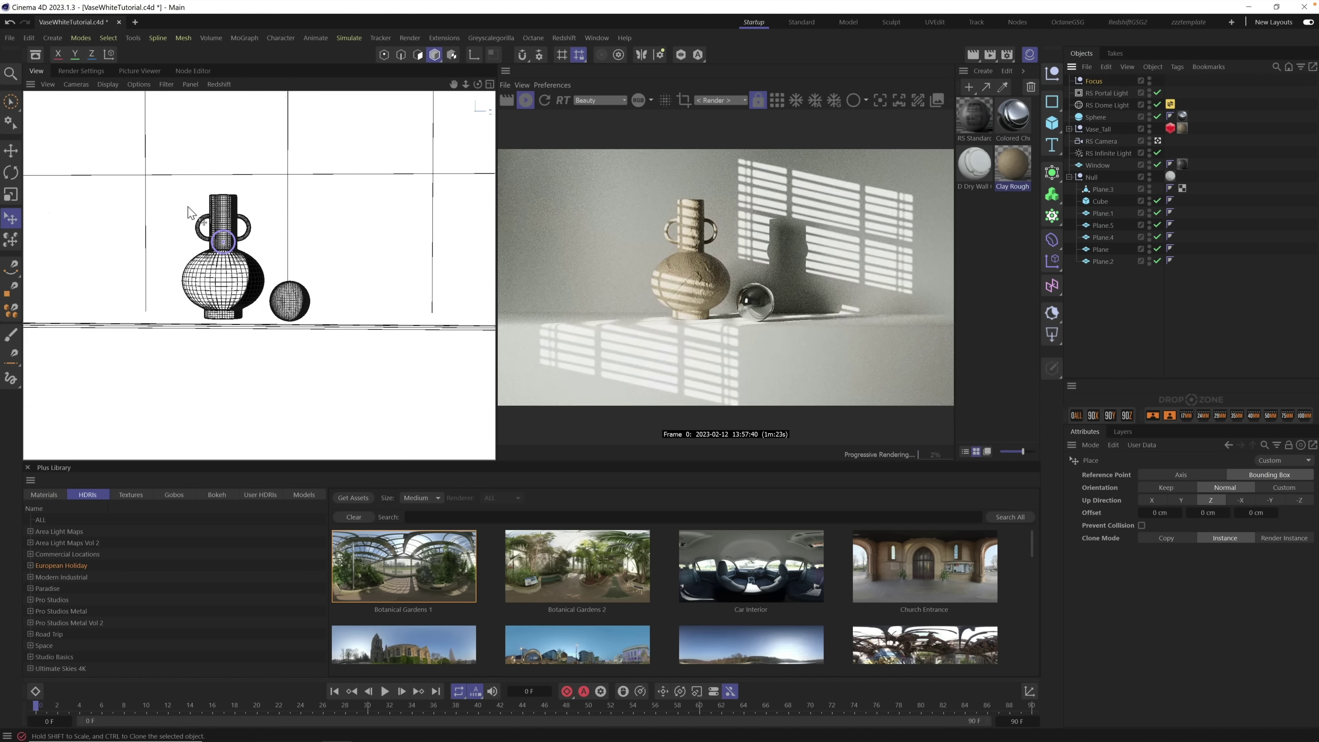
left_click(1104, 143)
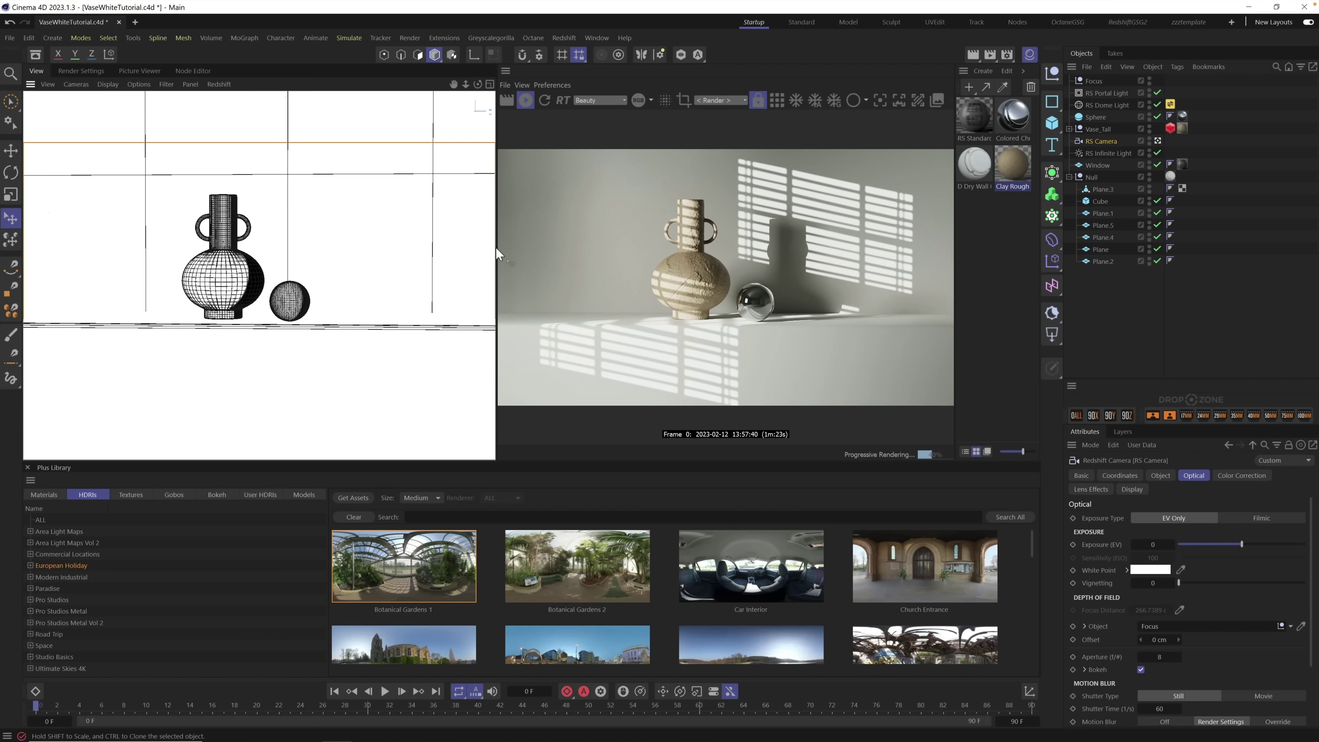
Step: Adjust the dome light's saturation and dim the portal light's exposure to 4.053
left_click(1108, 106)
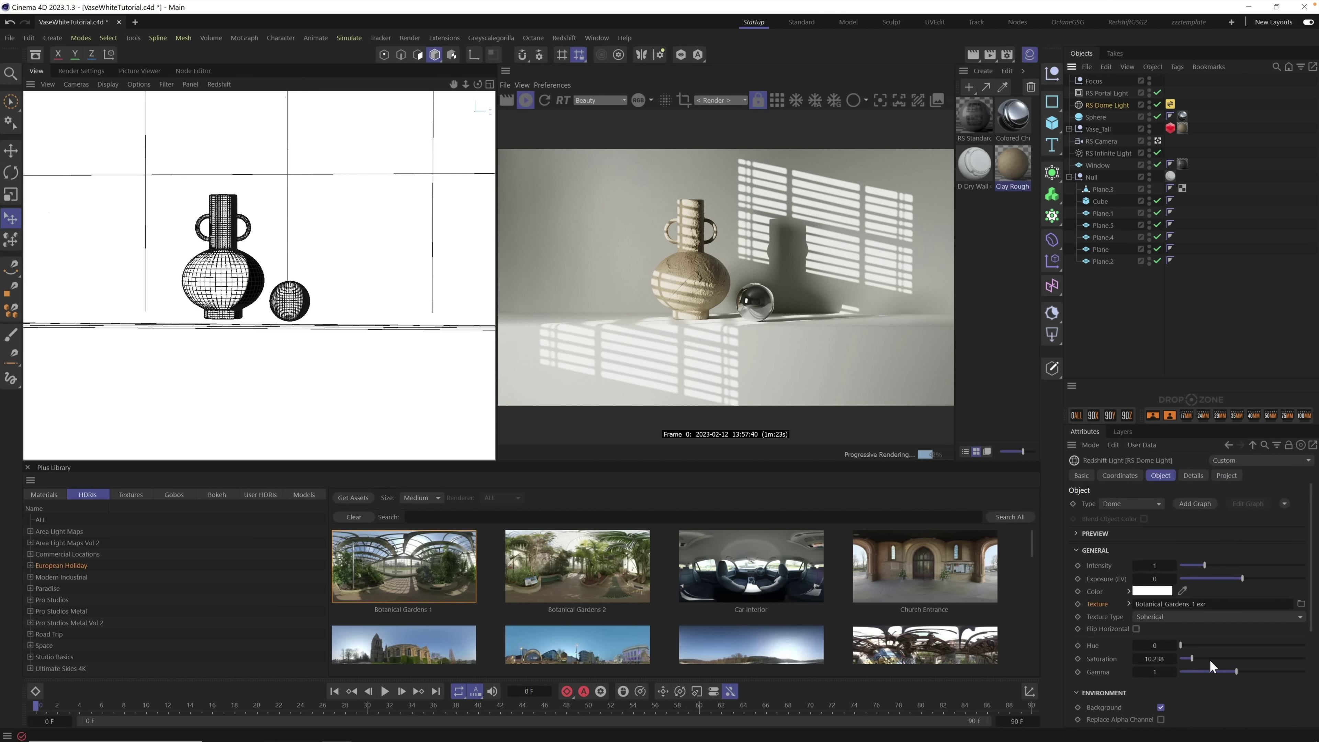
left_click_drag(1186, 659, 1165, 659)
left_click(1113, 93)
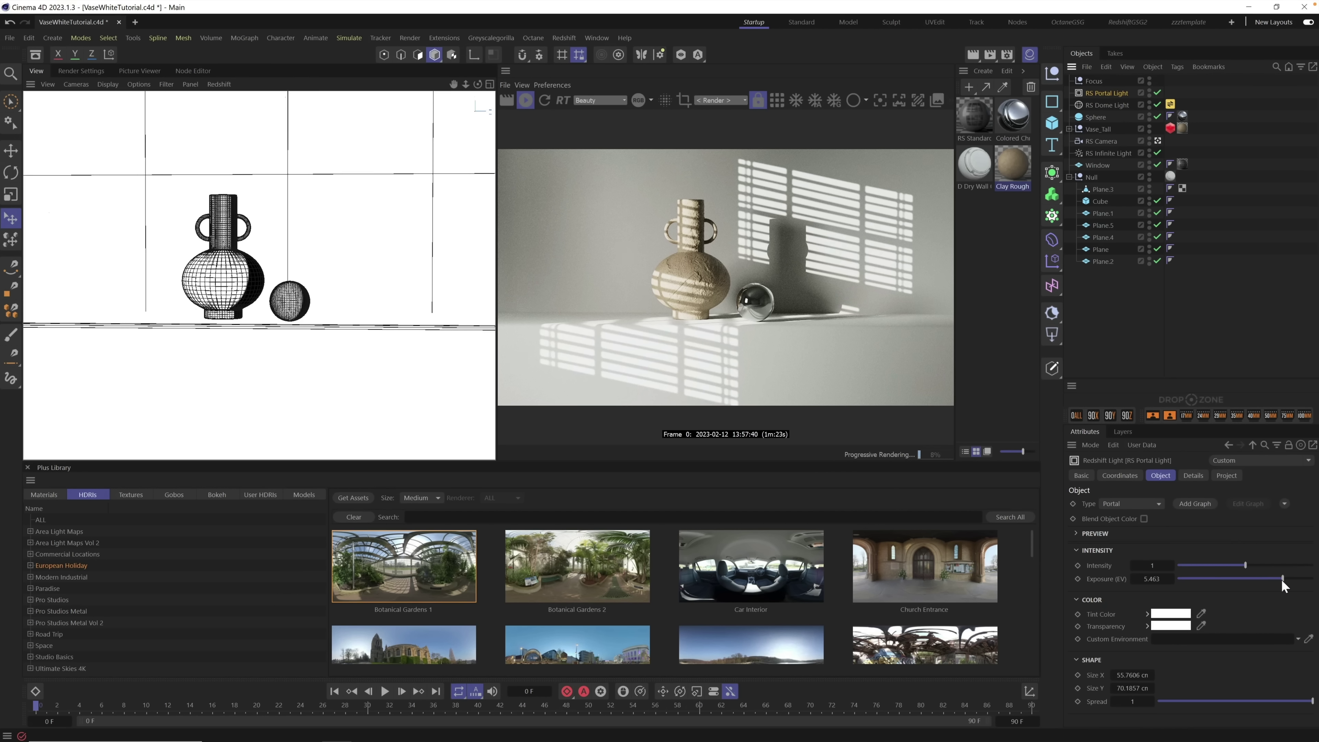
left_click_drag(1282, 579, 1275, 578)
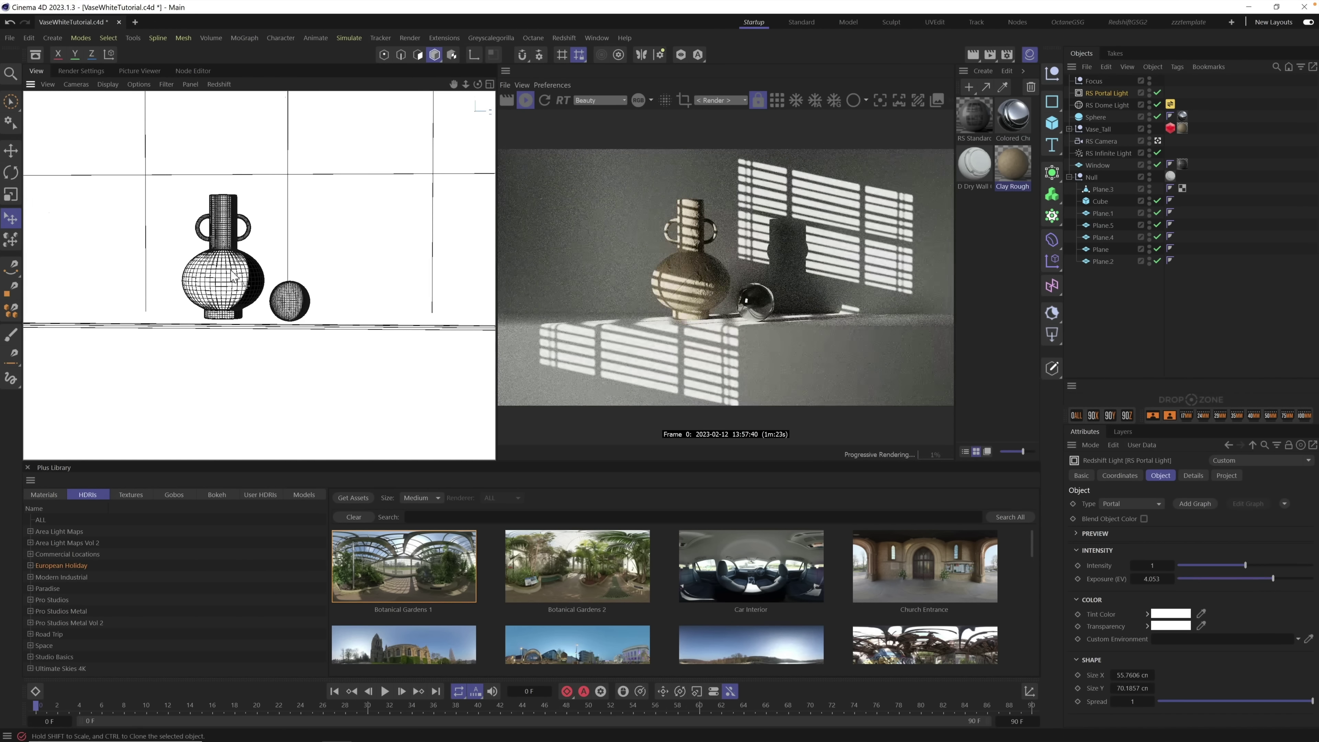
Step: Switch the RS Portal Light off so only the window light remains
scroll(232, 276, "up", 3)
scroll(232, 278, "up", 1)
scroll(233, 284, "up", 1)
scroll(233, 288, "up", 1)
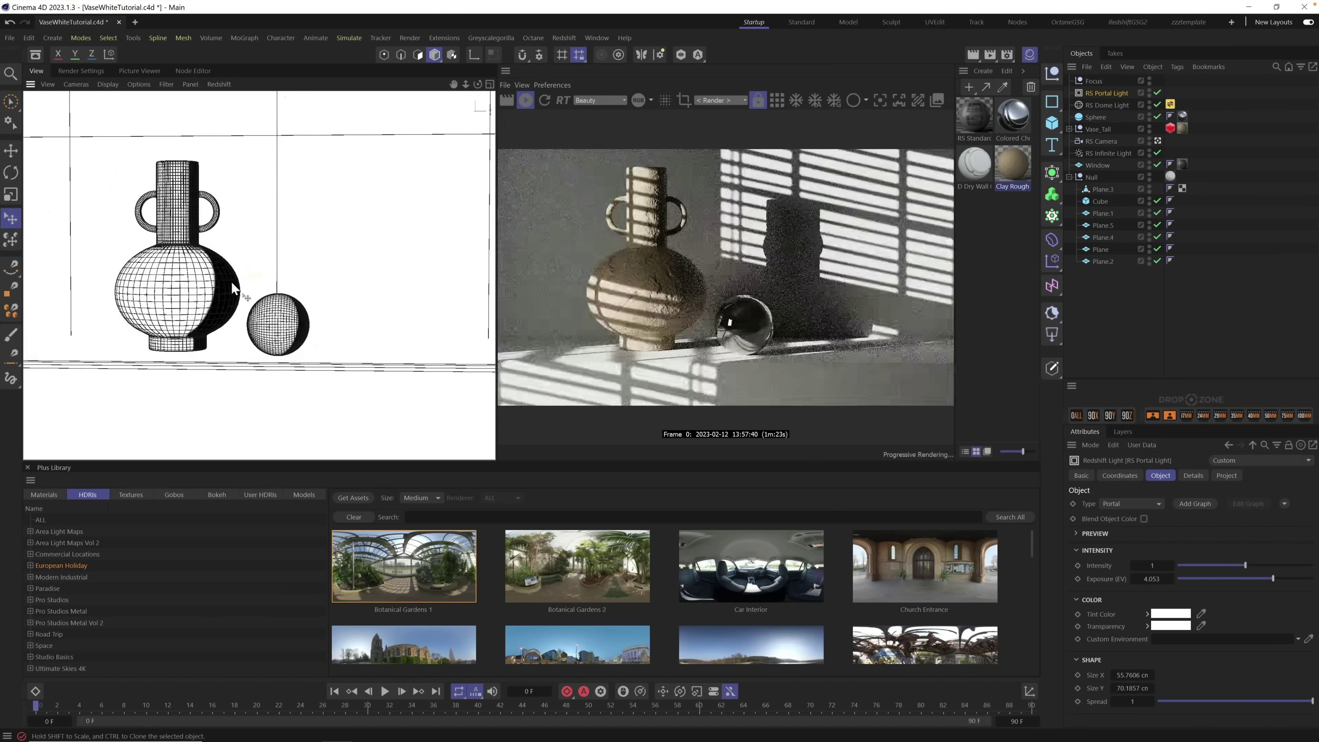
scroll(231, 281, "down", 1)
scroll(231, 285, "down", 1)
scroll(233, 289, "down", 1)
scroll(236, 295, "down", 1)
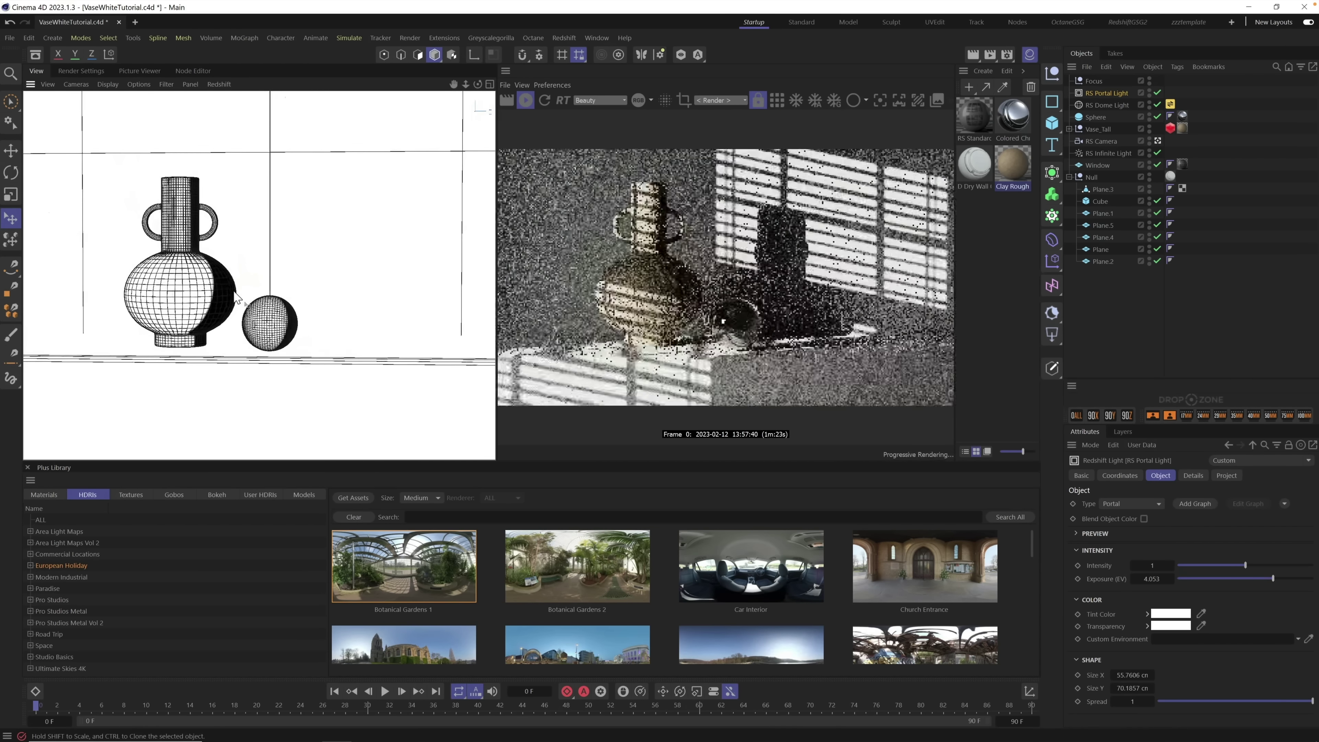
scroll(236, 299, "down", 1)
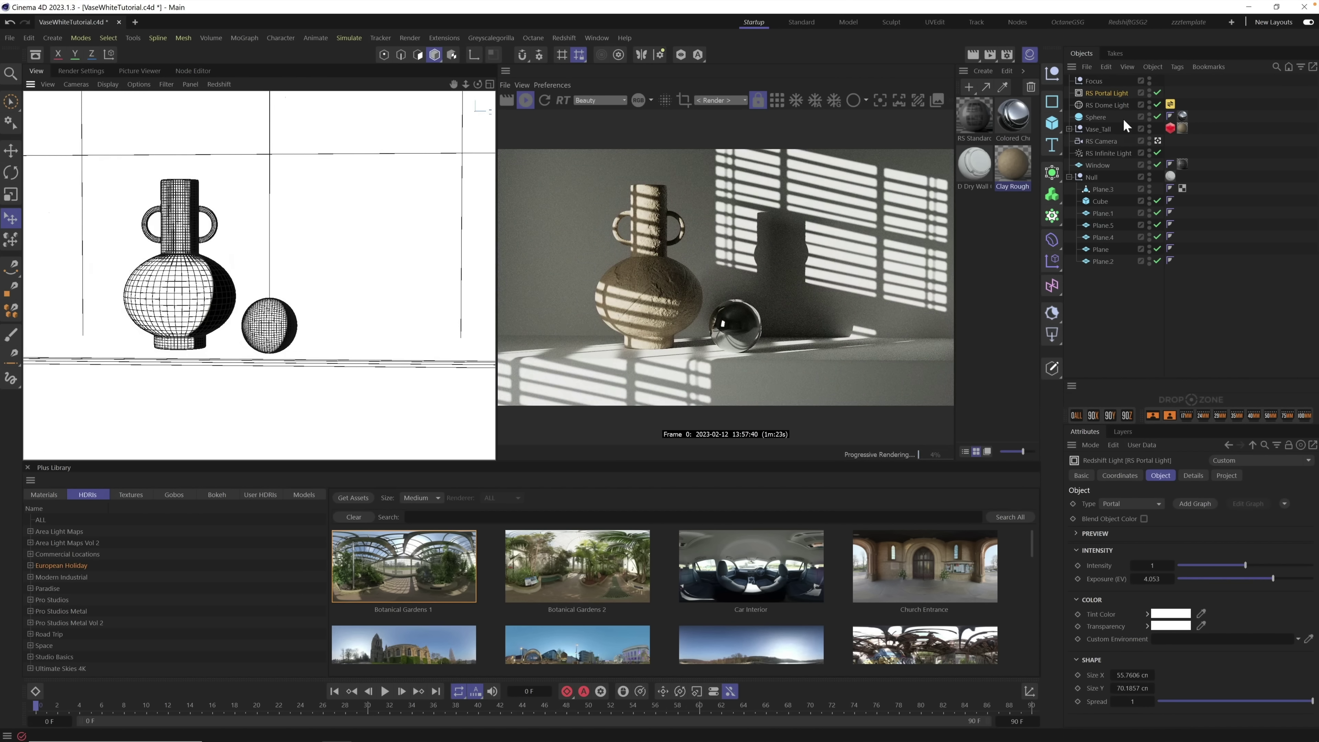
left_click(1157, 92)
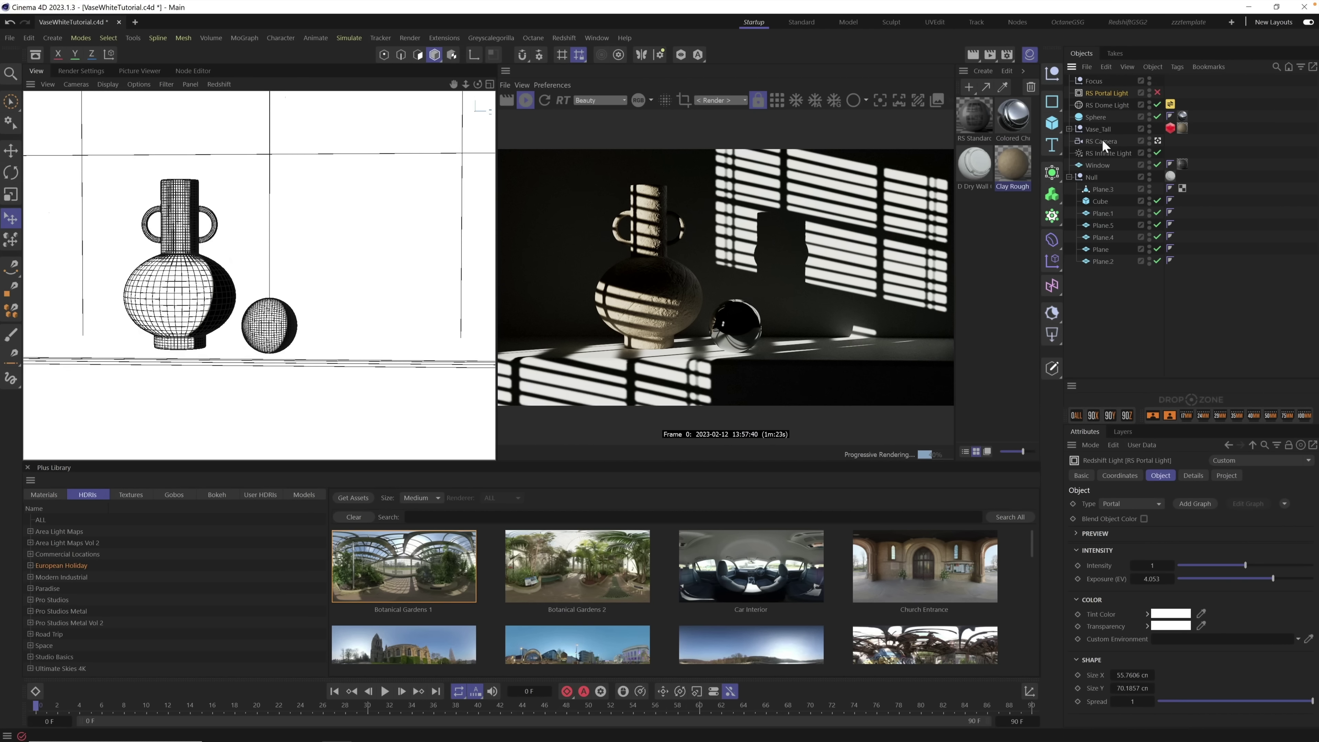
Step: Set RS Infinite Light exposure to 5.374 EV and RS Portal Light exposure to 5.286 EV
left_click(1104, 153)
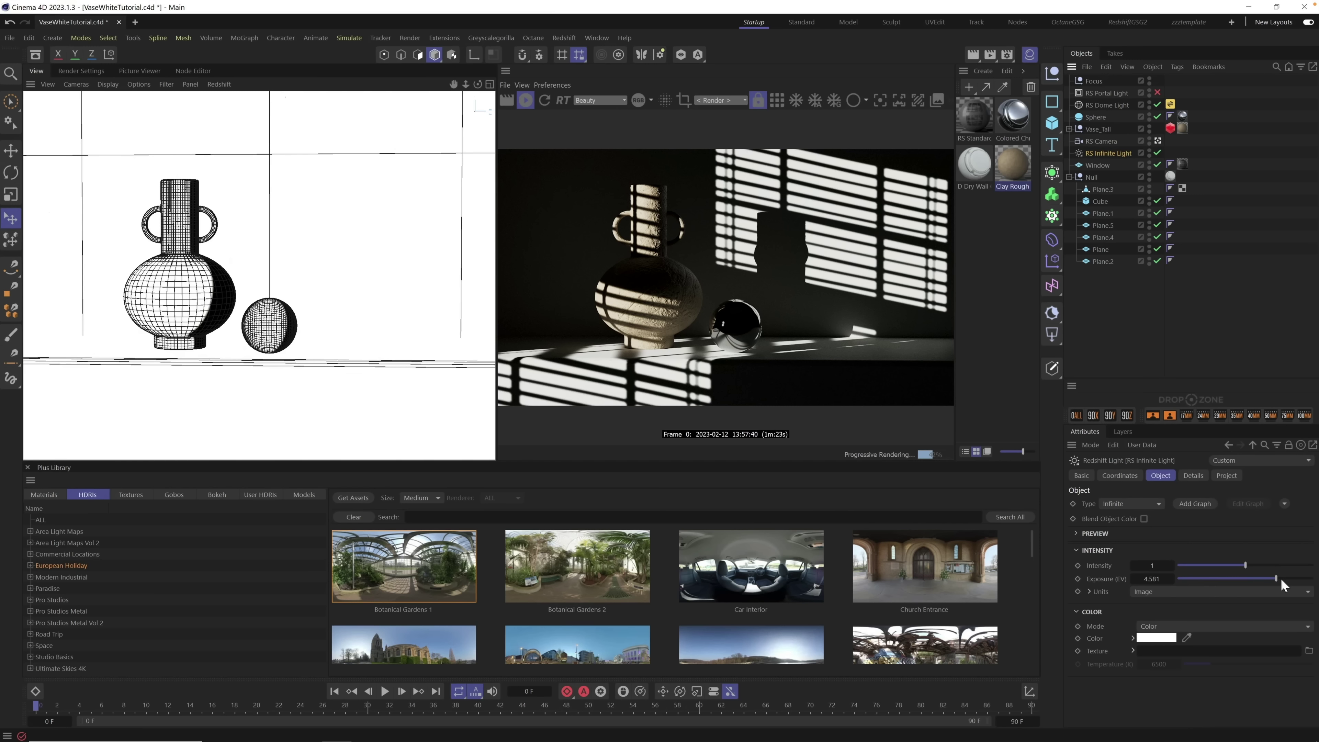
left_click_drag(1281, 579, 1283, 579)
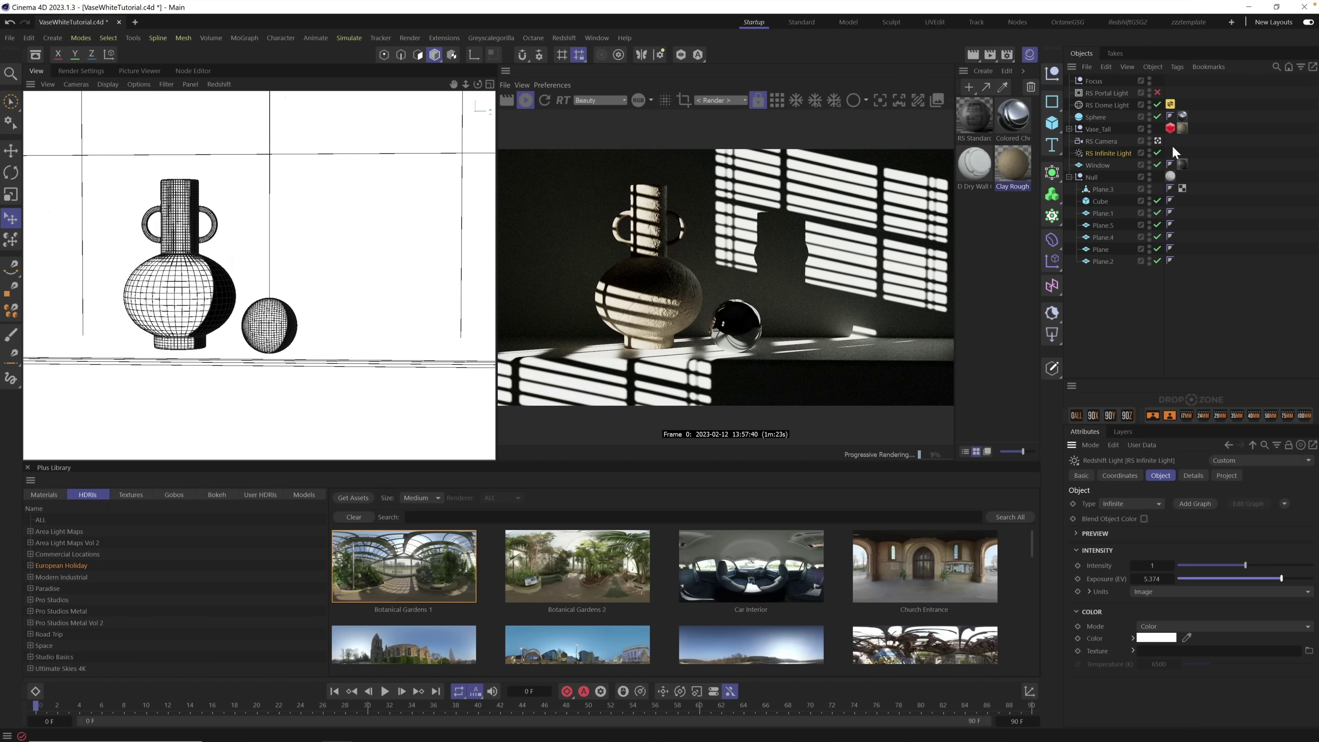
left_click(1124, 93)
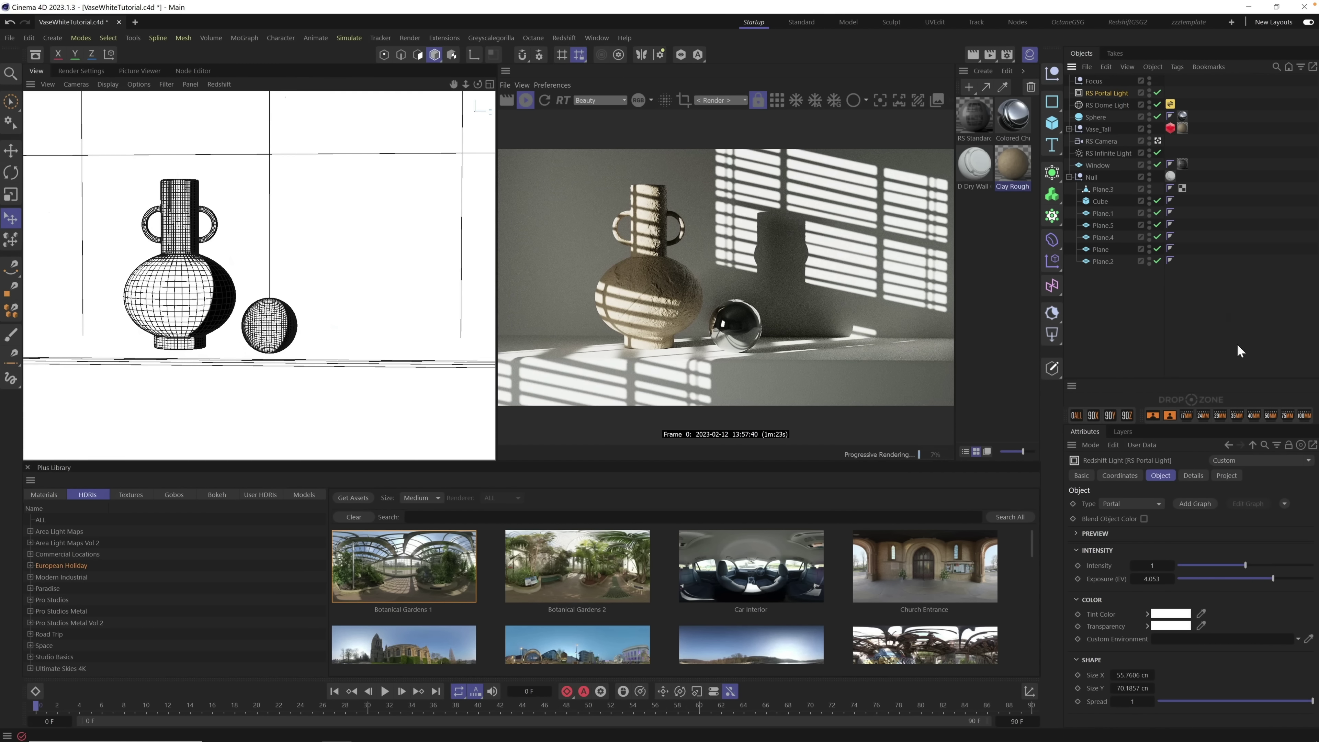
left_click(1280, 577)
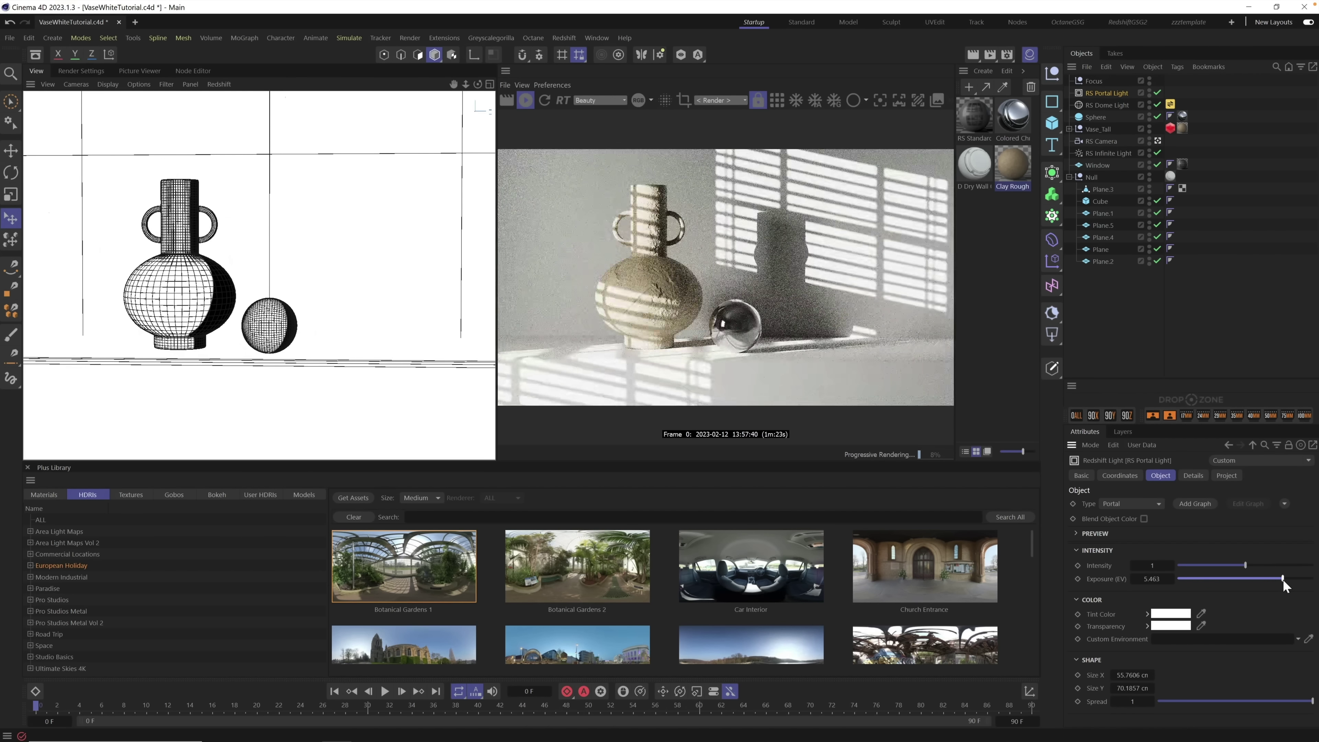
left_click_drag(1283, 579, 1284, 579)
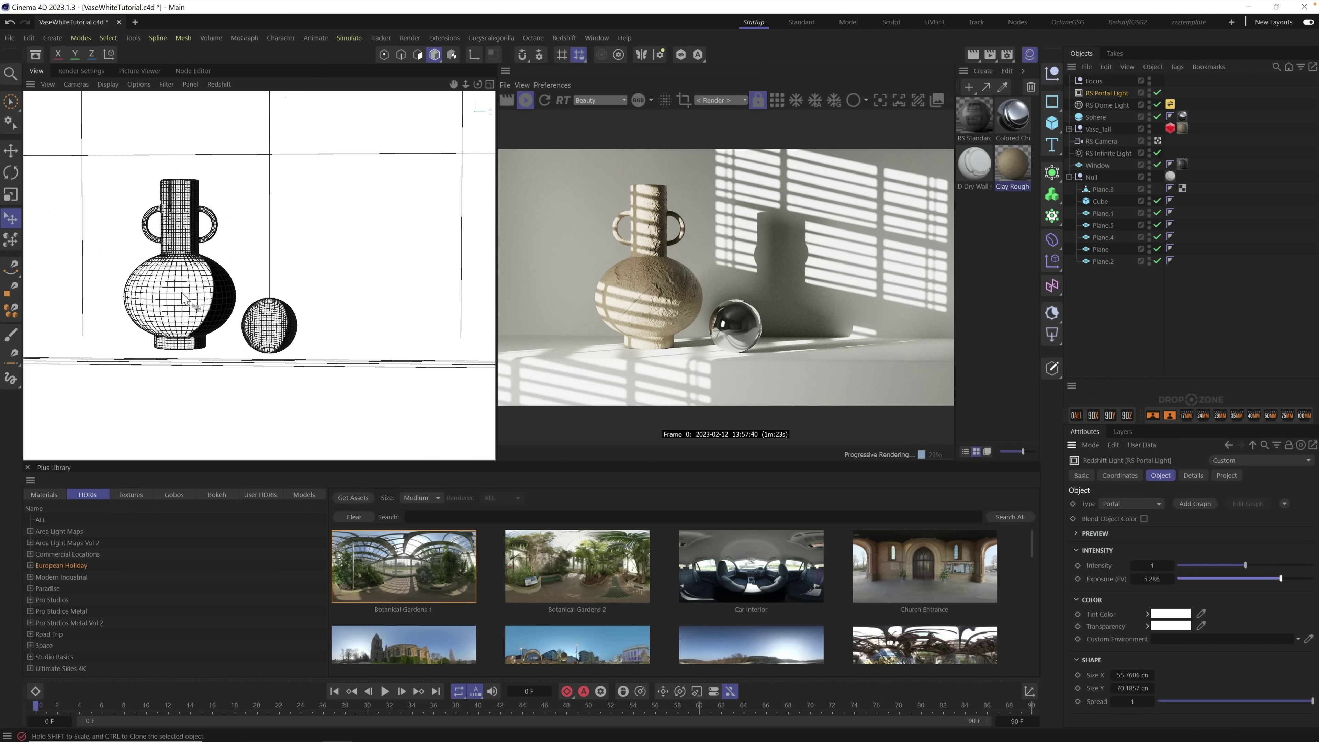
Step: Pan, orbit and zoom the RS Camera onto the vase and sphere, then view the 1280×720 render settings
middle_click_drag(194, 312, 351, 311, "alt")
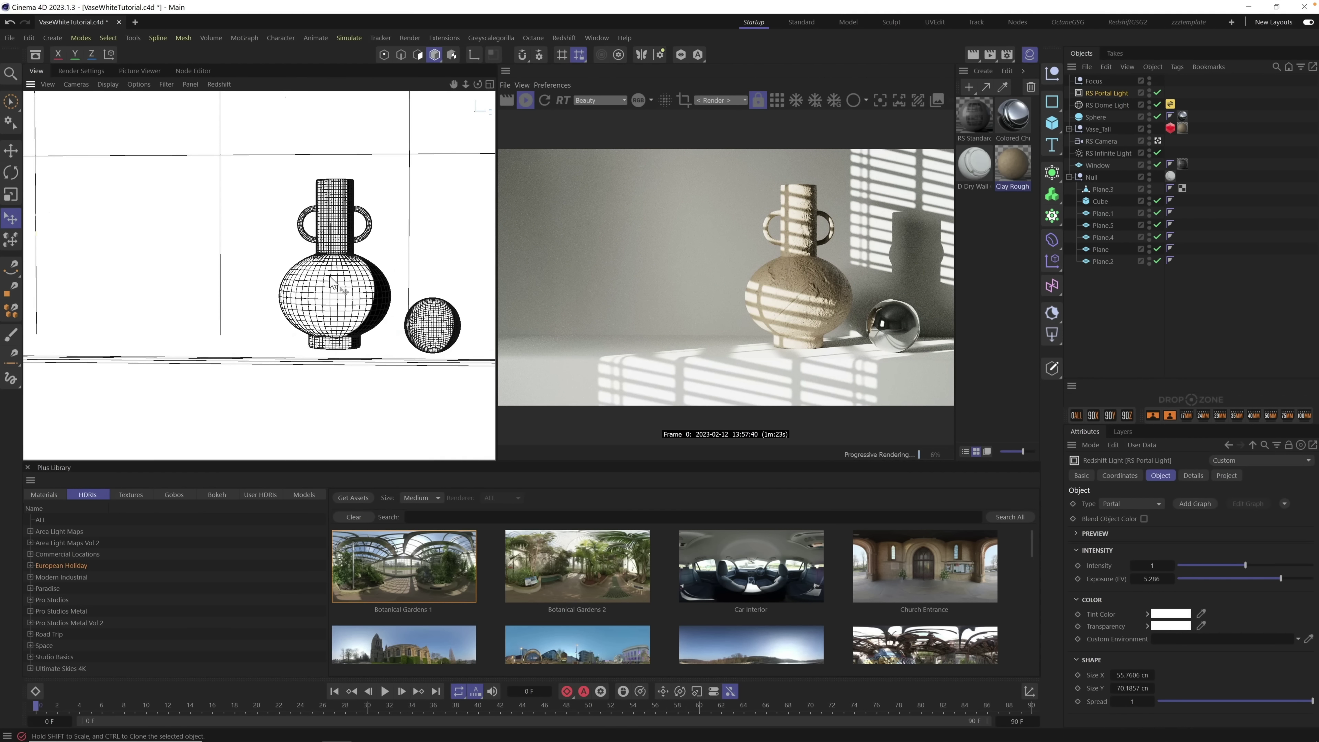
right_click_drag(346, 277, 333, 279, "alt")
middle_click_drag(333, 279, 217, 278, "alt")
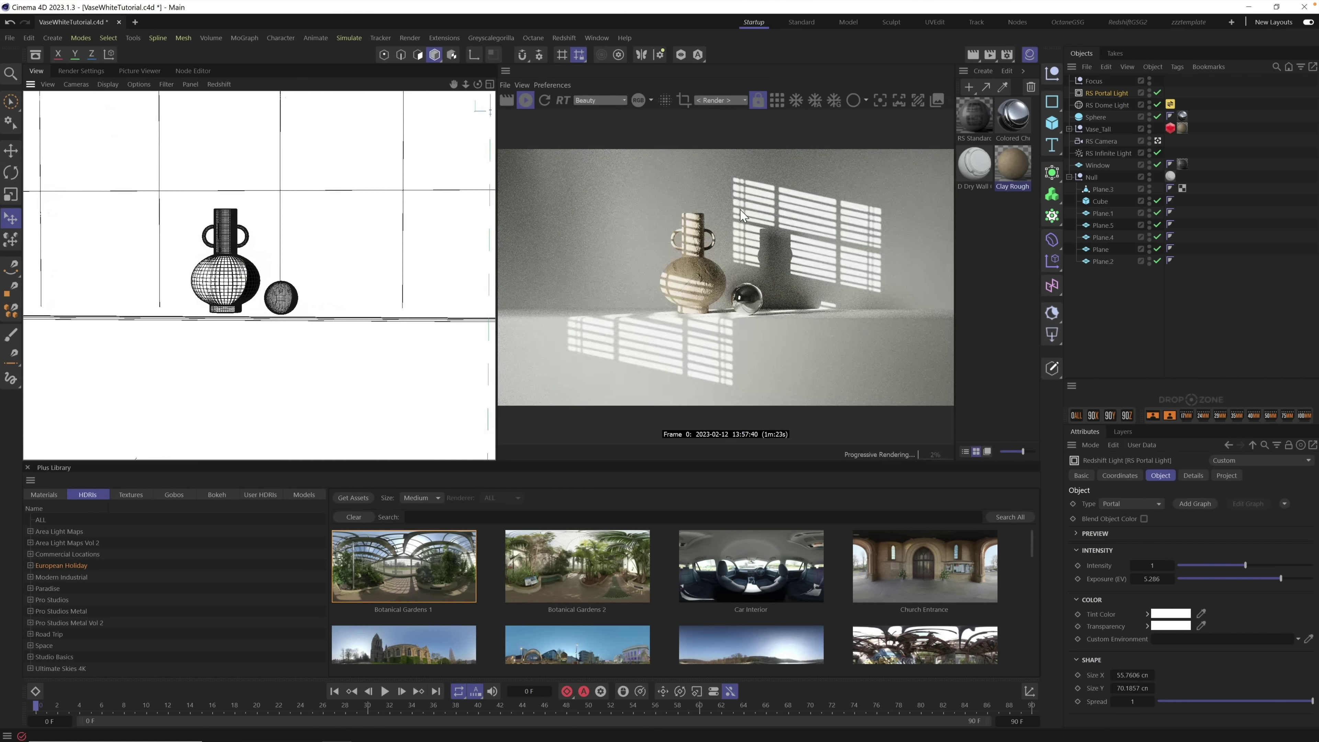
left_click_drag(271, 271, 338, 256, "alt")
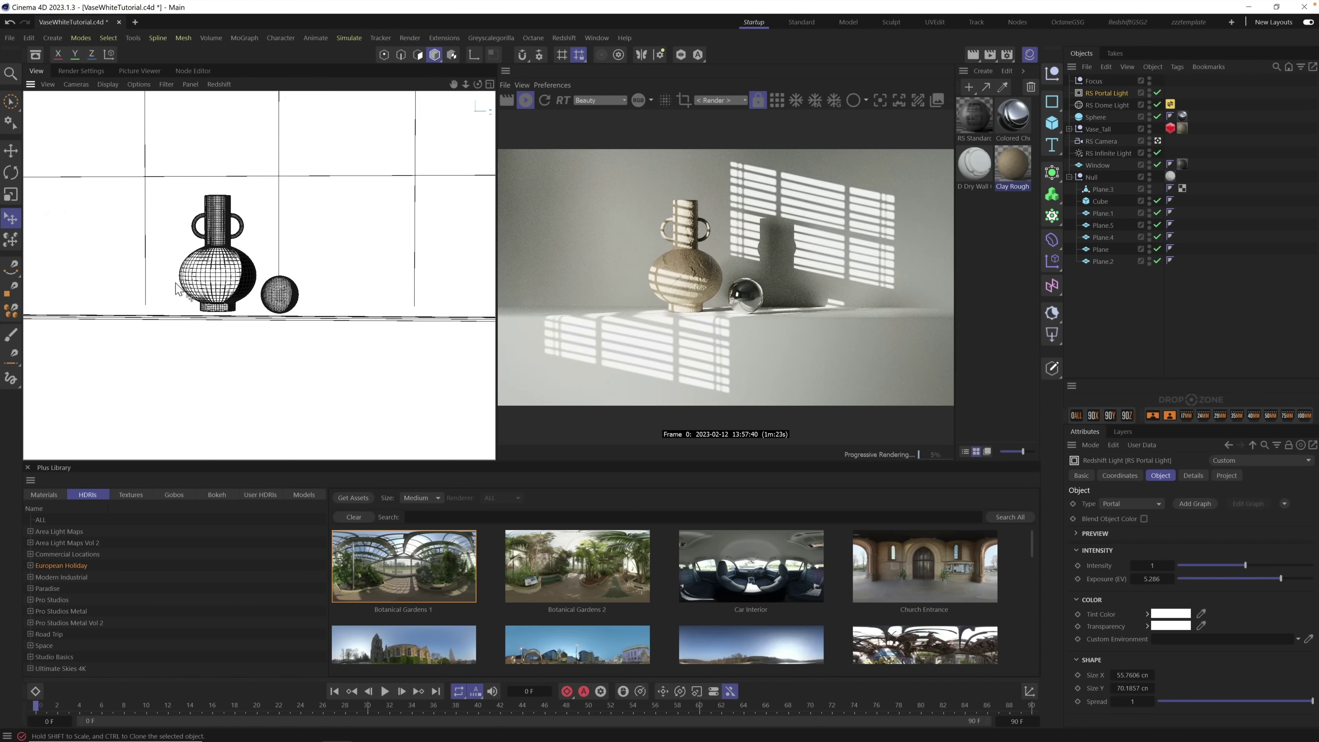
scroll(377, 247, "up", 5)
scroll(295, 265, "up", 3)
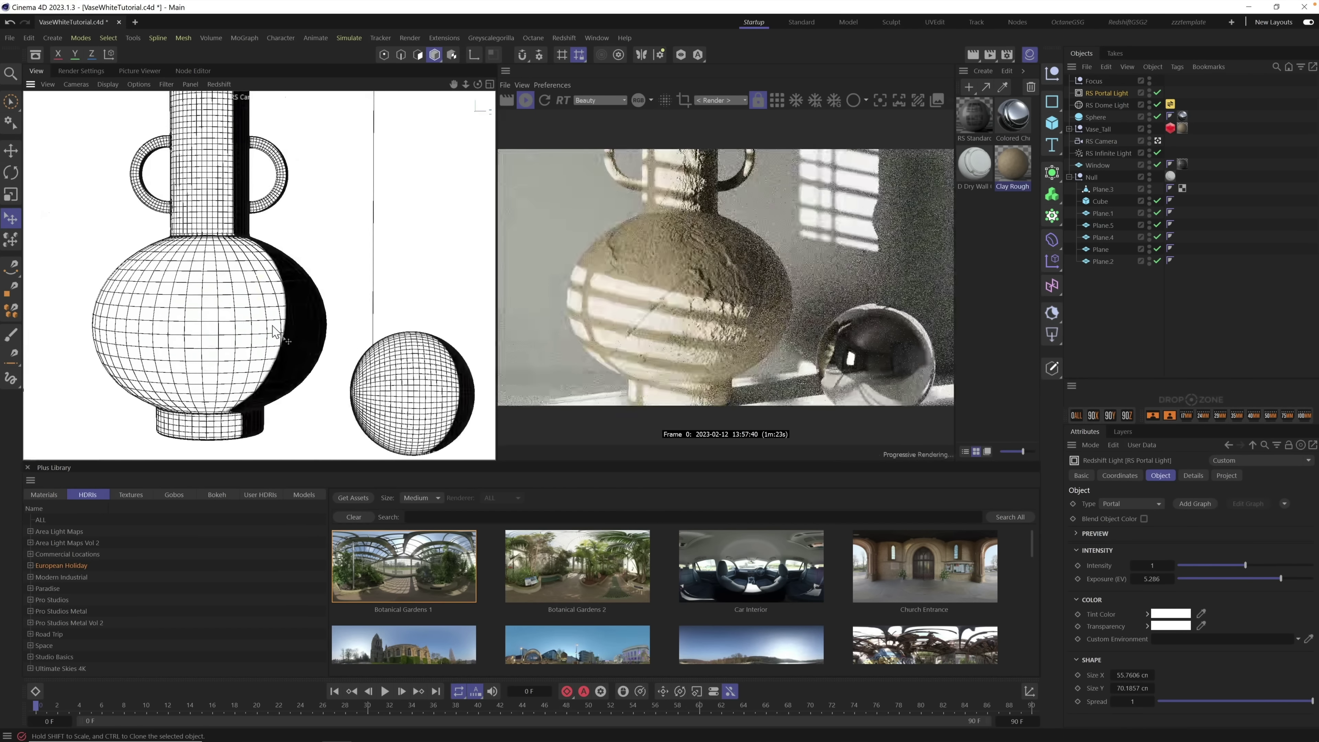
middle_click_drag(295, 265, 288, 366, "alt")
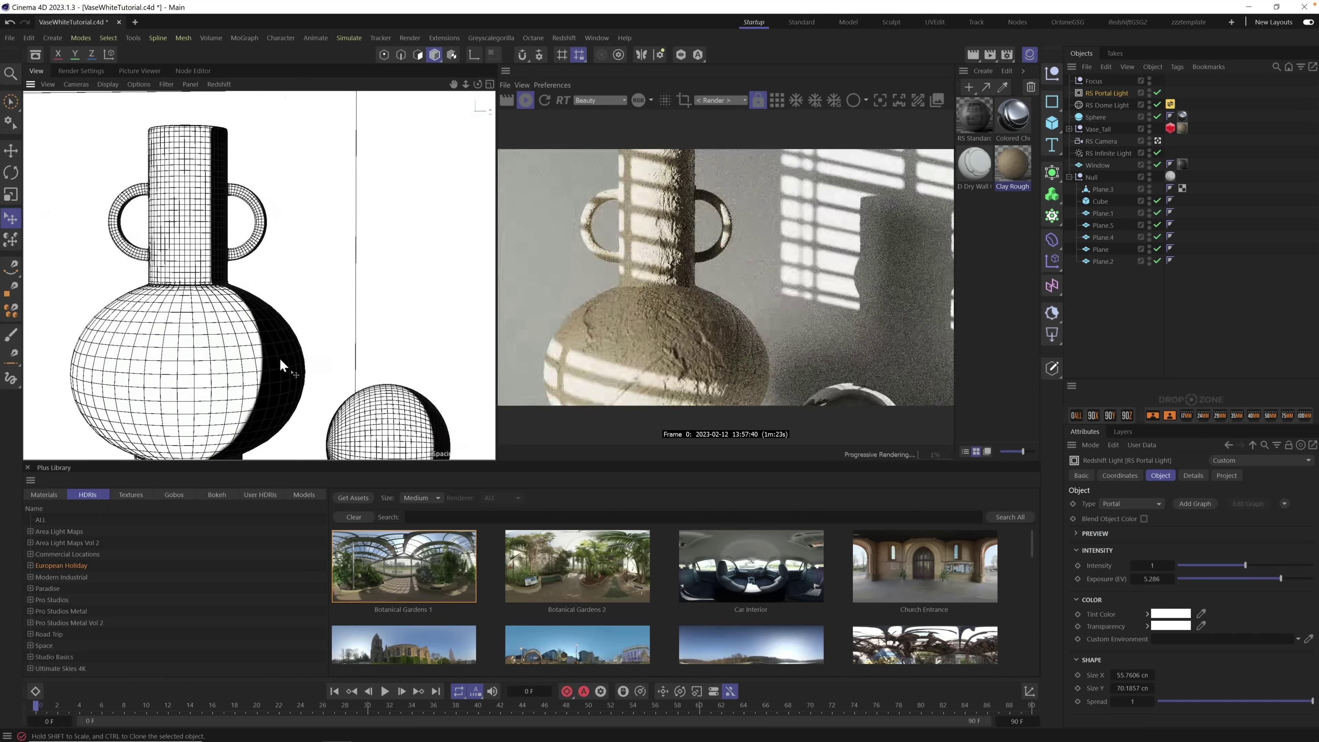
middle_click_drag(304, 304, 289, 329, "alt")
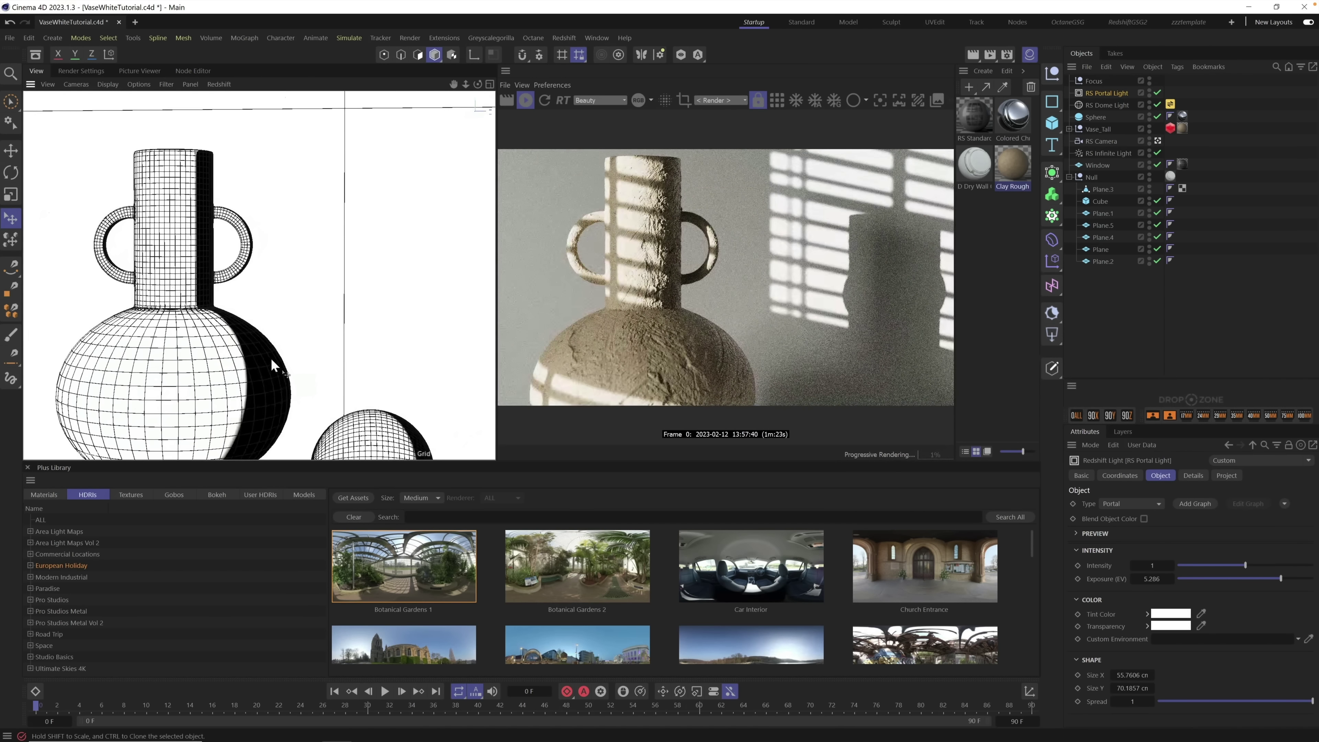
right_click_drag(289, 329, 255, 310, "alt")
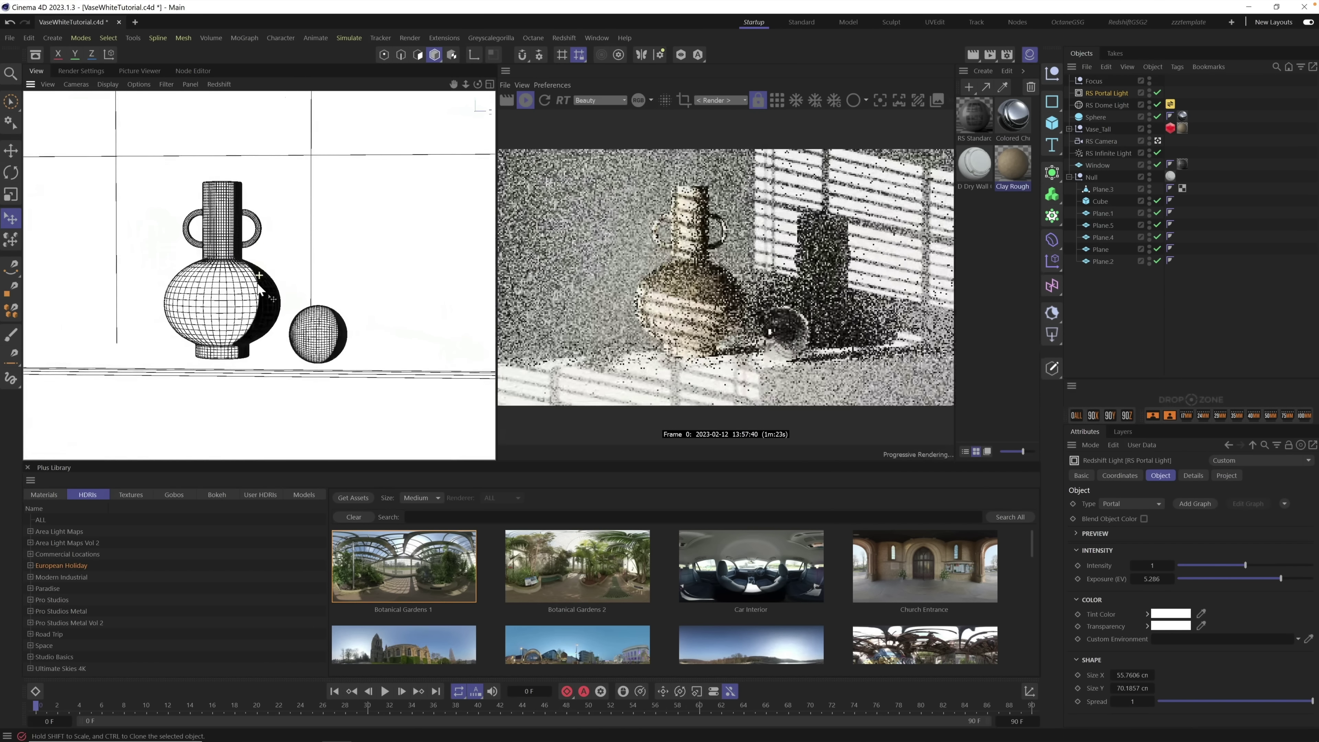
left_click(82, 72)
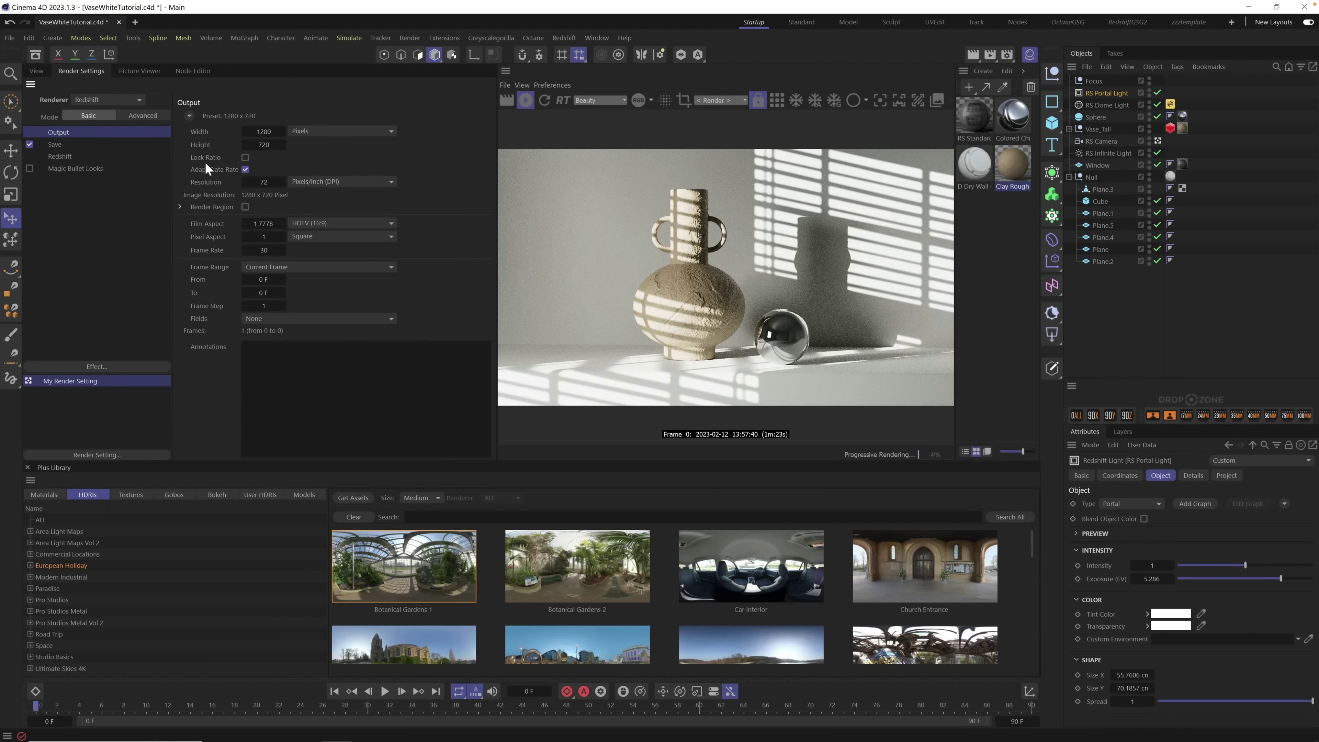
Step: Change the render output height to 1280 for a square 1280×1280 frame
left_click(264, 144)
type("1280")
key("Return")
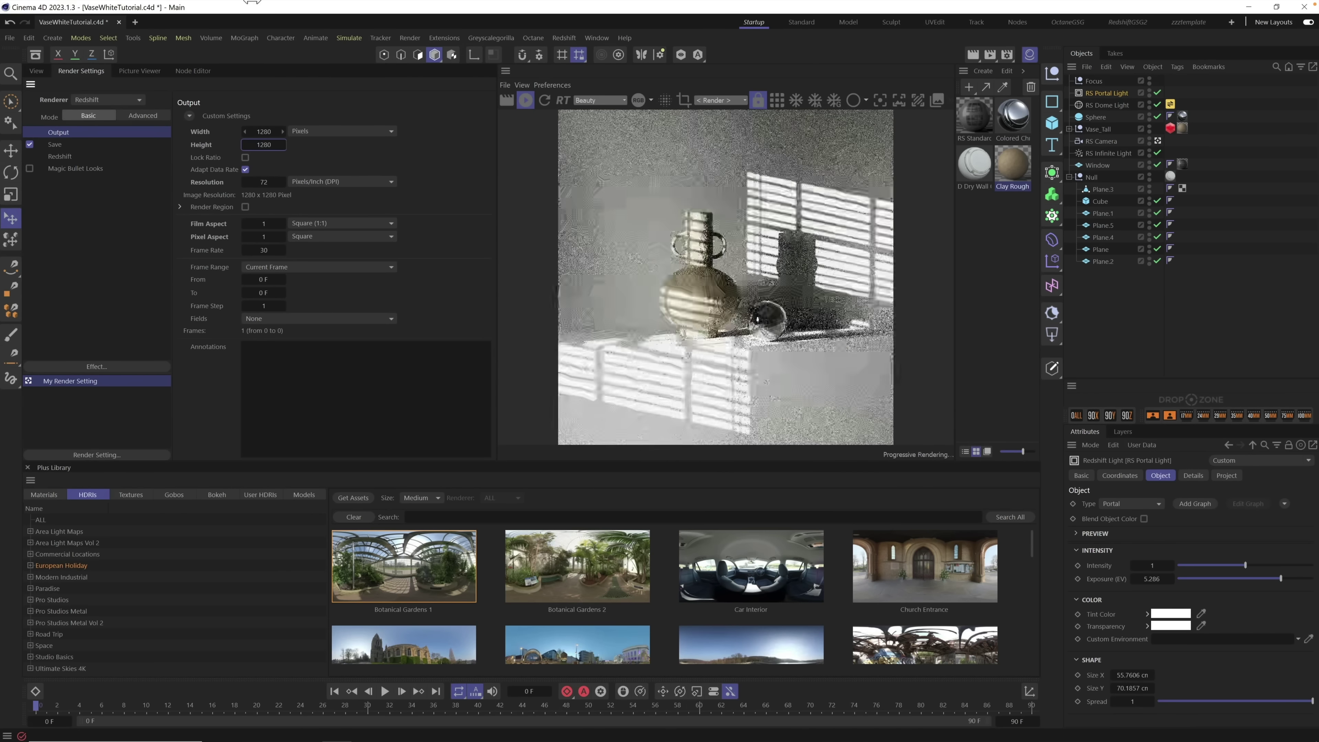
left_click(36, 71)
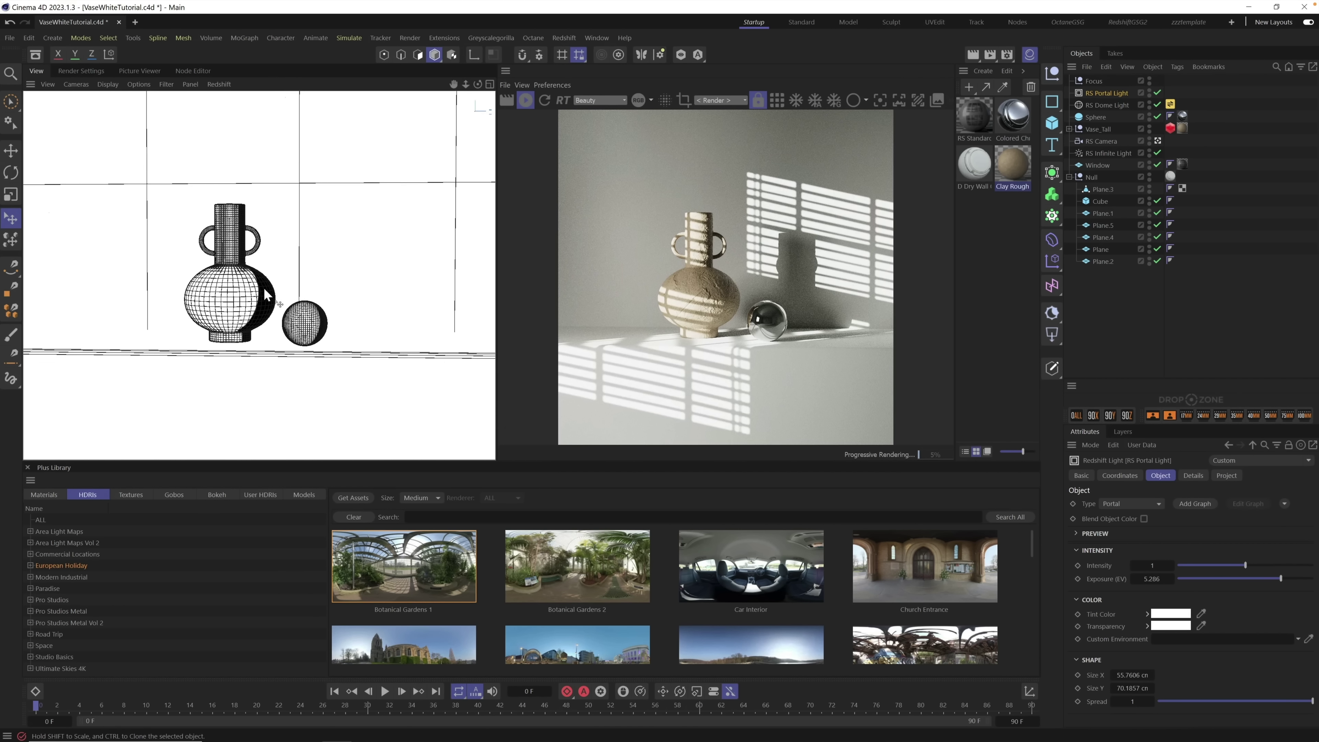
Step: Pan and dolly the camera to recompose the vase and sphere in the square frame
middle_click_drag(248, 301, 229, 280)
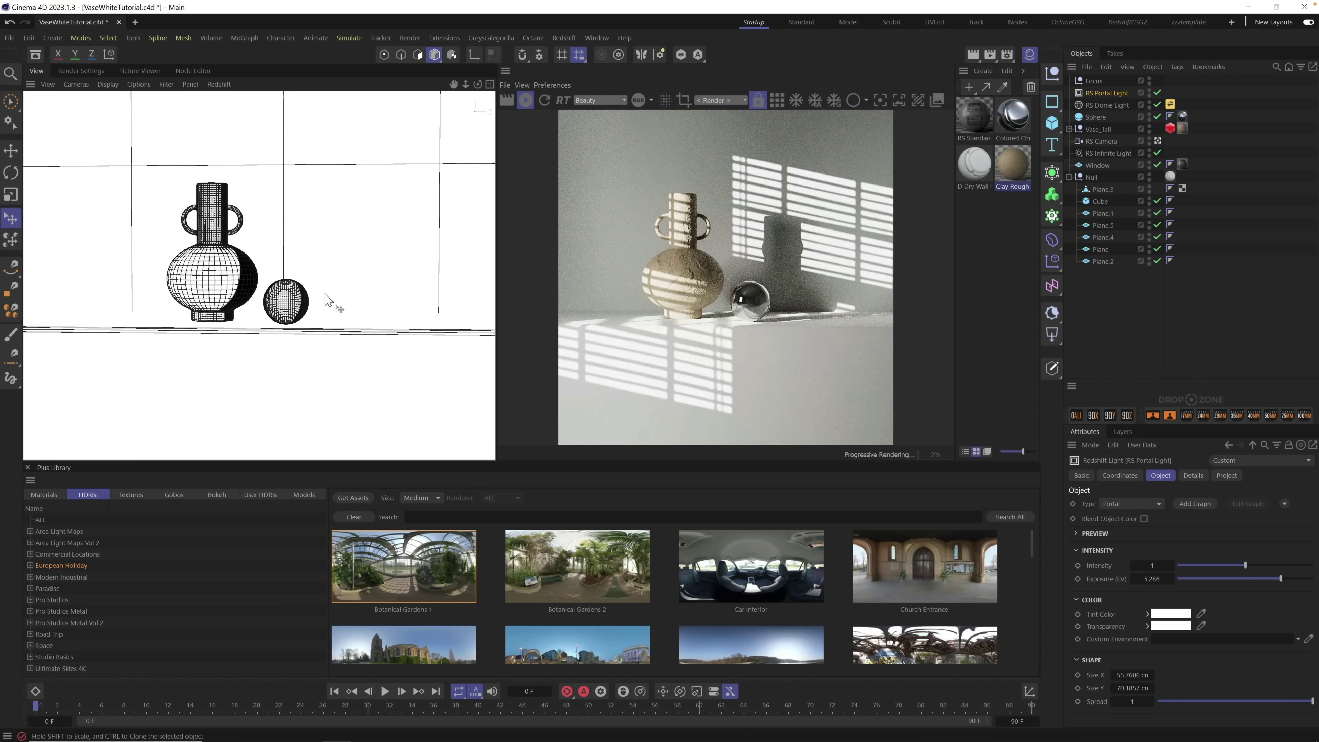
middle_click_drag(333, 295, 324, 295)
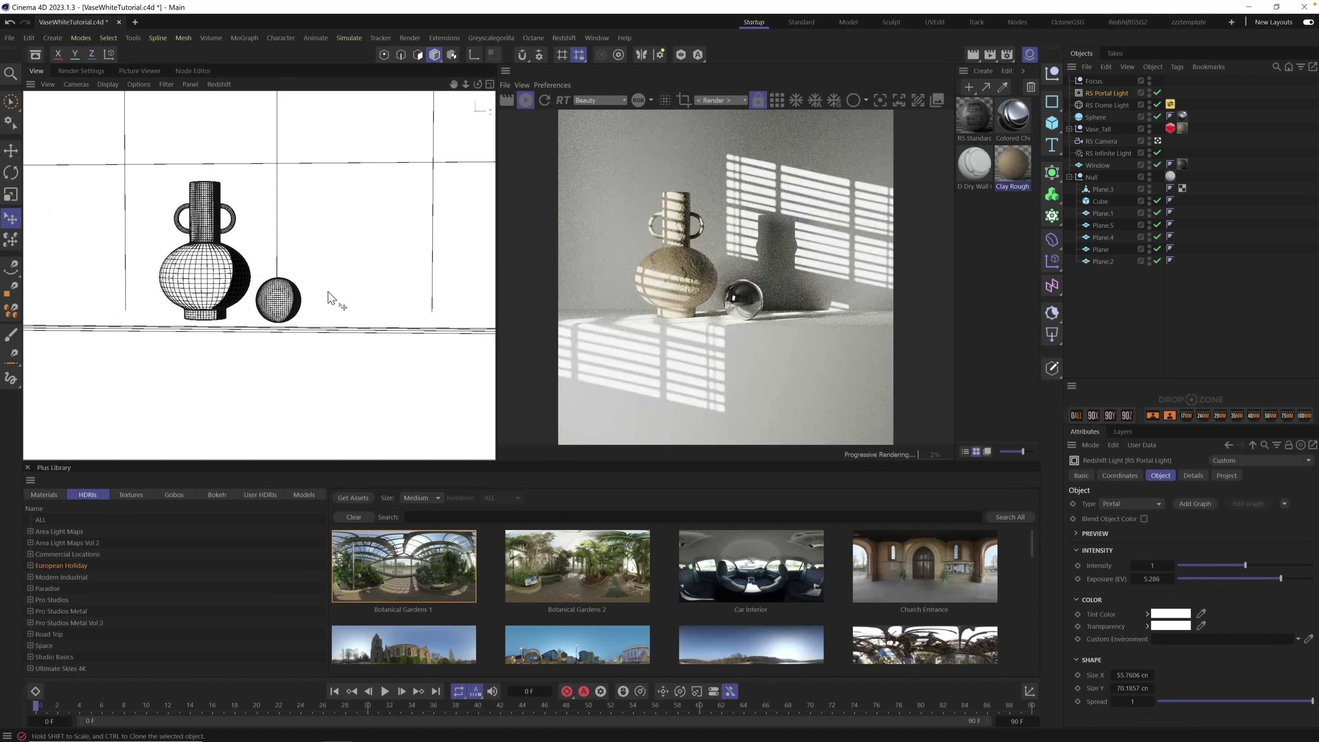
middle_click_drag(346, 274, 343, 340)
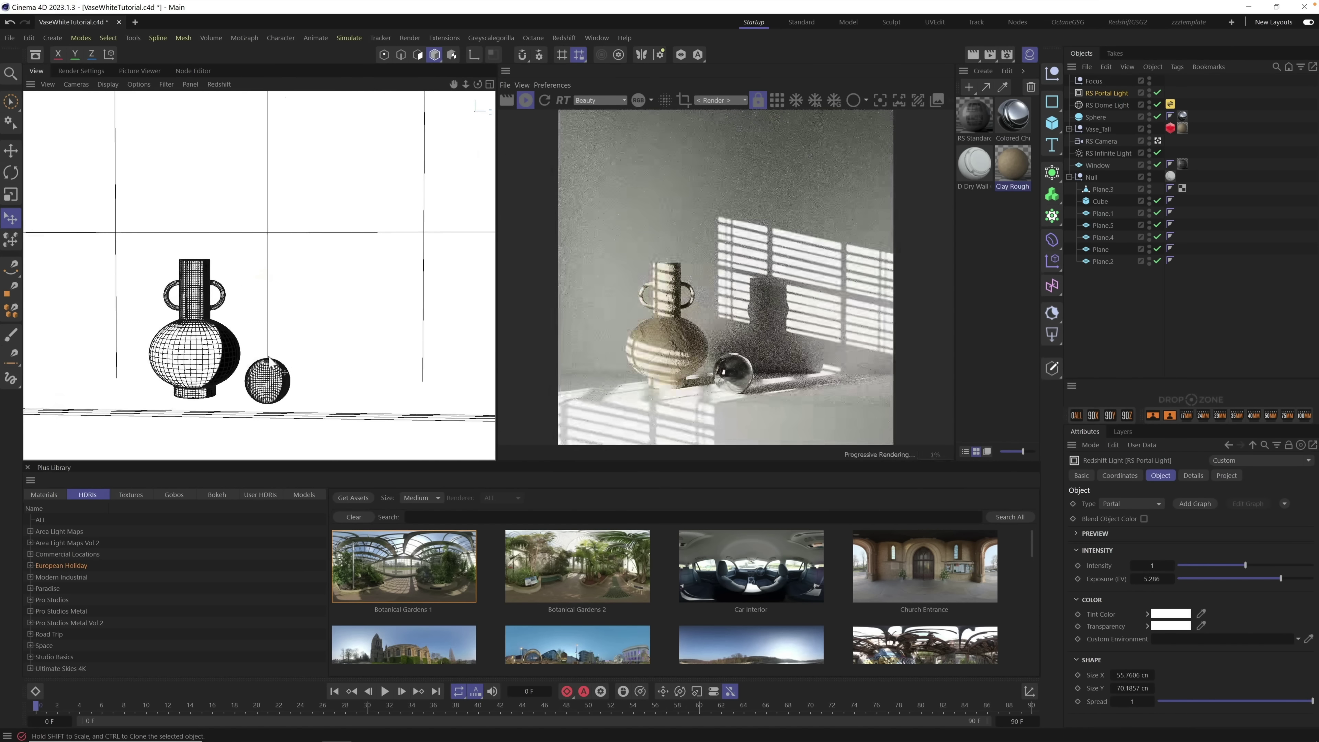
right_click_drag(343, 341, 527, 268, "alt")
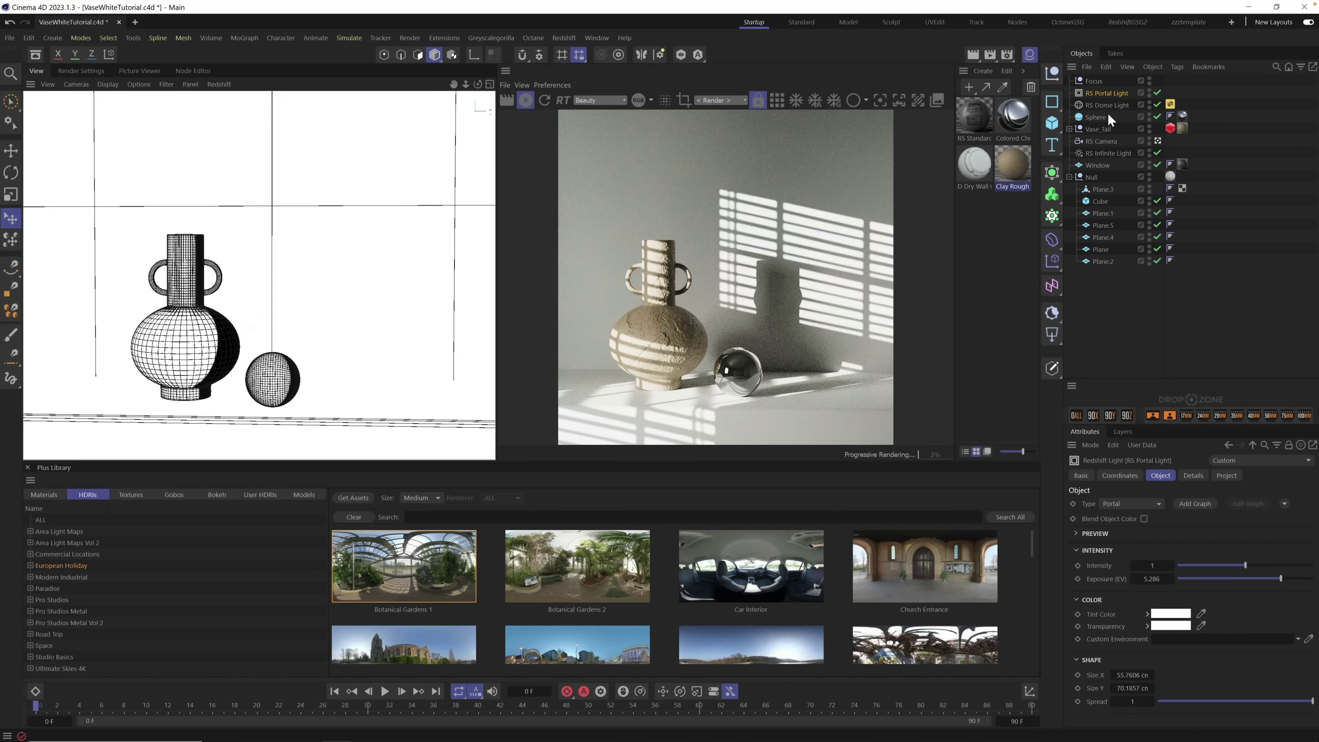
Step: Enable the composition grid overlay in the RS Camera's Display settings
left_click(1102, 141)
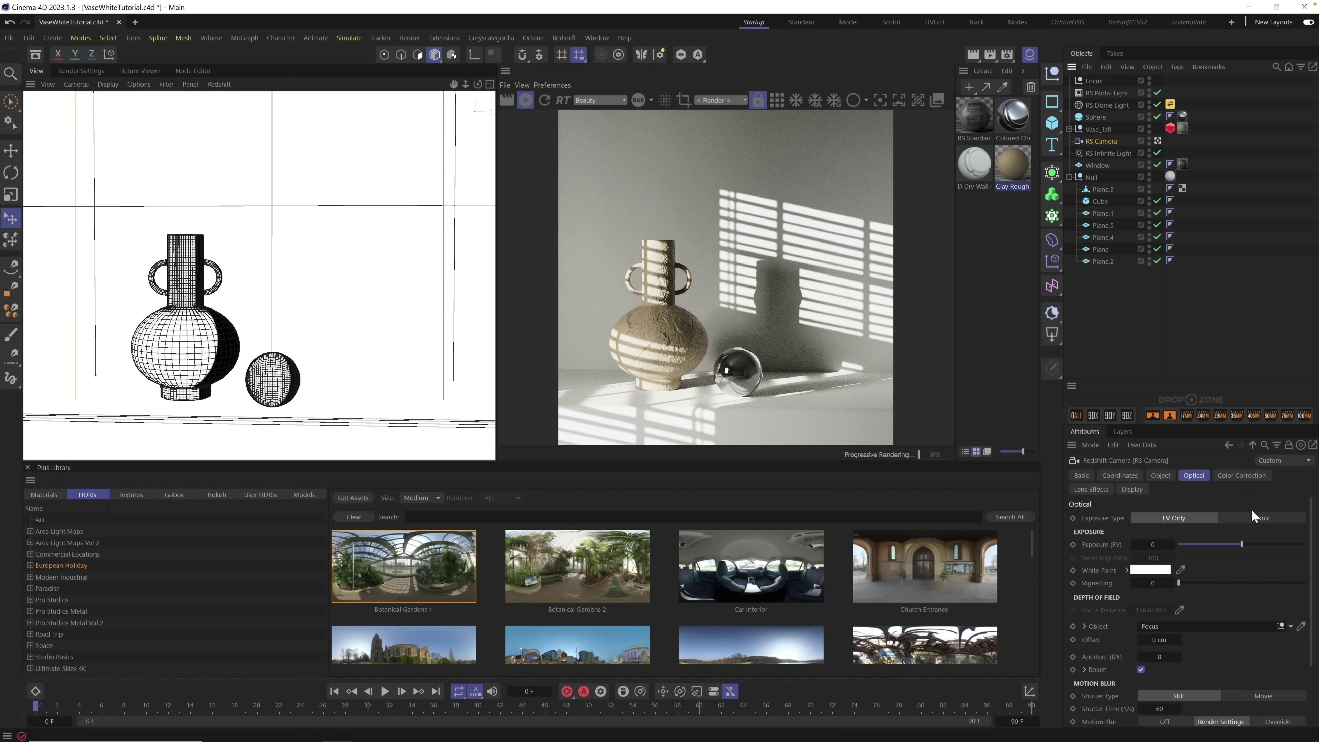
left_click(1133, 489)
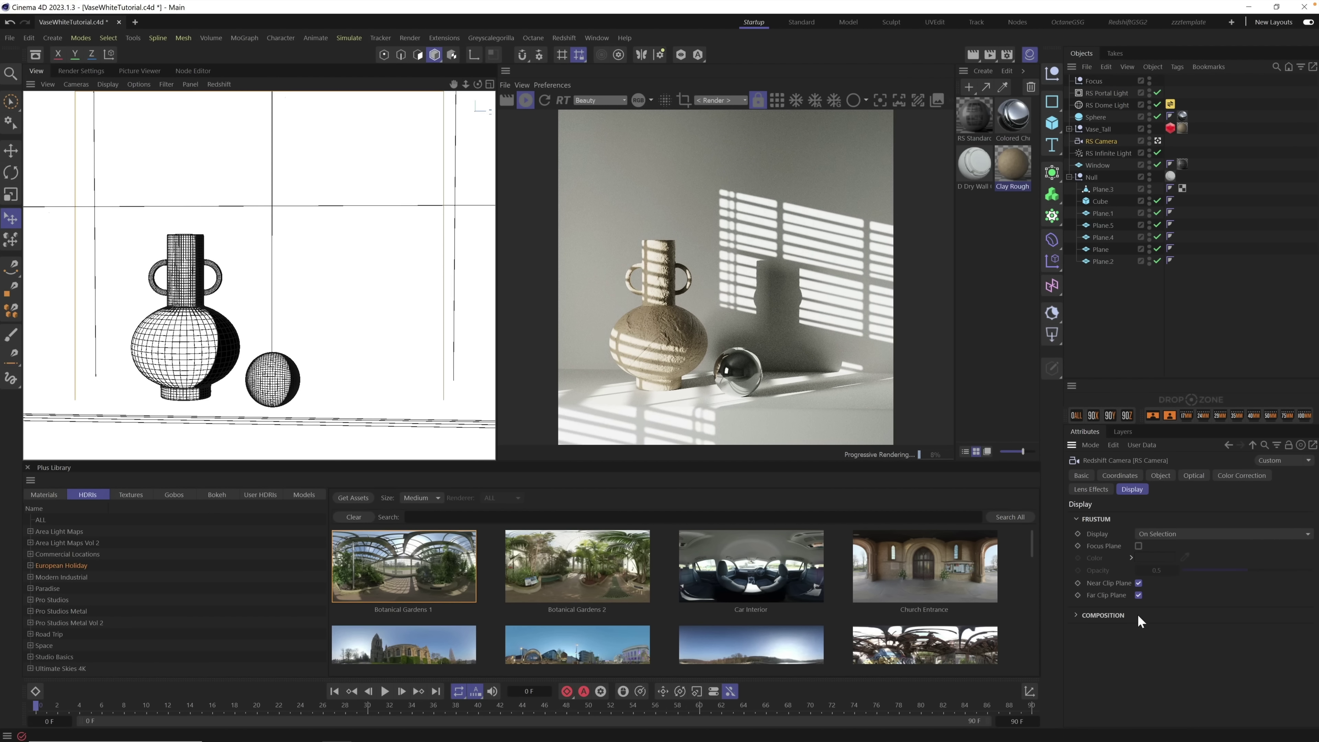
left_click(1077, 616)
left_click(1145, 654)
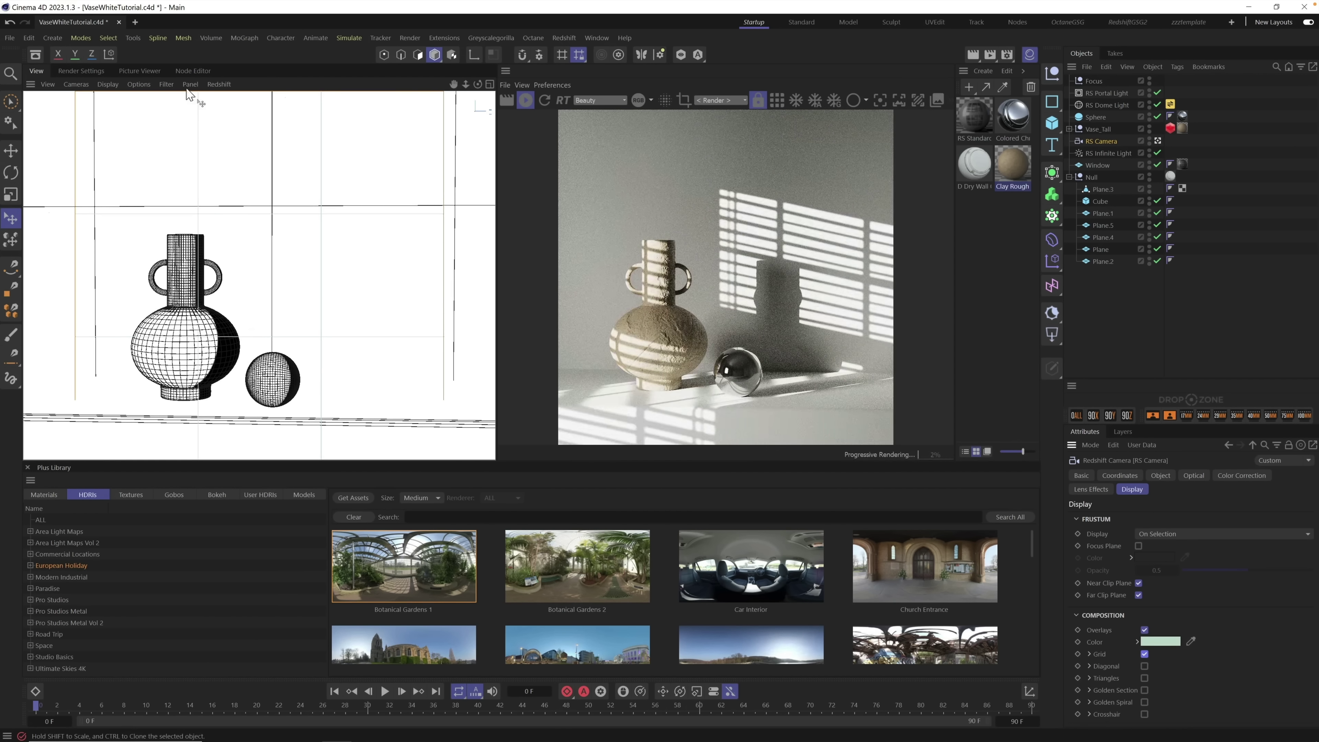
Step: Switch the viewport to Gouraud shading and orbit the camera to recompose the shot
left_click(139, 84)
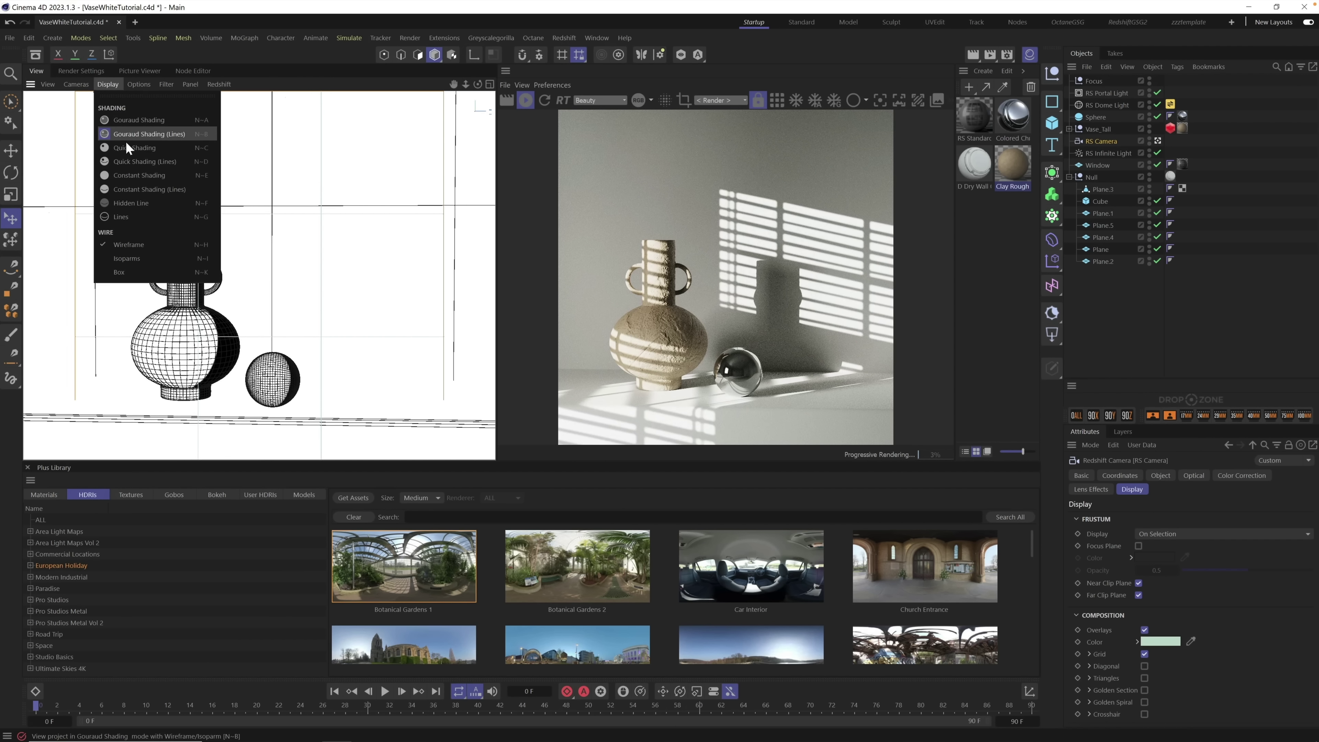
left_click(128, 147)
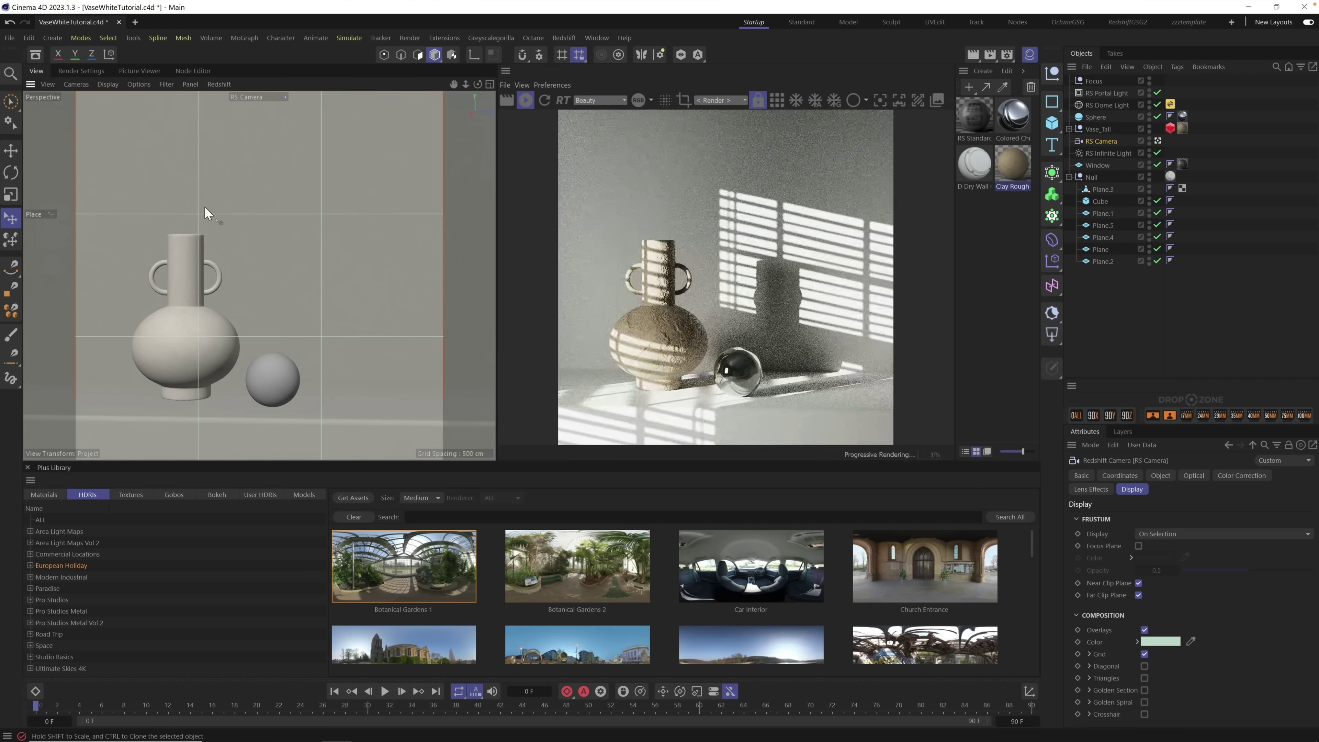
mouse_move(211, 341)
left_mouse_down("alt")
mouse_move(240, 329)
mouse_move(215, 331)
left_mouse_up("alt")
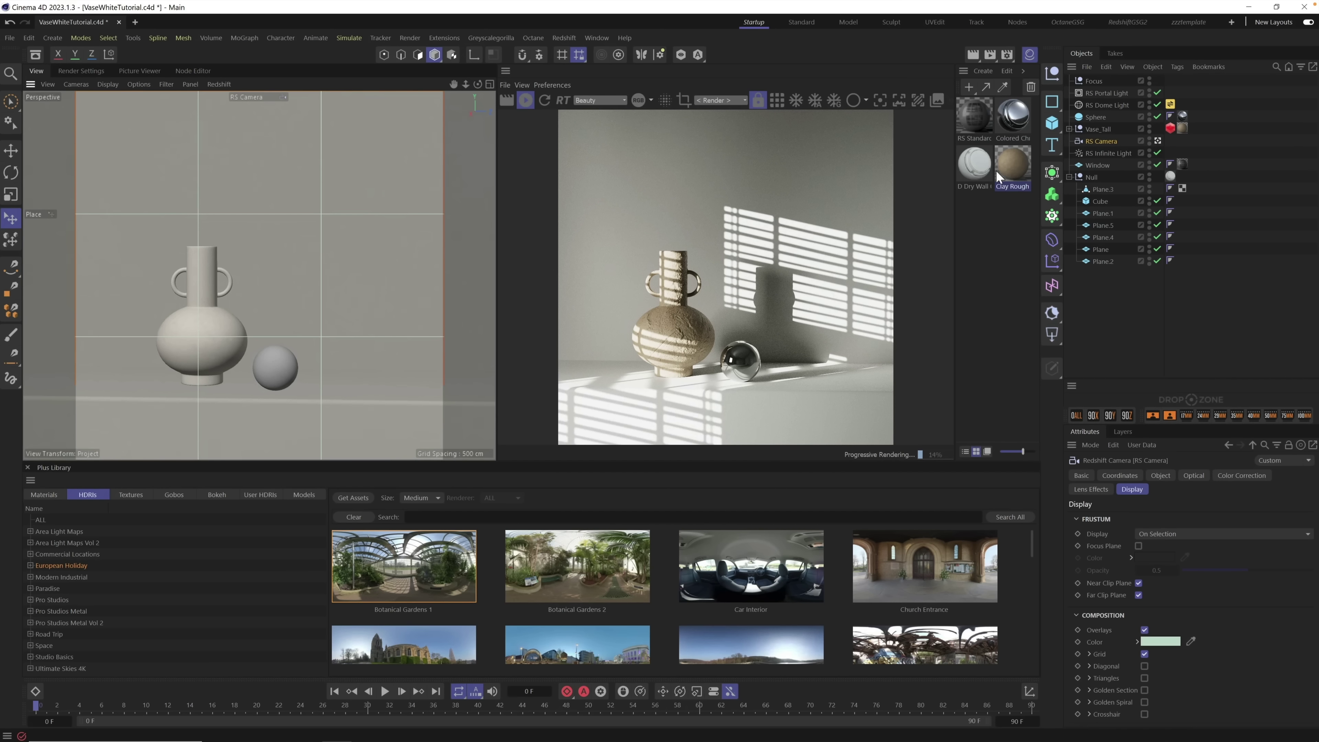
left_click_drag(997, 176, 370, 411)
mouse_move(228, 360)
middle_mouse_down("alt")
mouse_move(311, 273)
mouse_move(306, 200)
middle_mouse_up("alt")
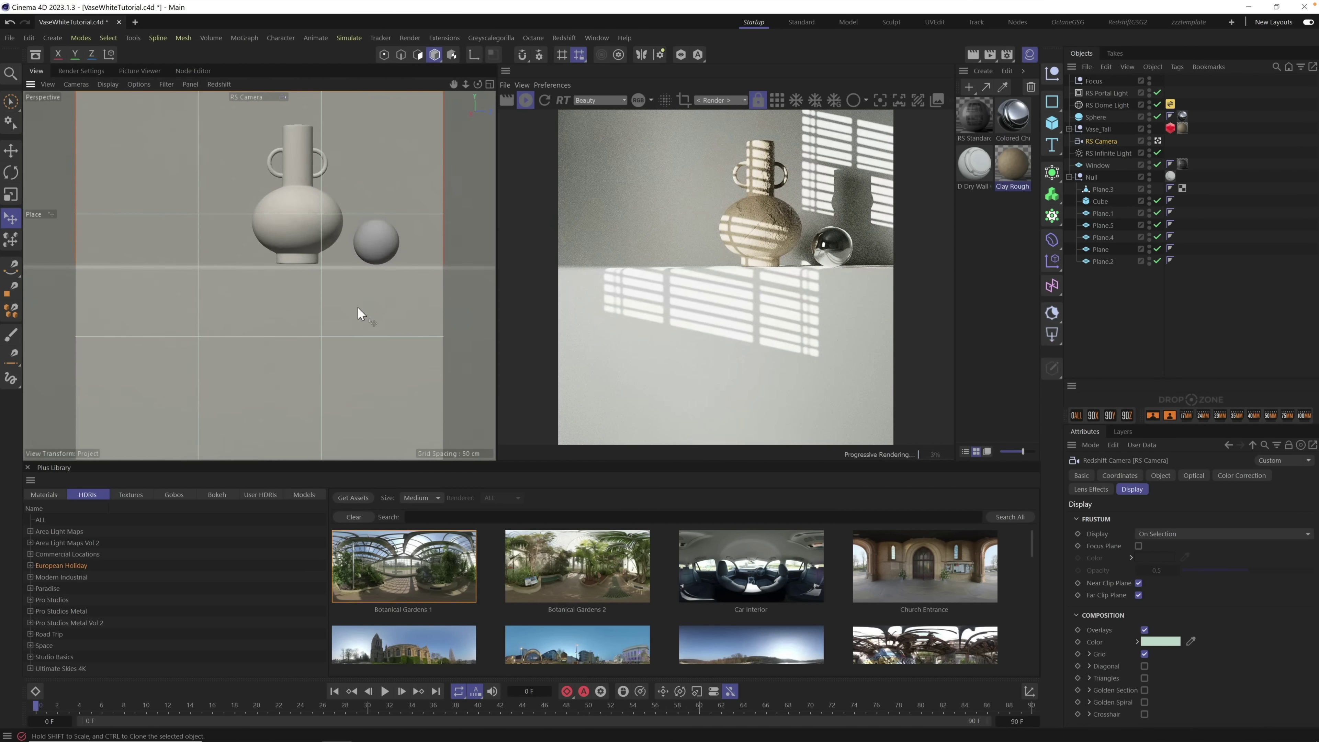
mouse_move(358, 308)
middle_mouse_down("alt")
mouse_move(341, 328)
mouse_move(381, 308)
mouse_move(377, 274)
mouse_move(260, 244)
middle_mouse_up("alt")
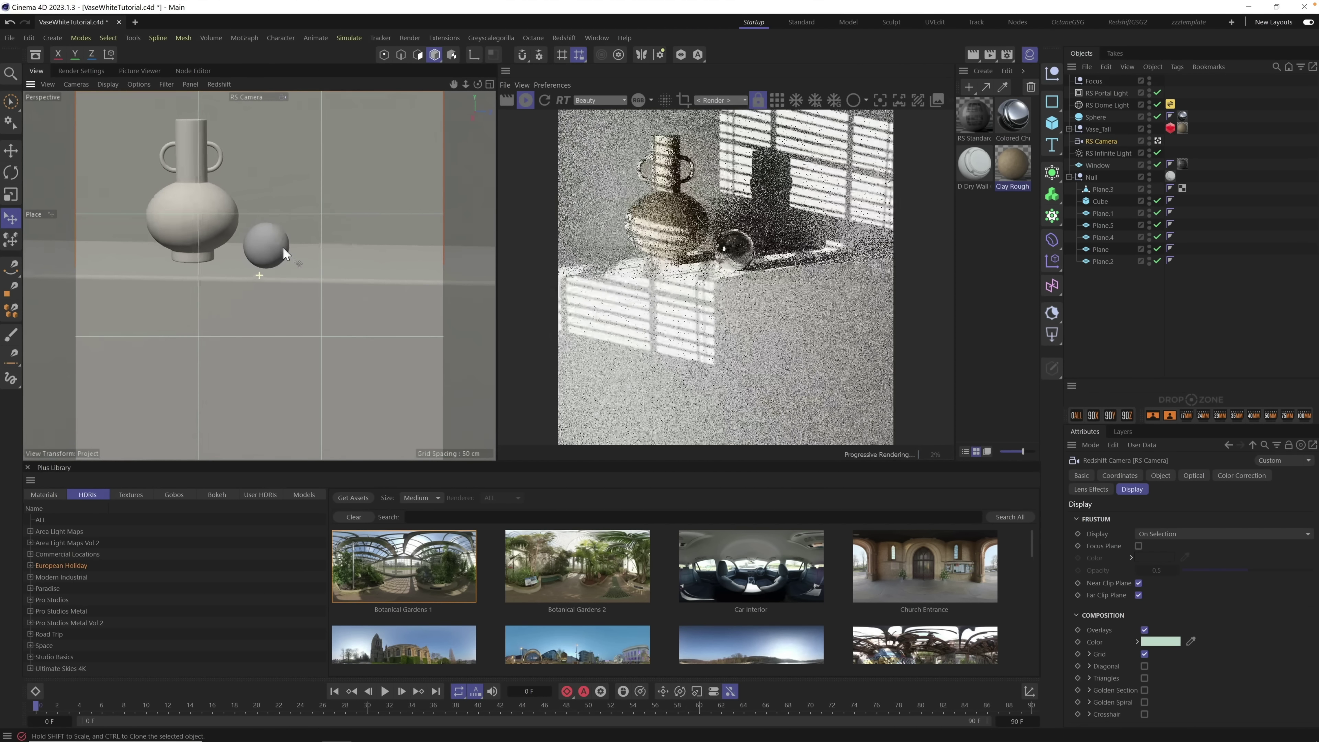
right_click_drag(241, 215, 292, 306, "alt")
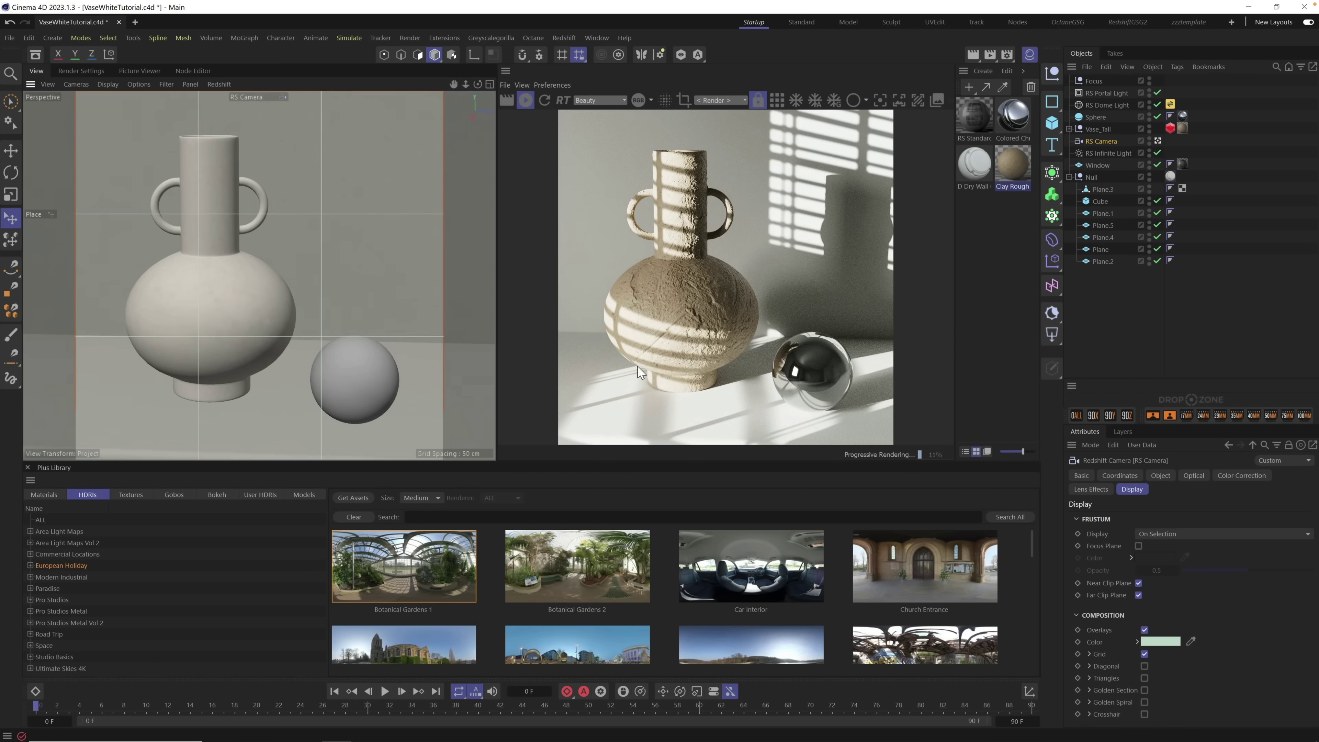
left_click_drag(282, 348, 394, 324, "alt")
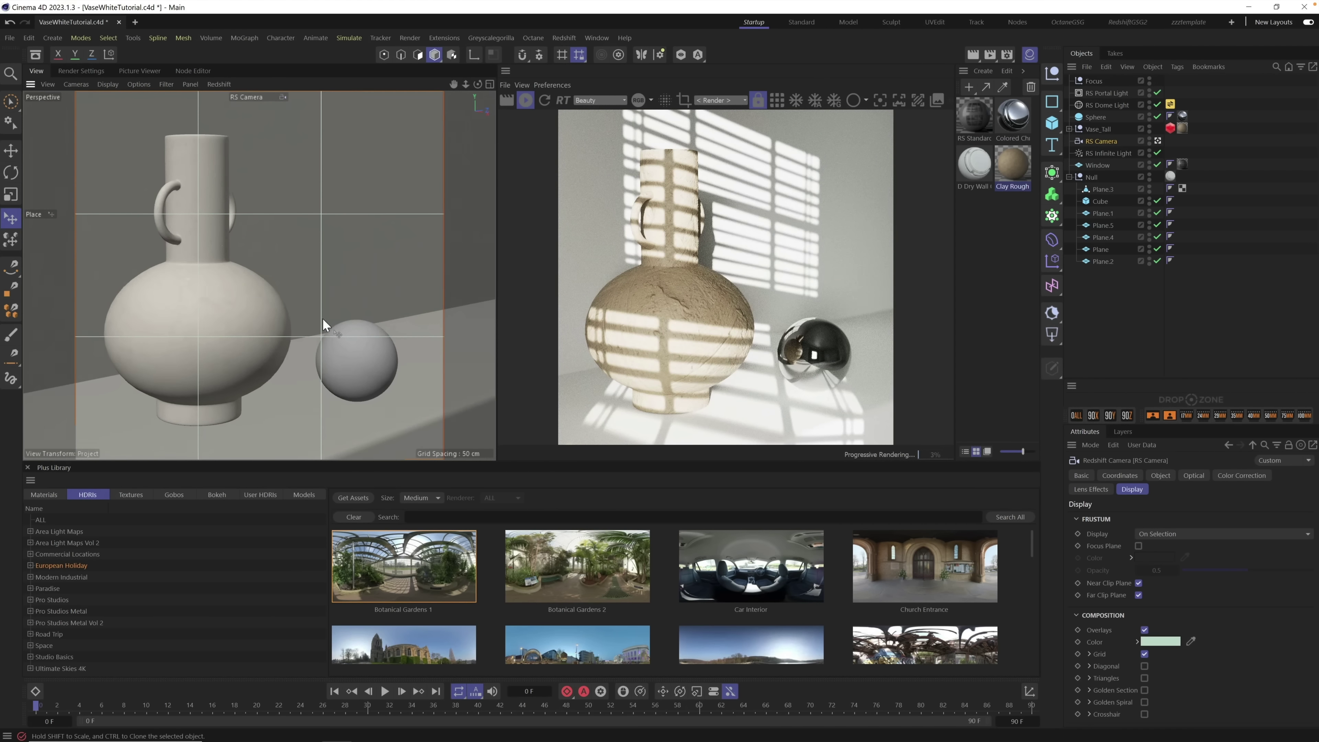
mouse_move(323, 319)
left_mouse_down("alt")
mouse_move(136, 306)
mouse_move(306, 319)
mouse_move(161, 317)
mouse_move(259, 314)
mouse_move(245, 294)
mouse_move(256, 287)
left_mouse_up("alt")
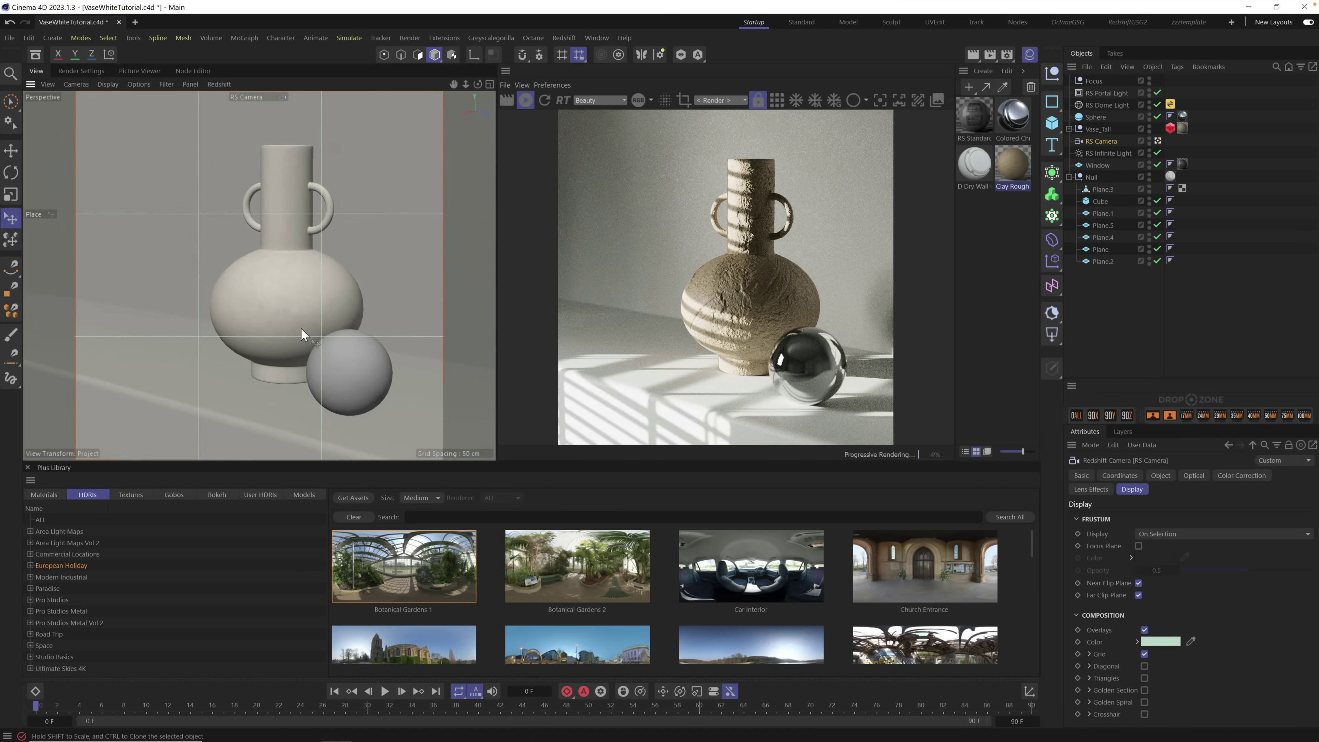
left_click_drag(301, 328, 338, 343, "alt")
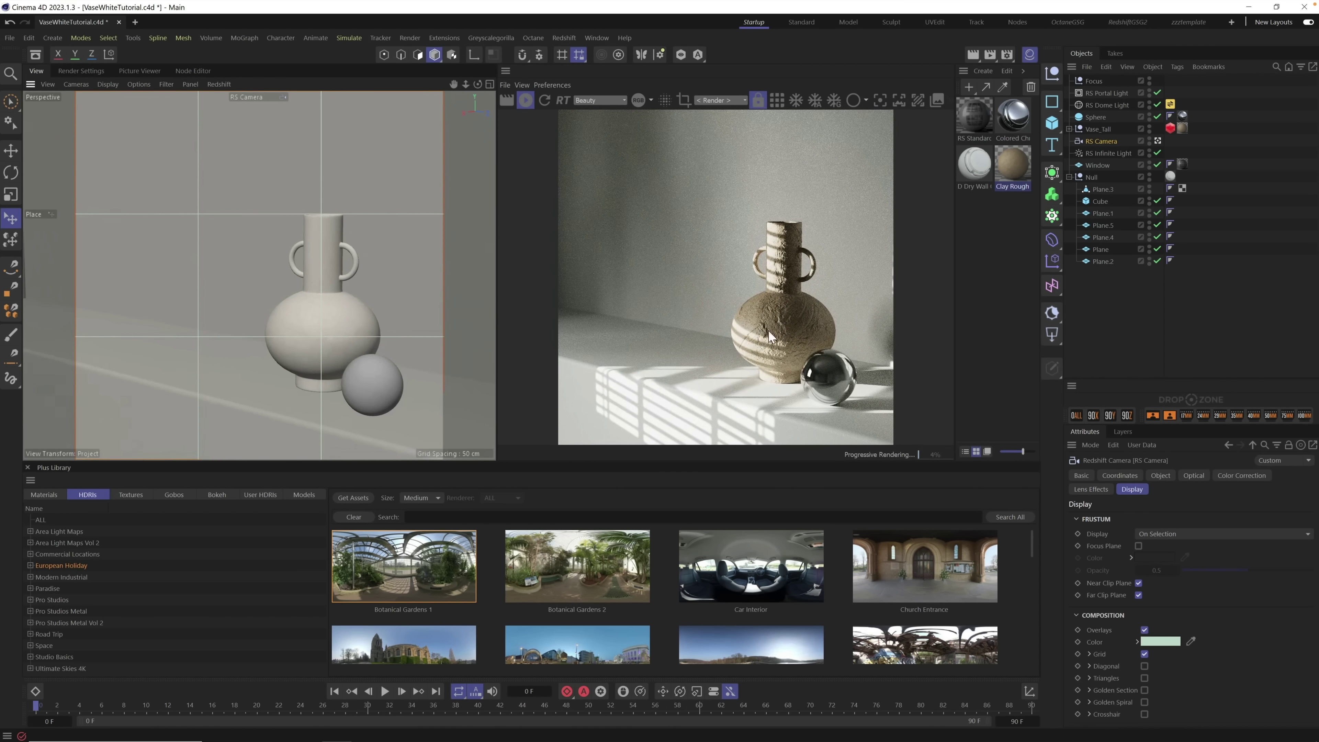
Step: Browse the asset library to the Clay Fine Redshift materials
left_click(134, 498)
left_click(83, 495)
left_click(58, 495)
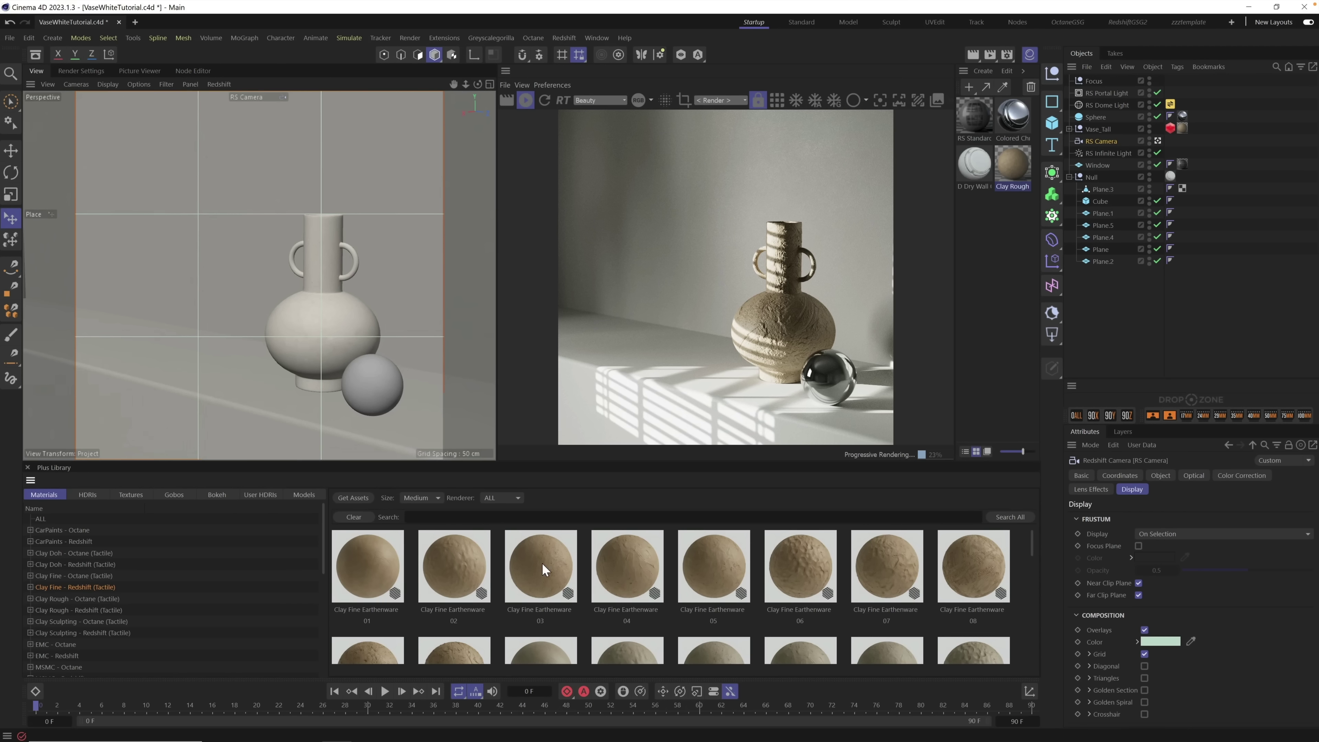
Step: Apply Clay Fine Earthware 03 to Vase_Tall with Maximum Displacement and Displacement Scale of 0.2
left_click_drag(813, 380, 1185, 132)
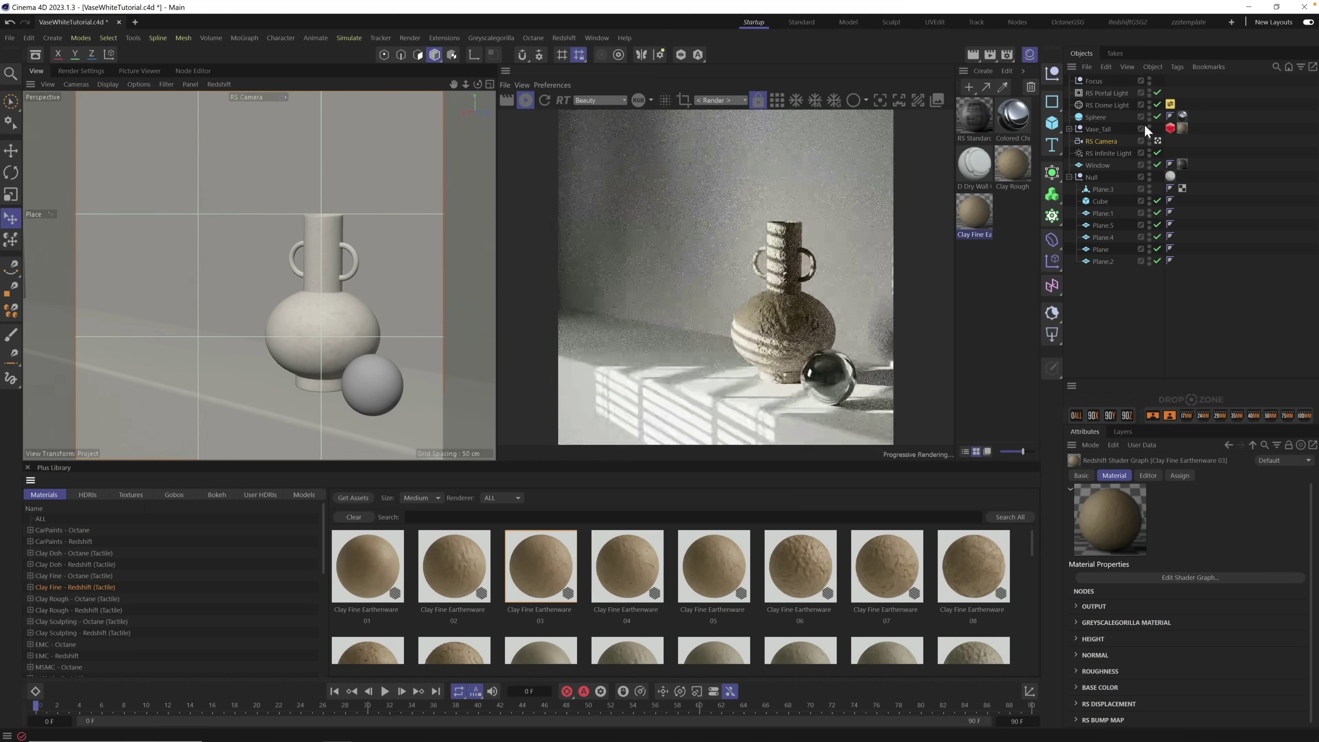
left_click(1170, 128)
double_click(1205, 706)
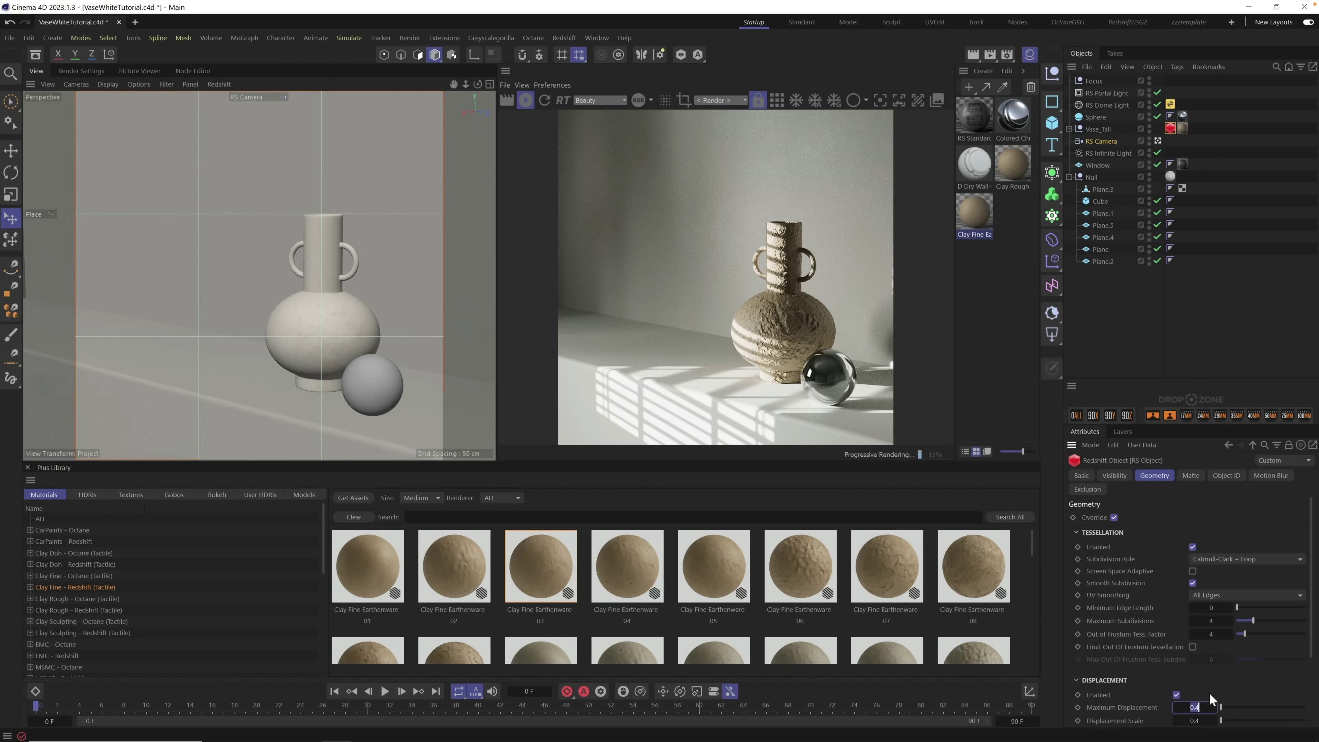
type("2")
key("Tab")
type("2")
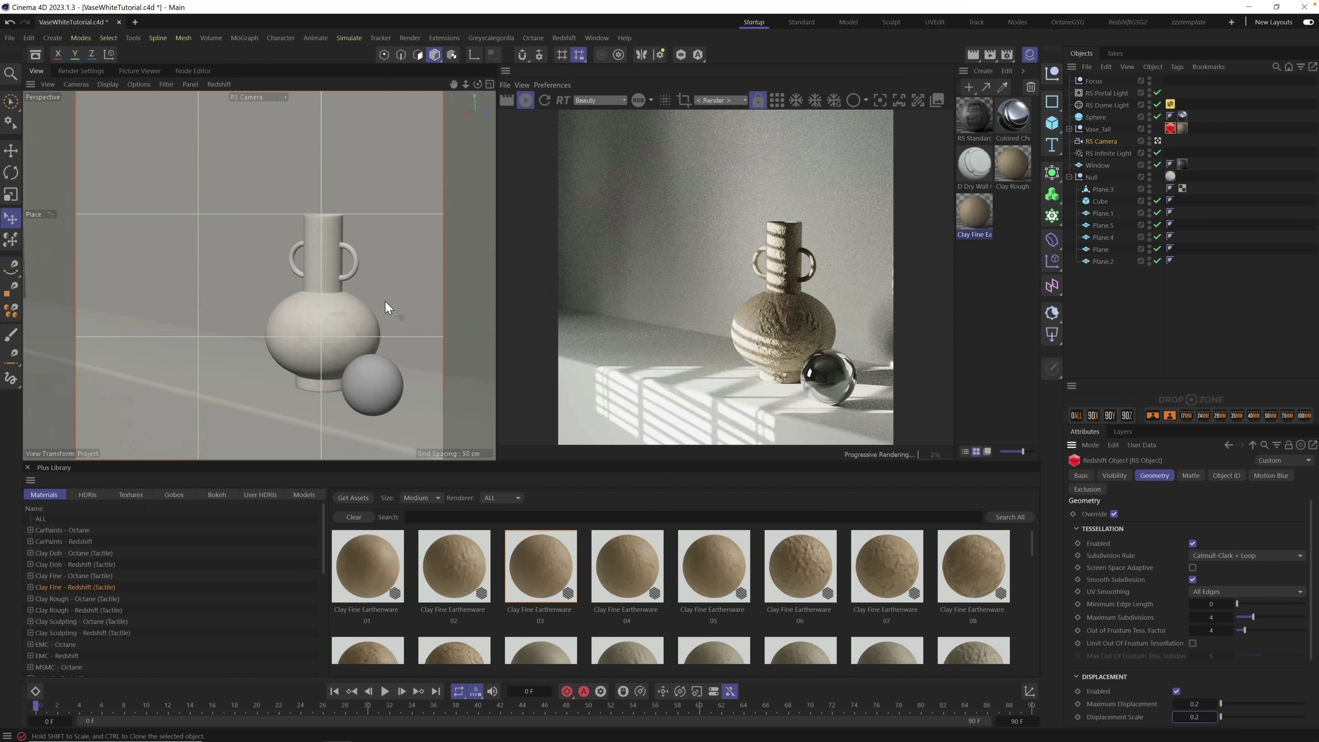
mouse_move(350, 337)
left_mouse_down("alt")
mouse_move(385, 332)
mouse_move(350, 340)
mouse_move(367, 342)
left_mouse_up("alt")
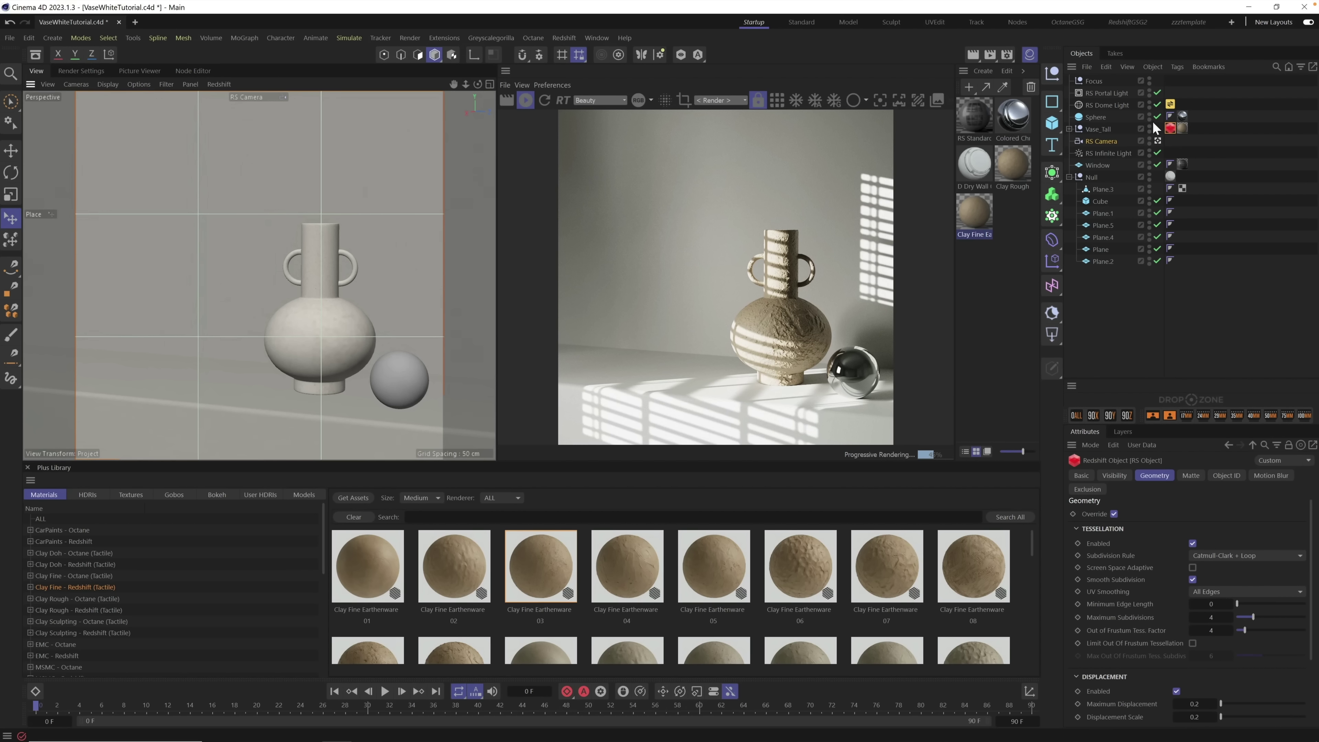
Step: Disable RS Portal Light for rendering and zoom out to a wider vase, sphere and shelf shot
left_click(1158, 93)
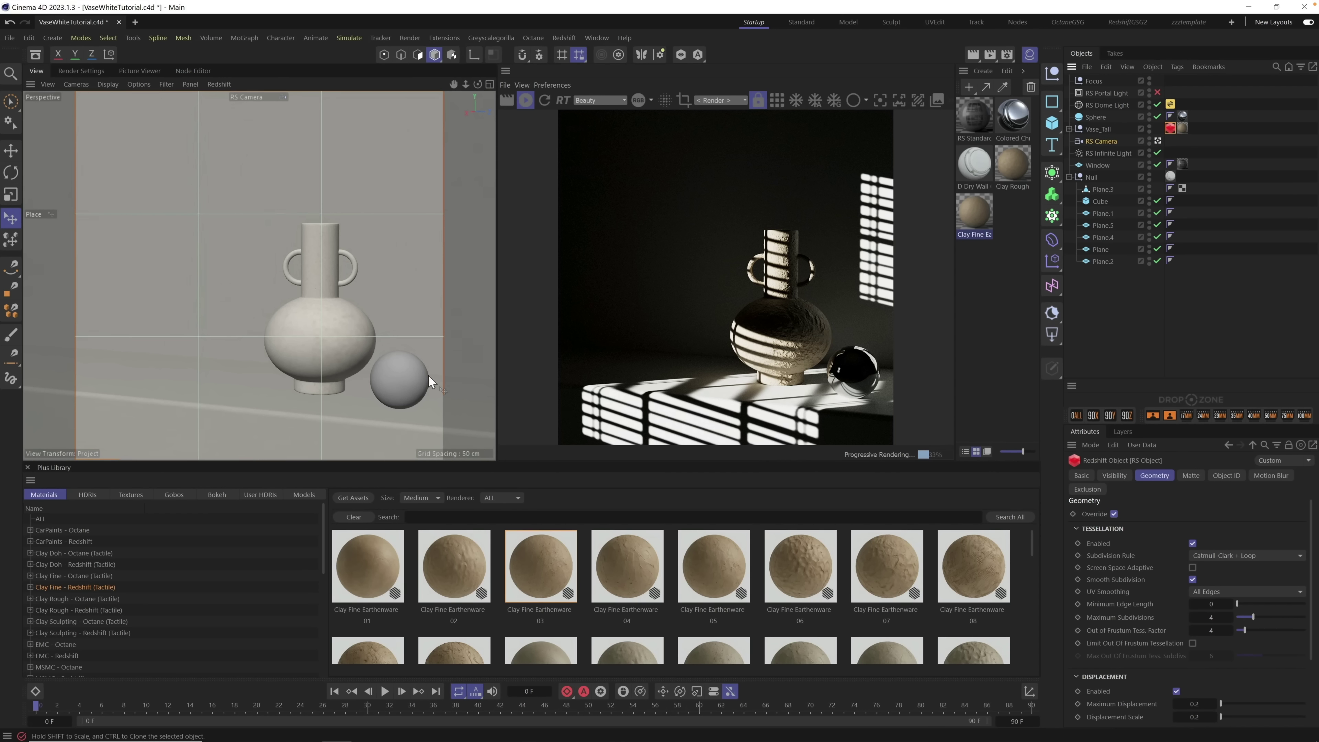
middle_click_drag(407, 362, 373, 309, "alt")
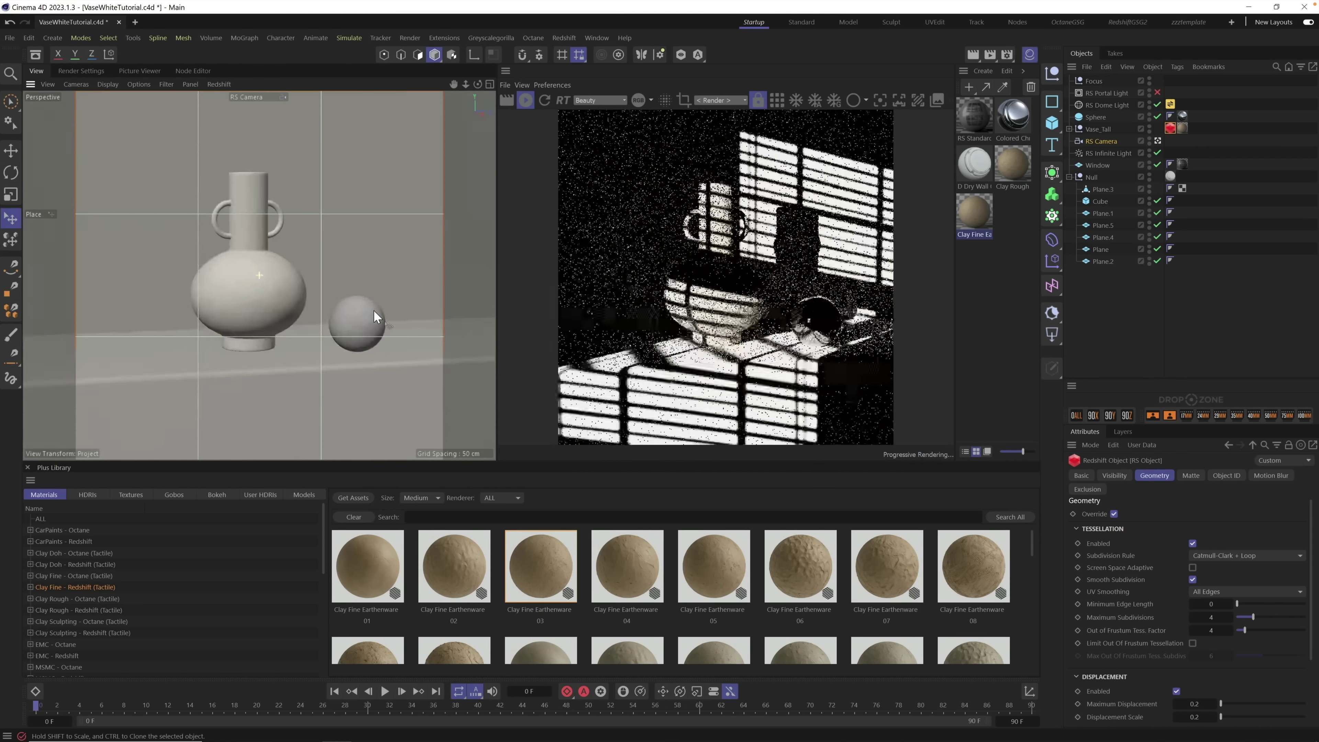
scroll(343, 313, "down", 3)
scroll(322, 314, "down", 2)
scroll(343, 316, "down", 2)
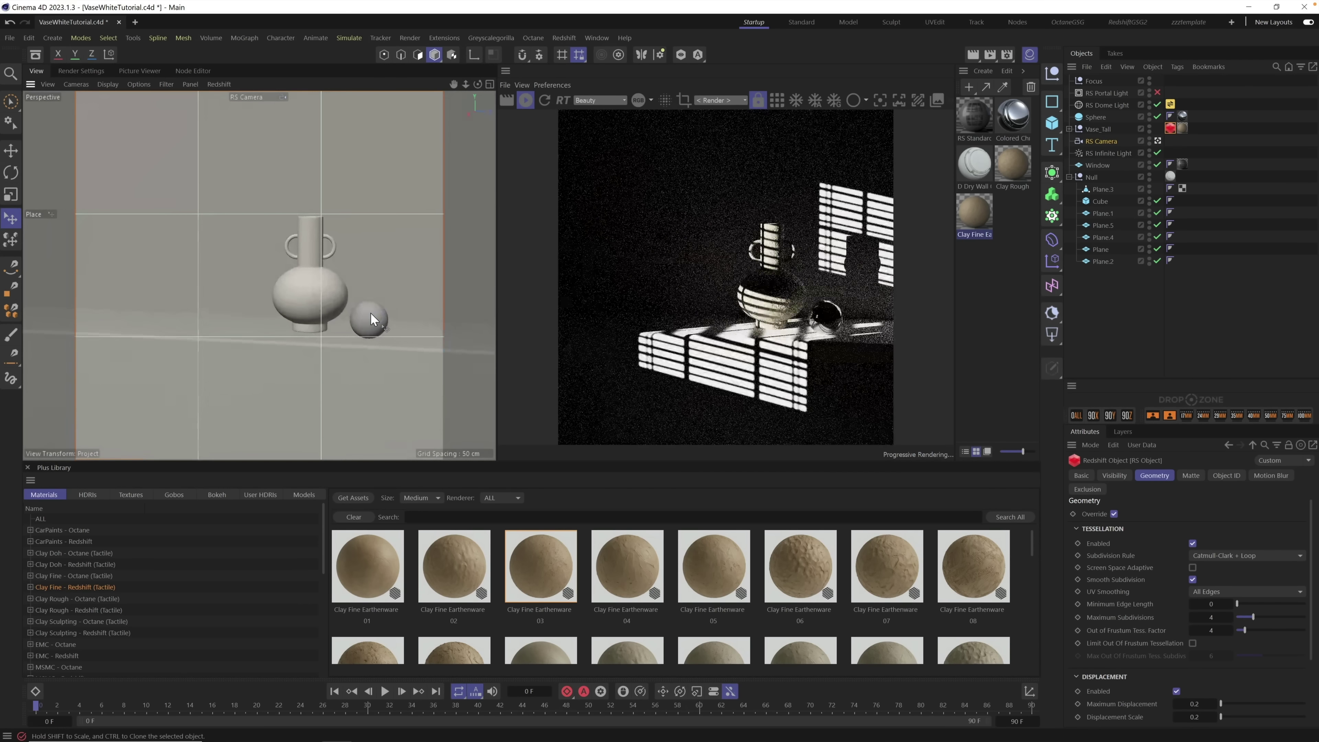
middle_click_drag(369, 312, 270, 340, "alt")
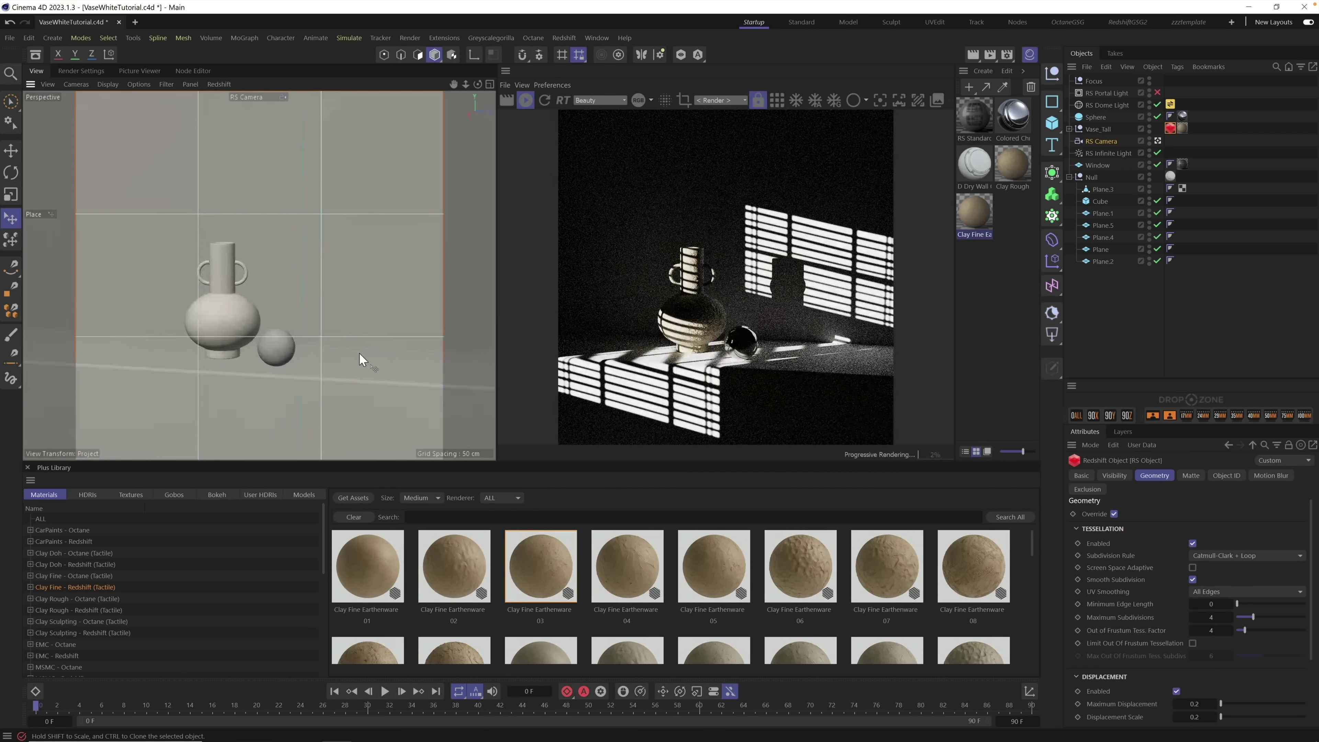
Step: Set RS Infinite Light exposure to about 5.46 EV and RS Portal Light exposure to 2.731 EV
left_click(1108, 154)
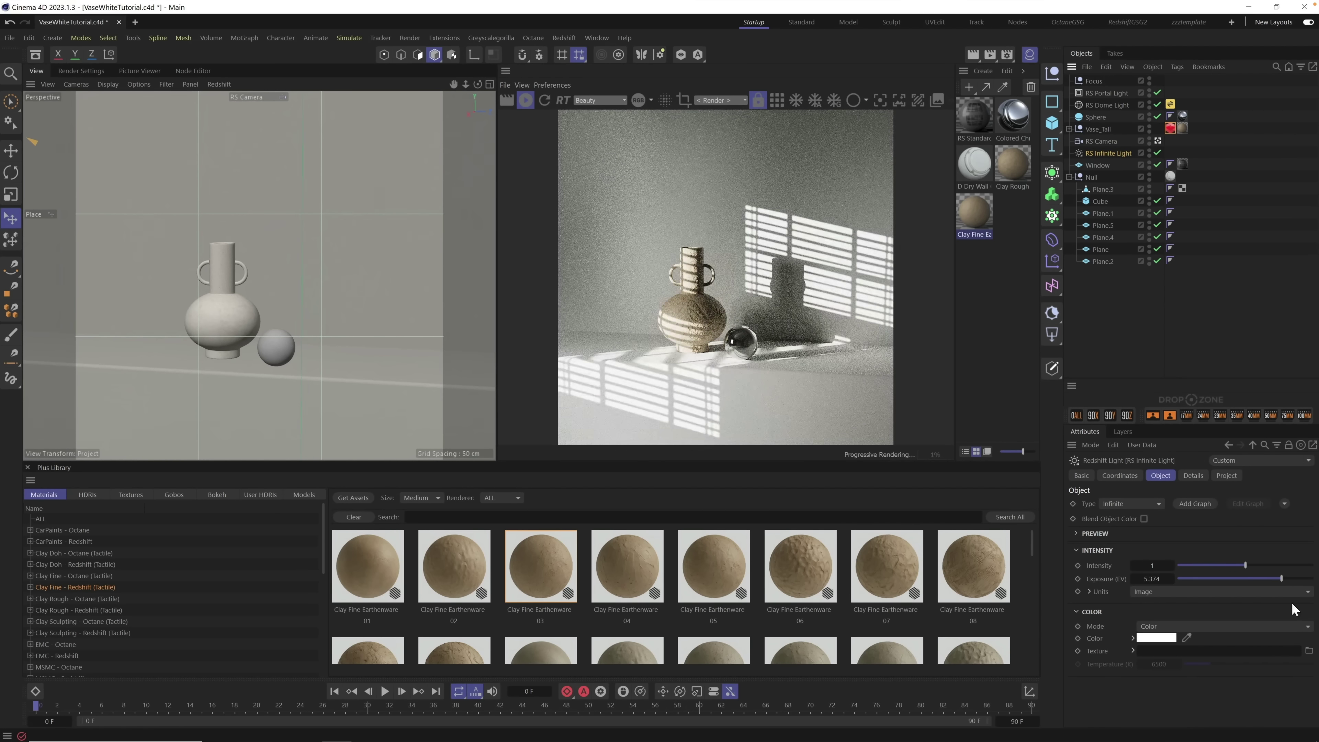
left_click_drag(1277, 580, 1264, 579)
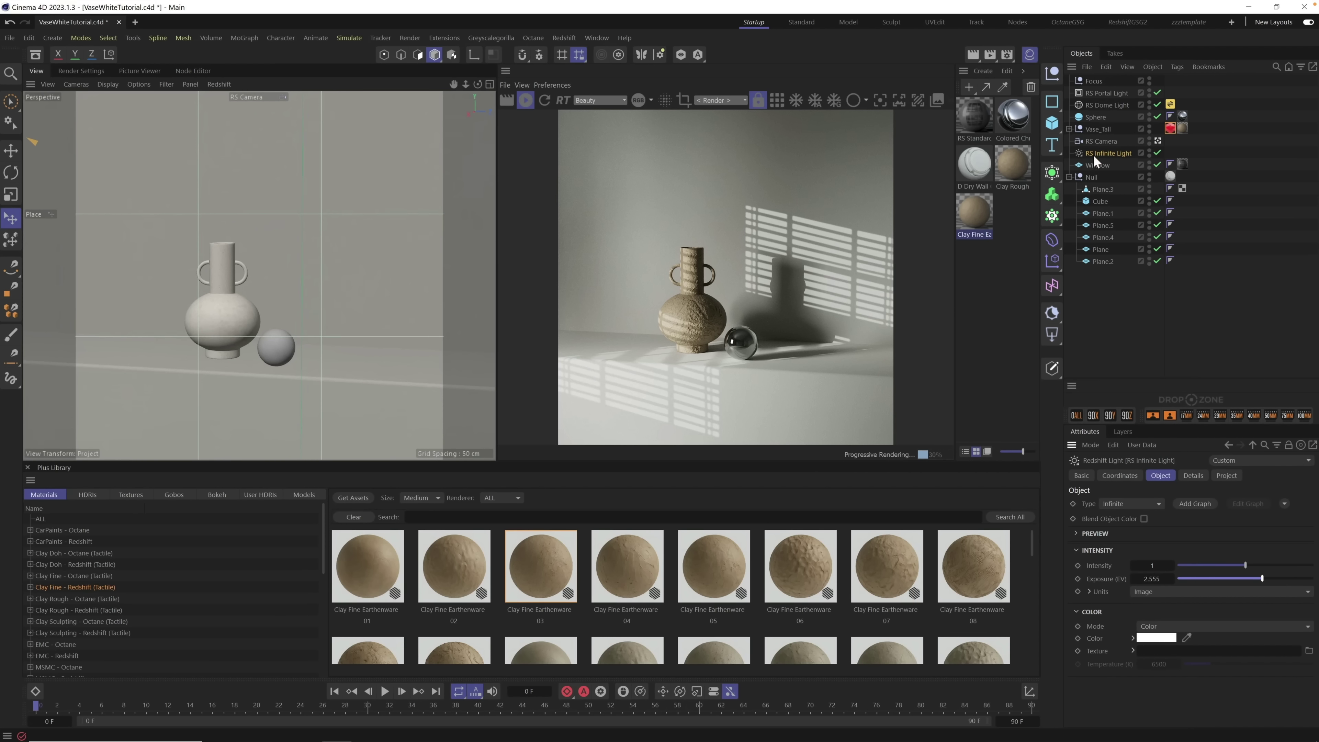
left_click_drag(1272, 581, 1283, 579)
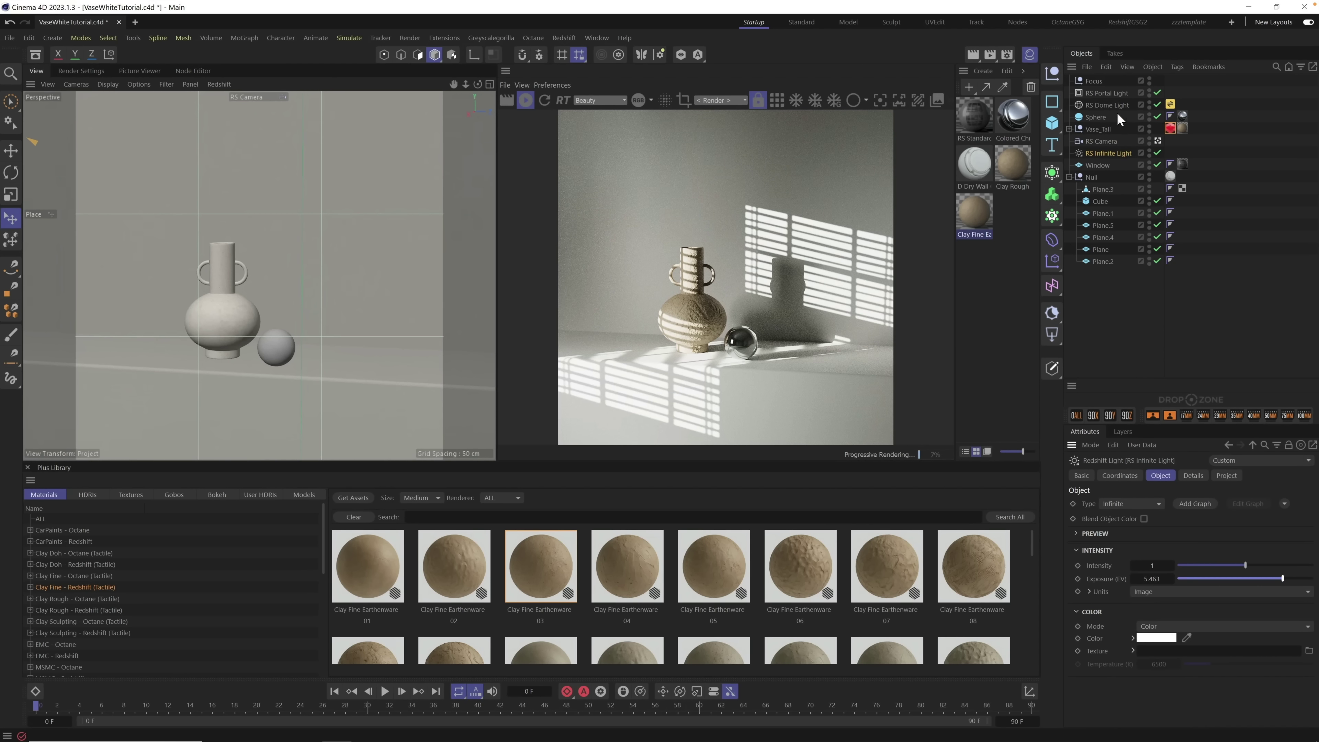
left_click(1114, 93)
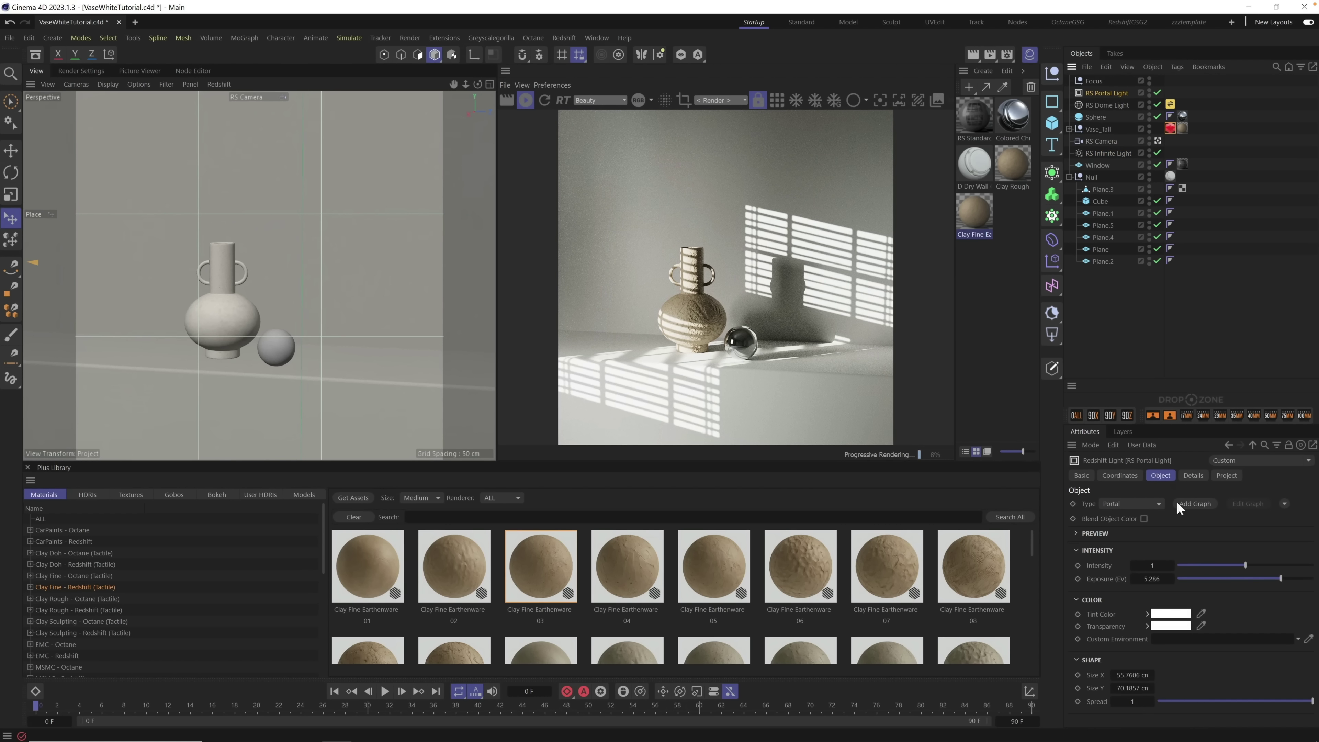
left_click(1259, 578)
left_click_drag(1260, 576, 1264, 576)
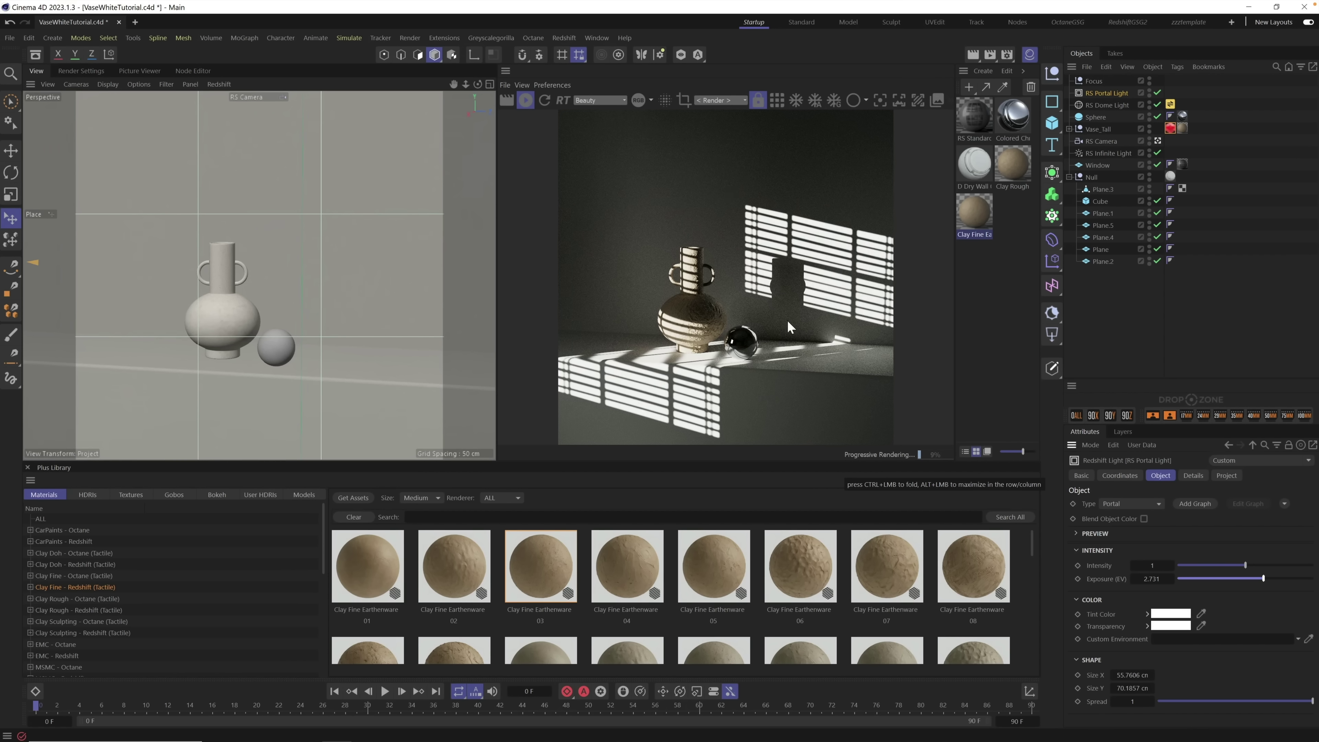
Step: Open the gobo's RS Standard material node graph and select the GSG_Gobos_Windows_Blinds_04 texture node
left_click(974, 116)
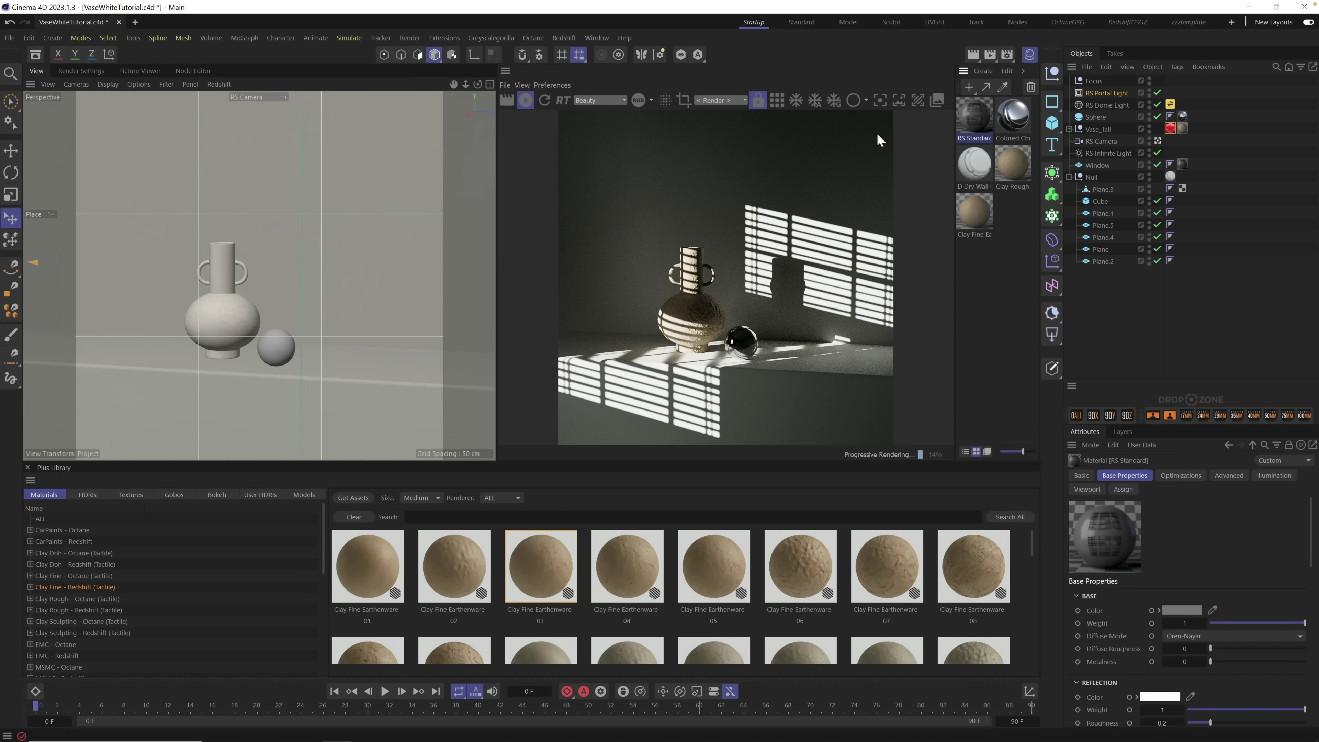
double_click(972, 114)
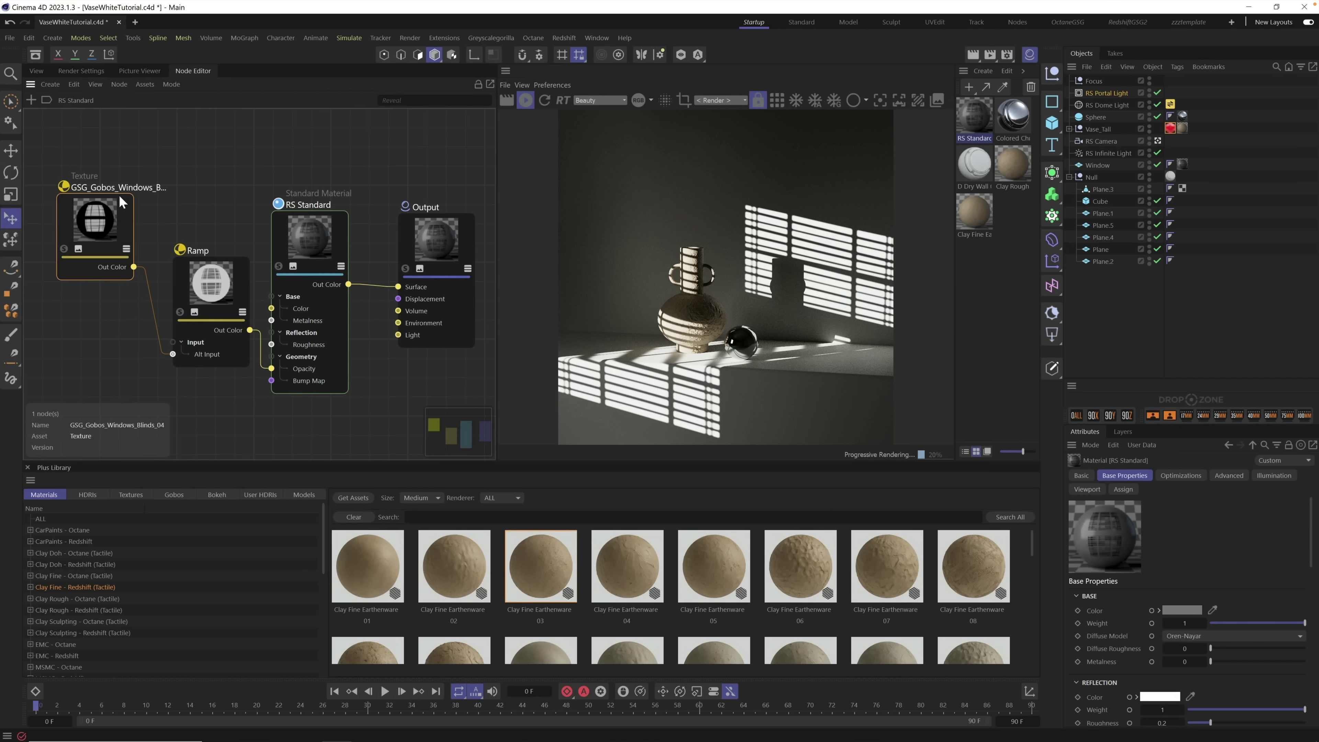
left_click(143, 157)
left_click(103, 223)
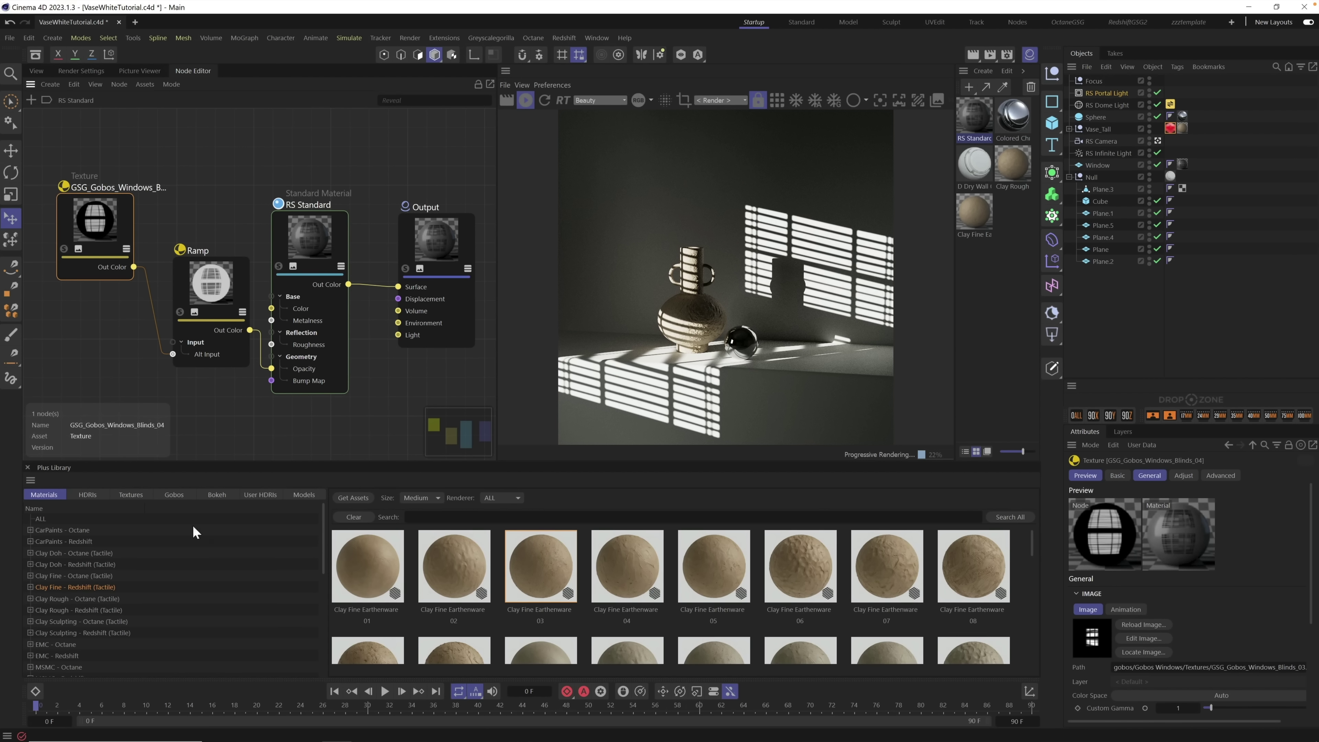
Step: Try Animated Window 01 and Animated Trees 09 as the gobo image, settling on Caustics 03
left_click(177, 496)
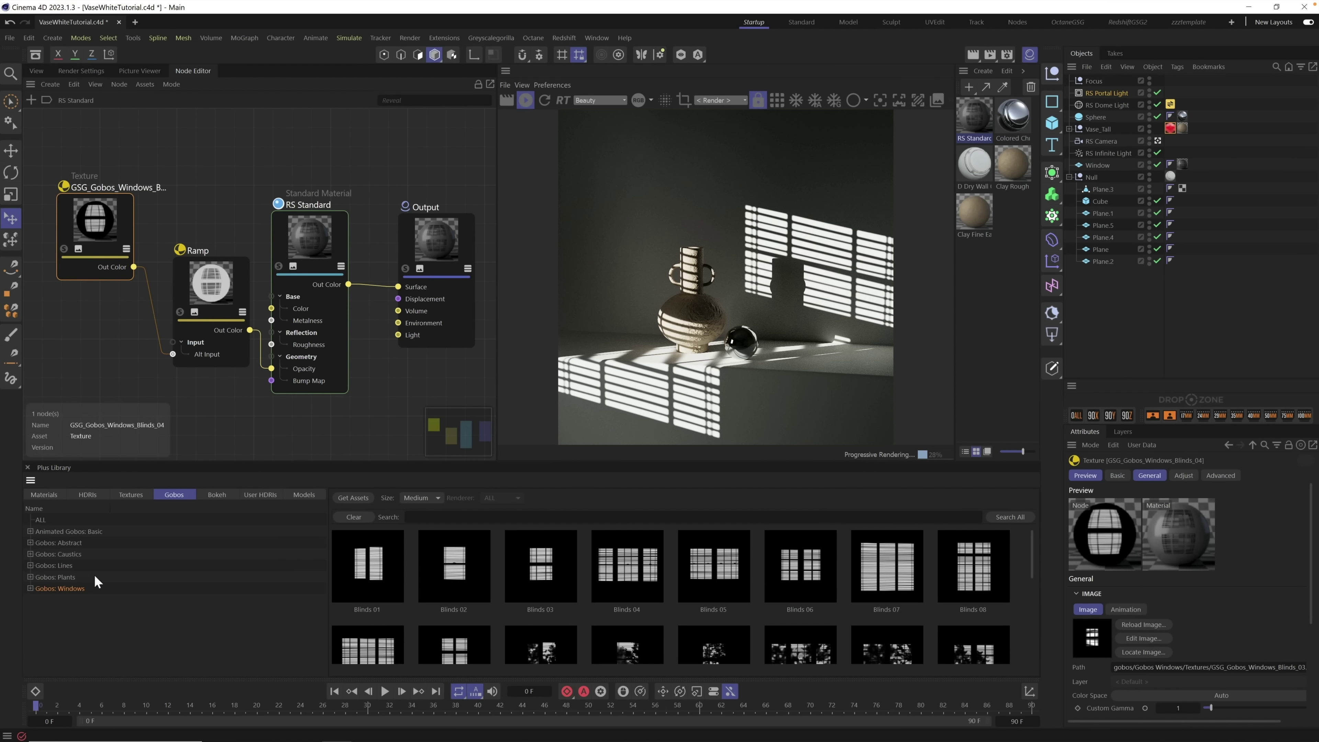
left_click(78, 535)
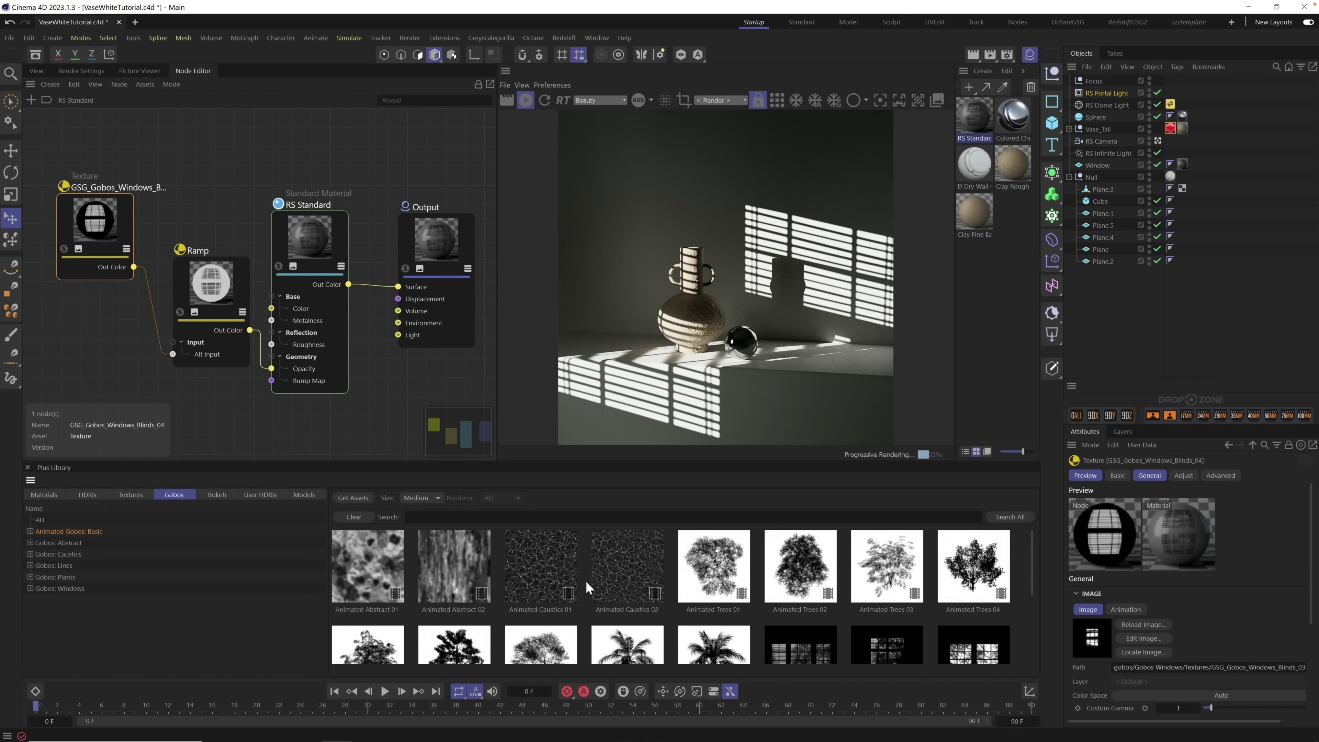
left_click_drag(1034, 555, 1033, 584)
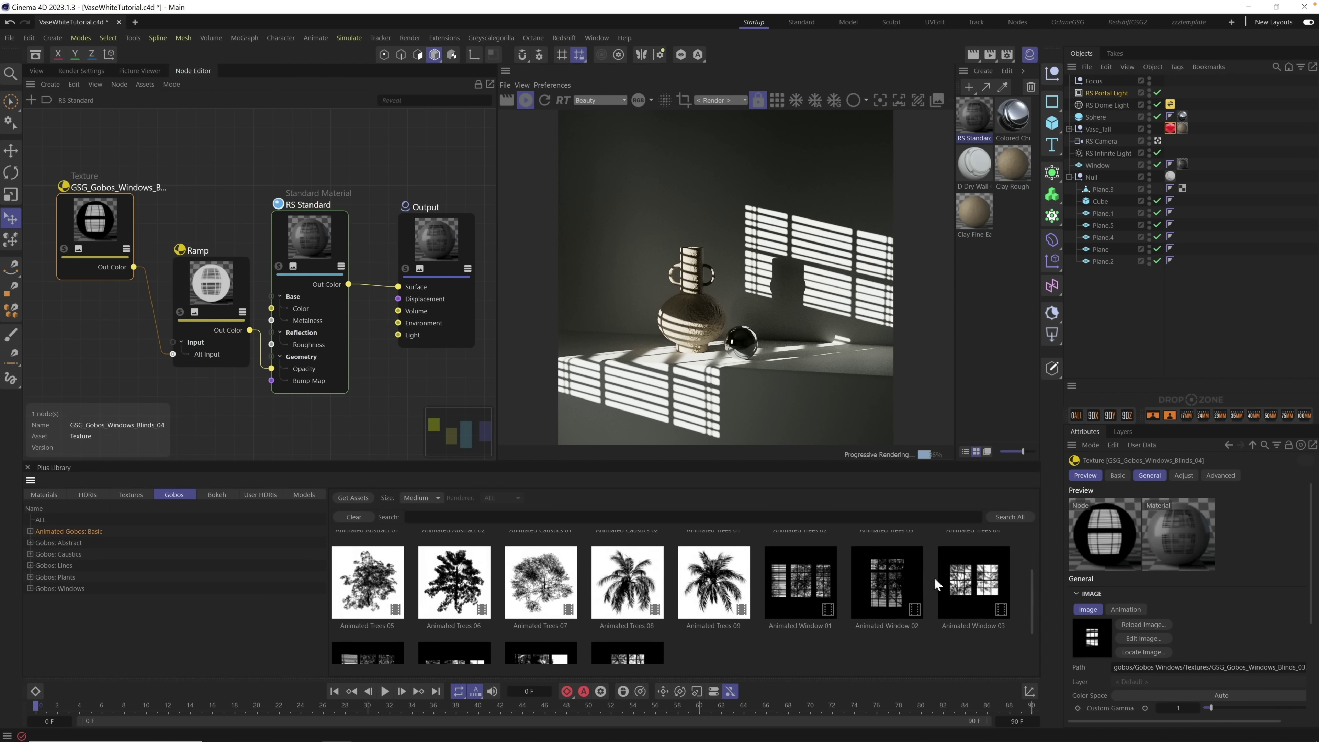
left_click_drag(804, 591, 1106, 659)
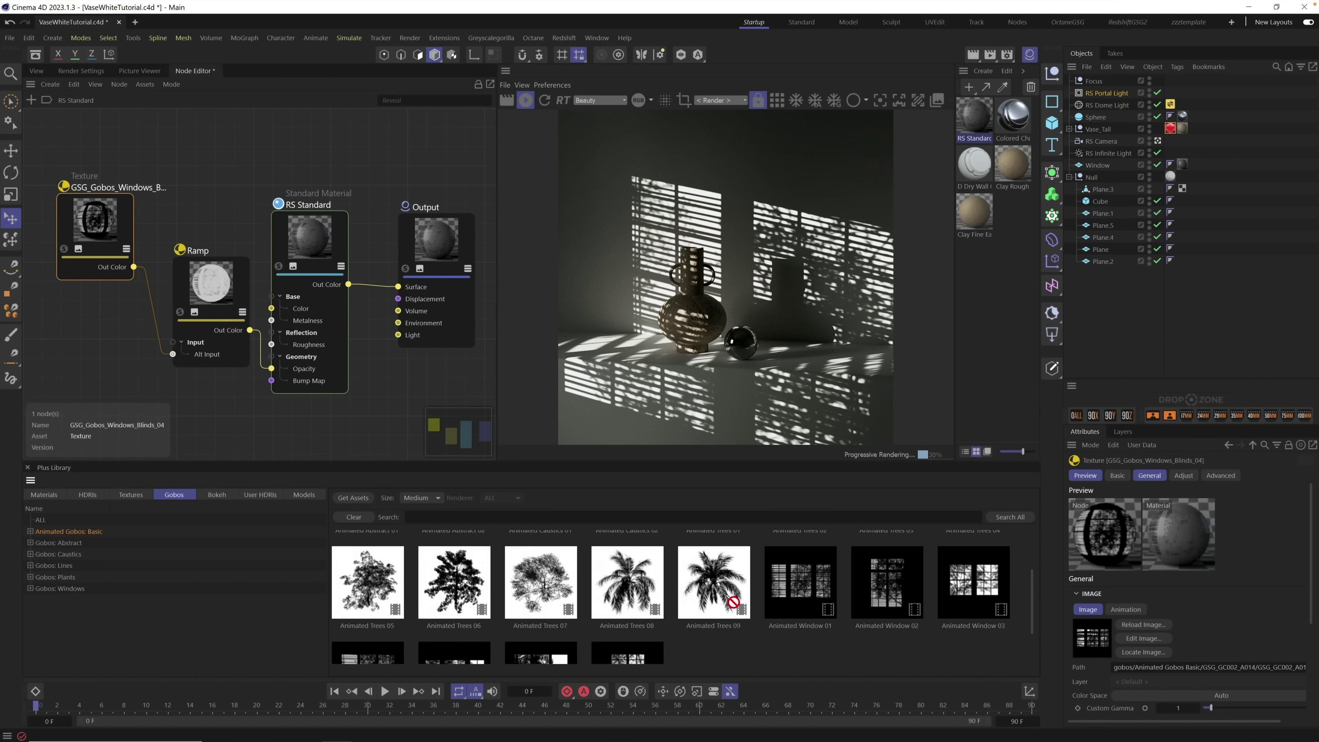
left_click_drag(1114, 681, 1096, 642)
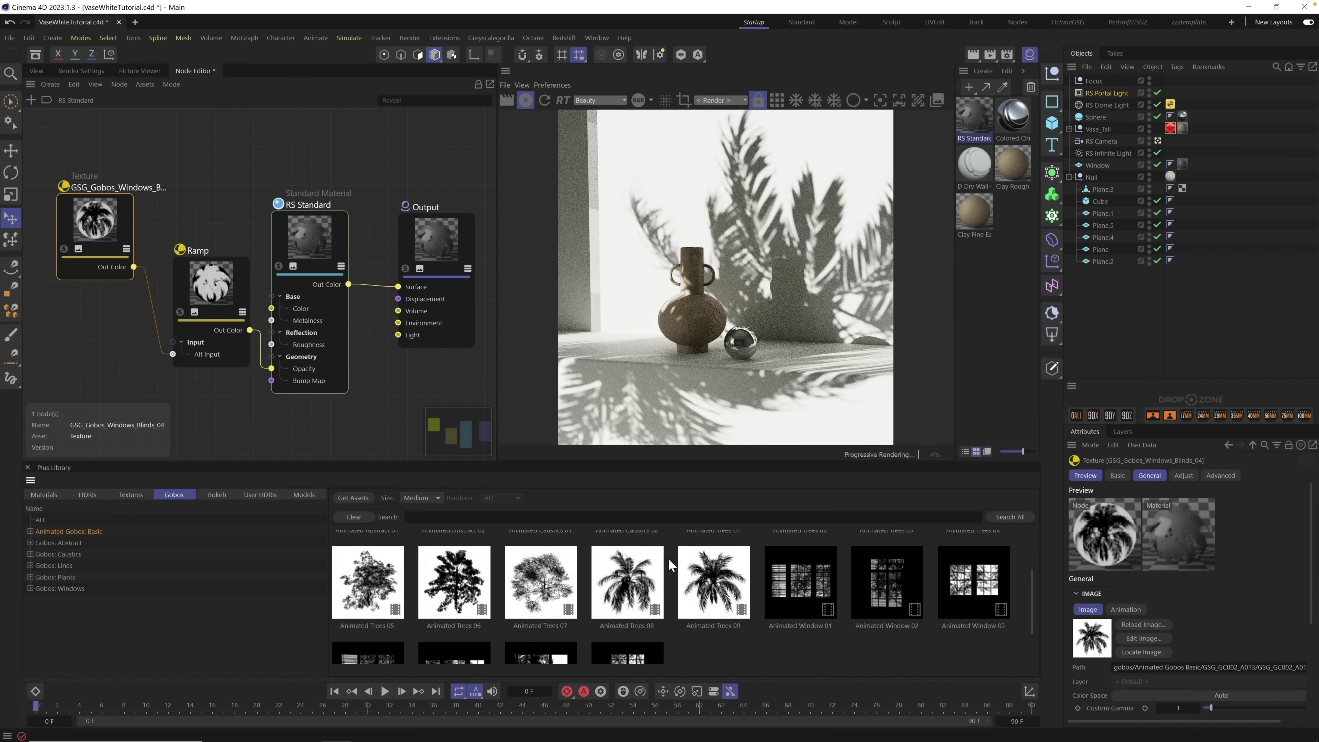
left_click(70, 554)
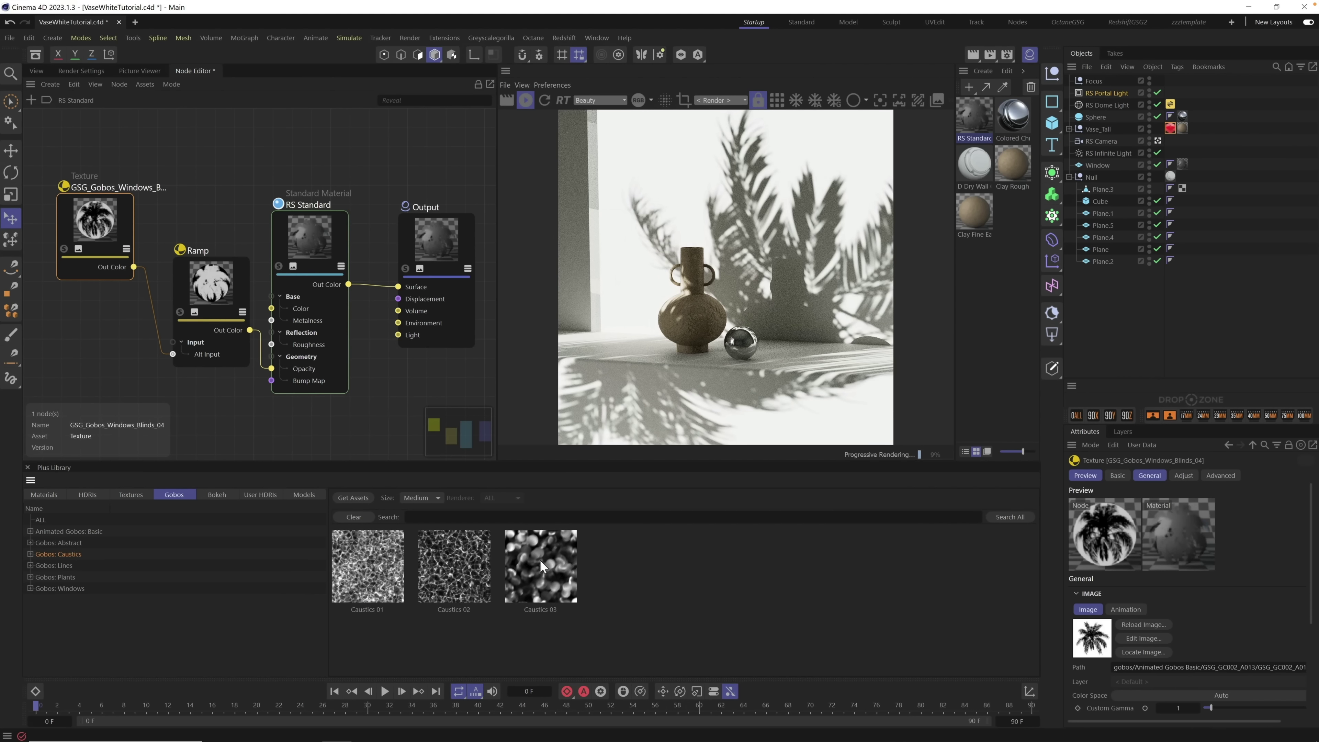
left_click_drag(541, 567, 1178, 674)
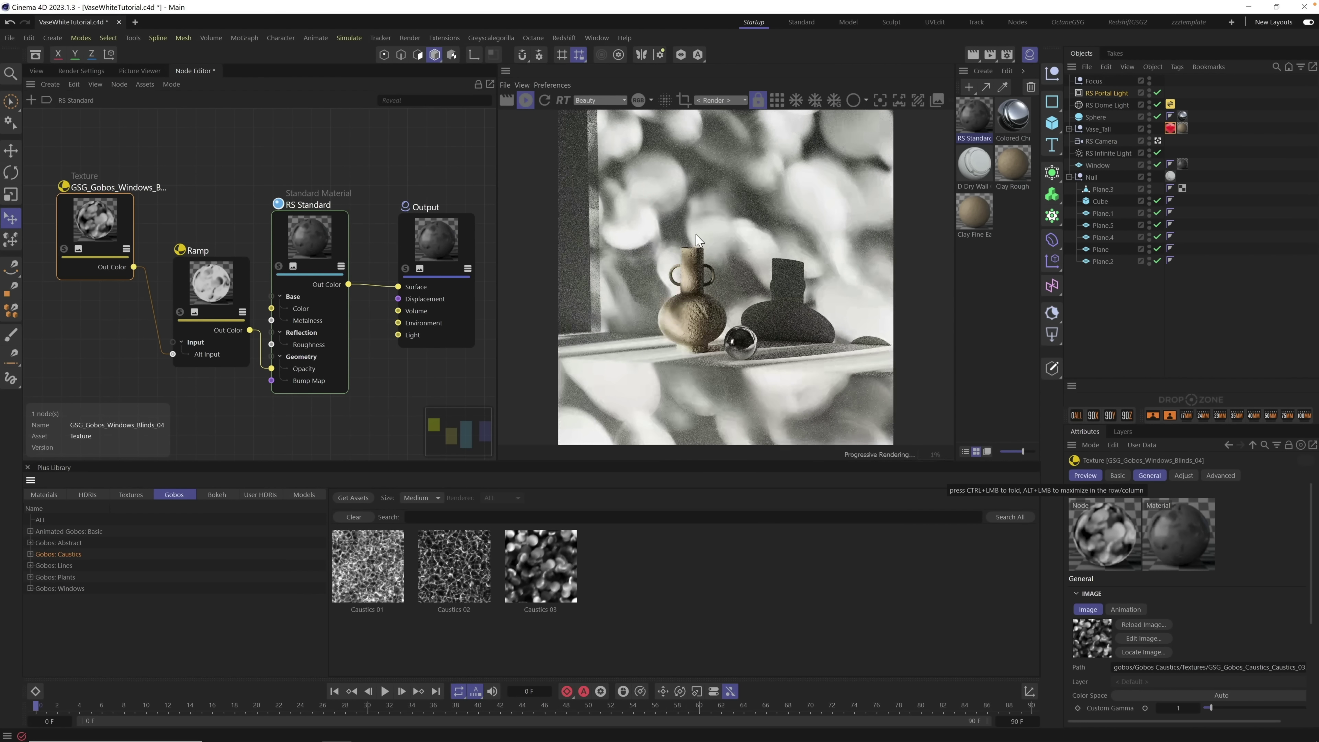
Step: Return to the perspective view and frame the vase and sphere
left_click(37, 71)
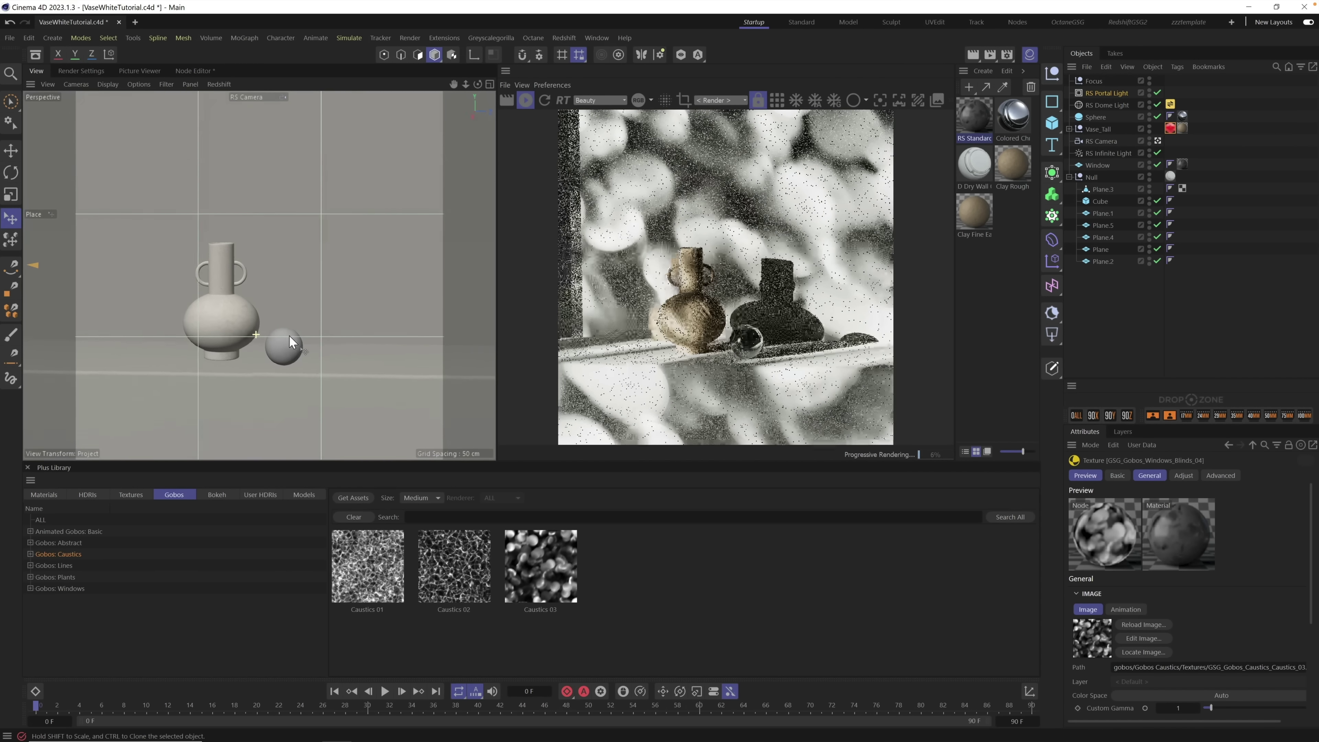
left_click_drag(289, 336, 247, 310, "alt")
right_click_drag(247, 309, 297, 312, "alt")
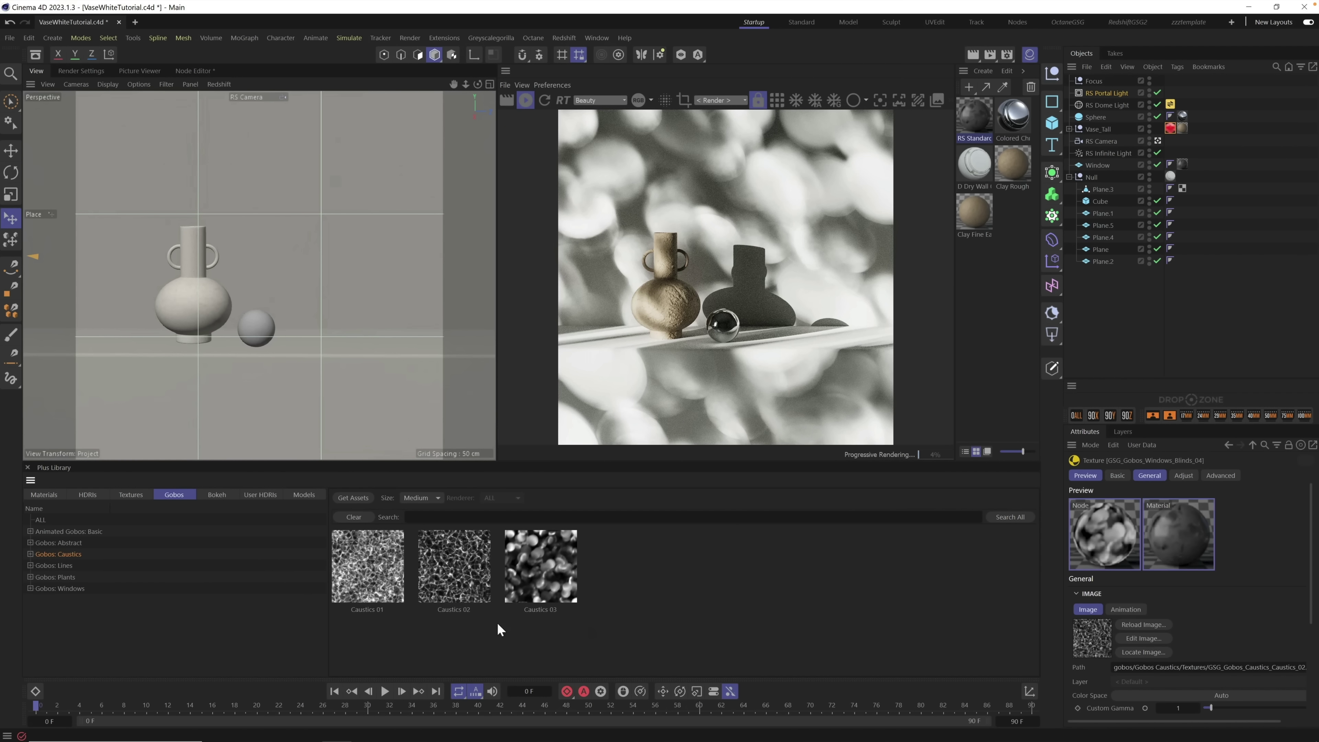
Step: Use the Lines 06 stripes as the gobo image and raise portal light exposure to 5.374
left_click(70, 565)
left_click(70, 578)
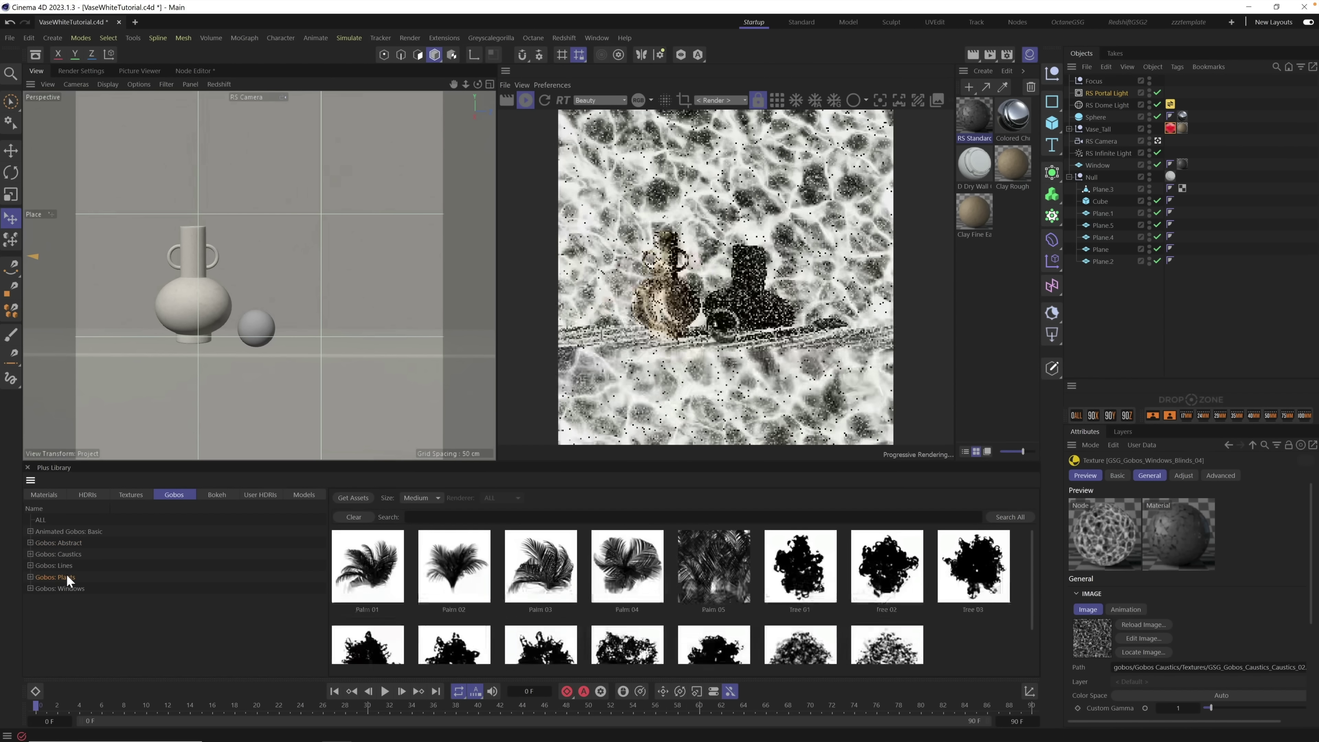
left_click(66, 566)
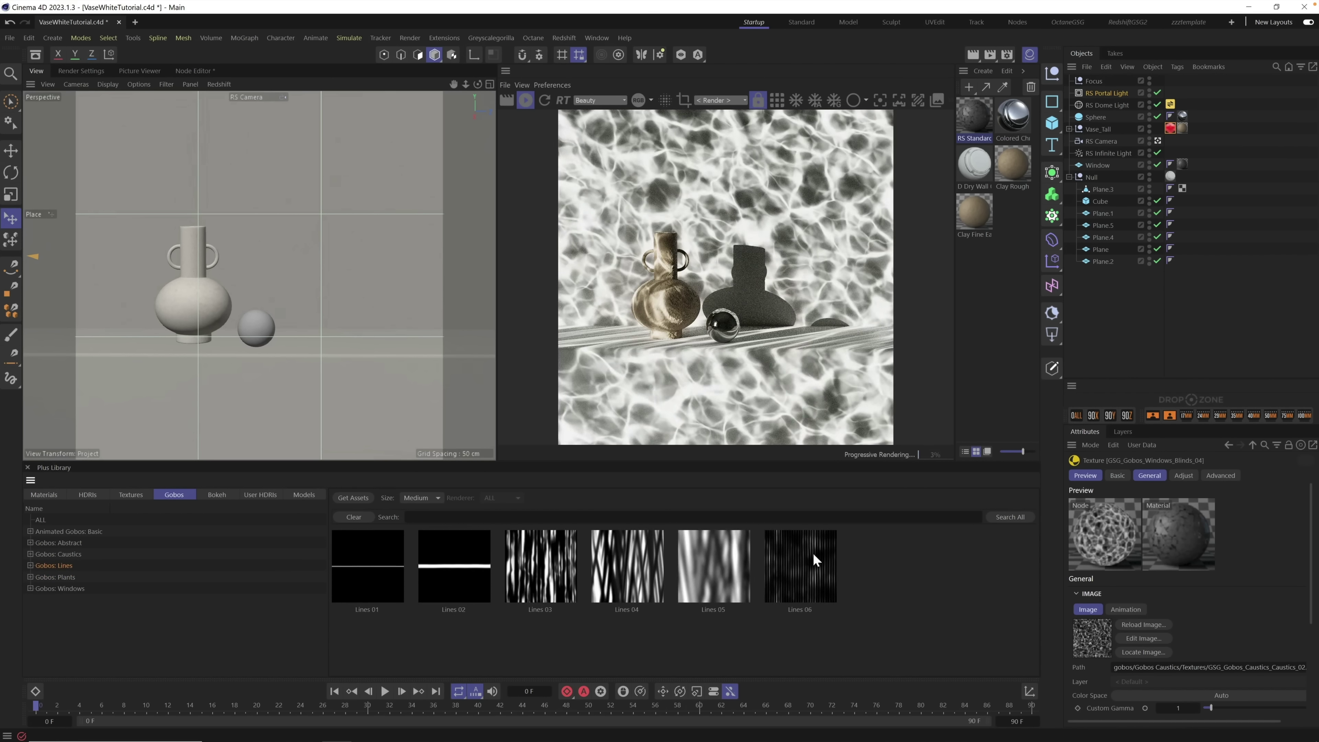
left_click_drag(937, 610, 1093, 638)
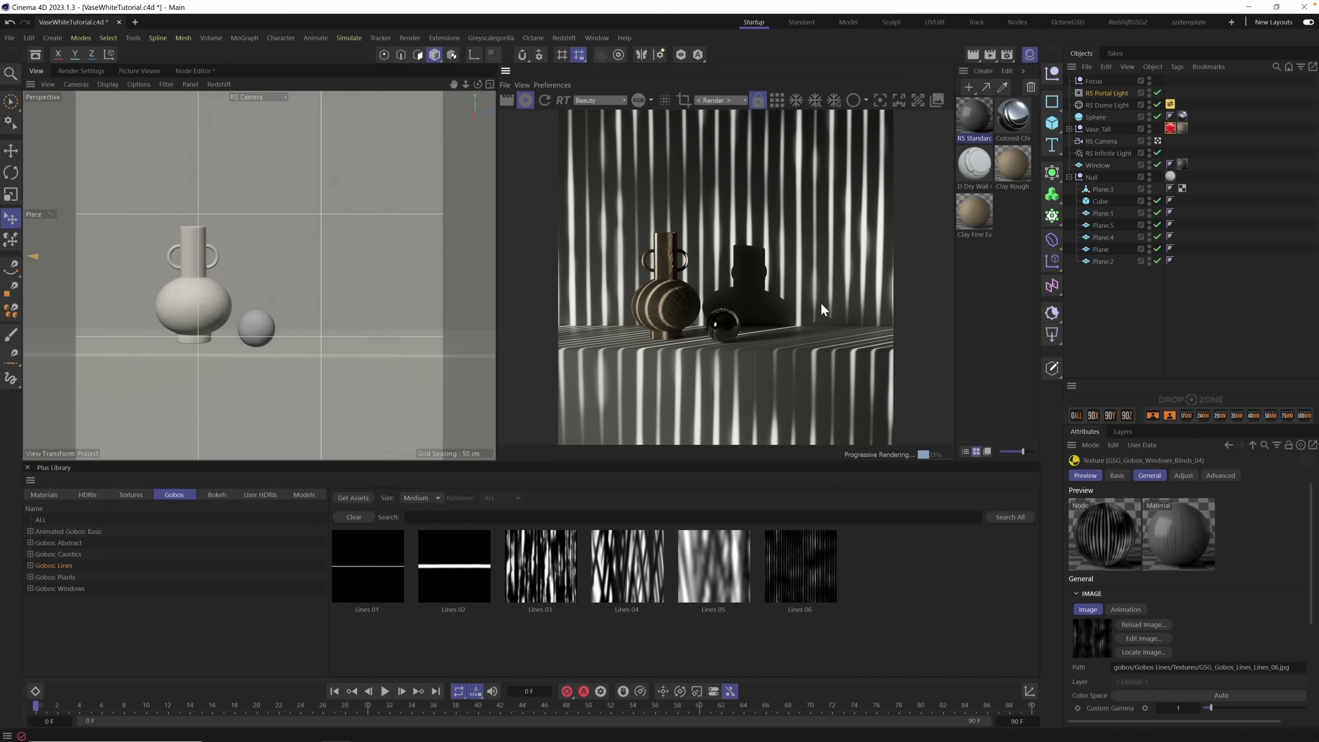
left_click(1100, 93)
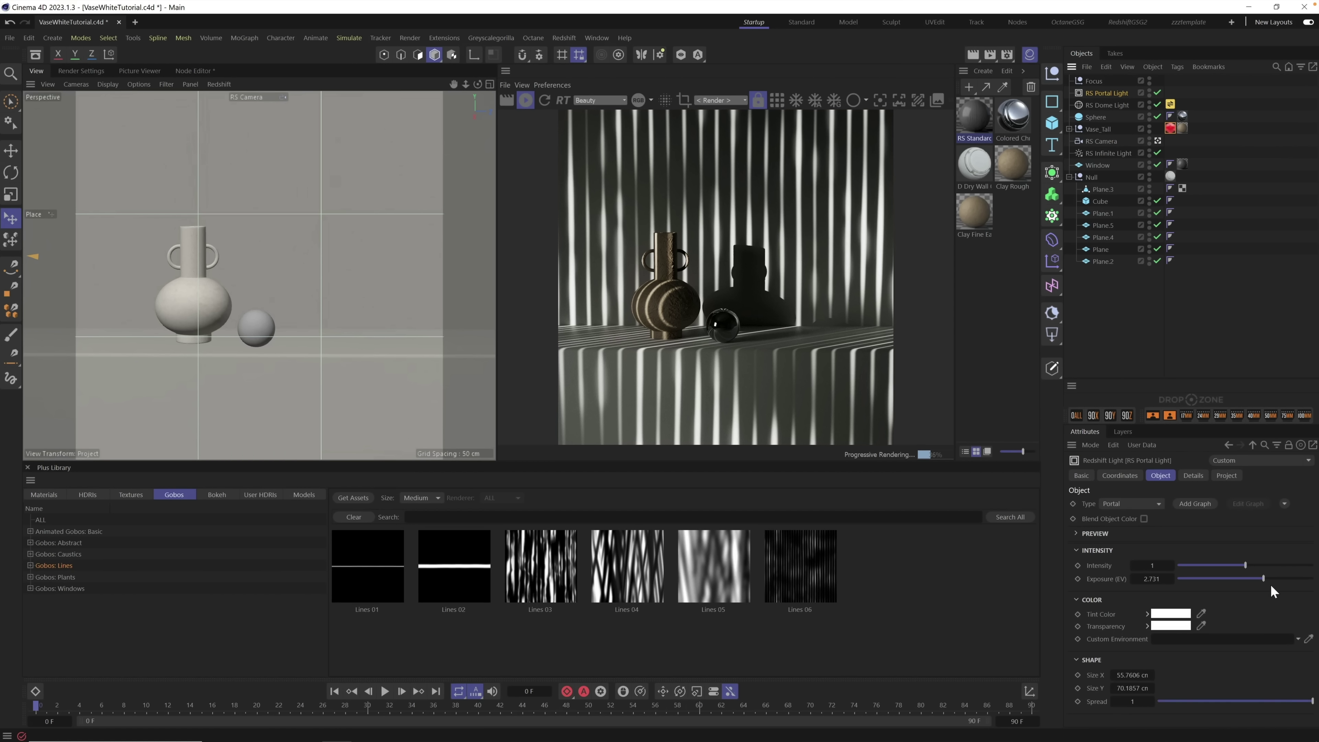
left_click_drag(1273, 579, 1283, 581)
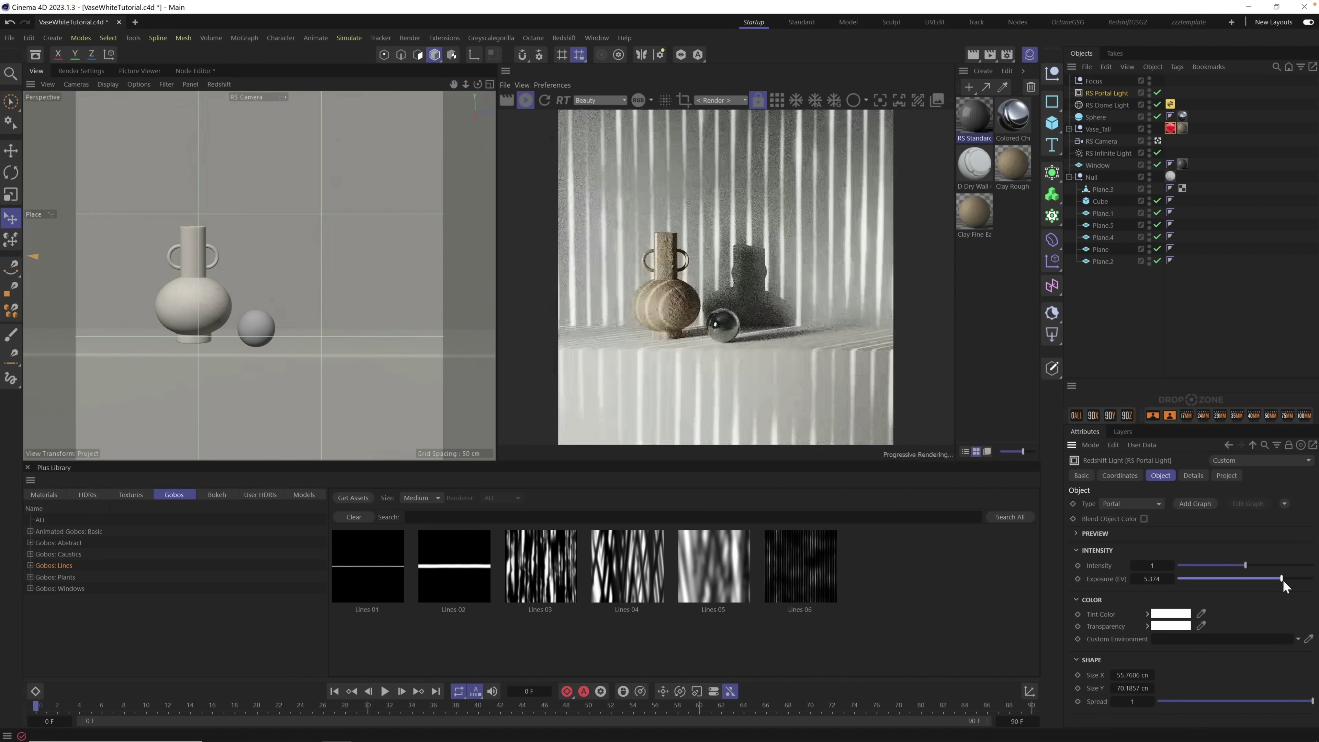